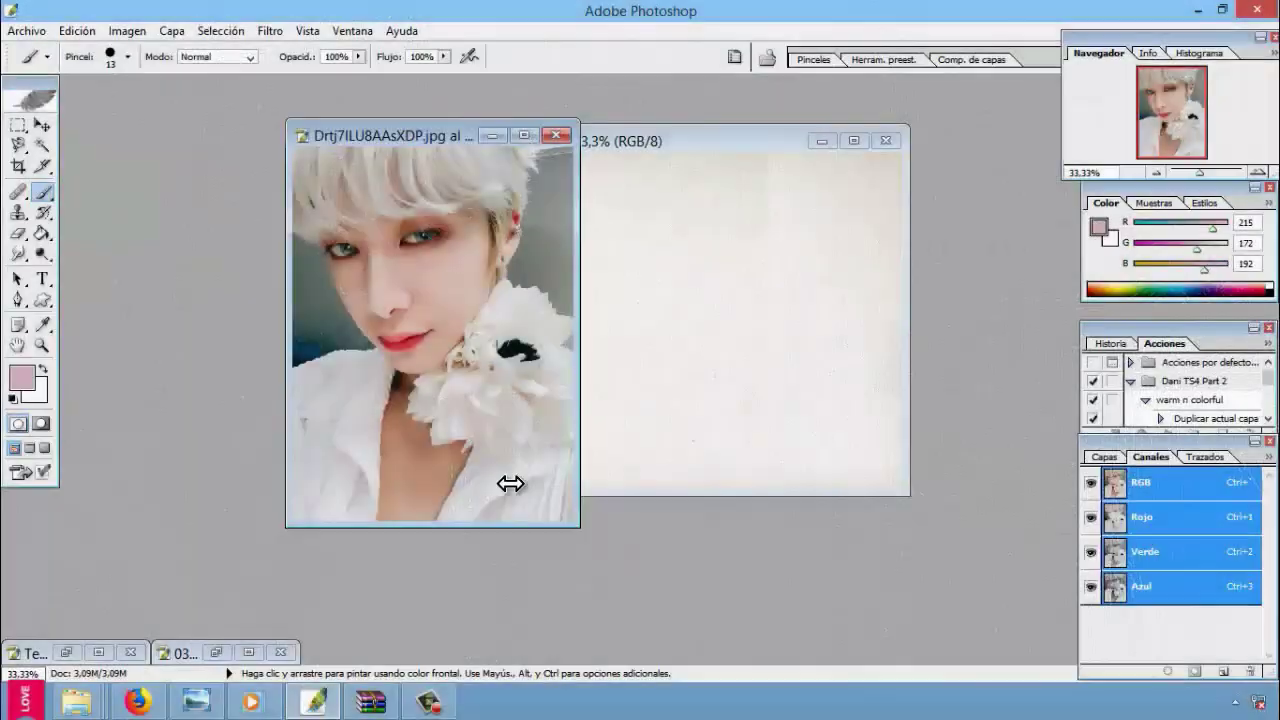
Step: Brighten the portrait photo with Brightness +30 and Contrast +3
{"action": "left_click_drag", "start_coordinate": [579, 527], "coordinate": [668, 625]}
{"action": "left_click", "coordinate": [127, 31]}
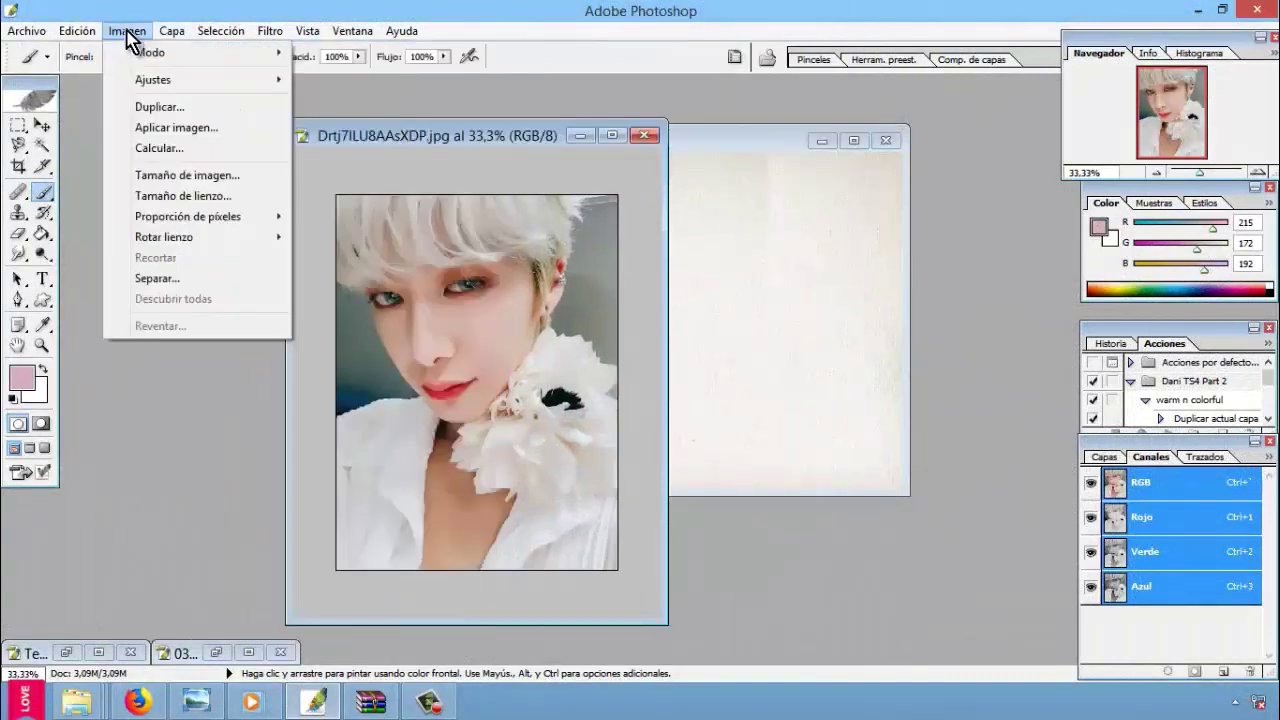
{"action": "left_click", "coordinate": [390, 203]}
{"action": "left_click_drag", "start_coordinate": [886, 199], "coordinate": [912, 205]}
{"action": "left_click_drag", "start_coordinate": [885, 150], "coordinate": [913, 150]}
{"action": "left_click_drag", "start_coordinate": [910, 200], "coordinate": [890, 210]}
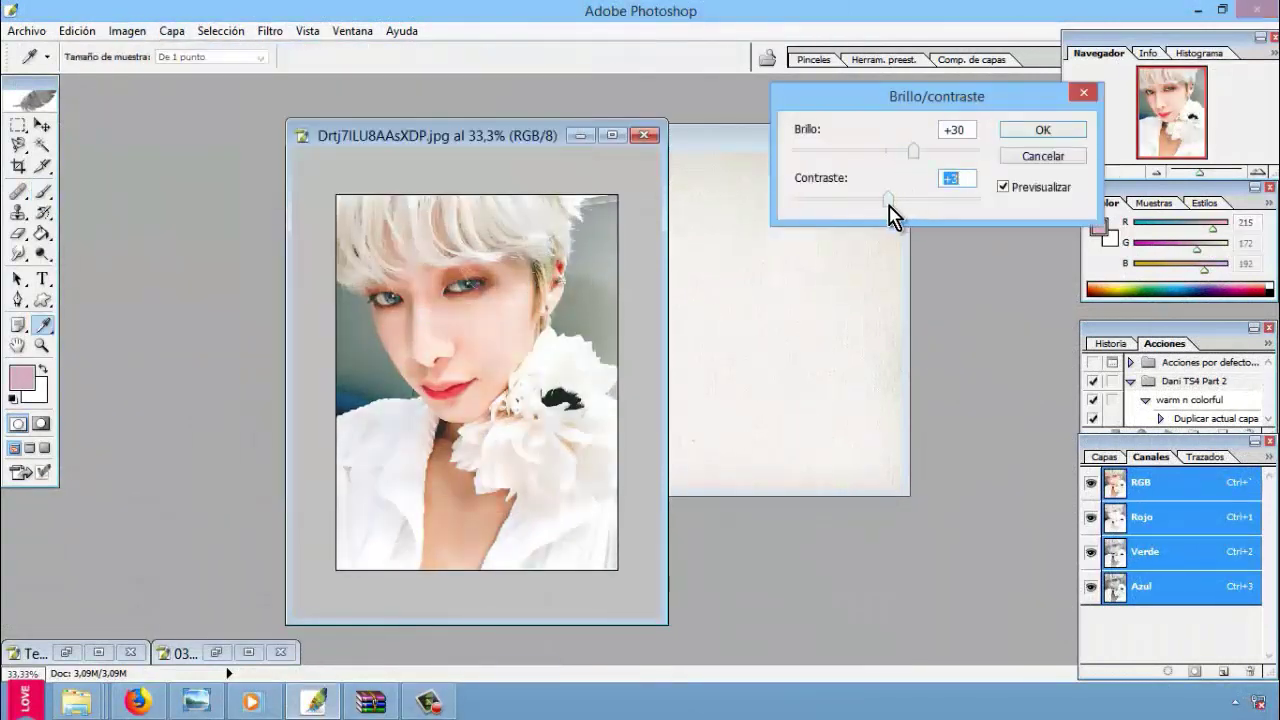
{"action": "left_click", "coordinate": [1042, 130]}
Step: Move the photo window aside to bring the 02 Textura canvas forward
{"action": "key", "text": "b"}
{"action": "left_click_drag", "start_coordinate": [477, 137], "coordinate": [289, 115]}
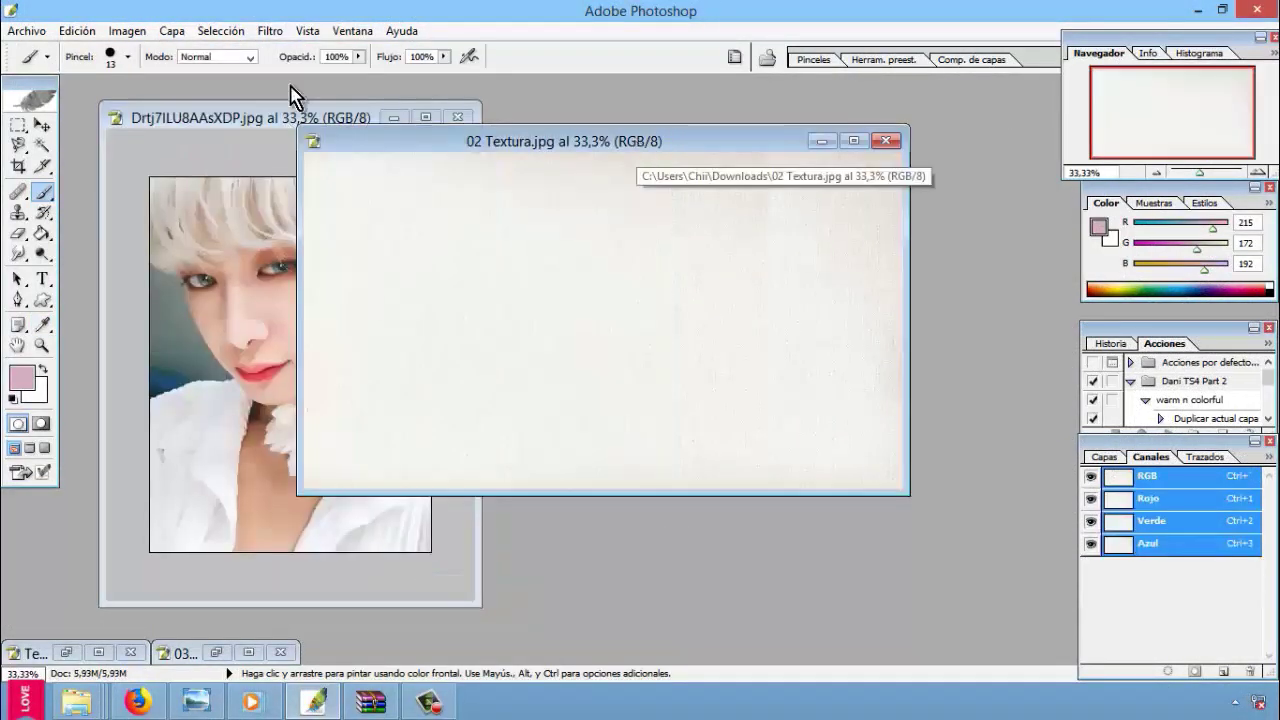
{"action": "left_click", "coordinate": [127, 31]}
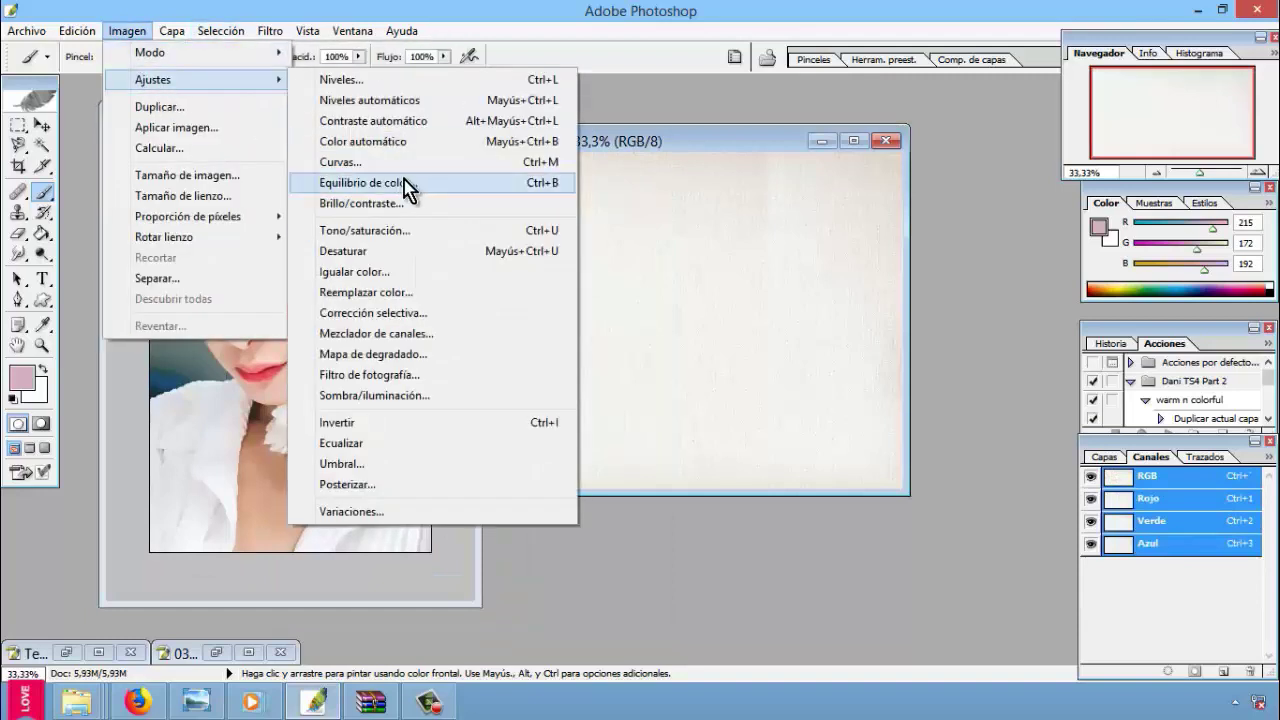
Step: Rotate the 02 Textura canvas to portrait and switch to the Move tool
{"action": "left_click", "coordinate": [586, 254]}
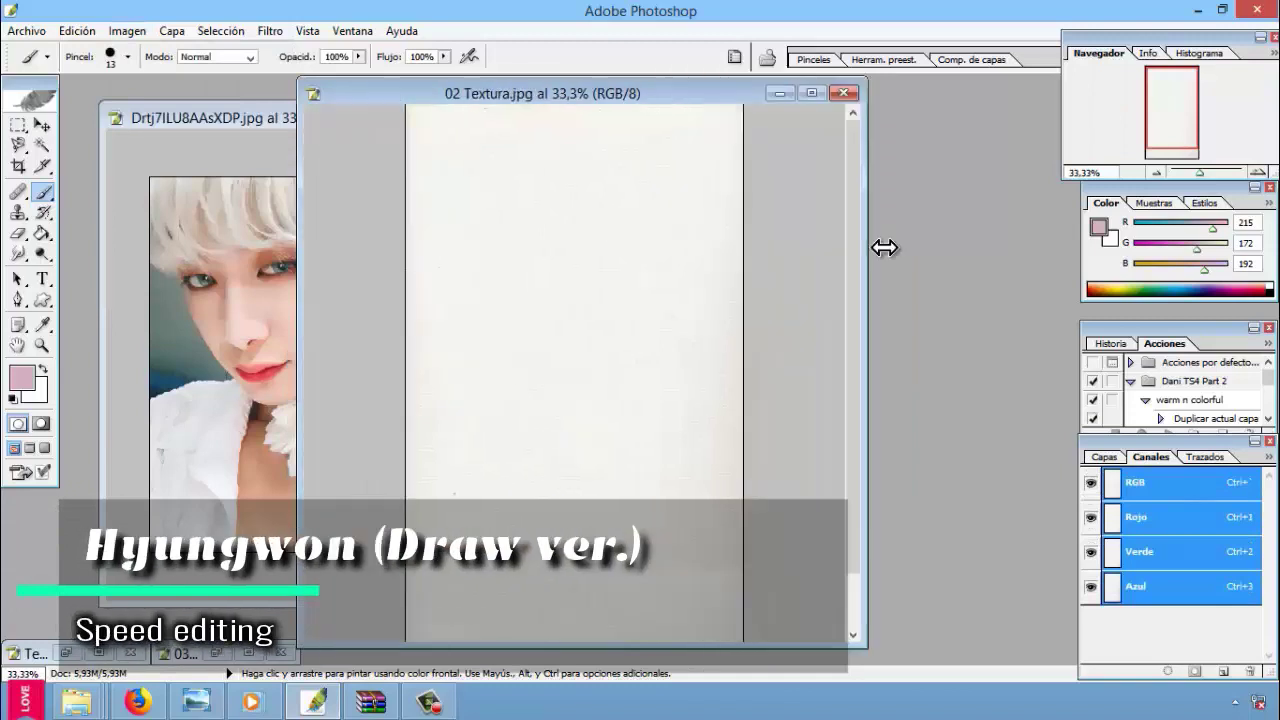
{"action": "left_click", "coordinate": [127, 31]}
{"action": "left_click", "coordinate": [250, 256]}
{"action": "left_click", "coordinate": [200, 117]}
{"action": "key", "text": "v"}
Step: Duplicate the photo's background layer three times and hide Fondo copia 3
{"action": "left_click", "coordinate": [1104, 456]}
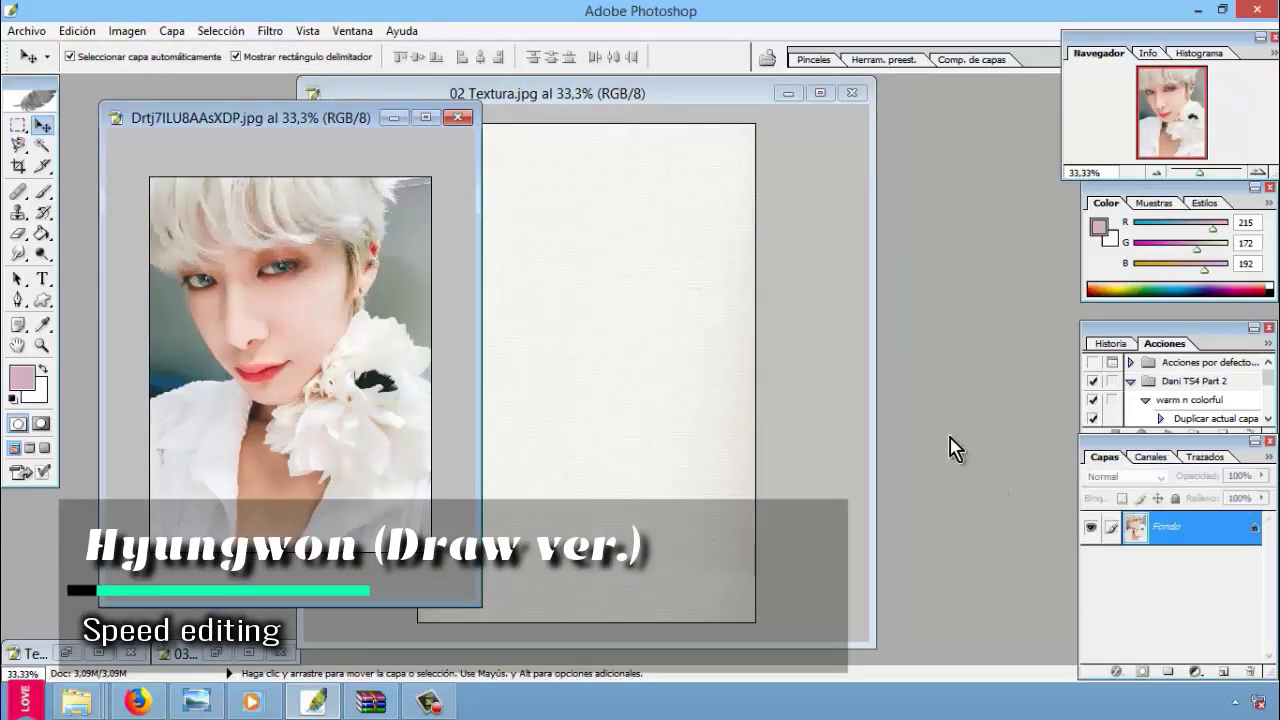
{"action": "right_click", "coordinate": [1195, 528]}
{"action": "left_click", "coordinate": [1100, 351]}
{"action": "key", "text": "Return"}
{"action": "right_click", "coordinate": [1215, 570]}
{"action": "left_click", "coordinate": [1100, 386]}
{"action": "key", "text": "Return"}
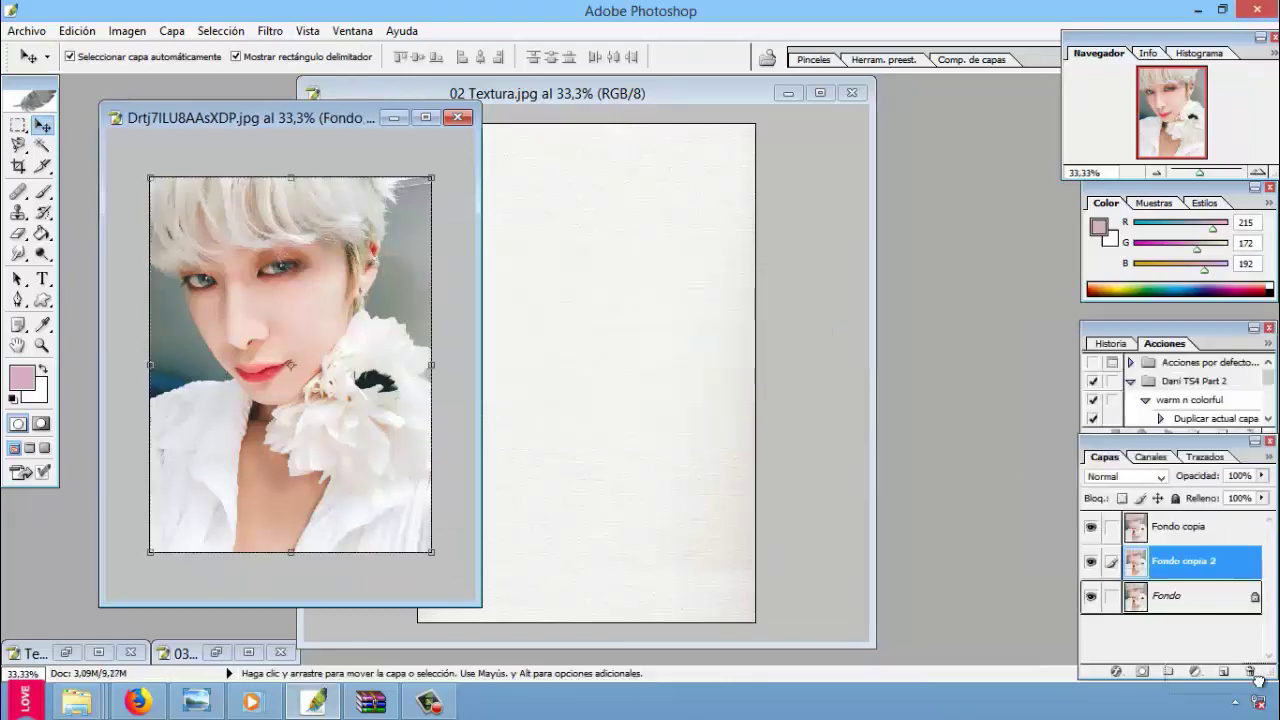
{"action": "right_click", "coordinate": [1215, 565]}
{"action": "left_click", "coordinate": [1100, 384]}
{"action": "left_click", "coordinate": [795, 305]}
{"action": "left_click", "coordinate": [1091, 561]}
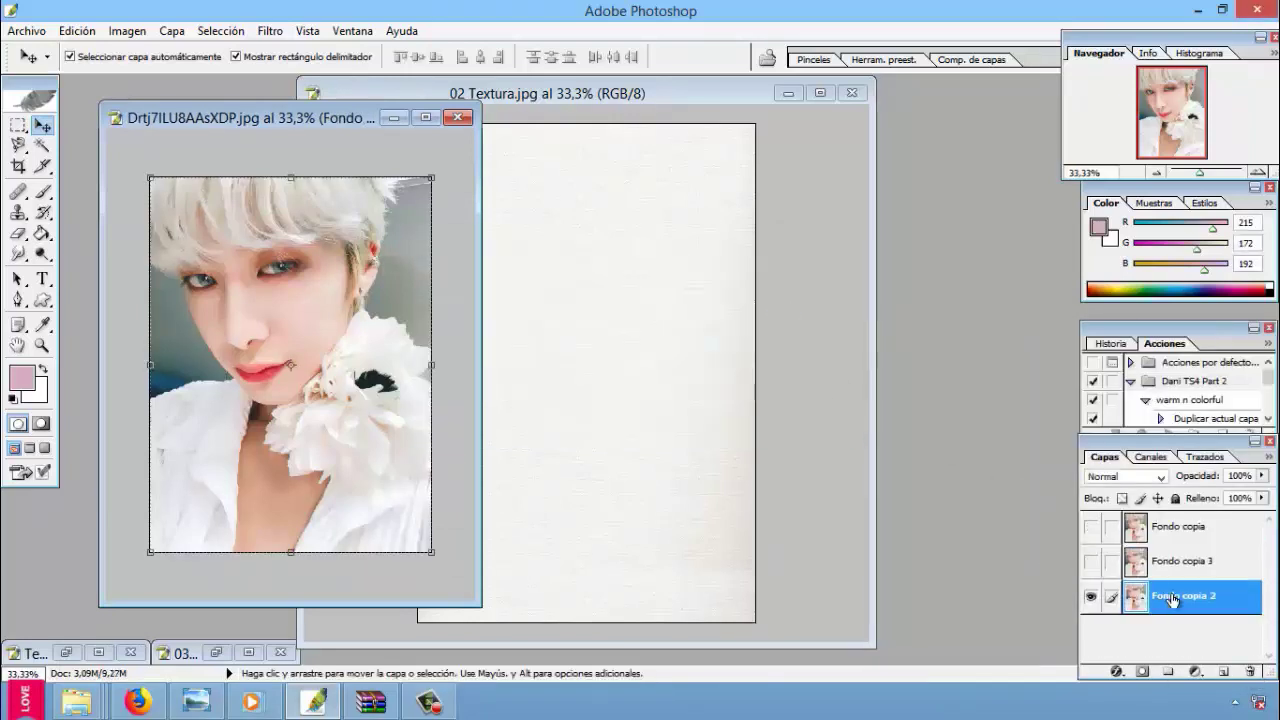
Step: Move the photo onto the texture, enlarge it to fill, and crop to its area
{"action": "left_click_drag", "start_coordinate": [366, 212], "coordinate": [515, 198]}
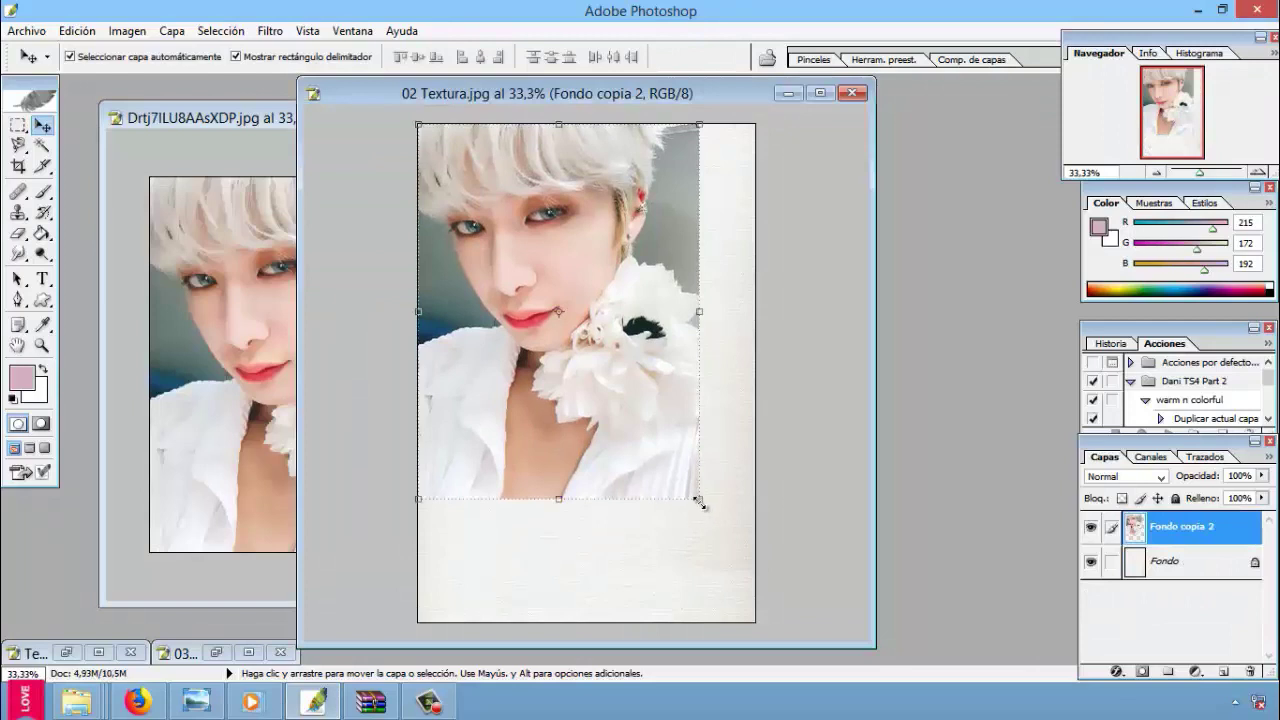
{"action": "left_click_drag", "start_coordinate": [698, 500], "coordinate": [751, 580]}
{"action": "key", "text": "m"}
{"action": "left_click", "coordinate": [545, 282]}
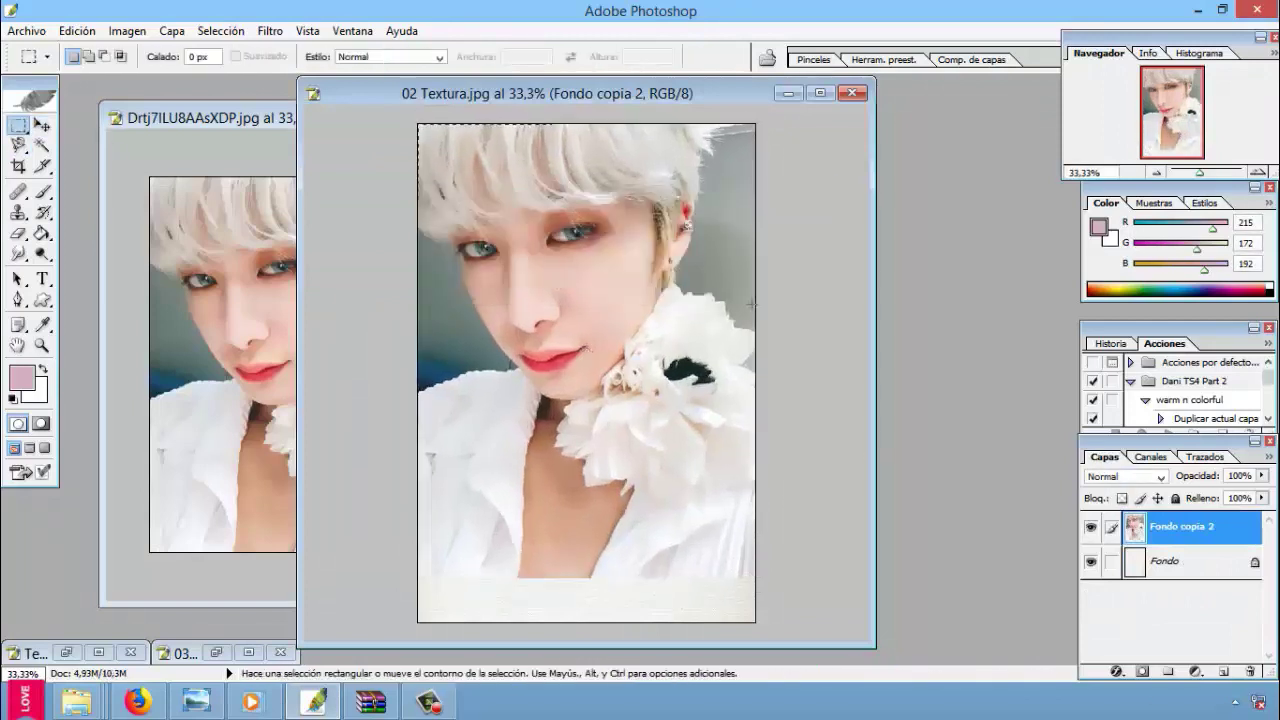
{"action": "left_click", "coordinate": [127, 30]}
{"action": "left_click", "coordinate": [130, 254]}
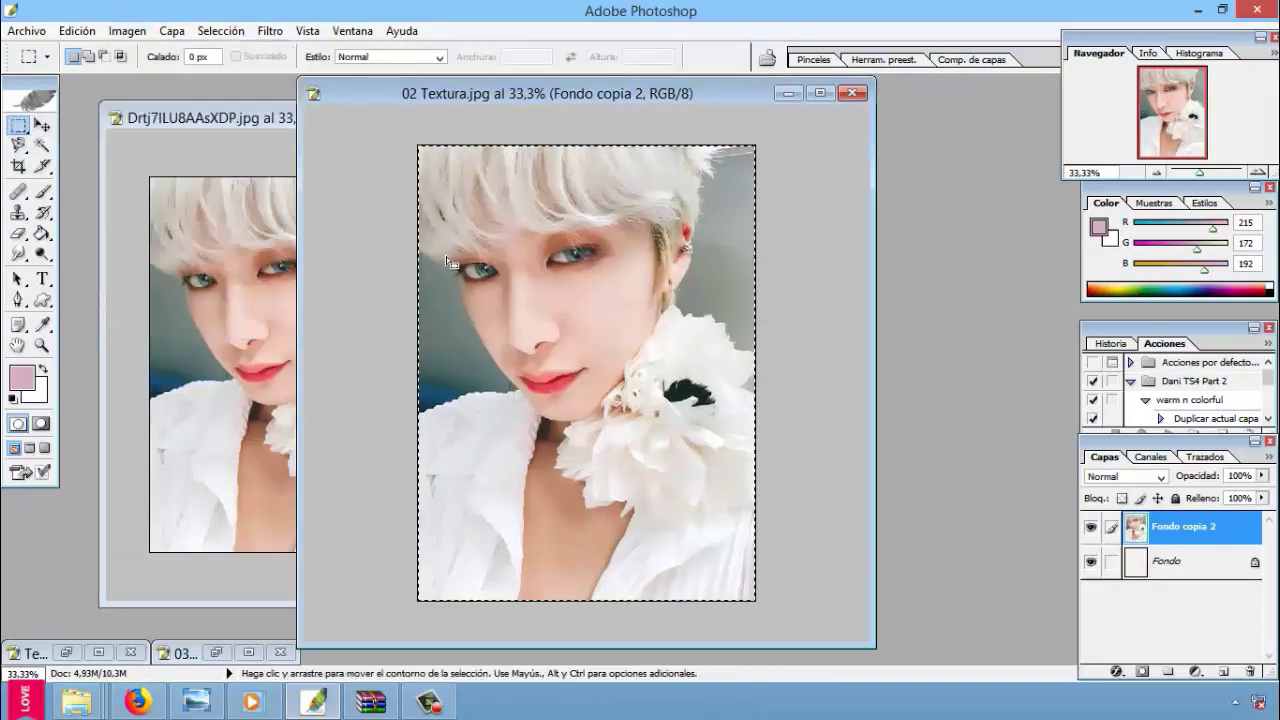
Step: Make two more duplicates of the photo layer
{"action": "right_click", "coordinate": [1185, 526]}
{"action": "left_click", "coordinate": [1065, 296]}
{"action": "key", "text": "Return"}
{"action": "right_click", "coordinate": [1185, 526]}
{"action": "left_click", "coordinate": [1065, 296]}
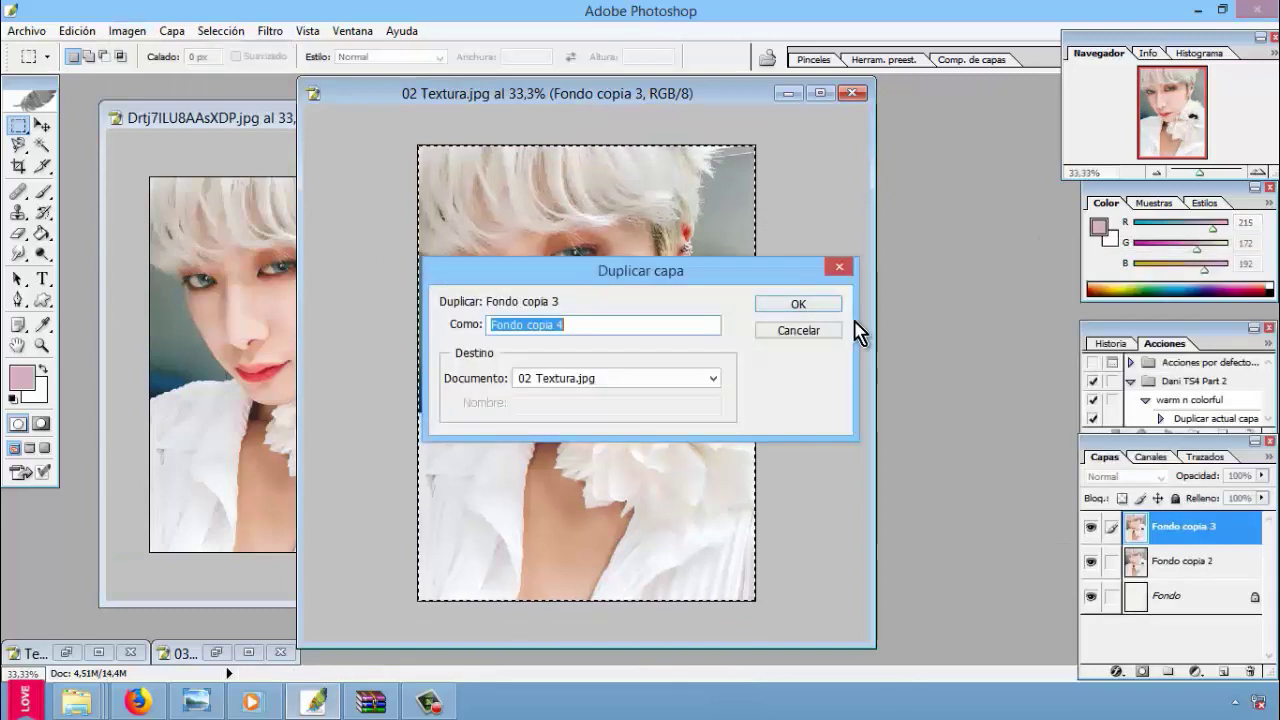
{"action": "key", "text": "Return"}
Step: Invert the photo layer and try Aclarar and other blend modes on Fondo copia 2
{"action": "left_click", "coordinate": [127, 30]}
{"action": "mouse_move", "coordinate": [153, 79]}
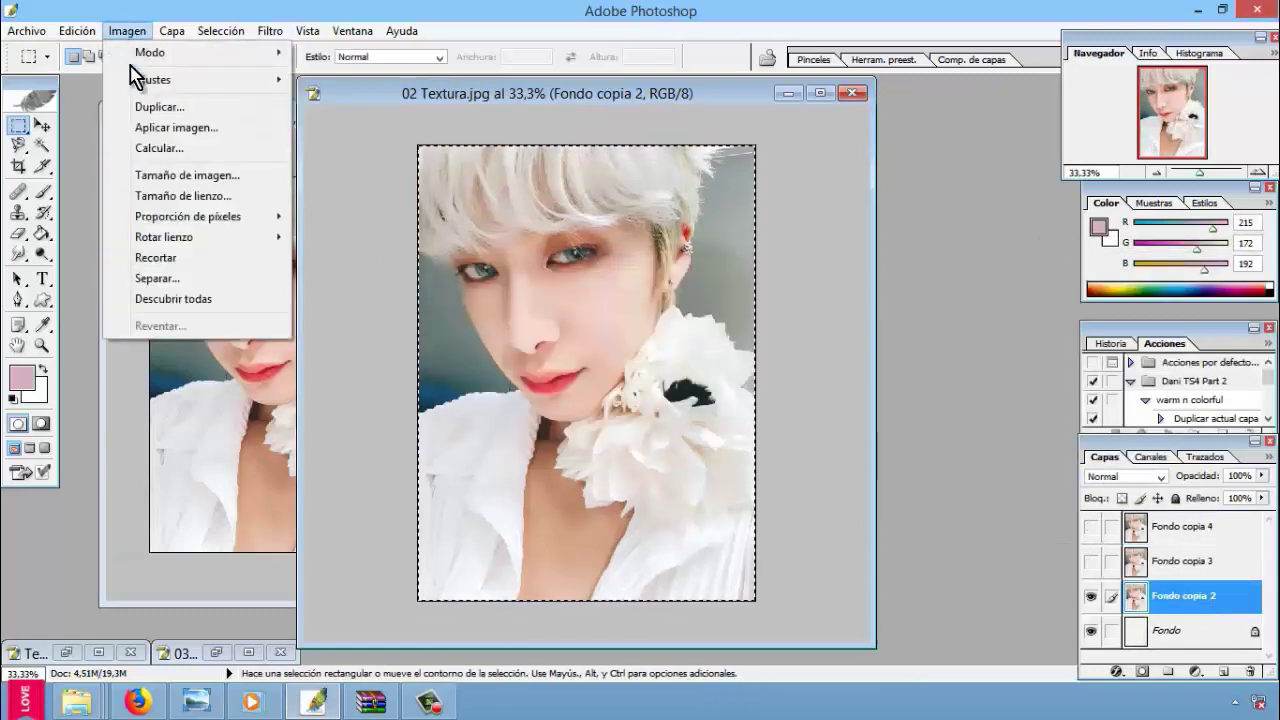
{"action": "left_click", "coordinate": [401, 417]}
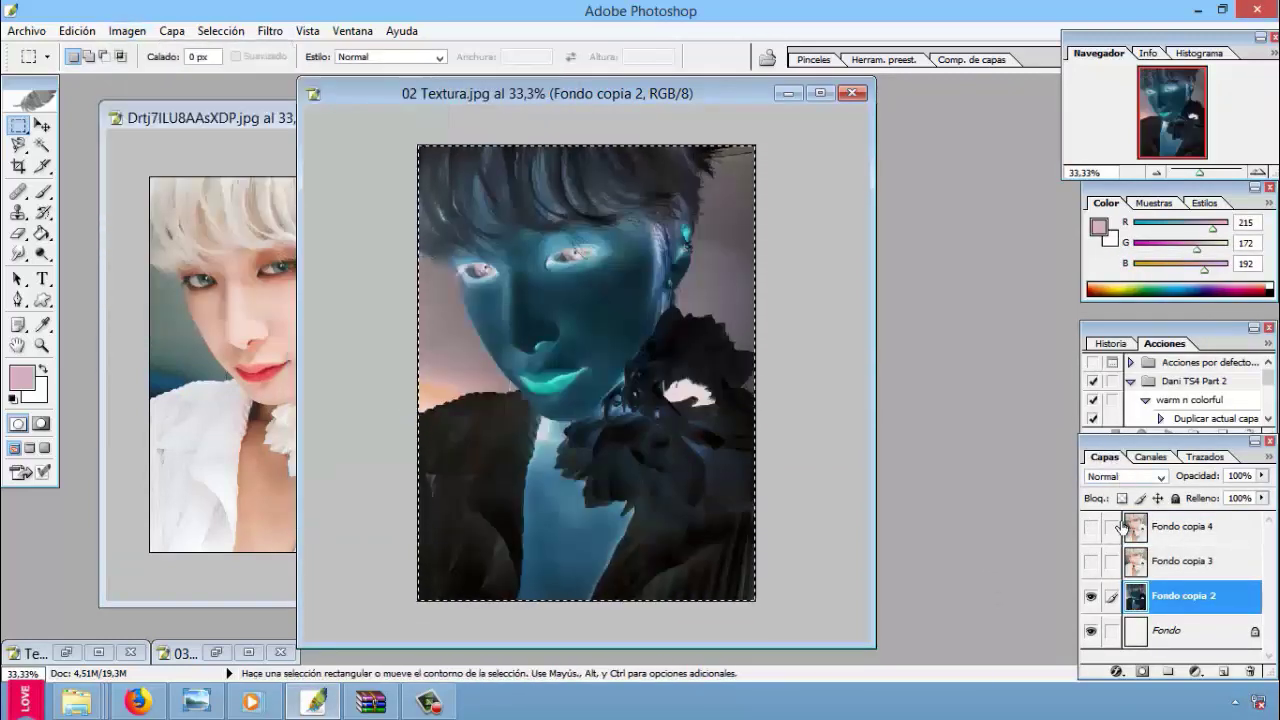
{"action": "left_click", "coordinate": [1090, 561]}
{"action": "left_click", "coordinate": [1180, 561]}
{"action": "left_click", "coordinate": [1090, 561]}
{"action": "left_click", "coordinate": [1125, 476]}
{"action": "left_click", "coordinate": [1120, 300]}
{"action": "key", "text": "Down"}
{"action": "key", "text": "Down"}
{"action": "key", "text": "Down"}
{"action": "key", "text": "Down"}
{"action": "key", "text": "Down"}
{"action": "key", "text": "Down"}
{"action": "key", "text": "Down"}
{"action": "key", "text": "Down"}
{"action": "key", "text": "Down"}
{"action": "key", "text": "Down"}
{"action": "key", "text": "Down"}
{"action": "key", "text": "Down"}
{"action": "key", "text": "Down"}
{"action": "key", "text": "Up"}
{"action": "key", "text": "Up"}
{"action": "key", "text": "Up"}
{"action": "key", "text": "Up"}
{"action": "key", "text": "Up"}
{"action": "key", "text": "Up"}
{"action": "key", "text": "Up"}
{"action": "key", "text": "Up"}
{"action": "key", "text": "Up"}
{"action": "key", "text": "Up"}
{"action": "key", "text": "Up"}
{"action": "key", "text": "Up"}
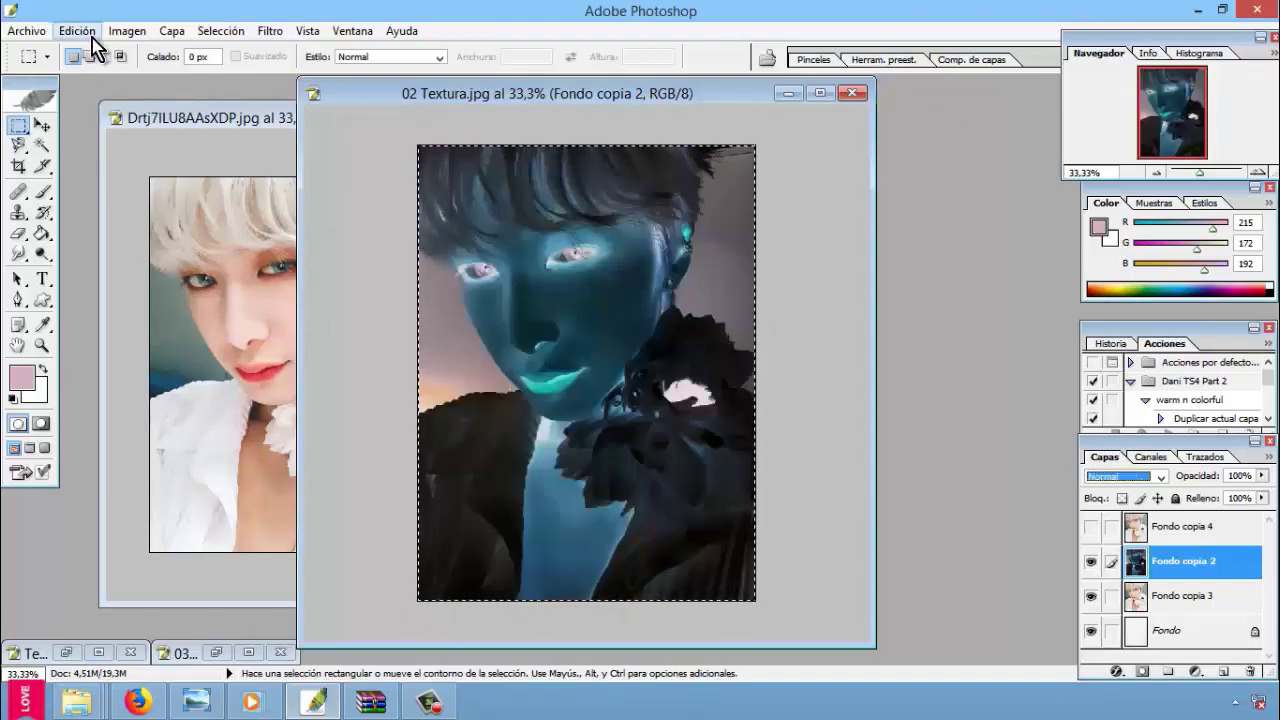
Step: Undo the colour inversion and bring up the Filter Gallery
{"action": "left_click", "coordinate": [127, 31]}
{"action": "key", "text": "ctrl+i"}
{"action": "left_click", "coordinate": [127, 31]}
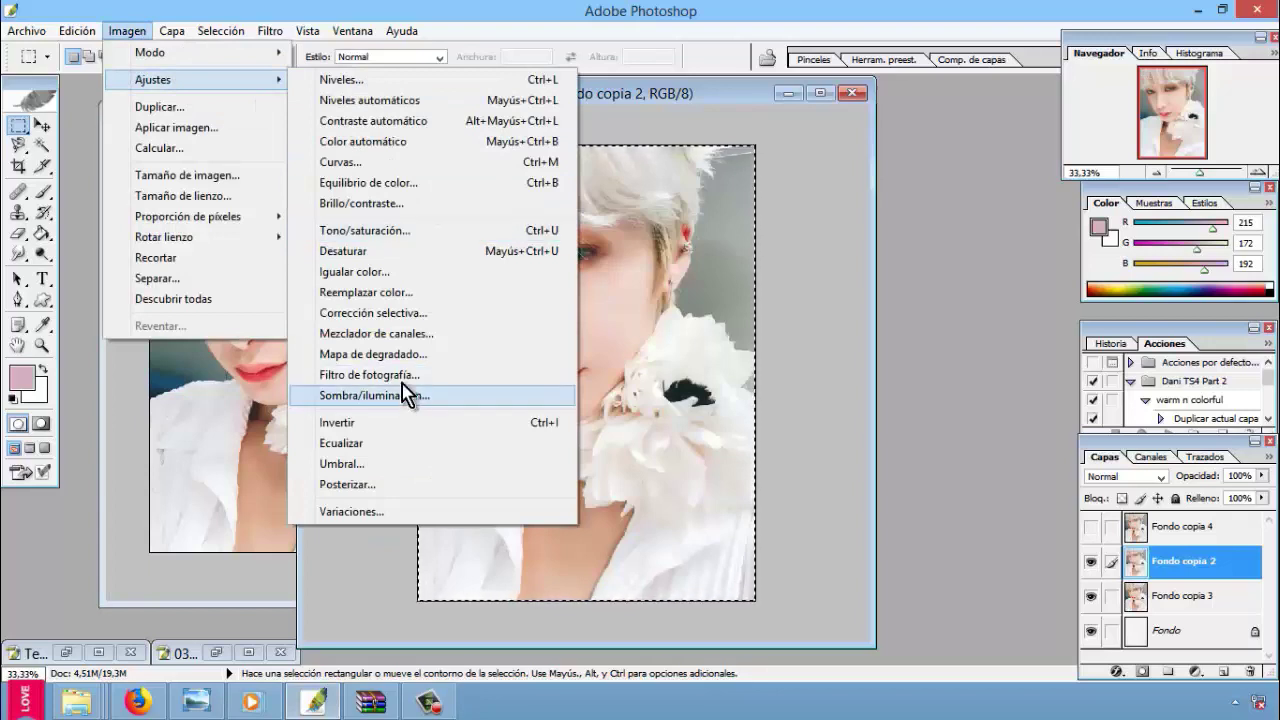
{"action": "left_click", "coordinate": [342, 138]}
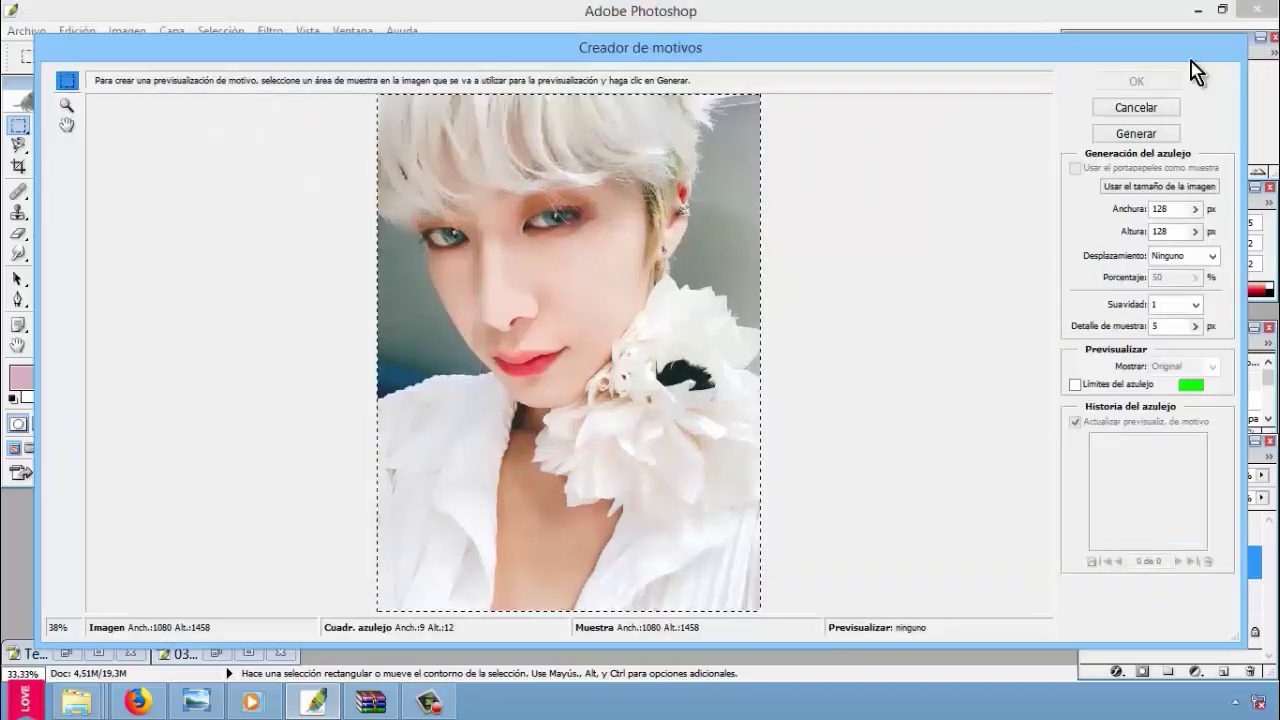
{"action": "left_click", "coordinate": [269, 31]}
{"action": "left_click", "coordinate": [355, 97]}
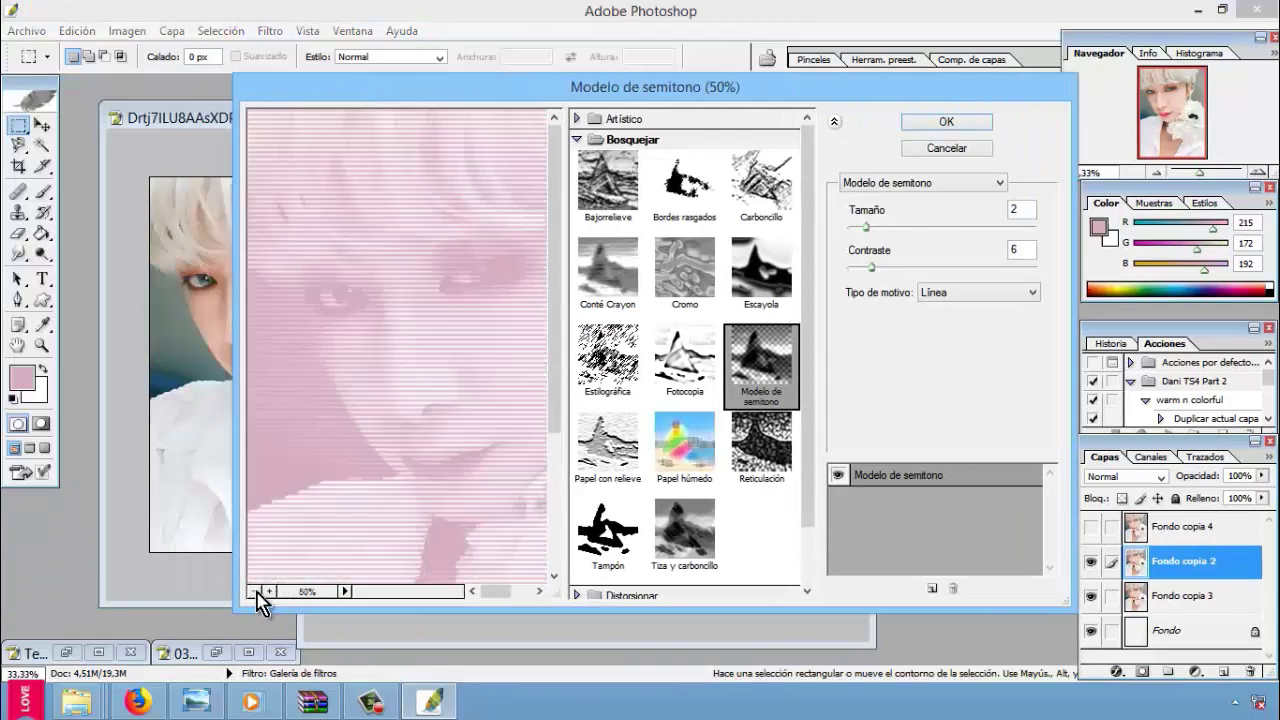
Step: Preview the Tampón, Tiza y carboncillo and Fotocopia filters, then set the foreground to black
{"action": "left_click", "coordinate": [255, 591]}
{"action": "left_click", "coordinate": [607, 530]}
{"action": "left_click", "coordinate": [684, 530]}
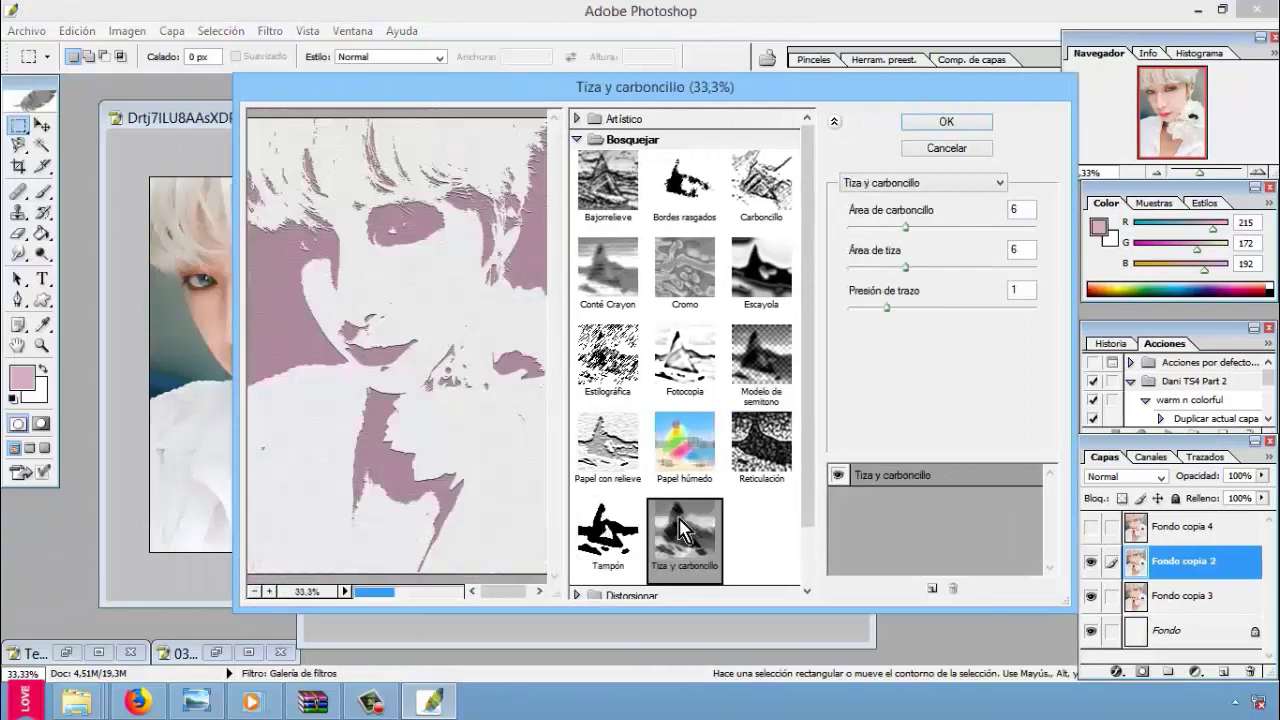
{"action": "left_click", "coordinate": [710, 368]}
{"action": "left_click", "coordinate": [930, 148]}
{"action": "left_click", "coordinate": [21, 378]}
{"action": "left_click", "coordinate": [551, 534]}
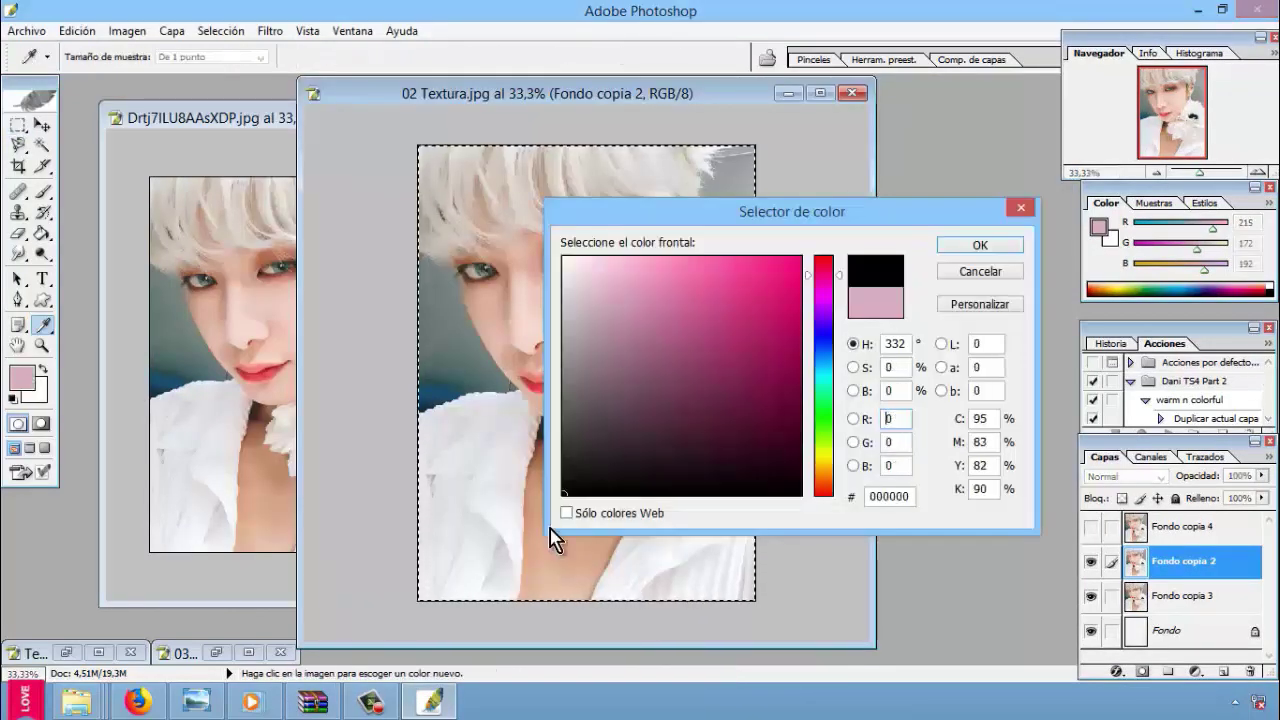
{"action": "key", "text": "Return"}
Step: Apply Tiza y carboncillo (8, 19, 2) to Fondo copia 2
{"action": "left_click", "coordinate": [270, 31]}
{"action": "left_click", "coordinate": [327, 100]}
{"action": "left_click", "coordinate": [255, 591]}
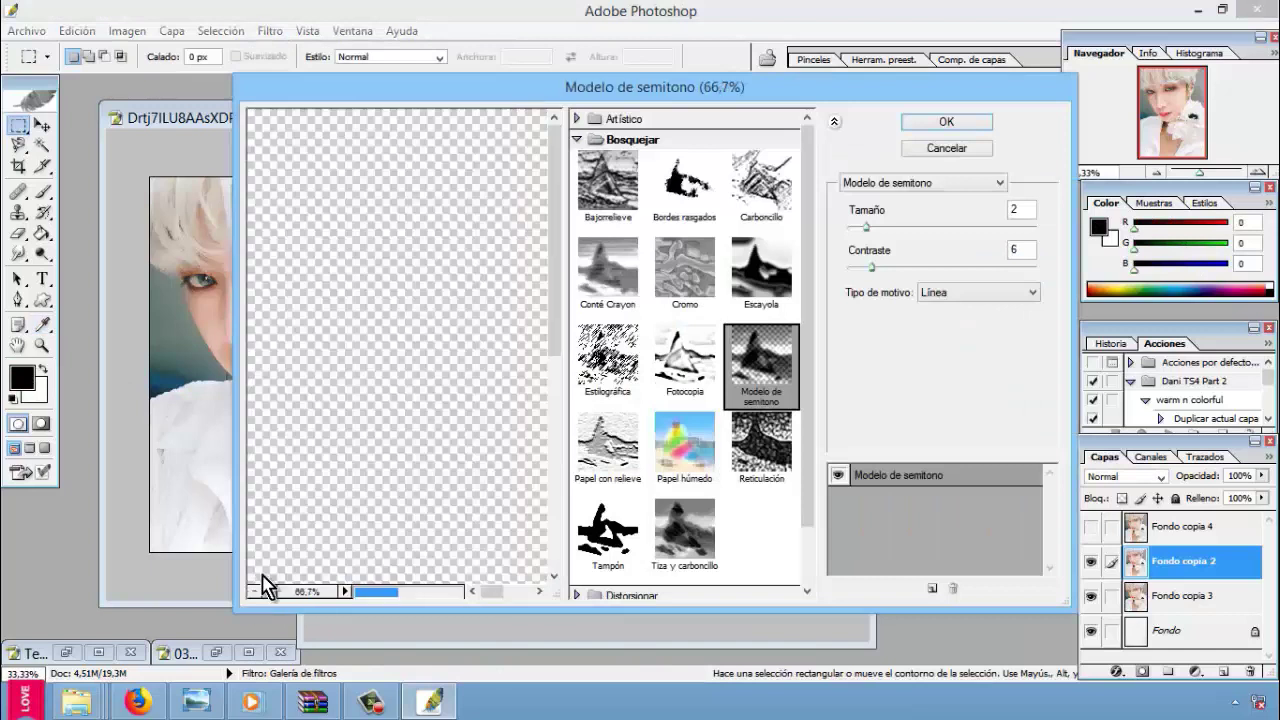
{"action": "left_click", "coordinate": [255, 591]}
{"action": "left_click", "coordinate": [684, 270]}
{"action": "left_click", "coordinate": [685, 355]}
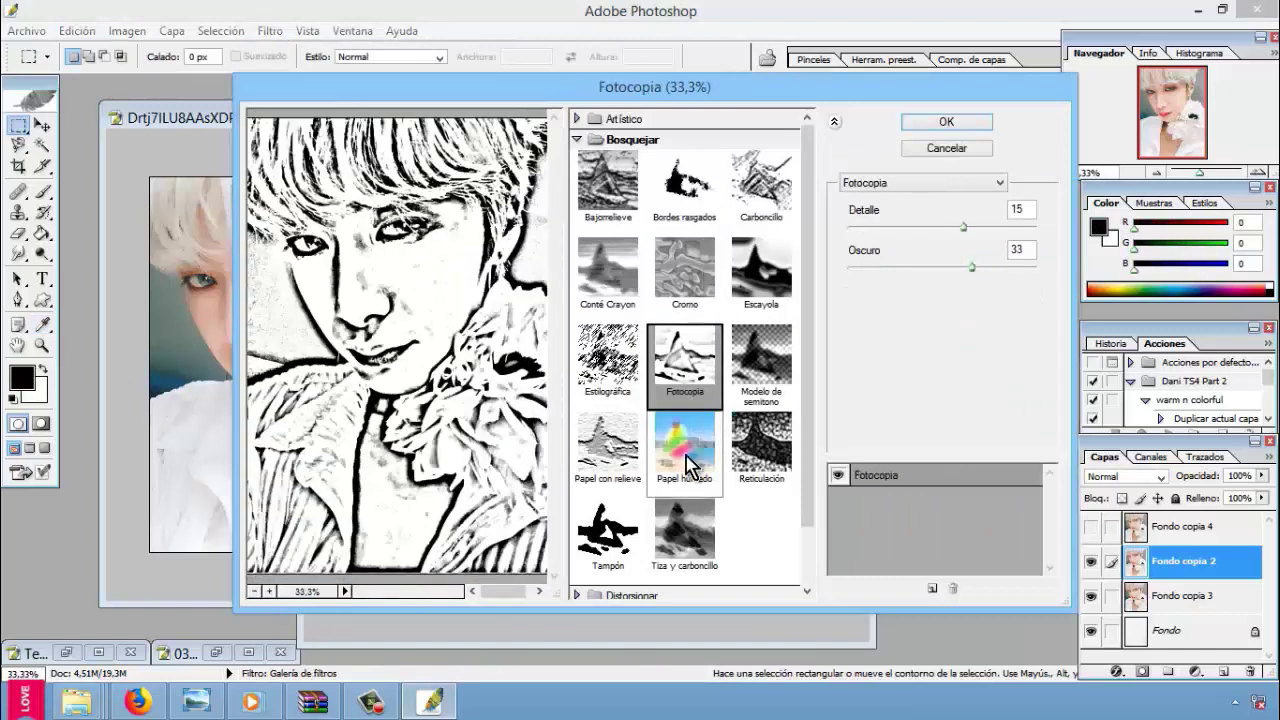
{"action": "left_click", "coordinate": [690, 535]}
{"action": "left_click_drag", "start_coordinate": [905, 226], "coordinate": [1027, 267]}
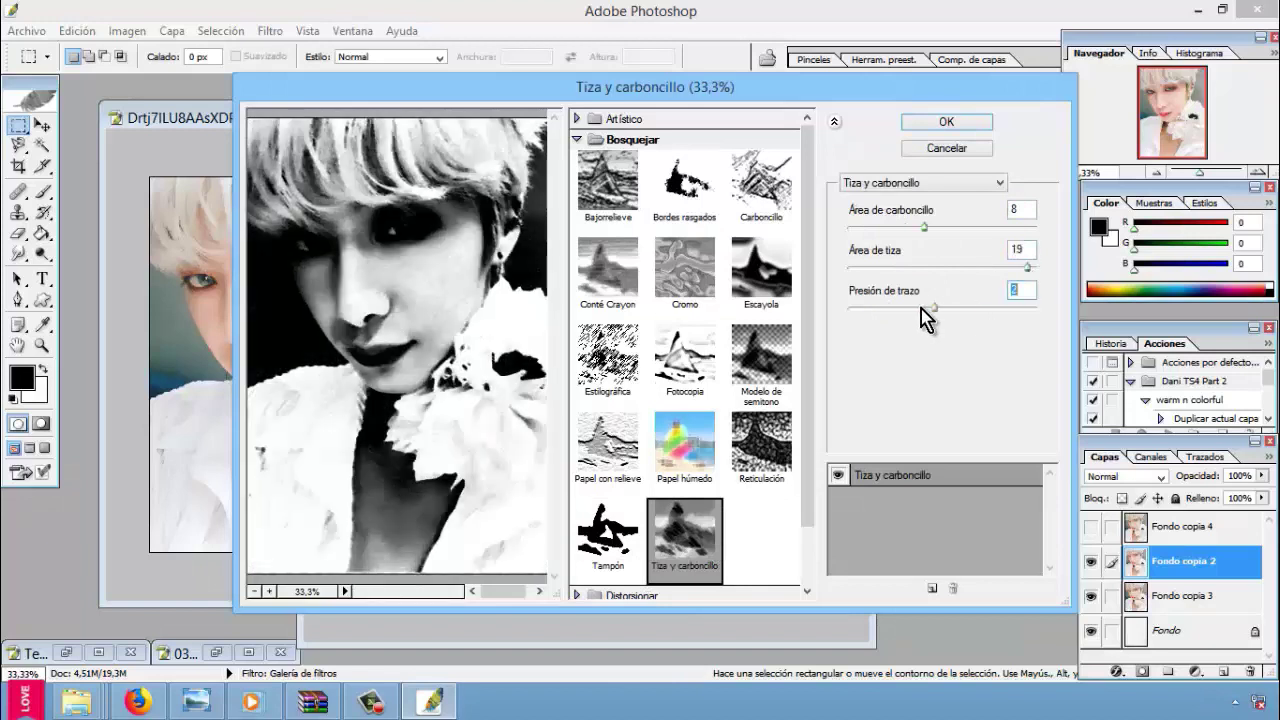
{"action": "left_click", "coordinate": [946, 121]}
Step: Show Fondo copia 4, apply Fotocopia, and set it to Multiplicar blending
{"action": "left_click", "coordinate": [1090, 526]}
{"action": "left_click", "coordinate": [1170, 528]}
{"action": "left_click", "coordinate": [270, 31]}
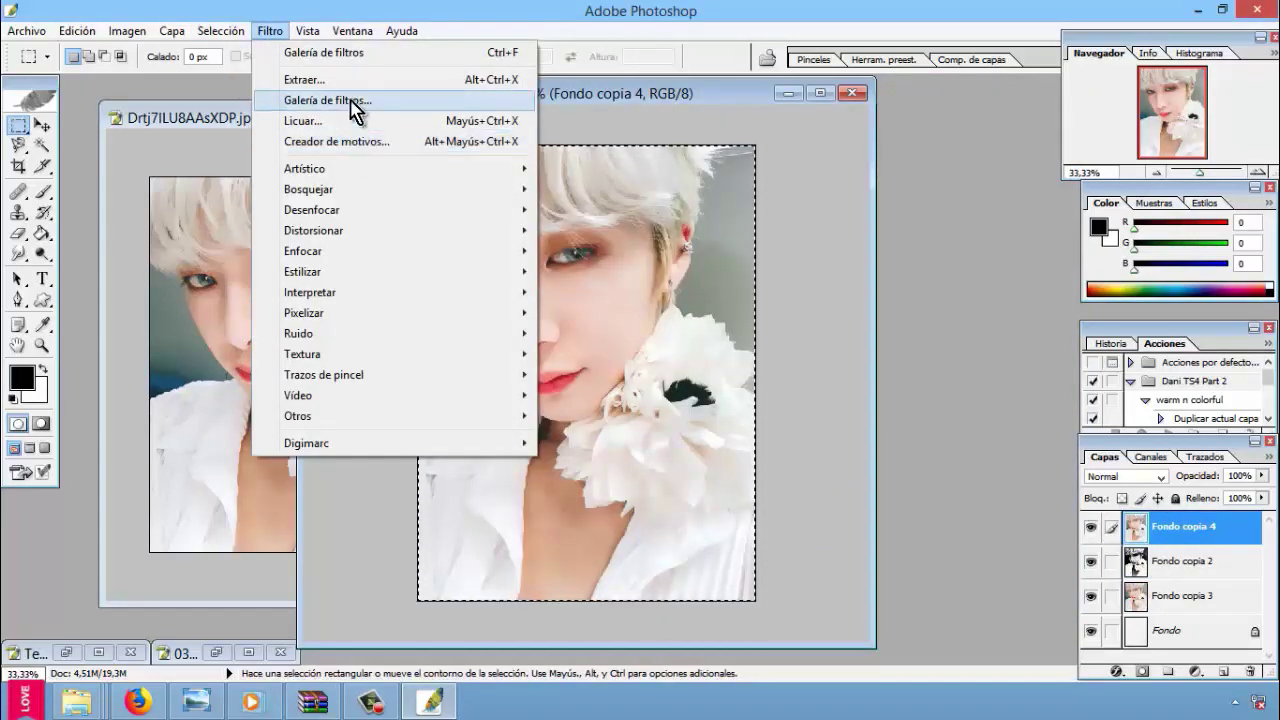
{"action": "left_click", "coordinate": [355, 108]}
{"action": "left_click", "coordinate": [255, 591]}
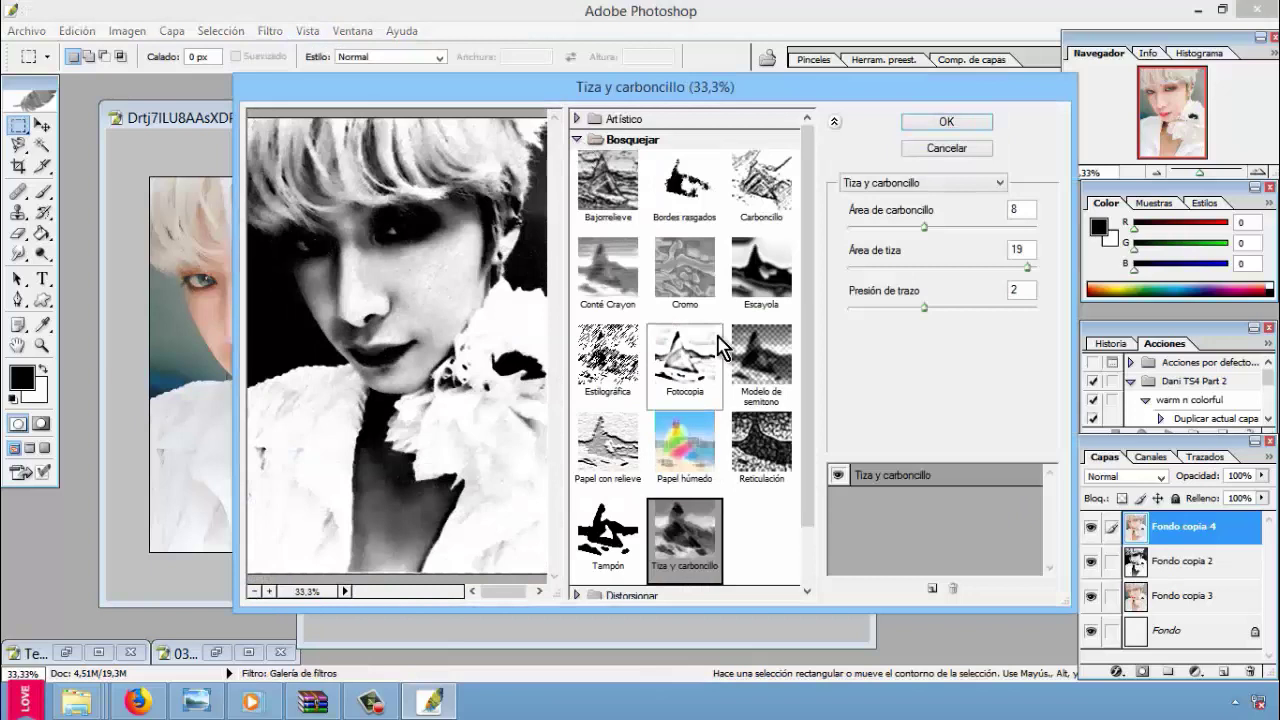
{"action": "left_click", "coordinate": [719, 344]}
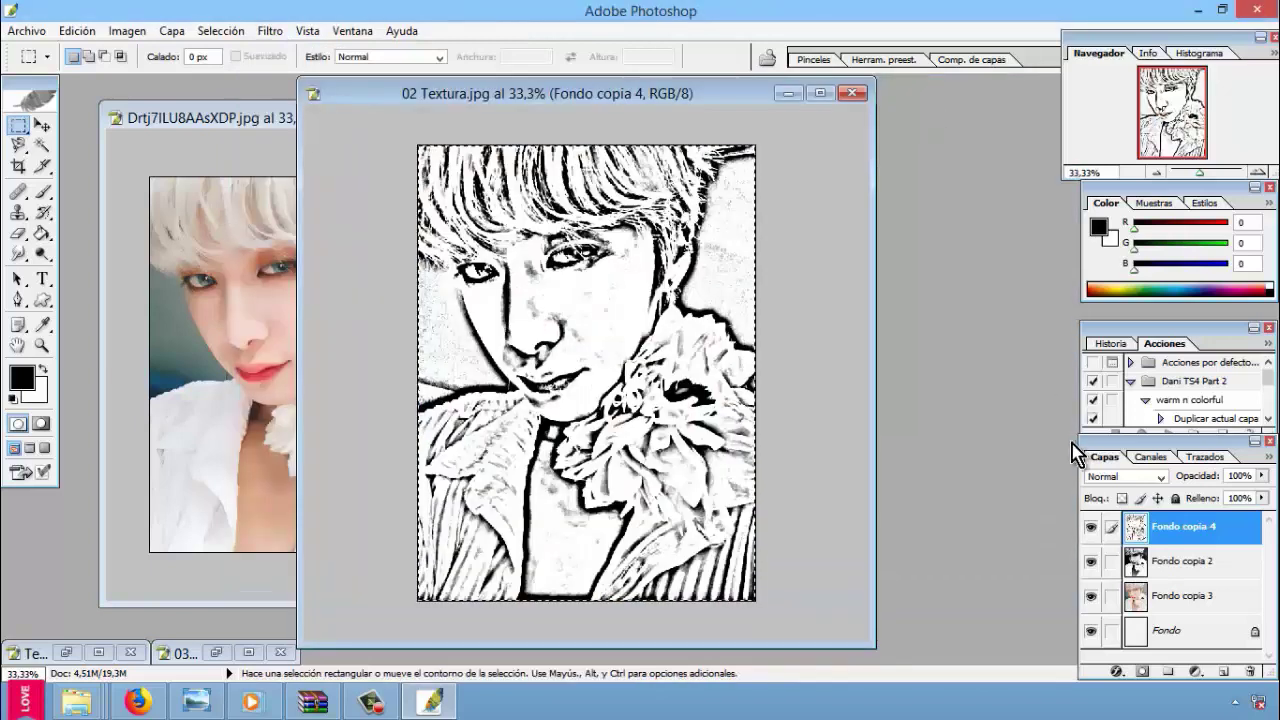
{"action": "left_click", "coordinate": [1125, 476]}
{"action": "left_click", "coordinate": [1137, 200]}
{"action": "key", "text": "Down"}
{"action": "key", "text": "Down"}
{"action": "key", "text": "Down"}
{"action": "key", "text": "Down"}
{"action": "key", "text": "Down"}
{"action": "key", "text": "Down"}
Step: Try Multiplicar, Aclarar, Luz suave and Oscurecer on the sketch layer, comparing with Fondo copia 2 hidden
{"action": "left_click", "coordinate": [1125, 476]}
{"action": "left_click", "coordinate": [1137, 205]}
{"action": "key", "text": "Down"}
{"action": "key", "text": "Down"}
{"action": "key", "text": "Down"}
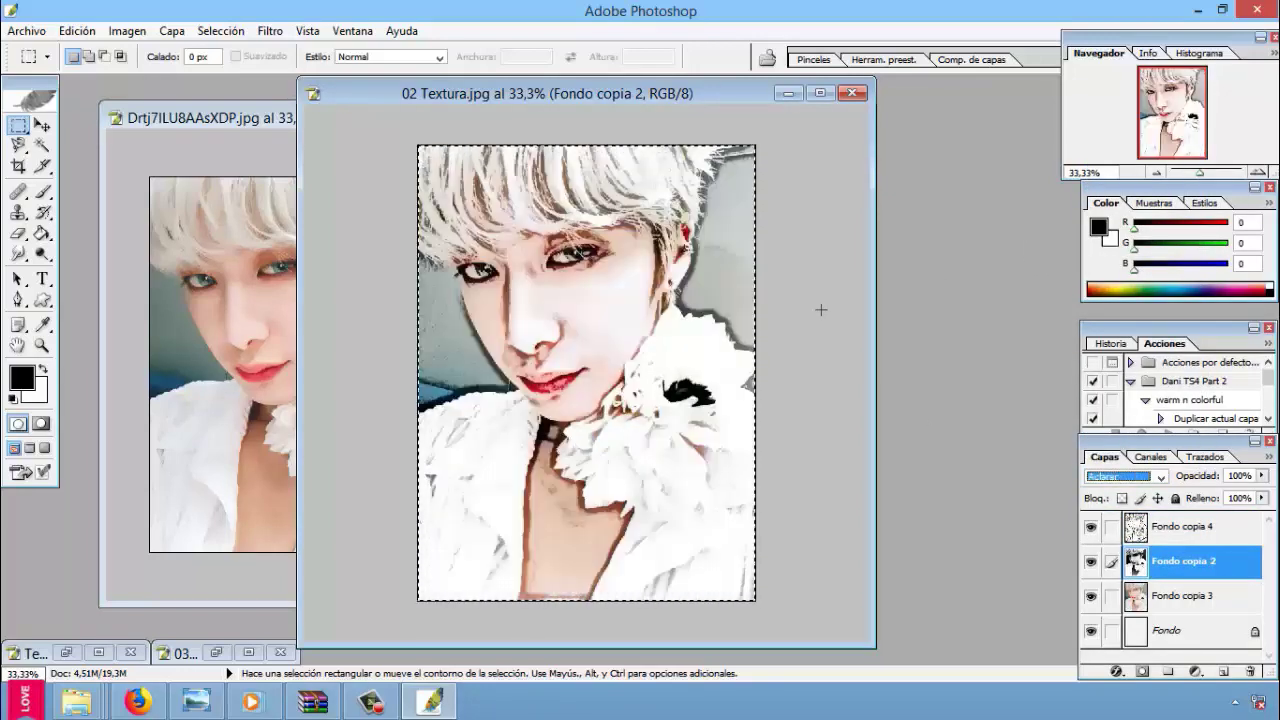
{"action": "key", "text": "Down"}
{"action": "key", "text": "Down"}
{"action": "key", "text": "Down"}
{"action": "key", "text": "Down"}
{"action": "key", "text": "Down"}
{"action": "key", "text": "Up"}
{"action": "key", "text": "Up"}
{"action": "key", "text": "Up"}
{"action": "key", "text": "Up"}
{"action": "key", "text": "Up"}
{"action": "key", "text": "Up"}
{"action": "key", "text": "Up"}
{"action": "key", "text": "Up"}
{"action": "key", "text": "Up"}
{"action": "key", "text": "Down"}
{"action": "key", "text": "Up"}
{"action": "key", "text": "Down"}
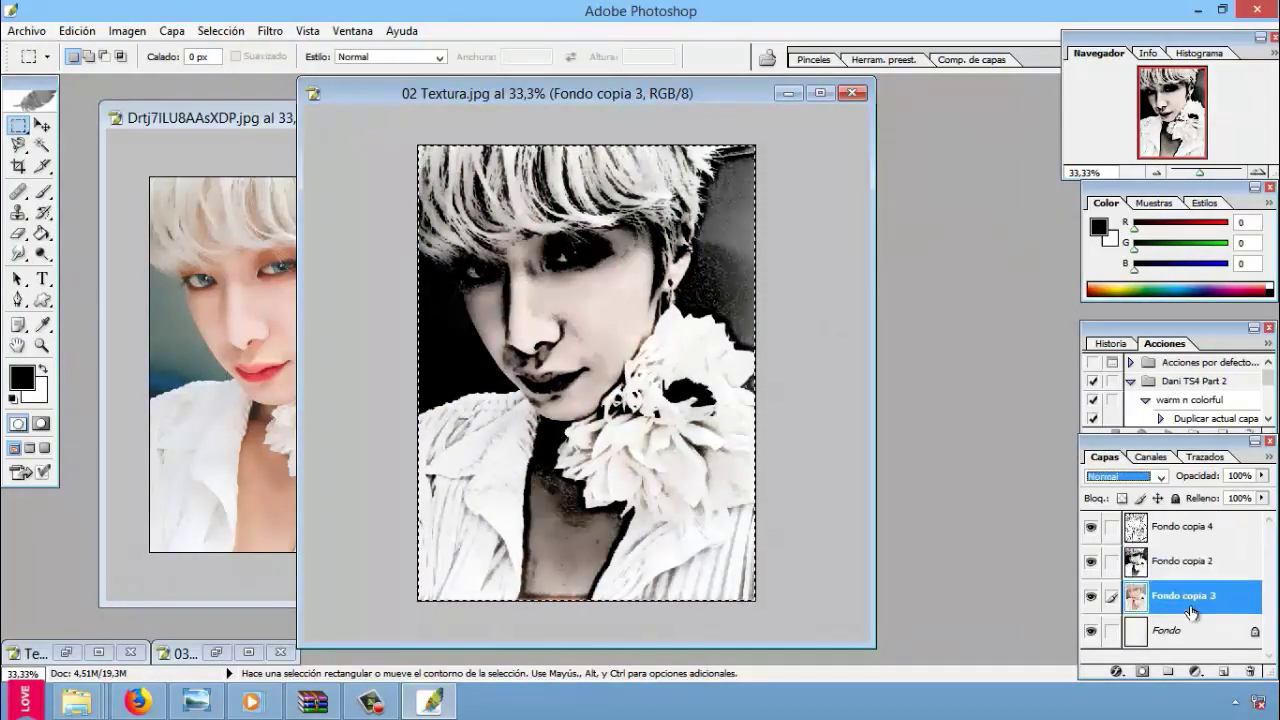
{"action": "left_click", "coordinate": [1090, 563]}
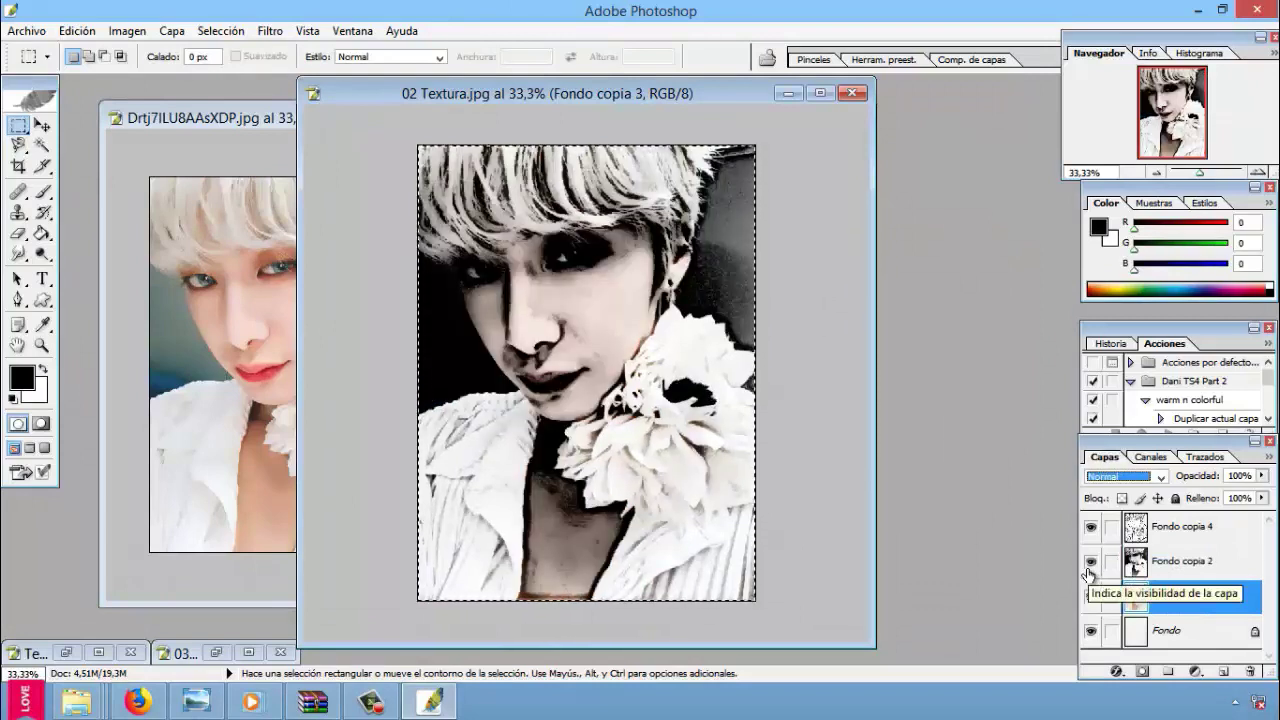
{"action": "left_click", "coordinate": [1090, 561]}
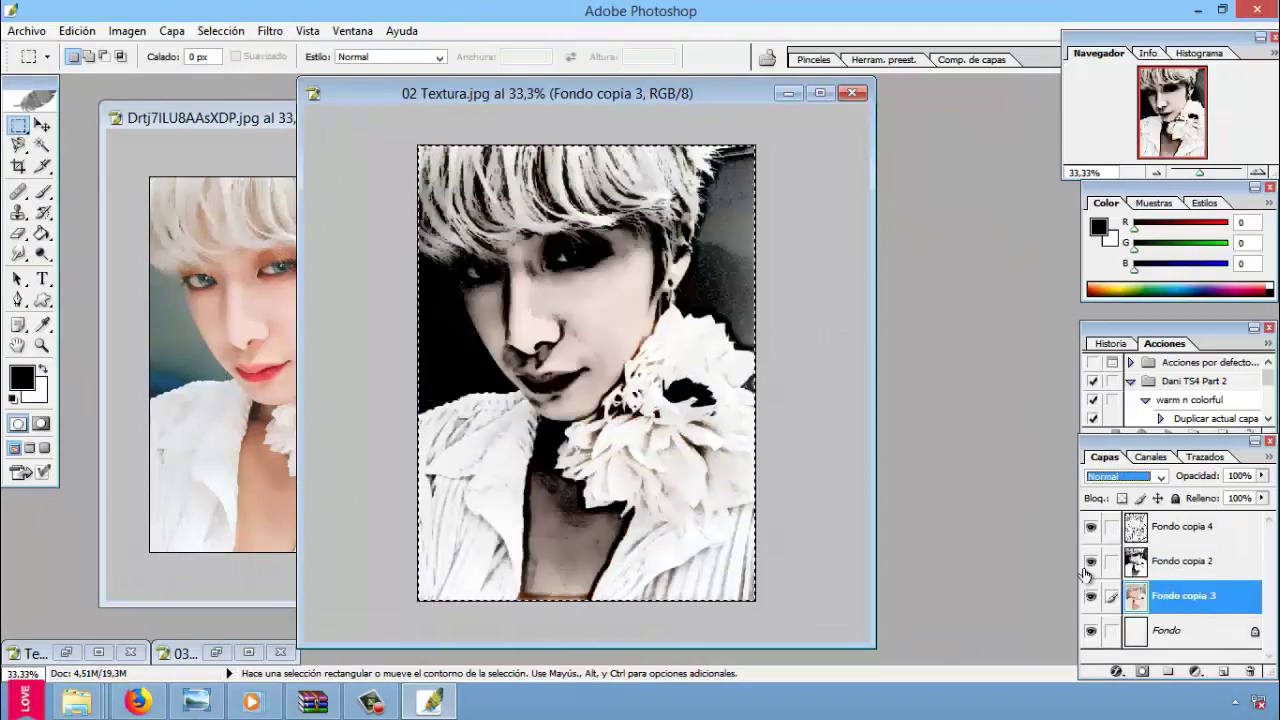
Step: Invert the top sketch layer and settle its blend mode on Multiplicar after Diferencia and Saturación
{"action": "left_click", "coordinate": [108, 34]}
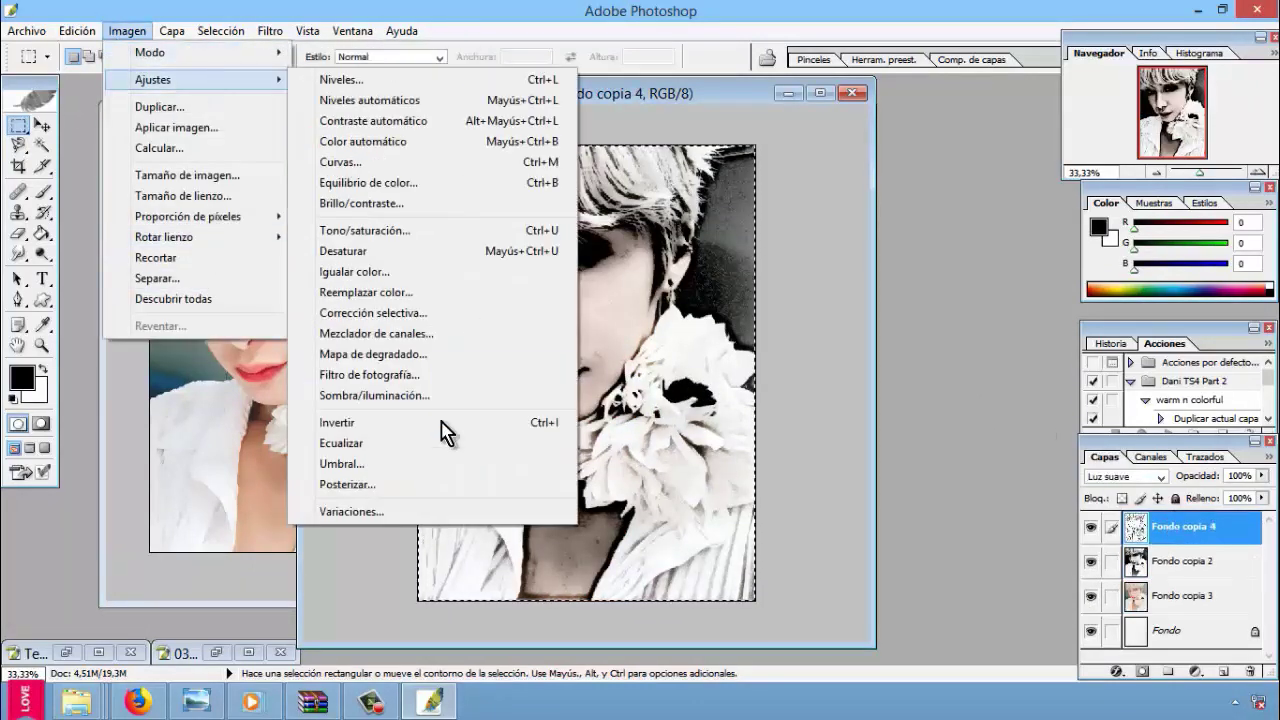
{"action": "left_click", "coordinate": [441, 422]}
{"action": "left_click", "coordinate": [1125, 476]}
{"action": "left_click", "coordinate": [1135, 400]}
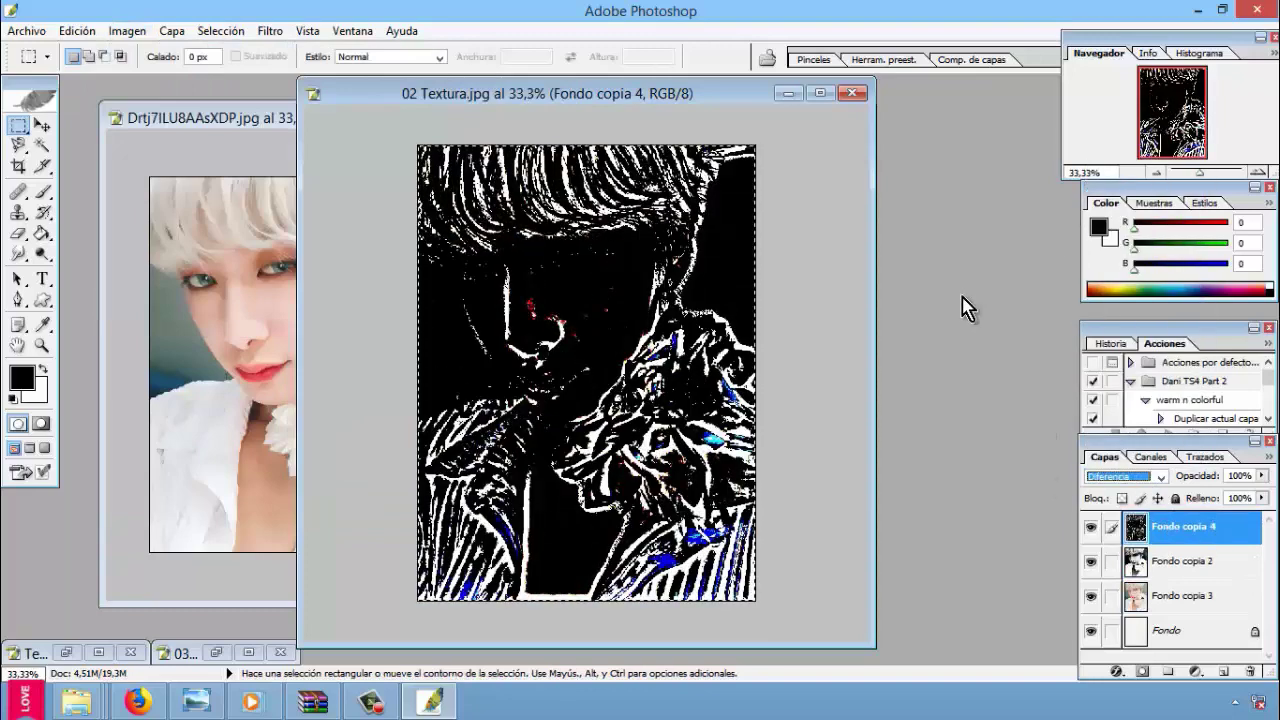
{"action": "key", "text": "Down"}
{"action": "key", "text": "Down"}
{"action": "key", "text": "Down"}
{"action": "left_click", "coordinate": [121, 34]}
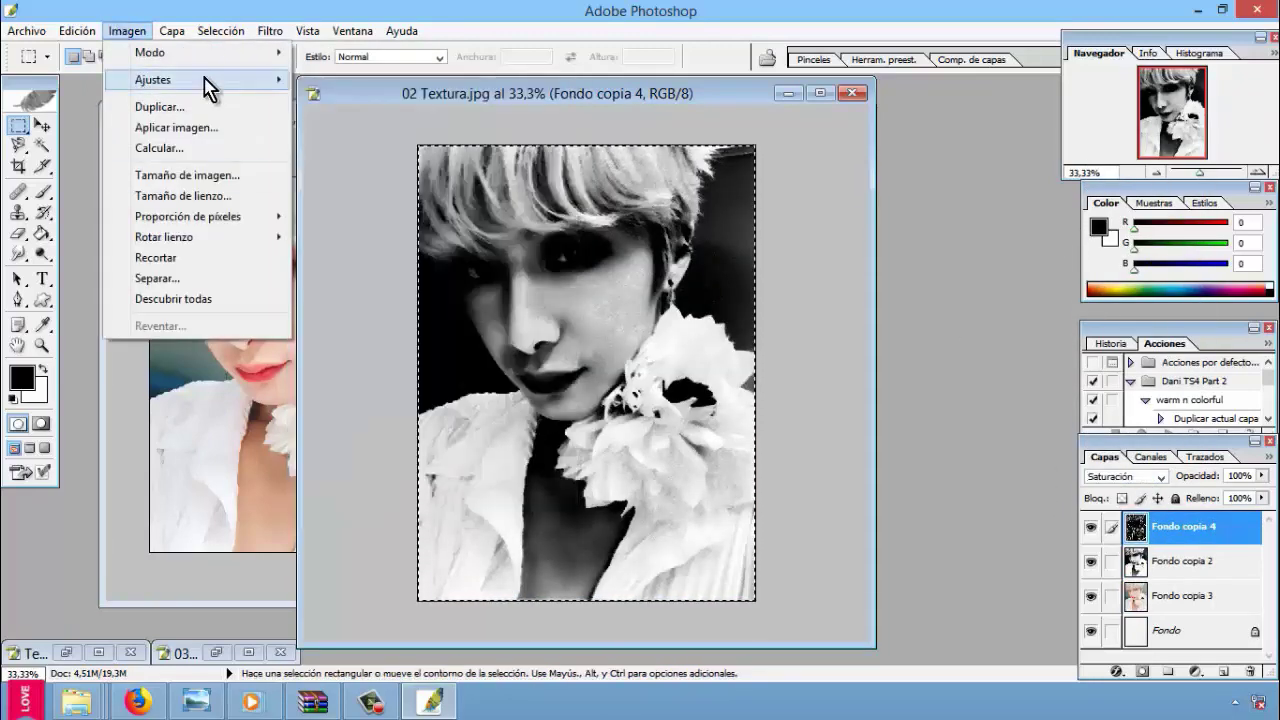
{"action": "left_click", "coordinate": [337, 423]}
{"action": "left_click", "coordinate": [1125, 476]}
{"action": "left_click", "coordinate": [1105, 300]}
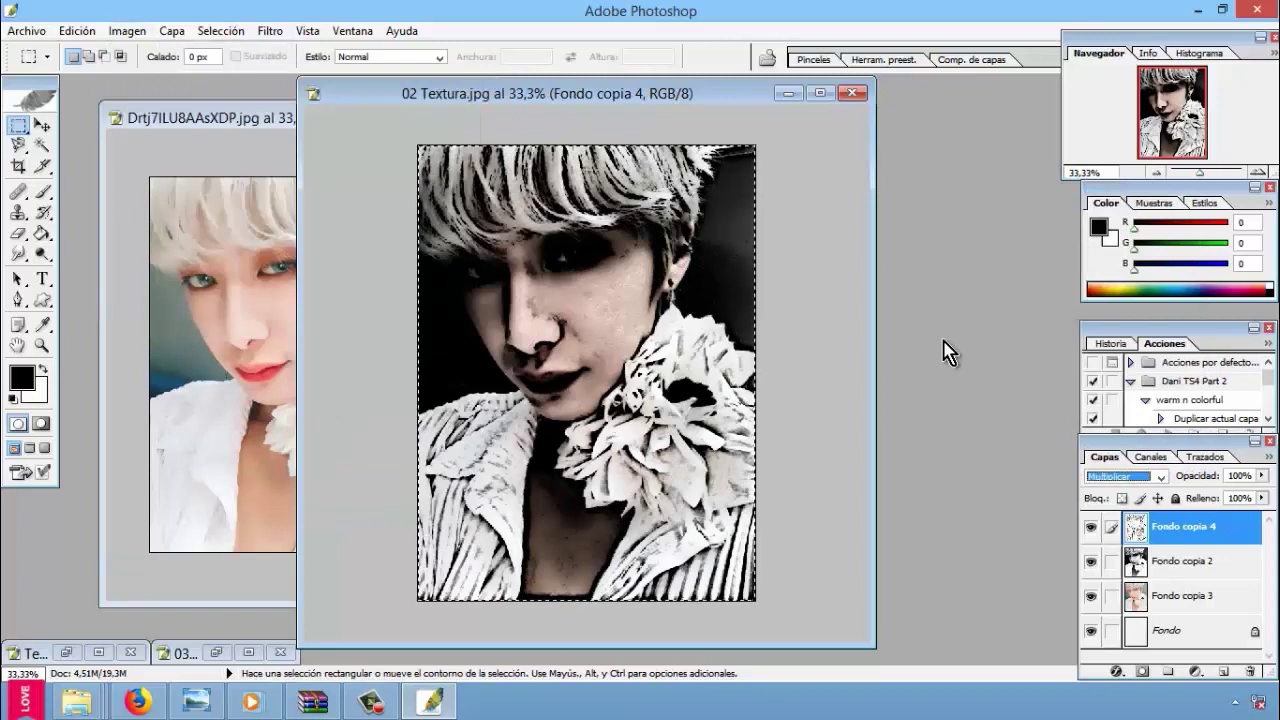
Step: Duplicate the Fondo copia 3 colour layer into Fondo copia 5
{"action": "right_click", "coordinate": [1183, 598]}
{"action": "left_click", "coordinate": [1120, 372]}
{"action": "key", "text": "Return"}
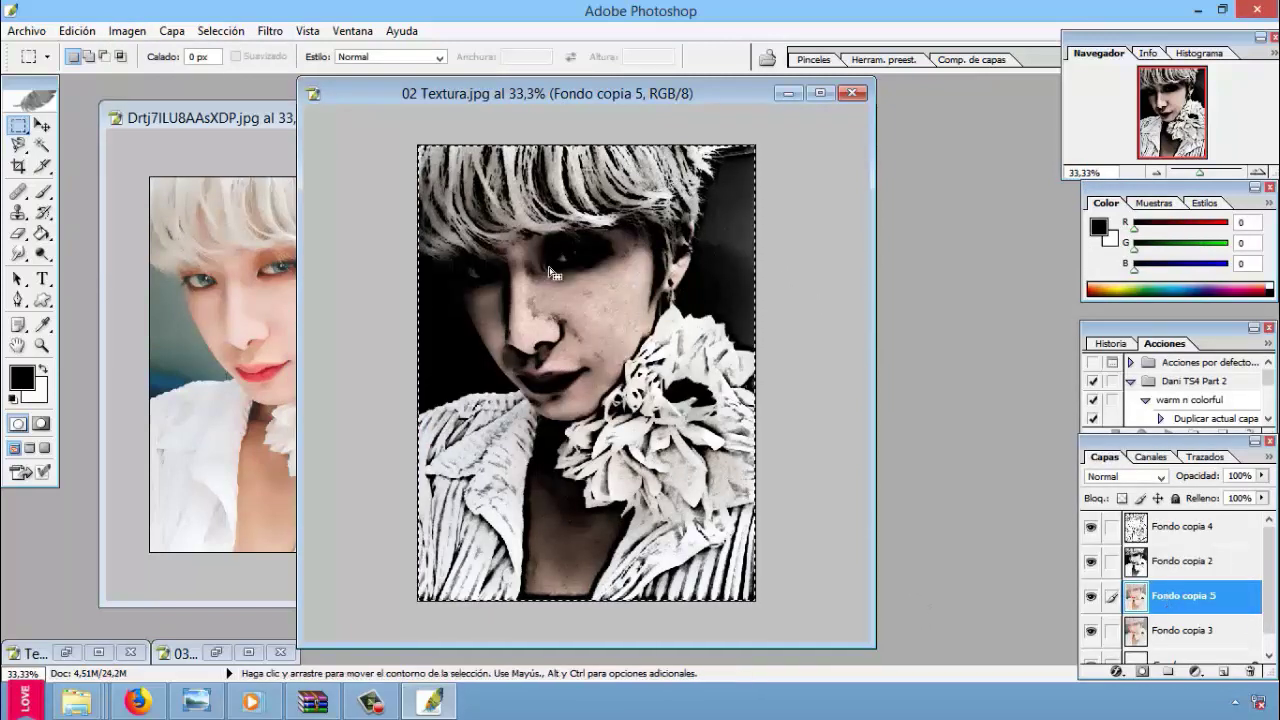
{"action": "left_click", "coordinate": [270, 31]}
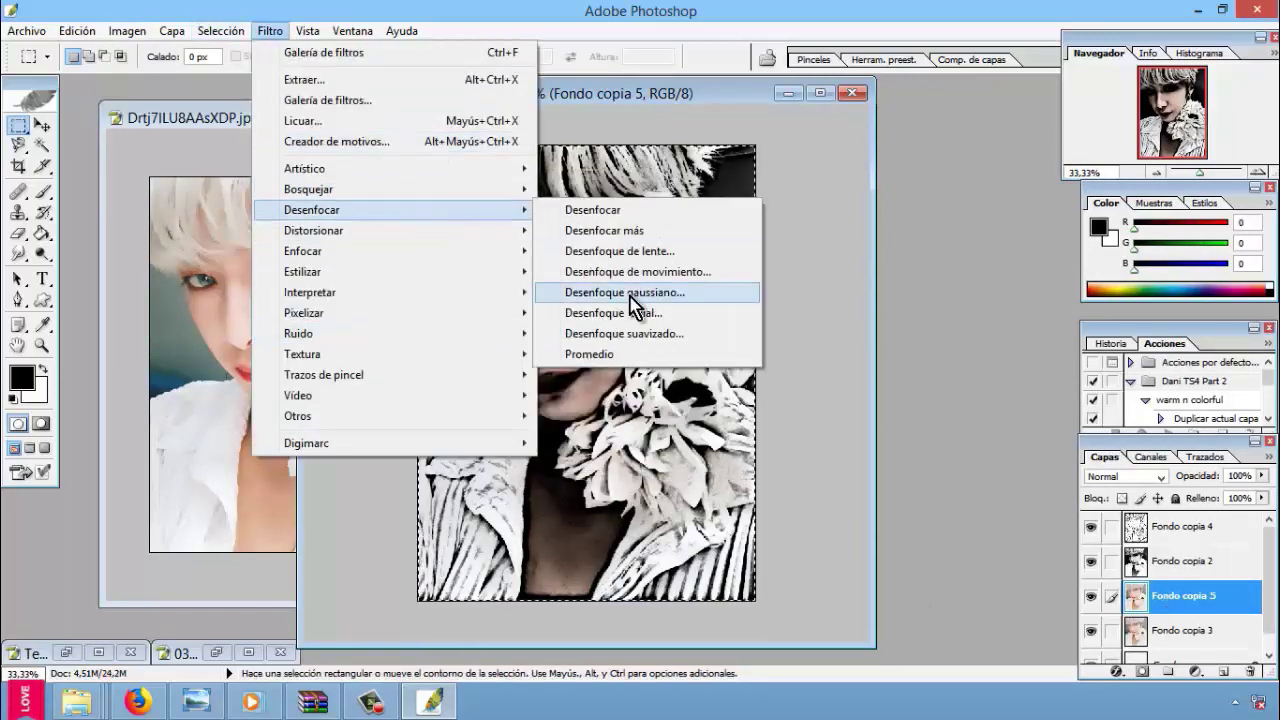
Step: Duplicate the Fondo background layer and move Fondo copia to the top of the stack
{"action": "left_click", "coordinate": [1170, 660]}
{"action": "right_click", "coordinate": [1170, 658]}
{"action": "left_click", "coordinate": [1150, 423]}
{"action": "key", "text": "Return"}
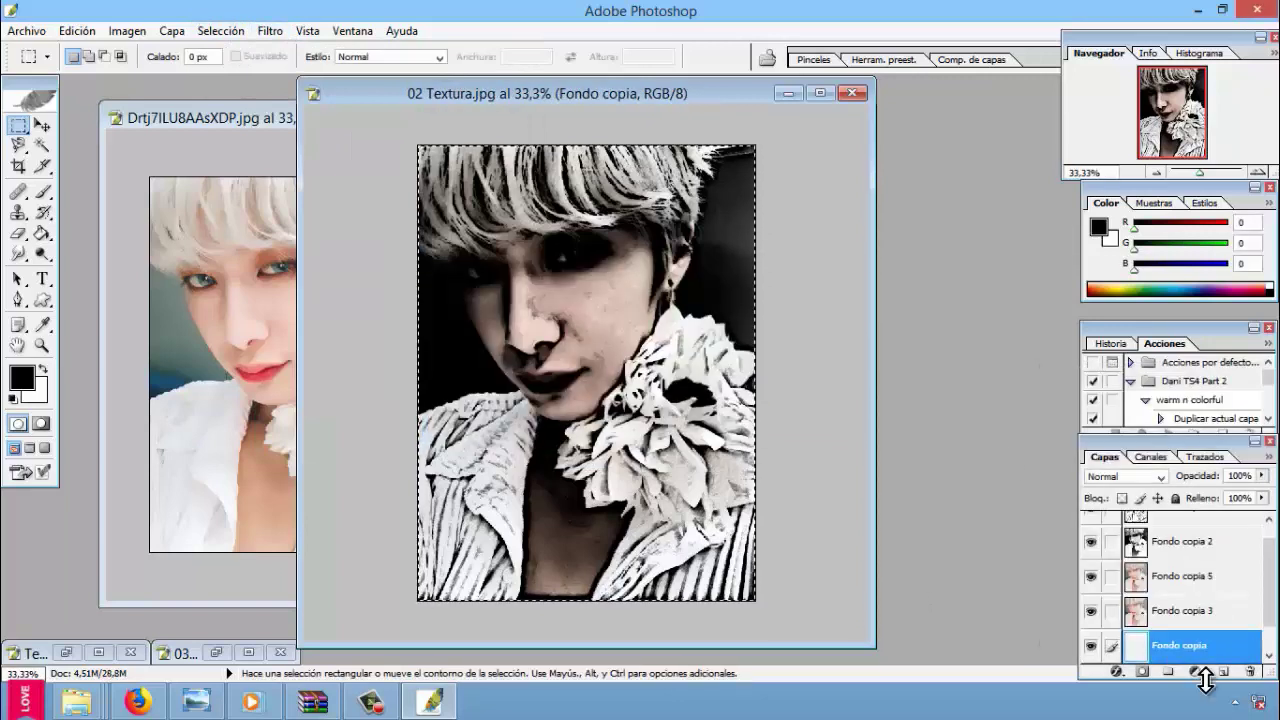
{"action": "left_click_drag", "start_coordinate": [1180, 660], "coordinate": [1195, 517]}
Step: Set Fondo copia's blend mode to Luz suave and hide Fondo copia 2
{"action": "left_click", "coordinate": [1125, 476]}
{"action": "left_click", "coordinate": [1140, 269]}
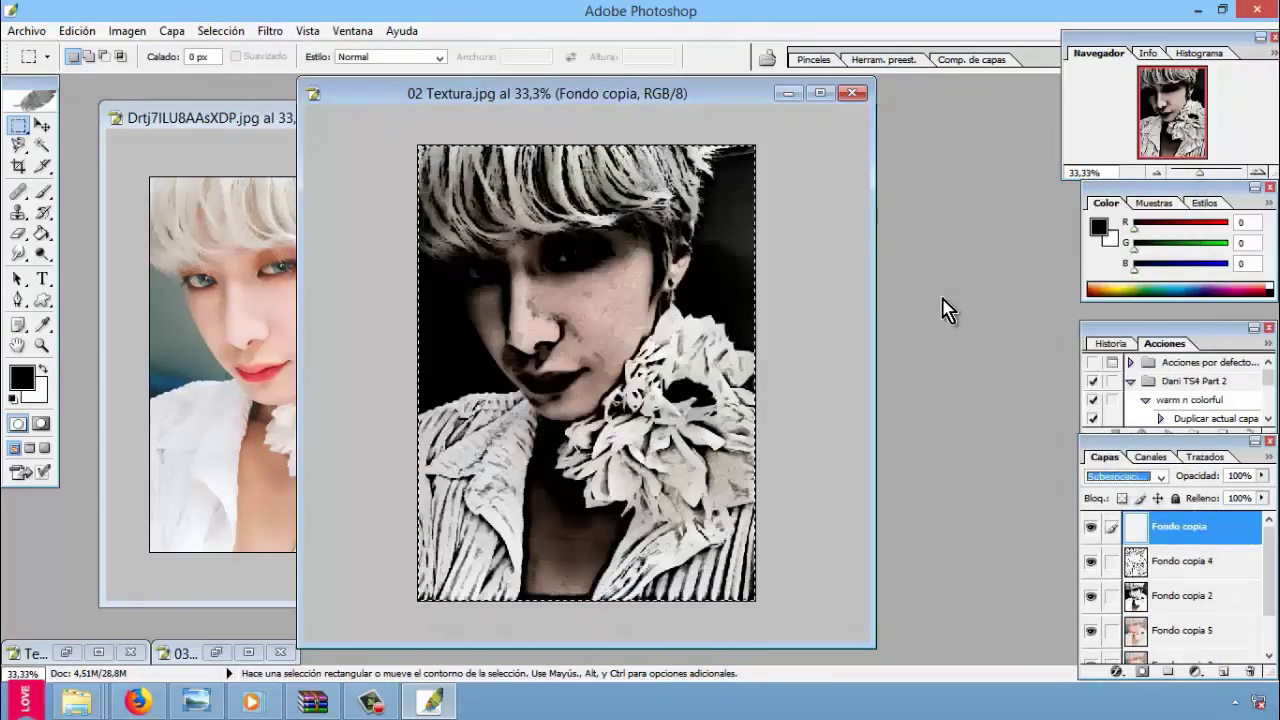
{"action": "key", "text": "Down"}
{"action": "key", "text": "Down"}
{"action": "key", "text": "Down"}
{"action": "key", "text": "Down"}
{"action": "key", "text": "Down"}
{"action": "key", "text": "Down"}
{"action": "key", "text": "Down"}
{"action": "key", "text": "Down"}
{"action": "key", "text": "Down"}
{"action": "key", "text": "Down"}
{"action": "key", "text": "Up"}
{"action": "key", "text": "Up"}
{"action": "key", "text": "Up"}
{"action": "key", "text": "Up"}
{"action": "key", "text": "Up"}
{"action": "key", "text": "Up"}
{"action": "key", "text": "Up"}
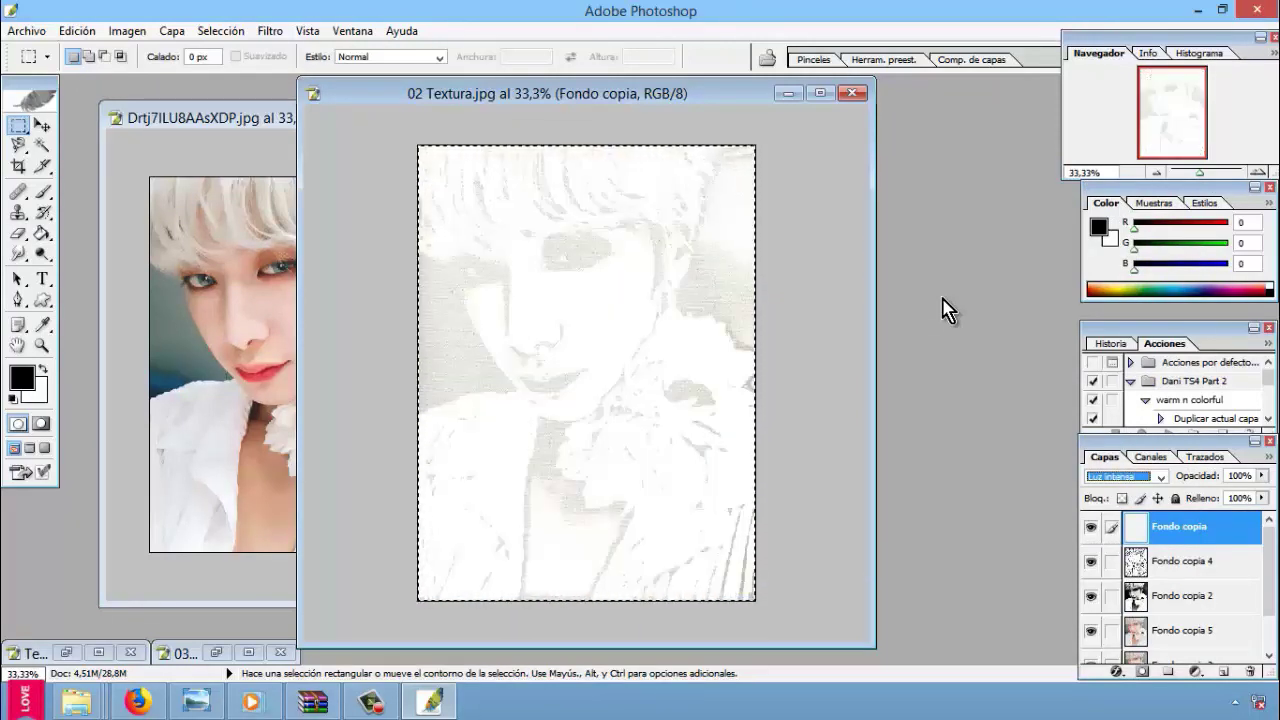
{"action": "key", "text": "Up"}
{"action": "key", "text": "Up"}
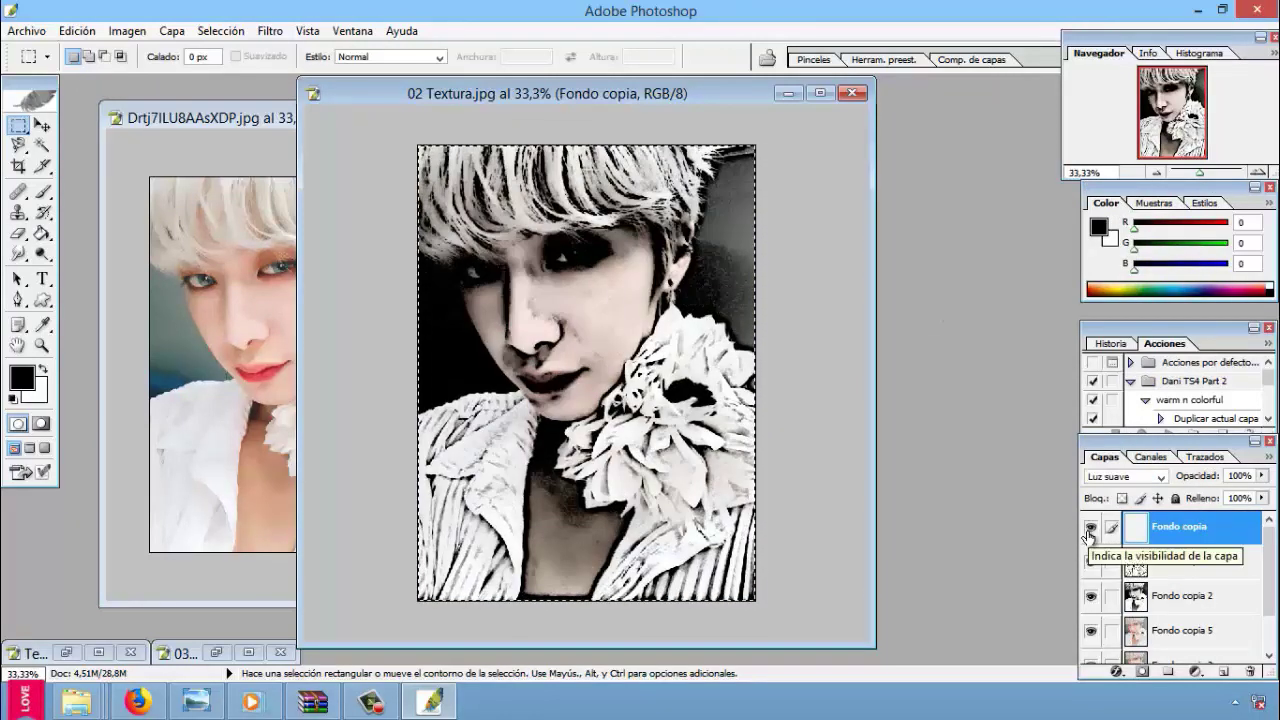
{"action": "left_click", "coordinate": [1091, 598]}
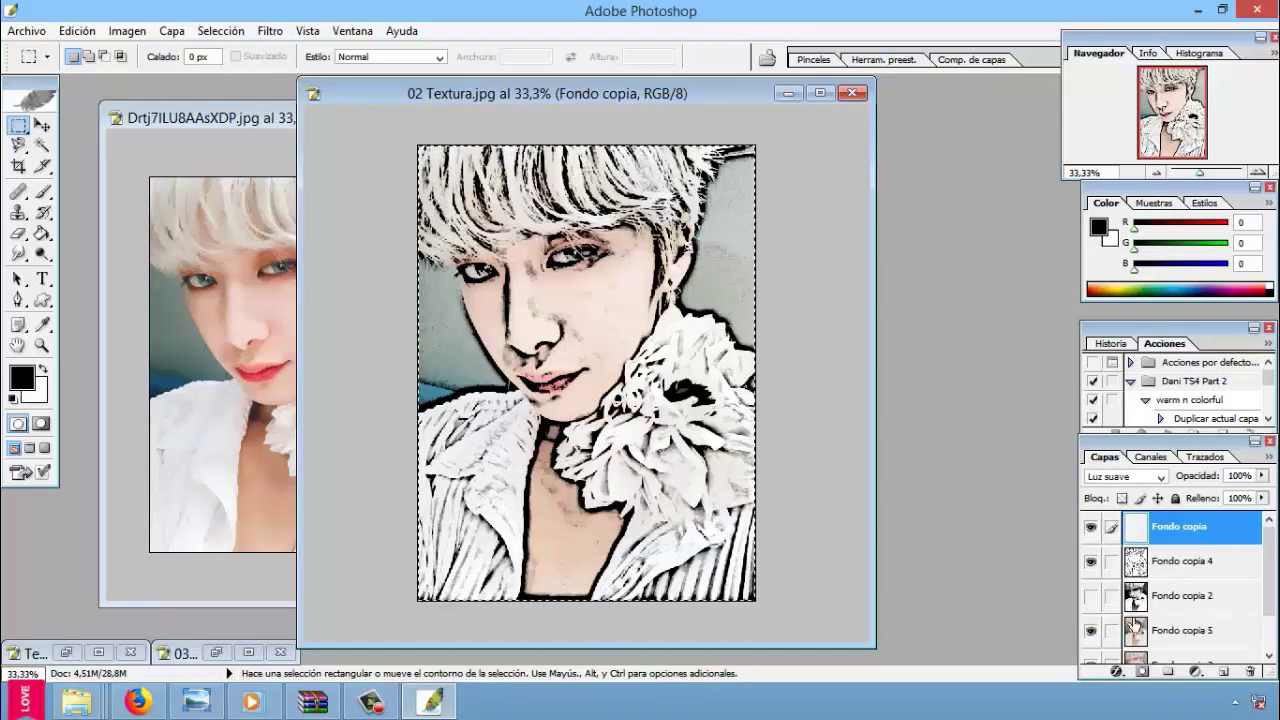
Step: Move Fondo copia 5 above the sketch layers and try blend modes like Trama on Fondo copia
{"action": "left_click_drag", "start_coordinate": [1185, 630], "coordinate": [1185, 545]}
{"action": "left_click", "coordinate": [1180, 526]}
{"action": "left_click", "coordinate": [1125, 476]}
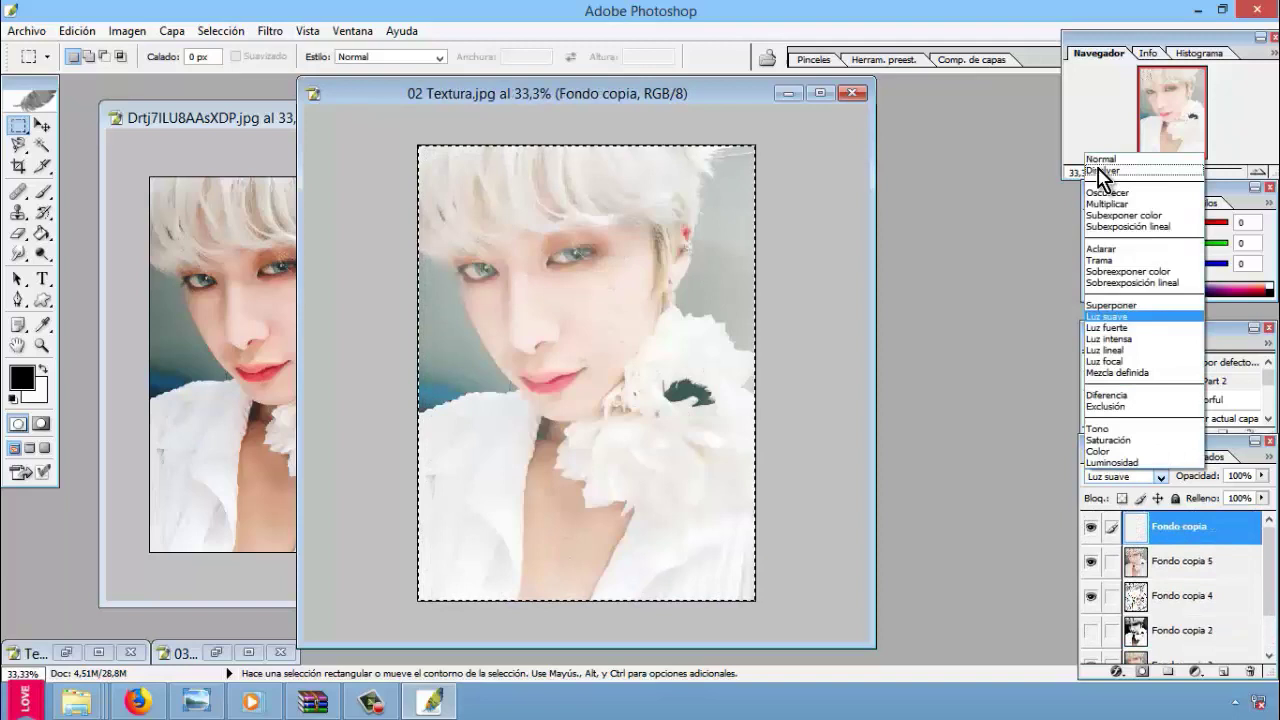
{"action": "left_click", "coordinate": [1100, 197]}
{"action": "key", "text": "Down"}
{"action": "key", "text": "Down"}
{"action": "key", "text": "Down"}
{"action": "key", "text": "Up"}
{"action": "key", "text": "Up"}
{"action": "key", "text": "Up"}
{"action": "key", "text": "Up"}
{"action": "key", "text": "Up"}
{"action": "key", "text": "Up"}
{"action": "key", "text": "Up"}
{"action": "key", "text": "Up"}
{"action": "key", "text": "Up"}
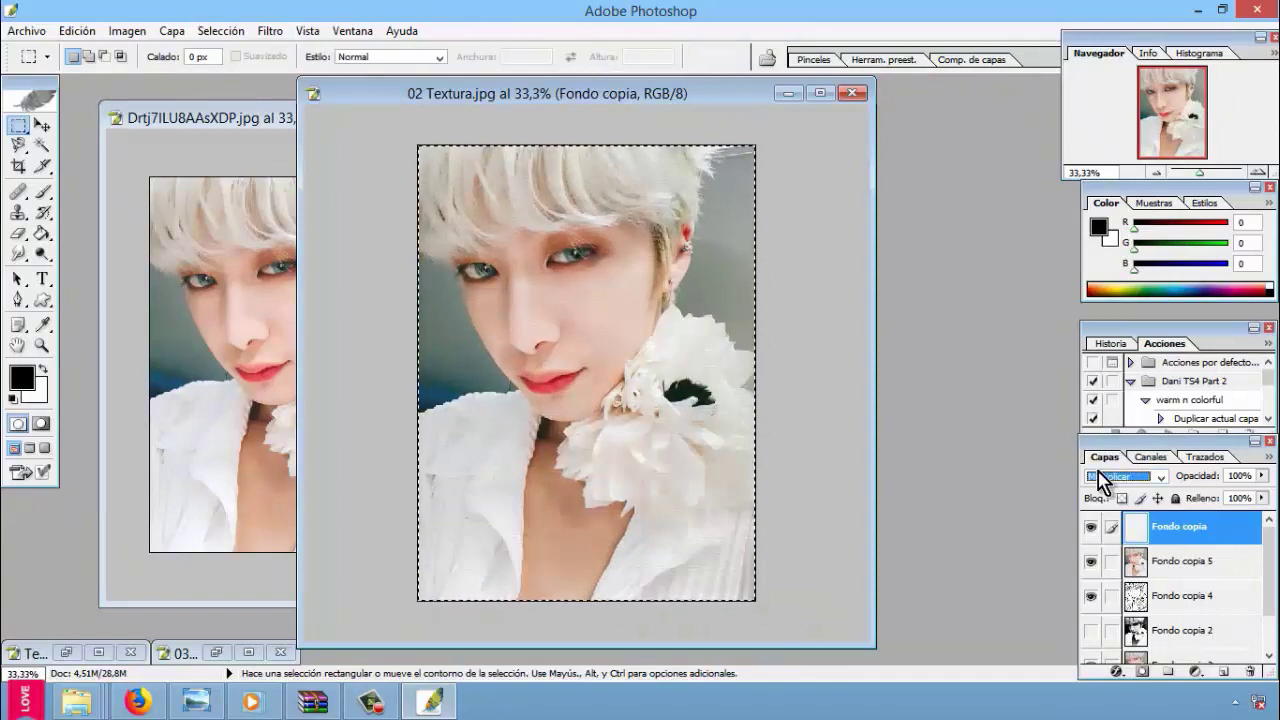
{"action": "left_click", "coordinate": [1274, 627]}
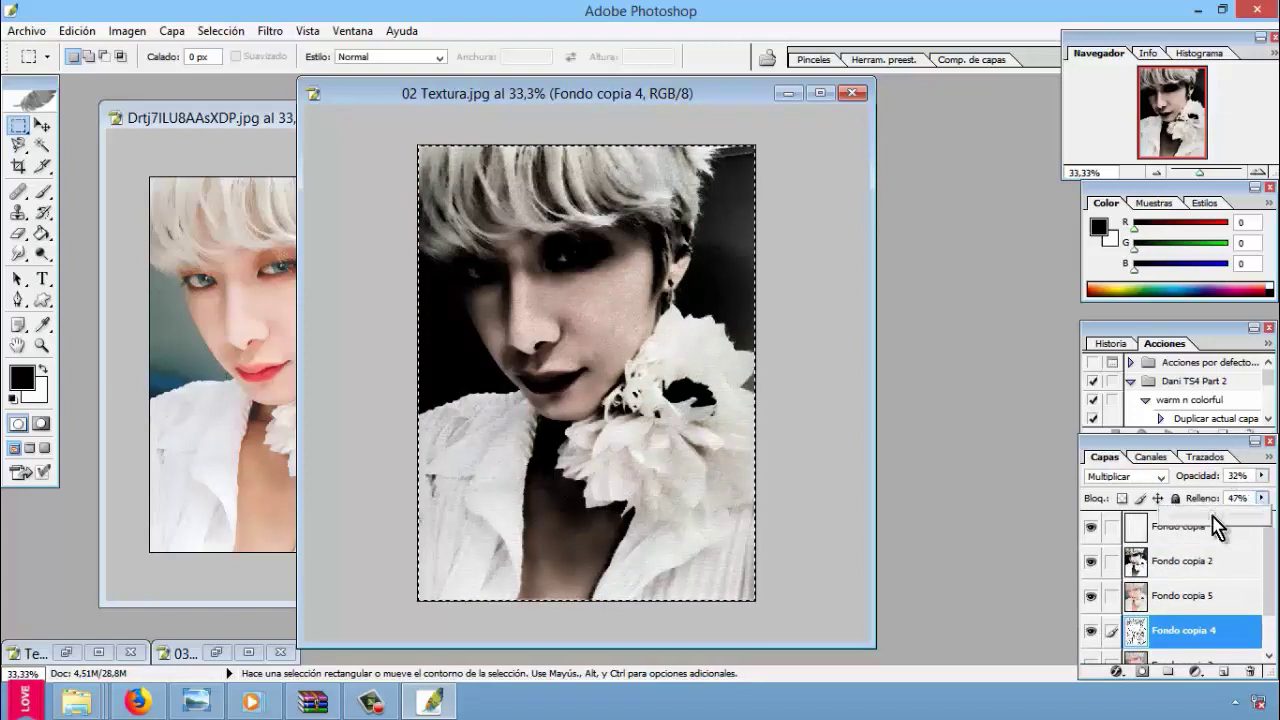
Step: Set Fondo copia 4 to Normal with 47% opacity and 30% fill
{"action": "left_click", "coordinate": [1125, 476]}
{"action": "left_click", "coordinate": [1110, 196]}
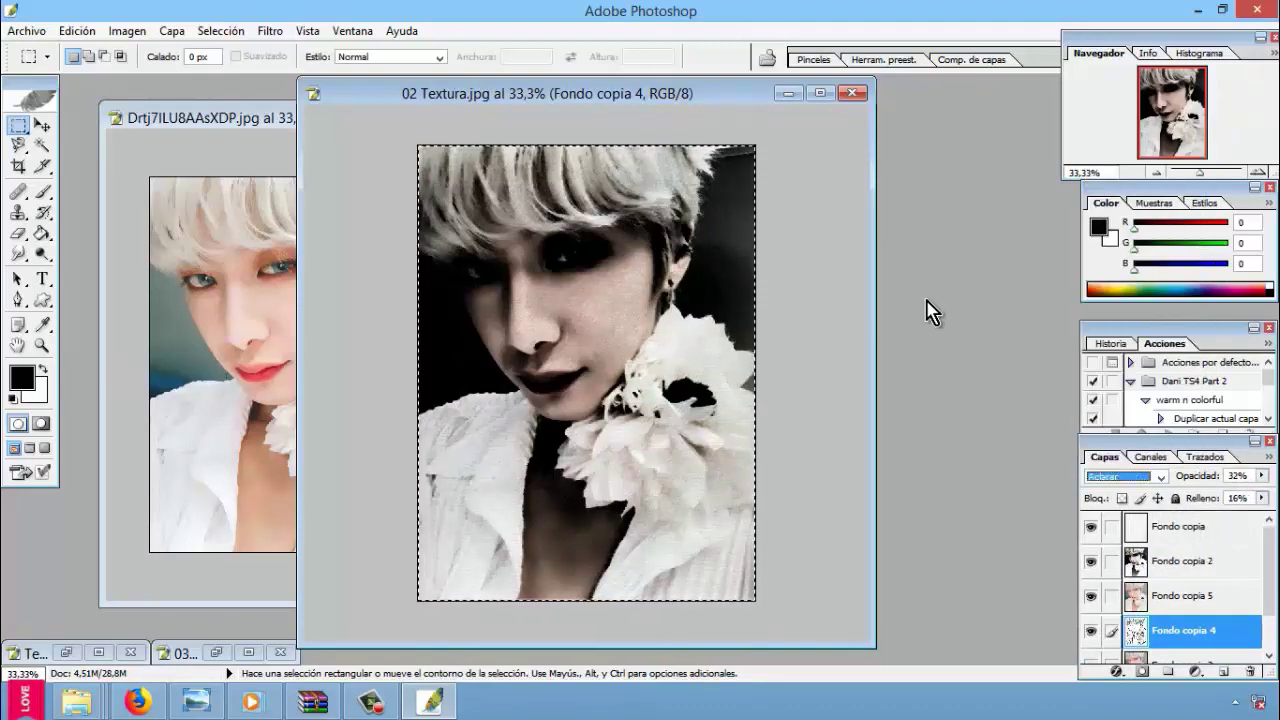
{"action": "left_click_drag", "start_coordinate": [1268, 527], "coordinate": [1210, 525]}
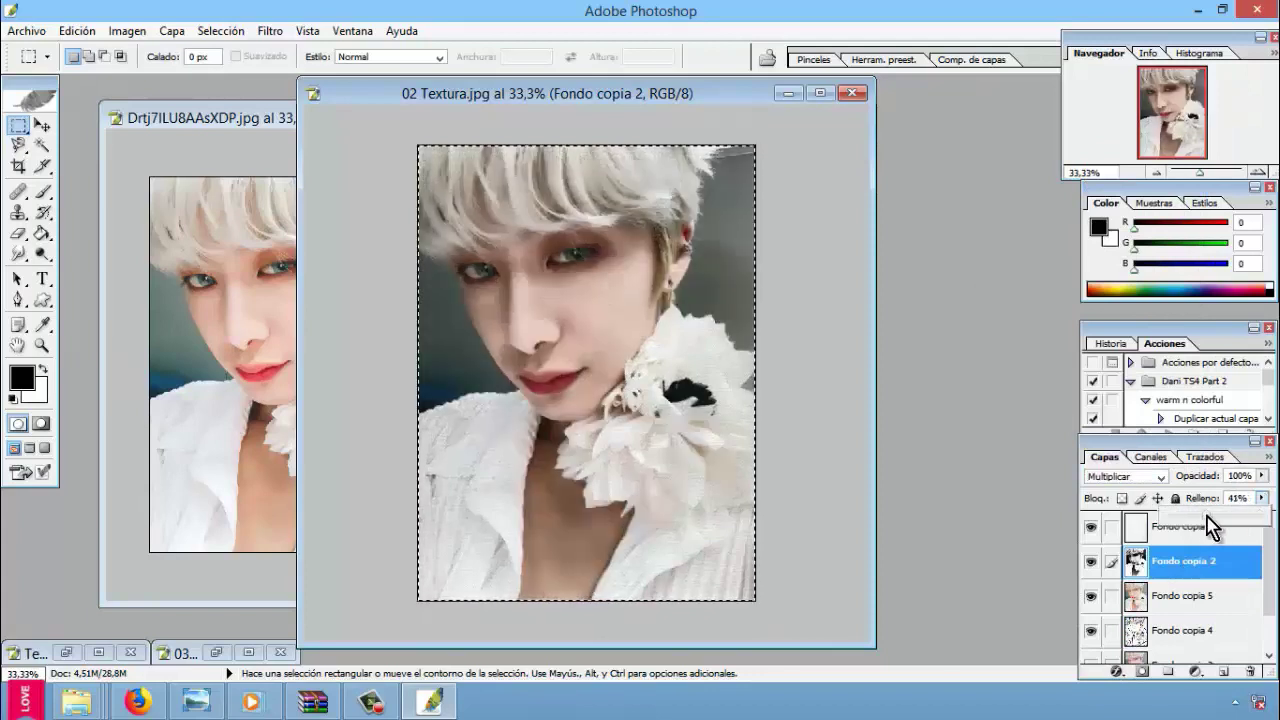
{"action": "left_click_drag", "start_coordinate": [1262, 476], "coordinate": [1155, 505]}
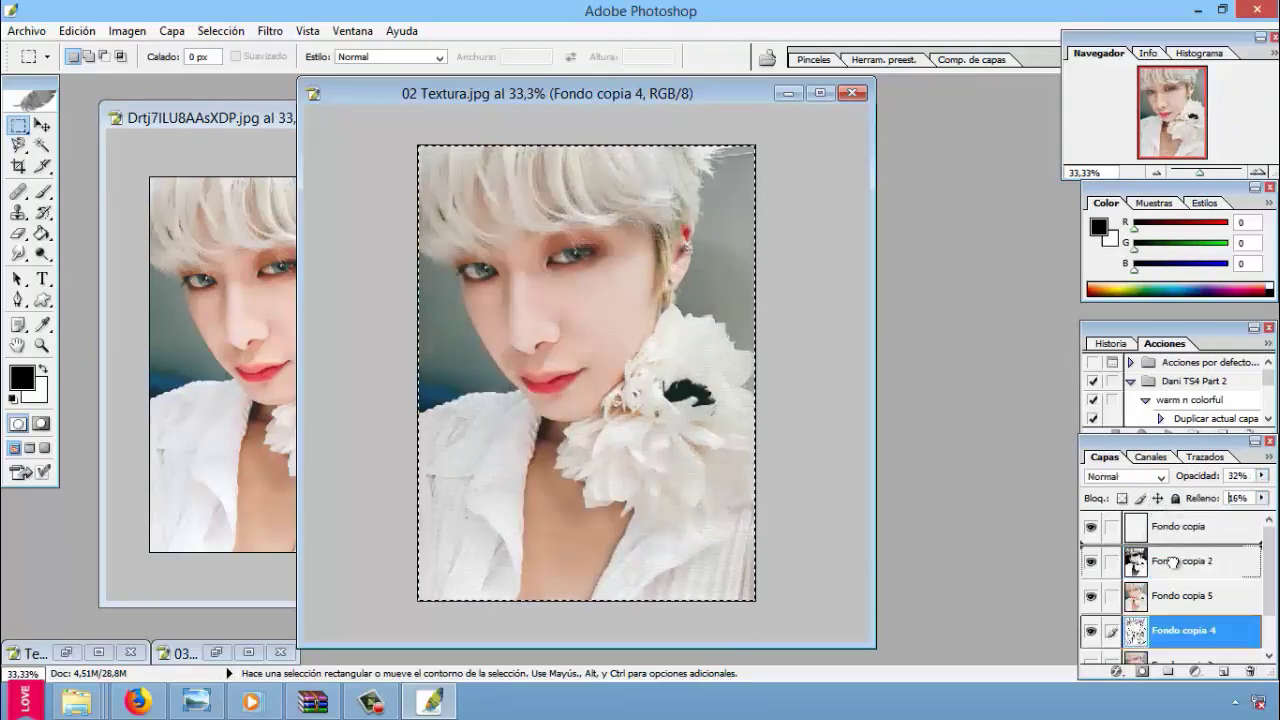
{"action": "left_click_drag", "start_coordinate": [1187, 527], "coordinate": [1215, 527]}
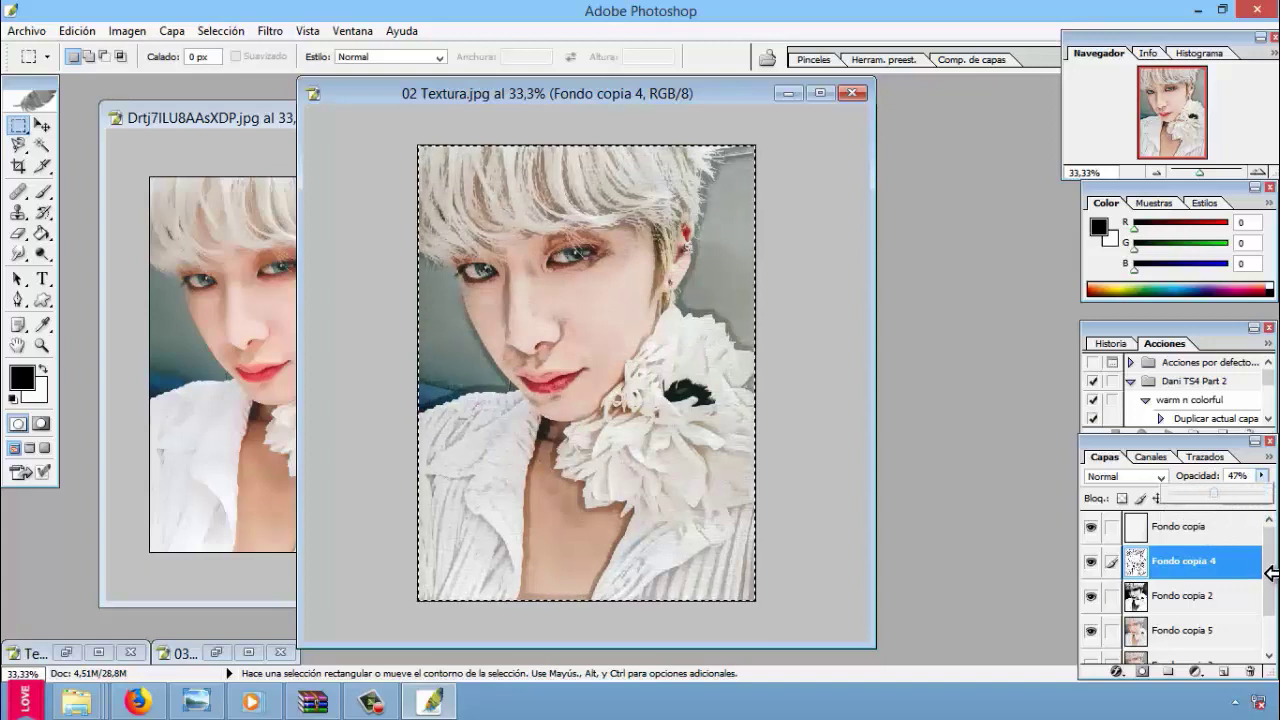
{"action": "left_click", "coordinate": [1217, 660]}
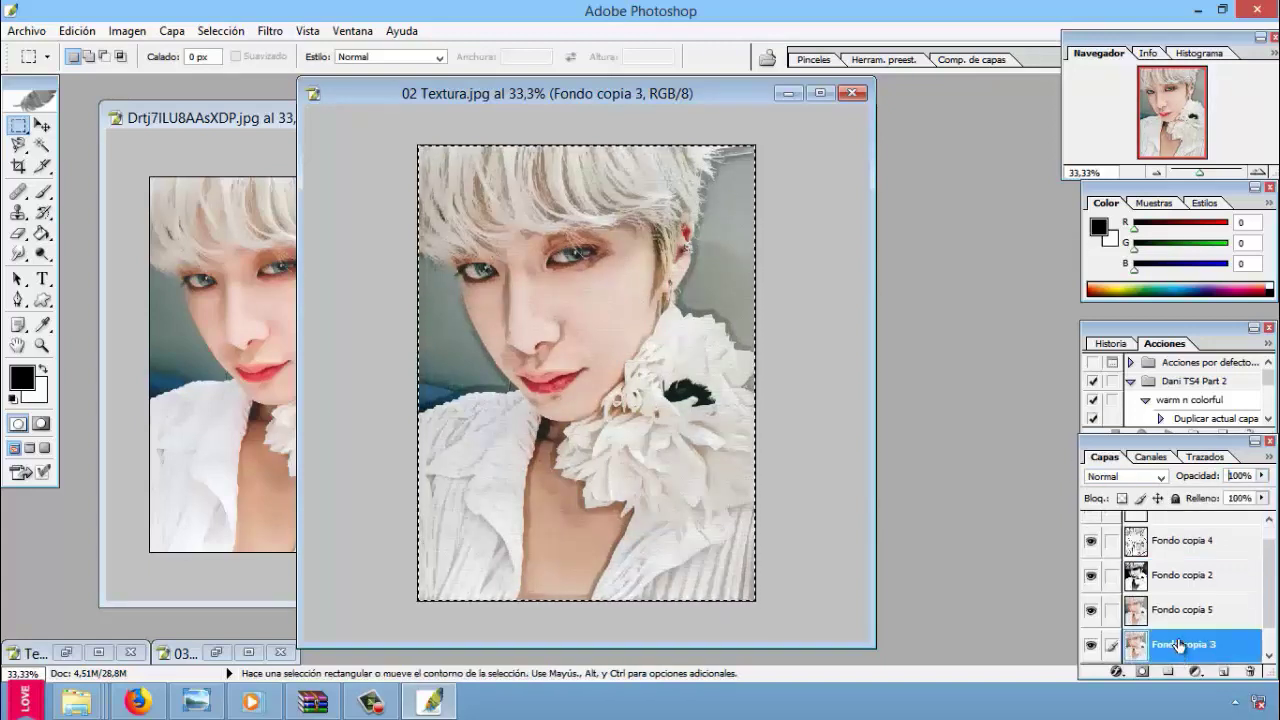
Step: Apply a Gaussian blur to the Fondo copia 3 layer
{"action": "left_click", "coordinate": [270, 31]}
{"action": "mouse_move", "coordinate": [312, 210]}
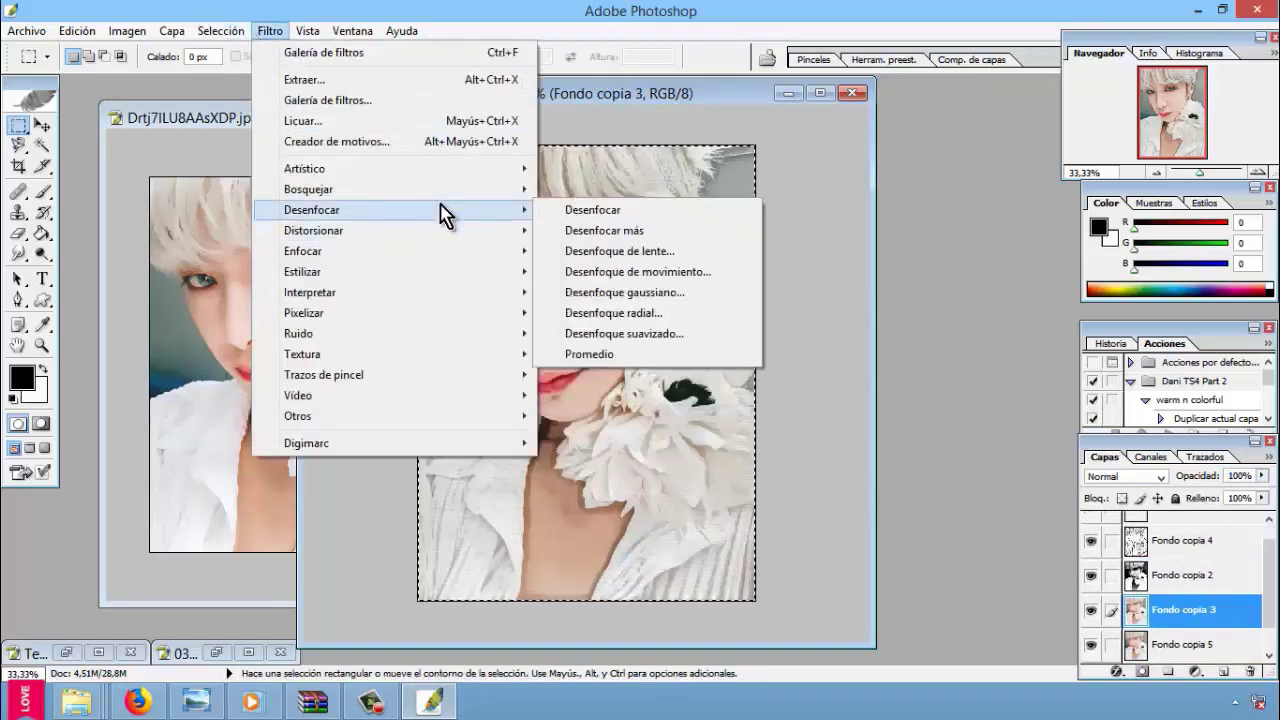
{"action": "left_click", "coordinate": [786, 291]}
{"action": "left_click_drag", "start_coordinate": [893, 334], "coordinate": [915, 322]}
{"action": "mouse_move", "coordinate": [800, 452]}
{"action": "left_mouse_down"}
{"action": "mouse_move", "coordinate": [857, 457]}
{"action": "mouse_move", "coordinate": [837, 457]}
{"action": "left_mouse_up"}
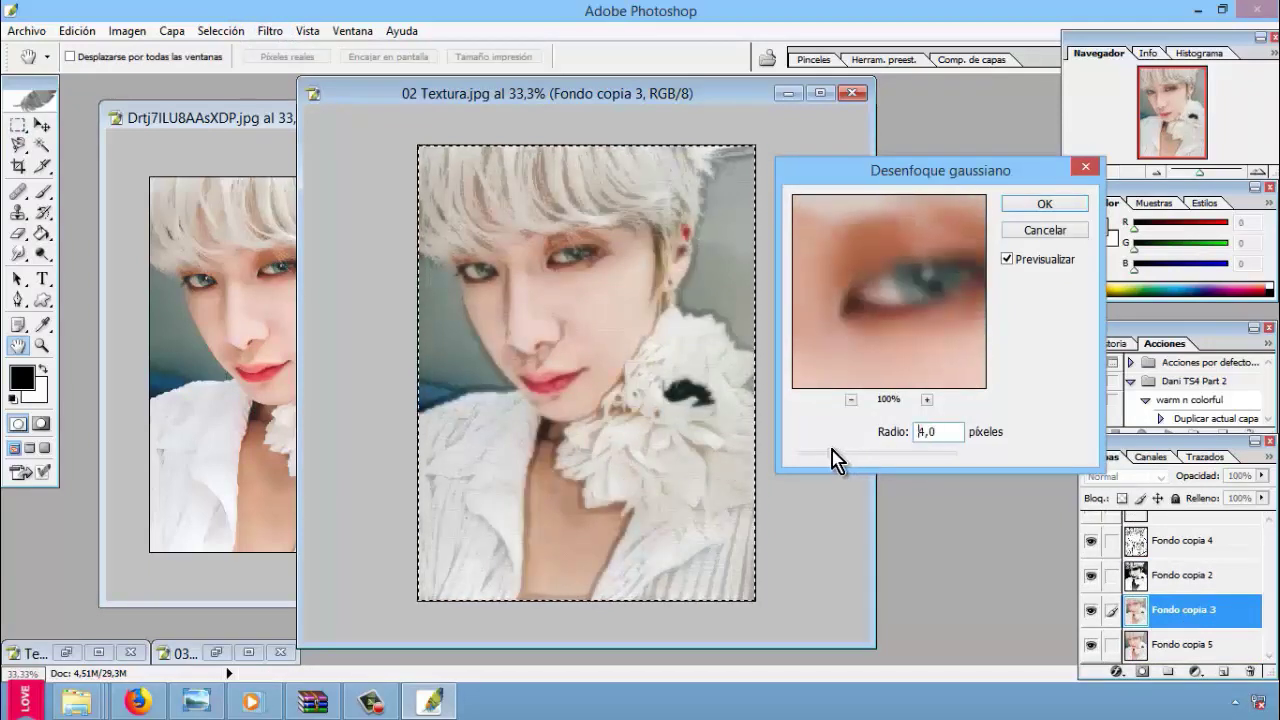
{"action": "key", "text": "Return"}
{"action": "key", "text": "m"}
Step: Browse the sketch and artistic filters, then apply Pincel seco (brush size 2, detail 8, texture 1)
{"action": "left_click", "coordinate": [270, 31]}
{"action": "mouse_move", "coordinate": [308, 189]}
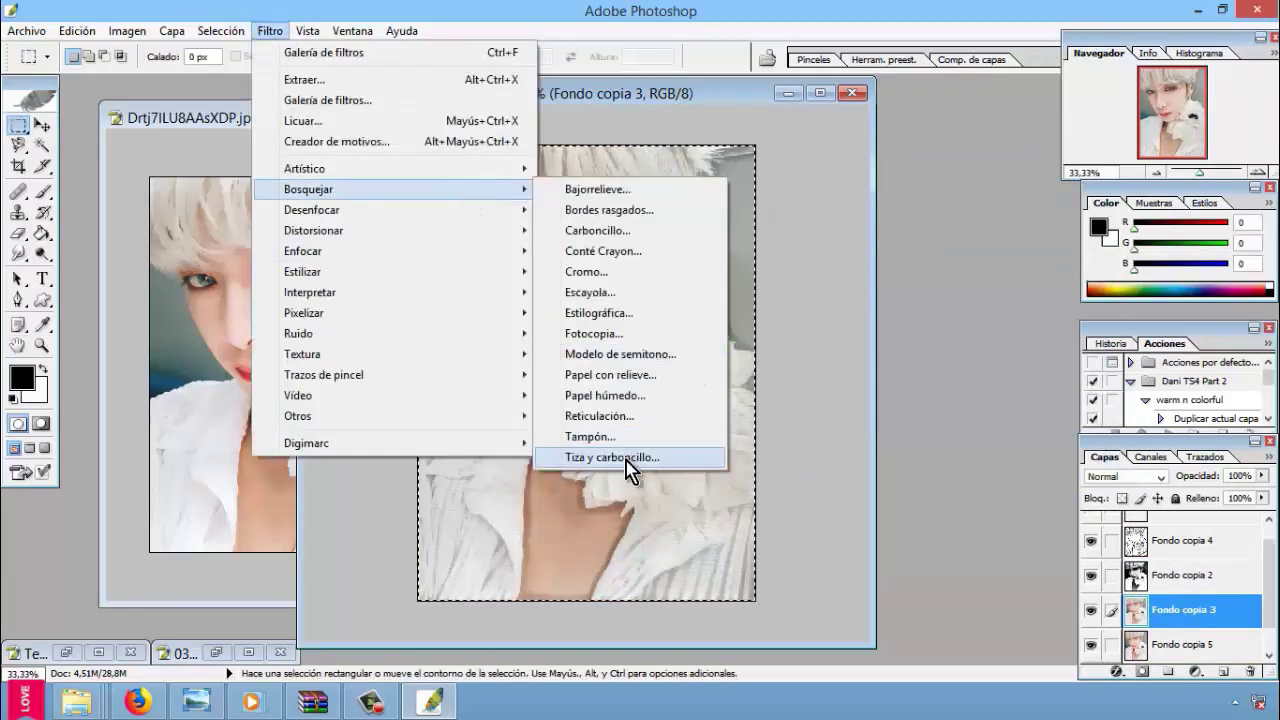
{"action": "left_click", "coordinate": [630, 262]}
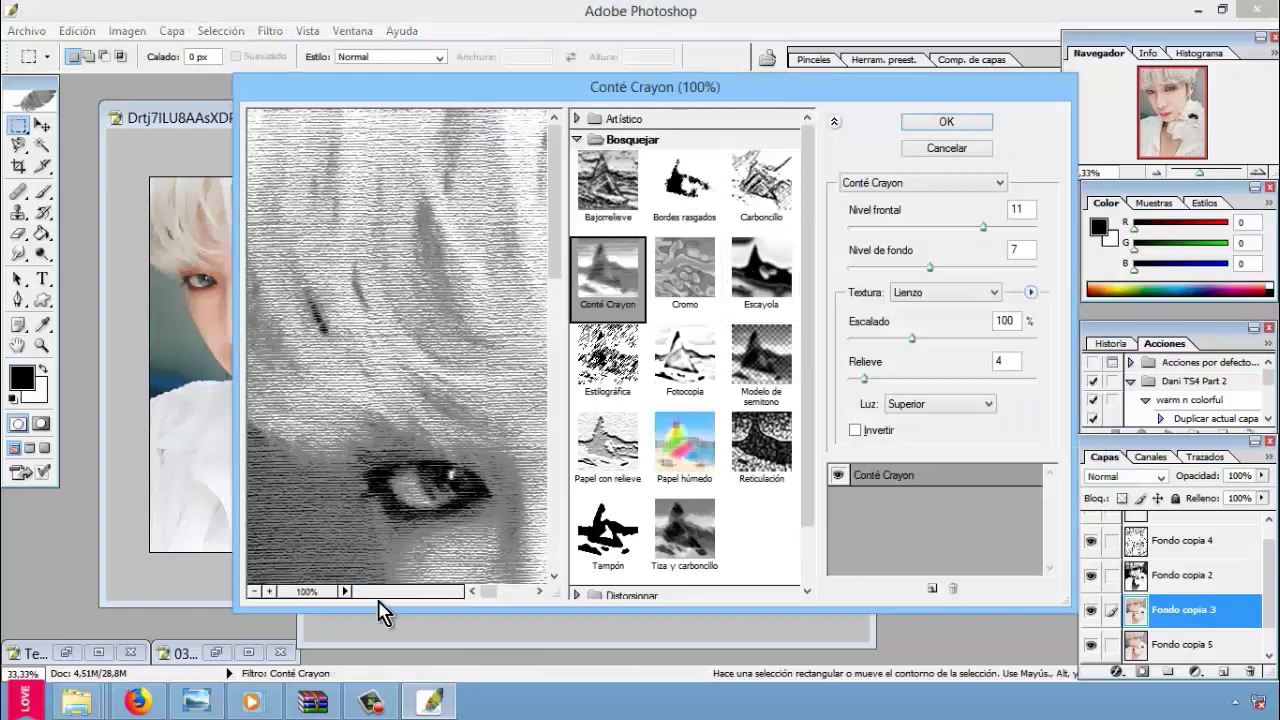
{"action": "left_click", "coordinate": [680, 362]}
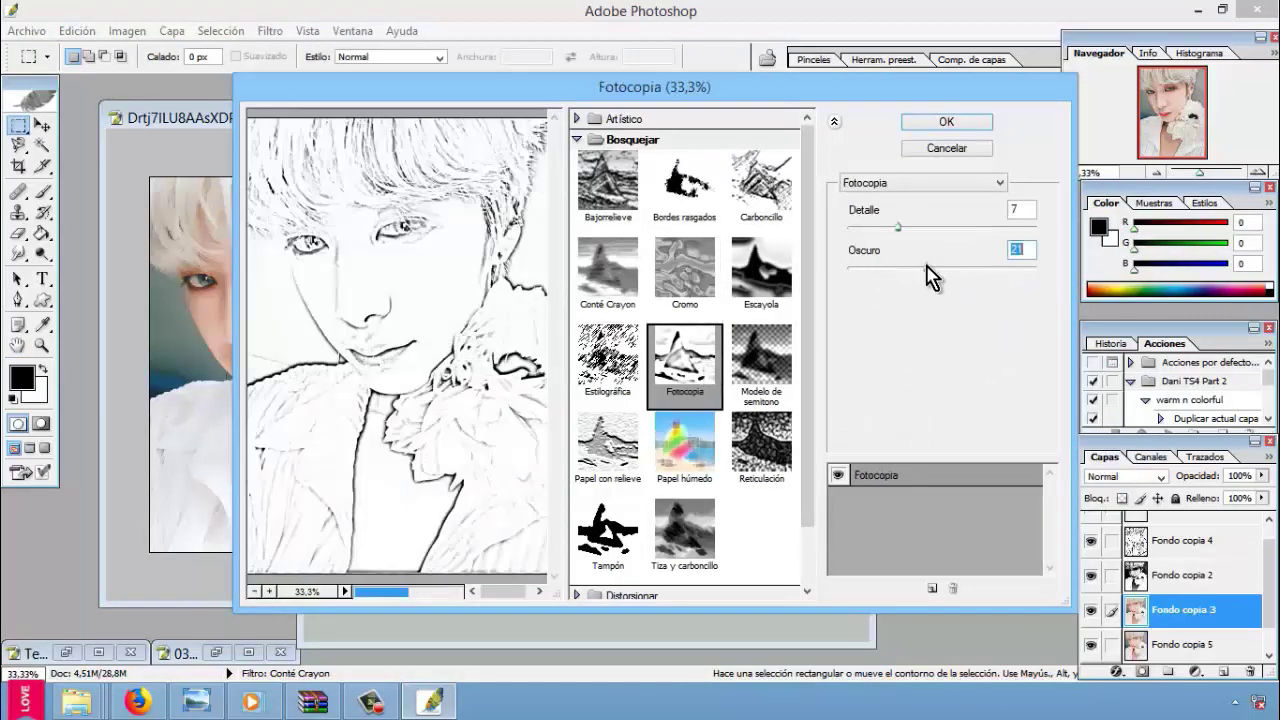
{"action": "left_click", "coordinate": [920, 182]}
{"action": "left_click", "coordinate": [900, 222]}
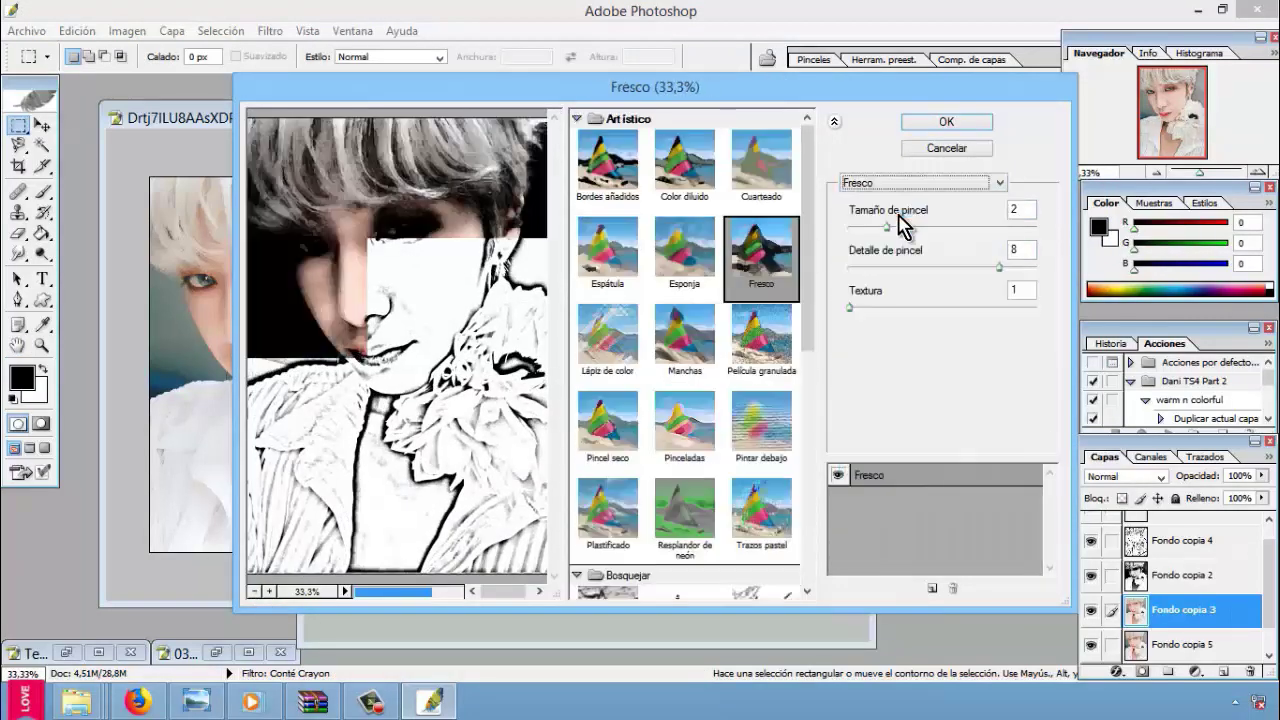
{"action": "left_click", "coordinate": [760, 162]}
{"action": "left_click", "coordinate": [683, 345]}
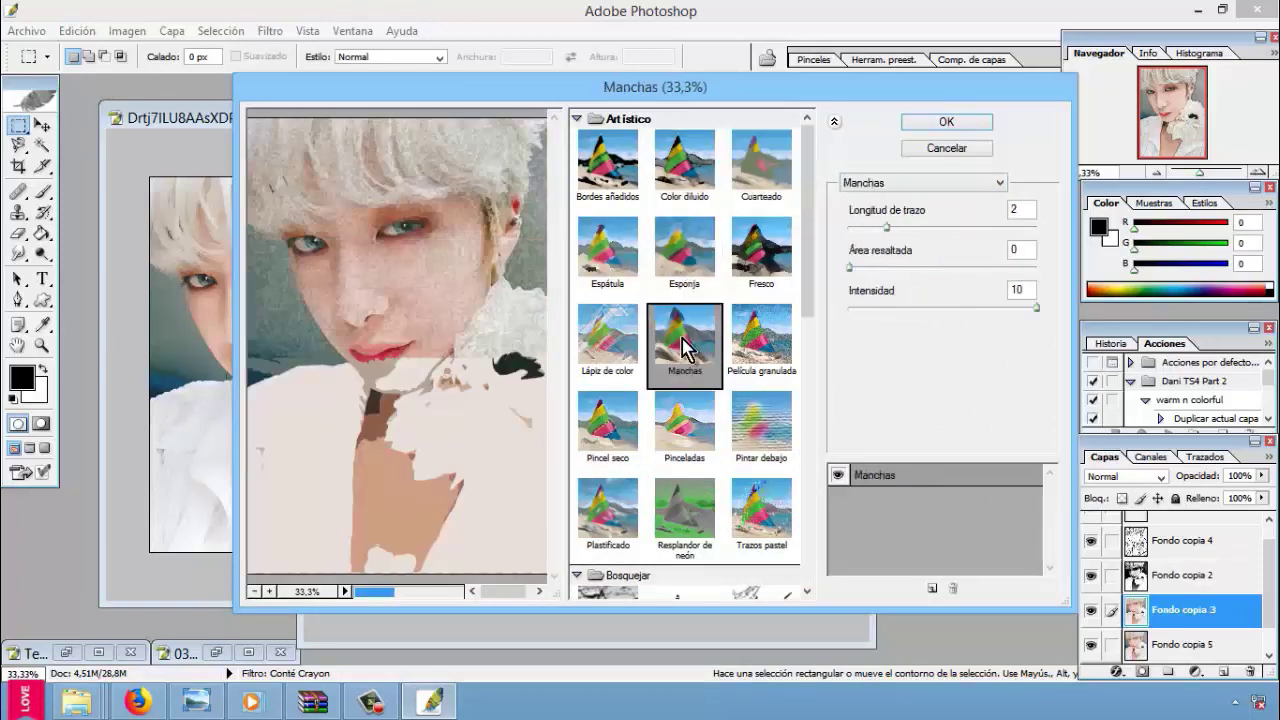
{"action": "left_click", "coordinate": [684, 428]}
{"action": "left_click", "coordinate": [622, 458]}
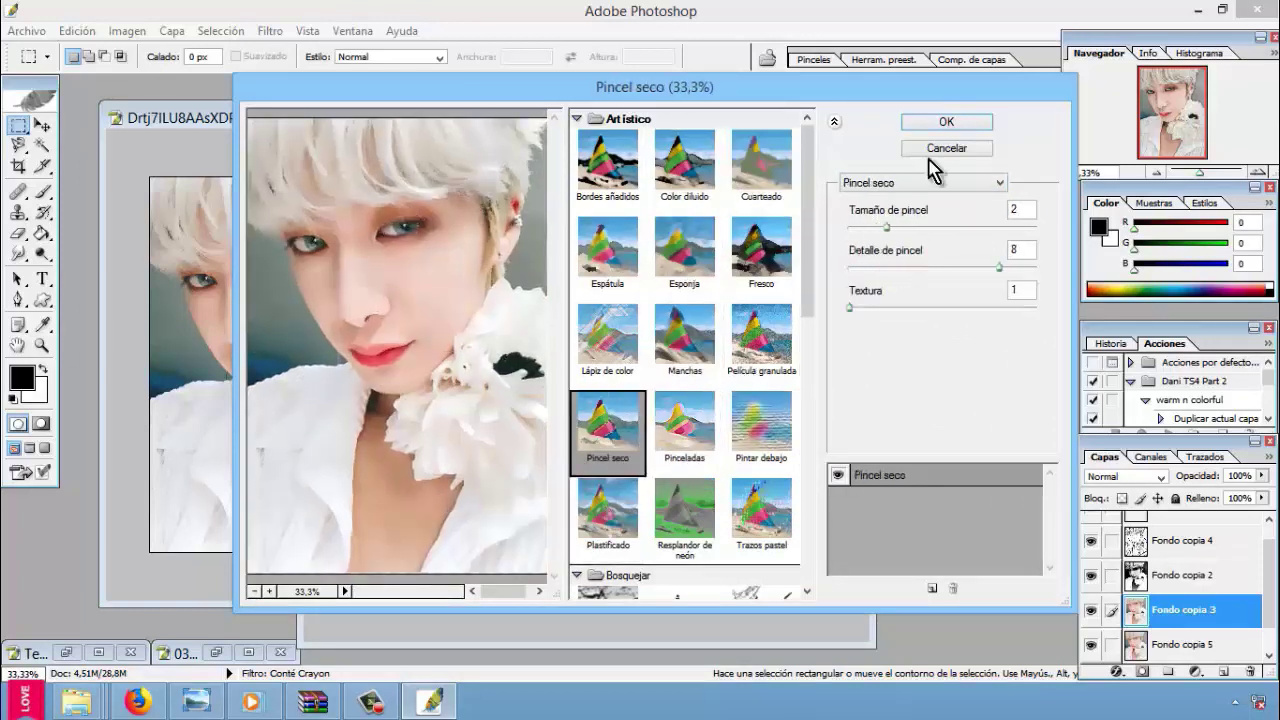
{"action": "left_click", "coordinate": [945, 124]}
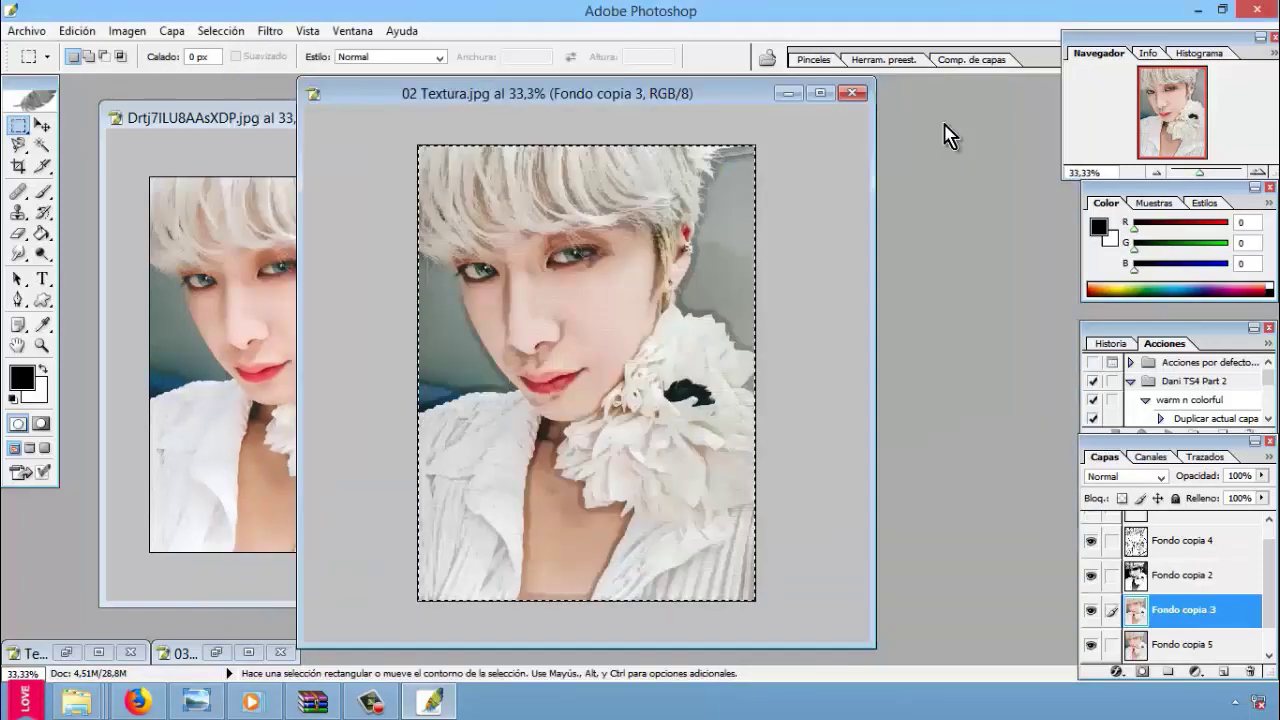
Step: Try blend modes on Fondo copia 3, starting with Oscurecer
{"action": "scroll", "coordinate": [1102, 640], "scroll_direction": "down", "scroll_amount": 1}
{"action": "left_click", "coordinate": [1140, 478]}
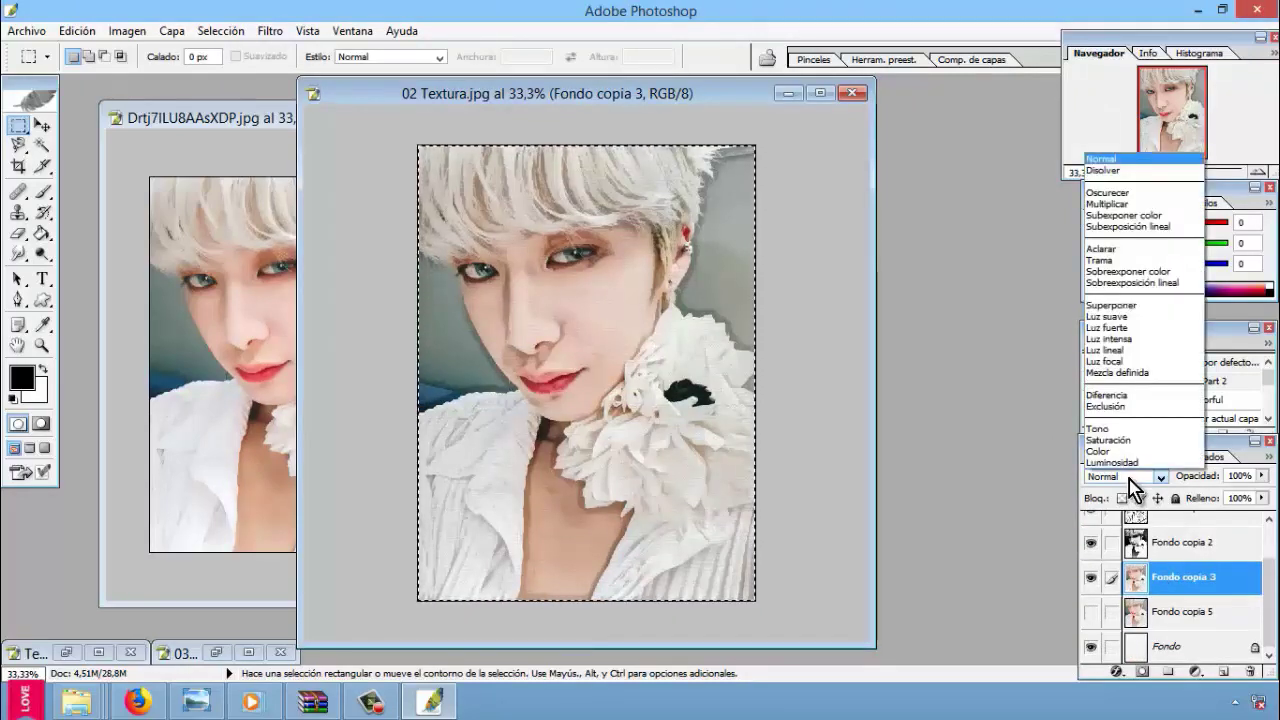
{"action": "left_click", "coordinate": [1107, 192]}
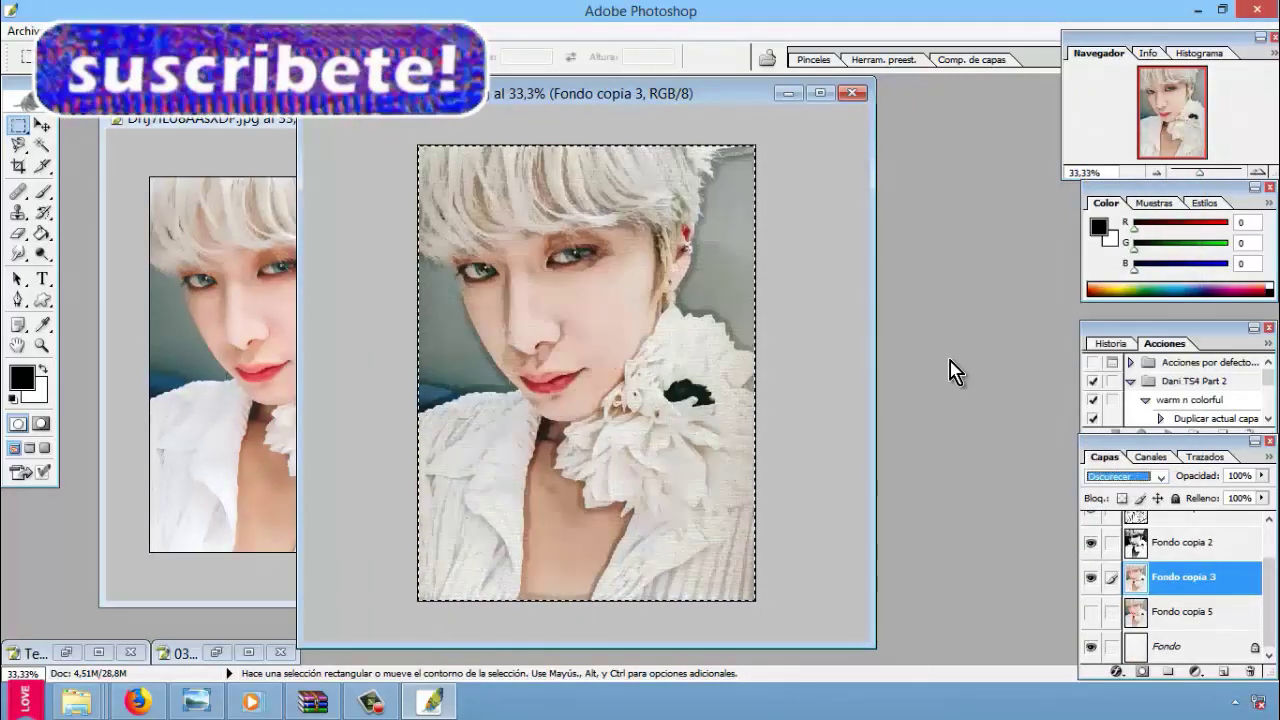
{"action": "key", "text": "Down"}
{"action": "key", "text": "Down"}
{"action": "key", "text": "Down"}
{"action": "key", "text": "Down"}
{"action": "key", "text": "Down"}
{"action": "key", "text": "Down"}
{"action": "key", "text": "Down"}
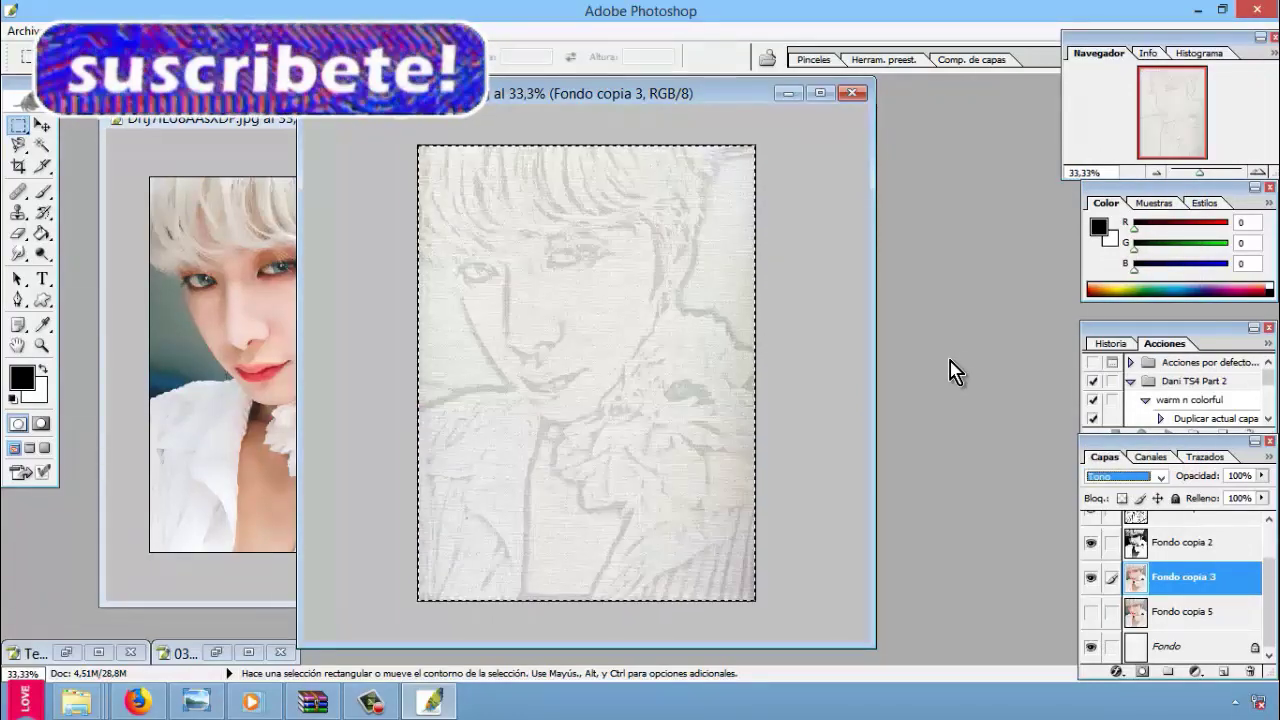
{"action": "key", "text": "Down"}
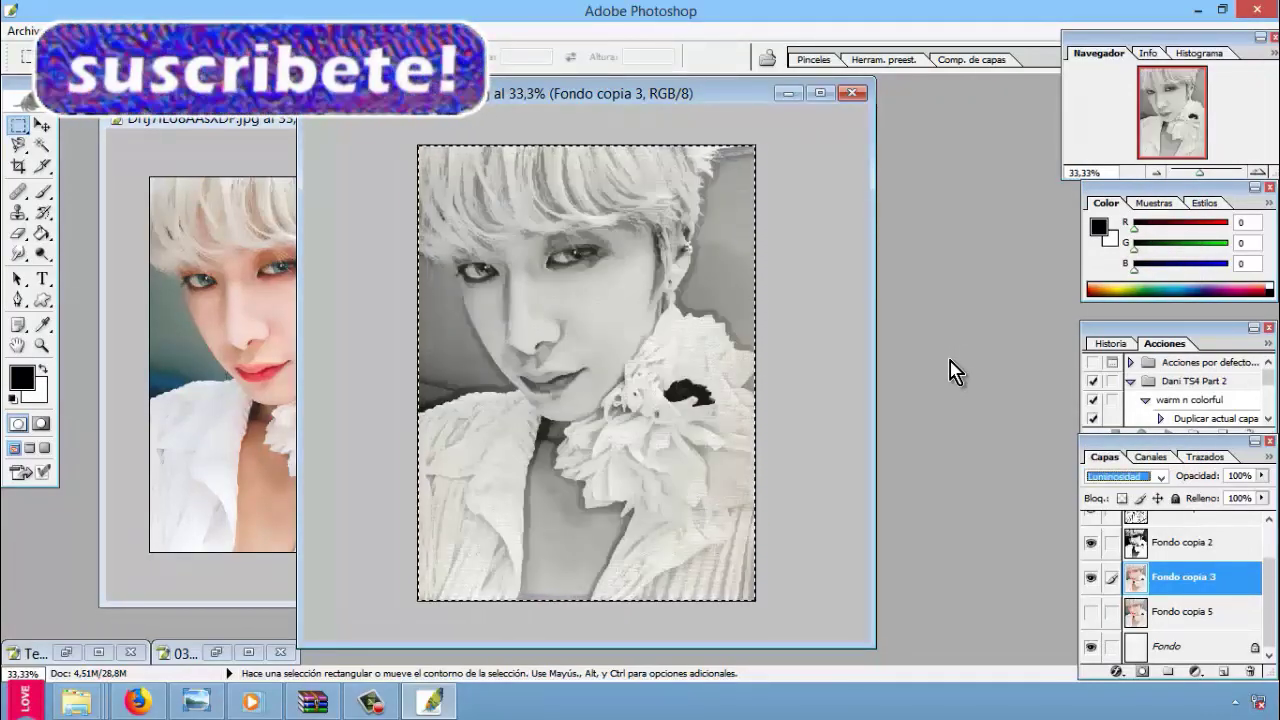
{"action": "key", "text": "Up"}
{"action": "key", "text": "Up"}
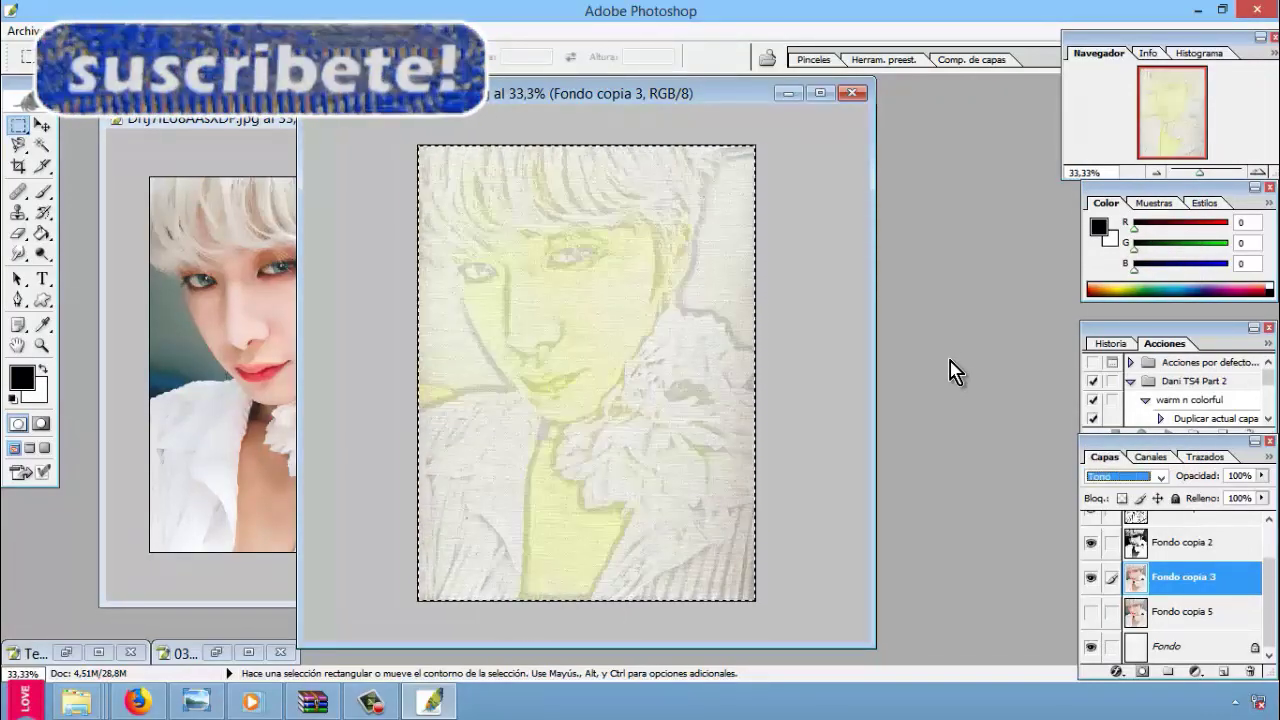
{"action": "key", "text": "Up"}
{"action": "key", "text": "Up"}
{"action": "key", "text": "Up"}
Step: Show Fondo copia 5 above Fondo copia 3 and try its blend modes and opacity
{"action": "key", "text": "Up"}
{"action": "key", "text": "Up"}
{"action": "key", "text": "Up"}
{"action": "left_click", "coordinate": [1090, 611]}
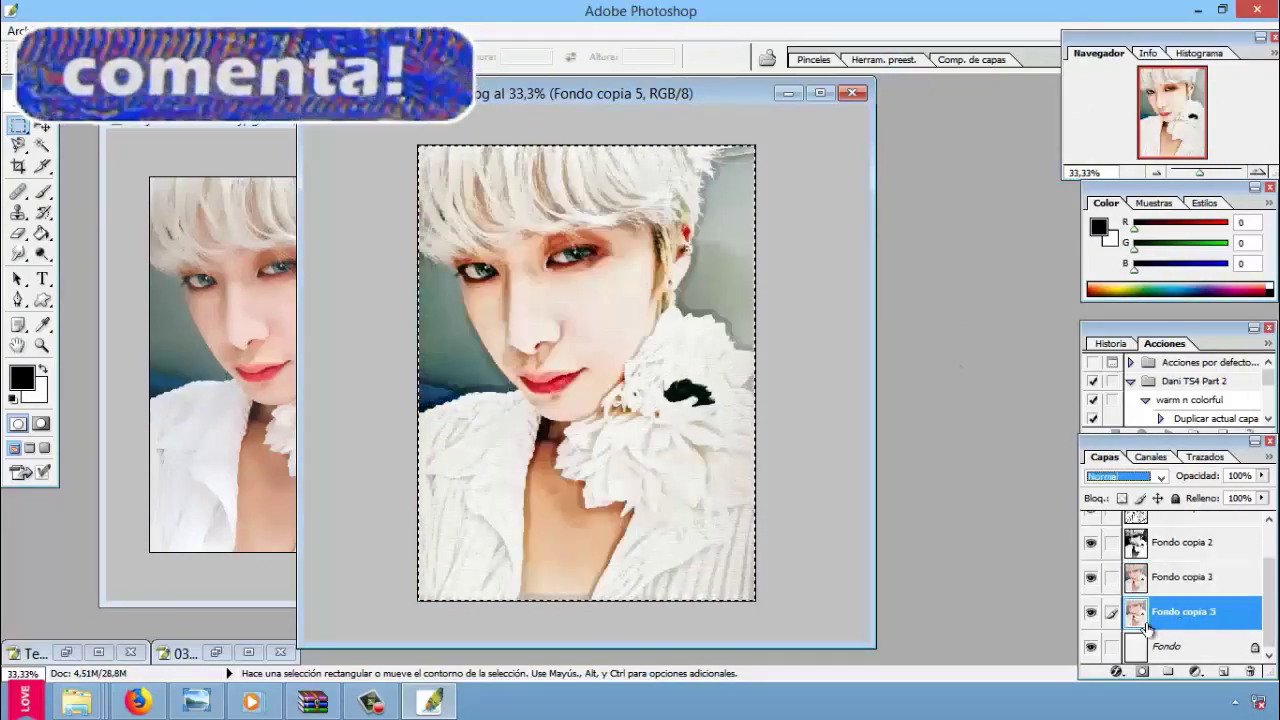
{"action": "left_click_drag", "start_coordinate": [1180, 611], "coordinate": [1180, 577]}
{"action": "left_click", "coordinate": [1125, 476]}
{"action": "left_click", "coordinate": [1125, 250]}
{"action": "key", "text": "Down"}
{"action": "key", "text": "Down"}
{"action": "key", "text": "Down"}
{"action": "key", "text": "Down"}
{"action": "key", "text": "Down"}
{"action": "key", "text": "Down"}
{"action": "key", "text": "Down"}
{"action": "key", "text": "Down"}
{"action": "key", "text": "Down"}
{"action": "key", "text": "Down"}
{"action": "key", "text": "Down"}
{"action": "key", "text": "Down"}
{"action": "key", "text": "Up"}
{"action": "key", "text": "Up"}
{"action": "key", "text": "Up"}
{"action": "key", "text": "Up"}
{"action": "key", "text": "Up"}
{"action": "key", "text": "Up"}
{"action": "key", "text": "Up"}
{"action": "key", "text": "Up"}
{"action": "key", "text": "Up"}
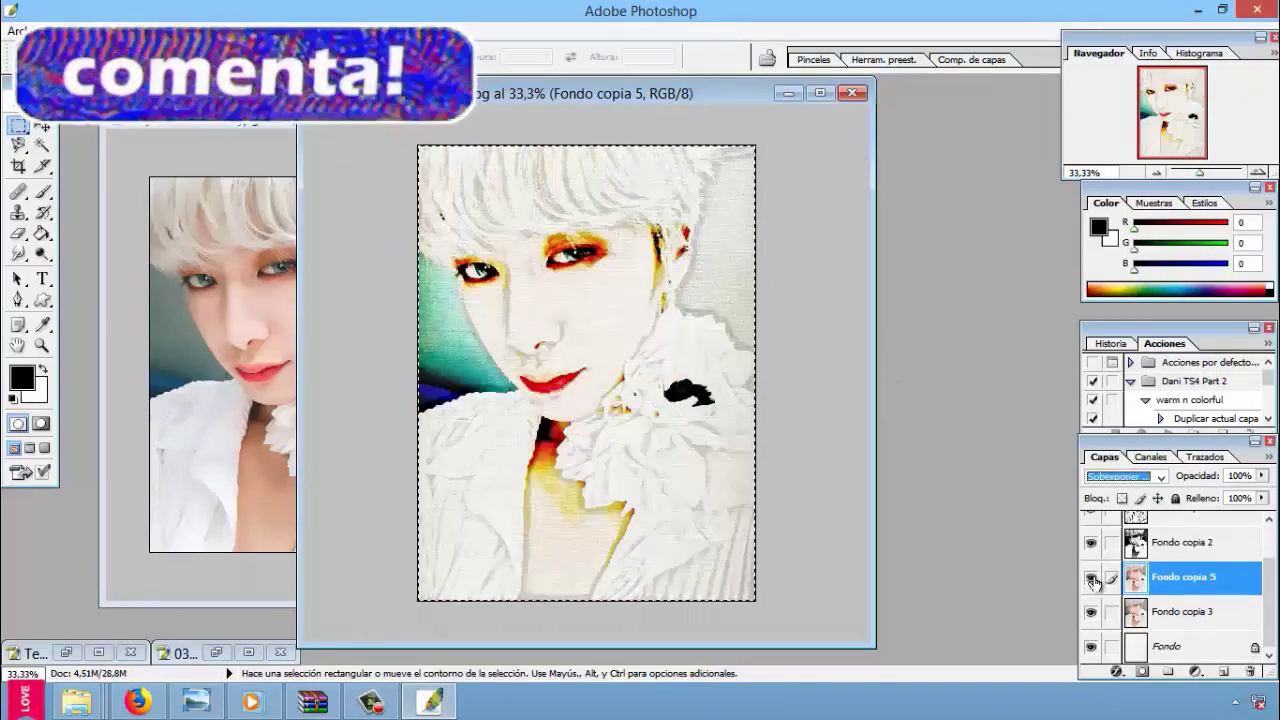
{"action": "key", "text": "Up"}
{"action": "key", "text": "Up"}
{"action": "key", "text": "Up"}
{"action": "key", "text": "Up"}
{"action": "key", "text": "Up"}
{"action": "key", "text": "Up"}
{"action": "key", "text": "Up"}
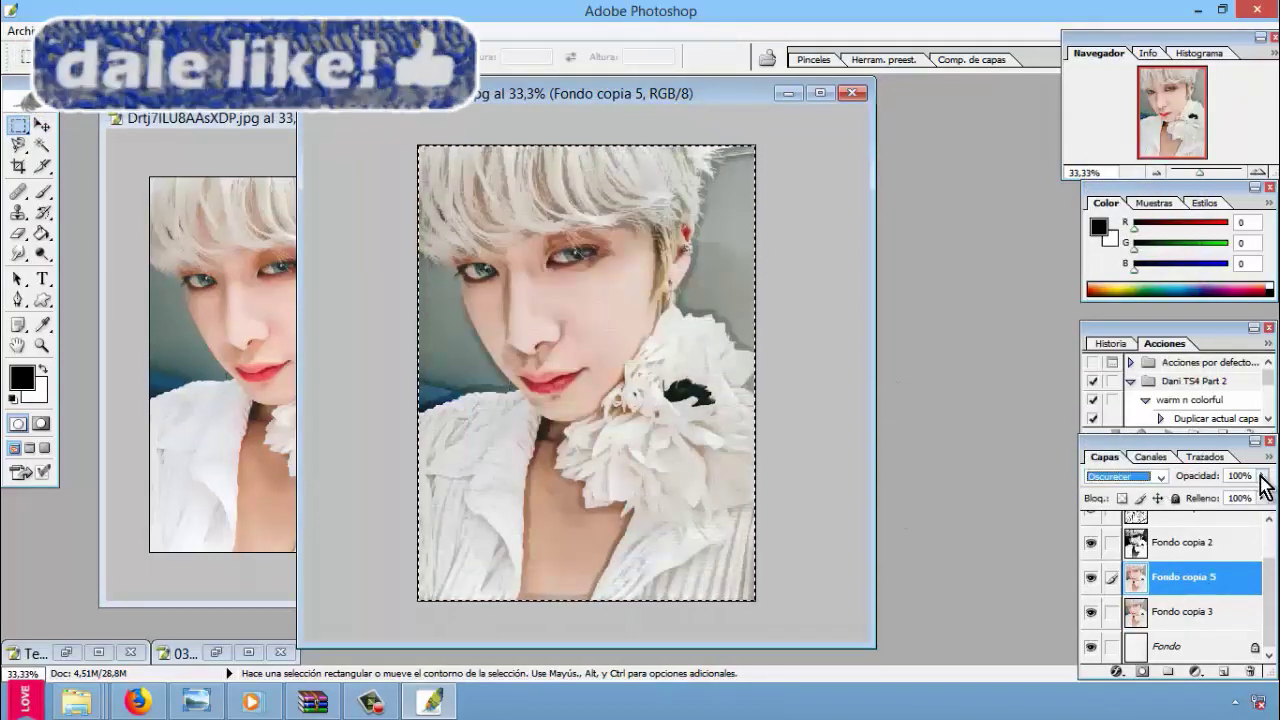
{"action": "left_click_drag", "start_coordinate": [1260, 476], "coordinate": [1256, 495]}
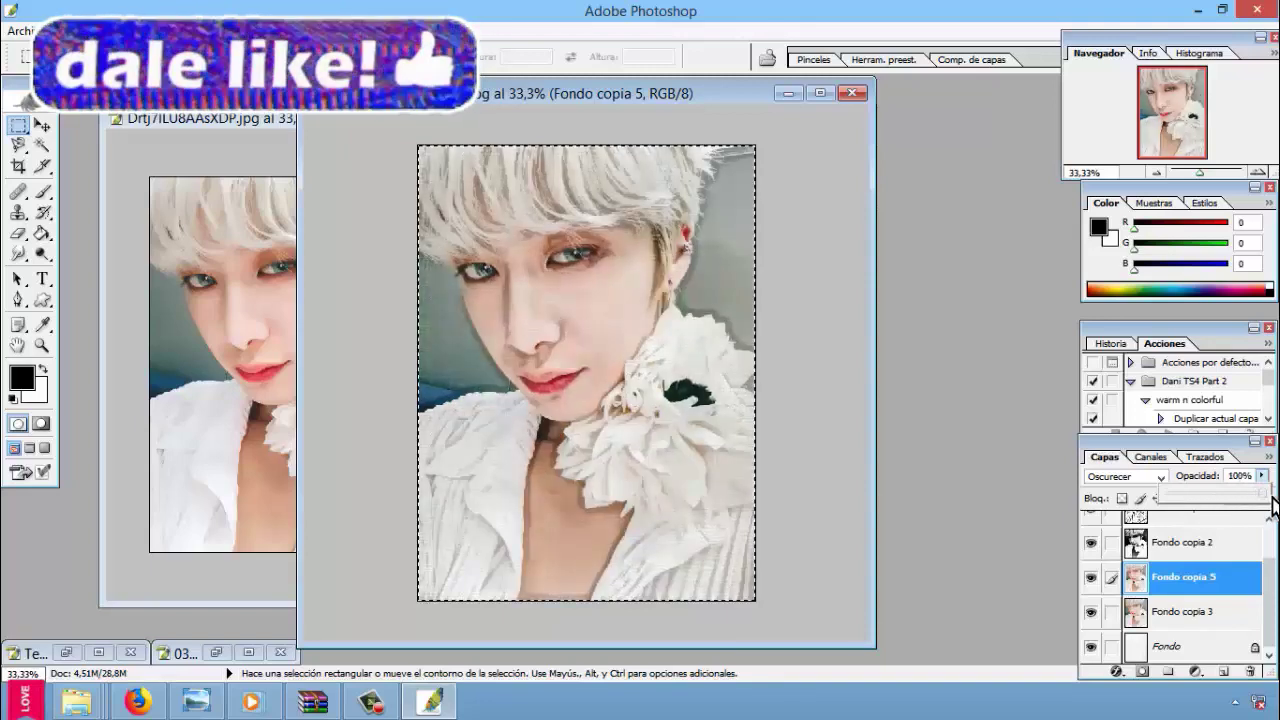
Step: Duplicate Fondo copia 5 as Fondo copia 6 and set it to Superponer blending
{"action": "right_click", "coordinate": [1180, 577]}
{"action": "left_click", "coordinate": [1166, 357]}
{"action": "key", "text": "Return"}
{"action": "left_click", "coordinate": [1125, 476]}
{"action": "left_click", "coordinate": [1101, 248]}
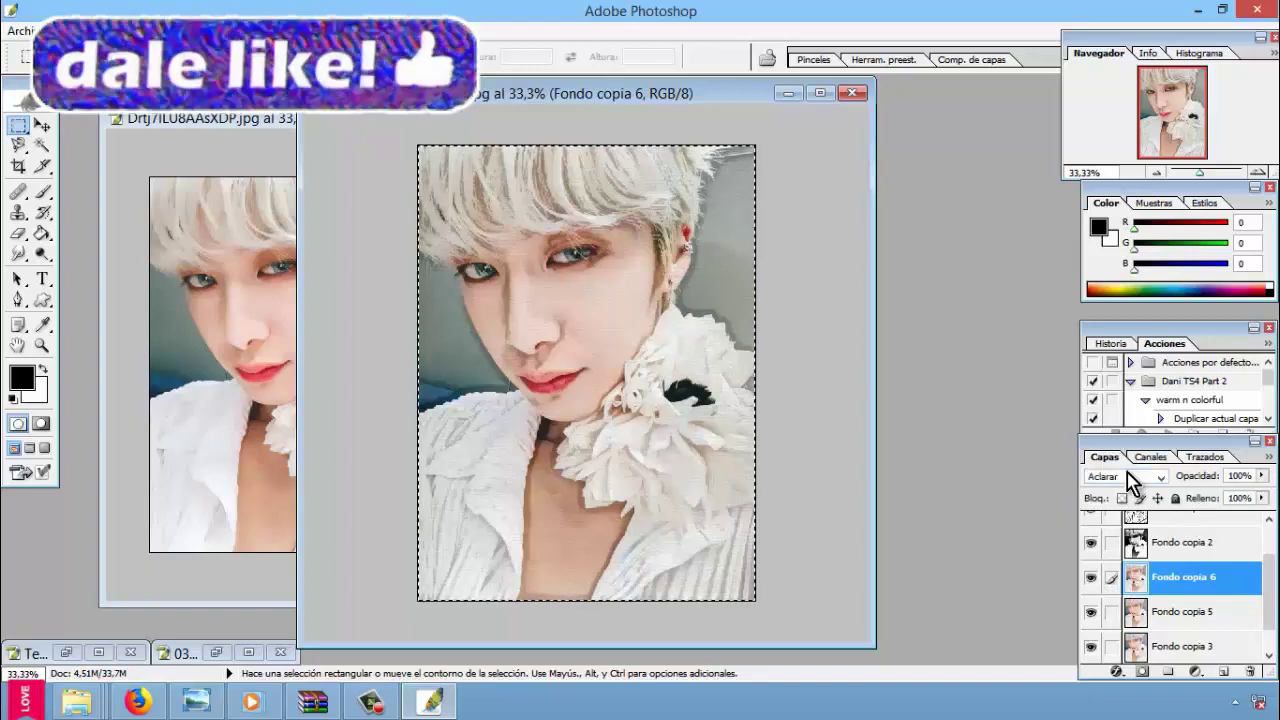
{"action": "left_click", "coordinate": [1125, 476]}
{"action": "left_click", "coordinate": [1110, 322]}
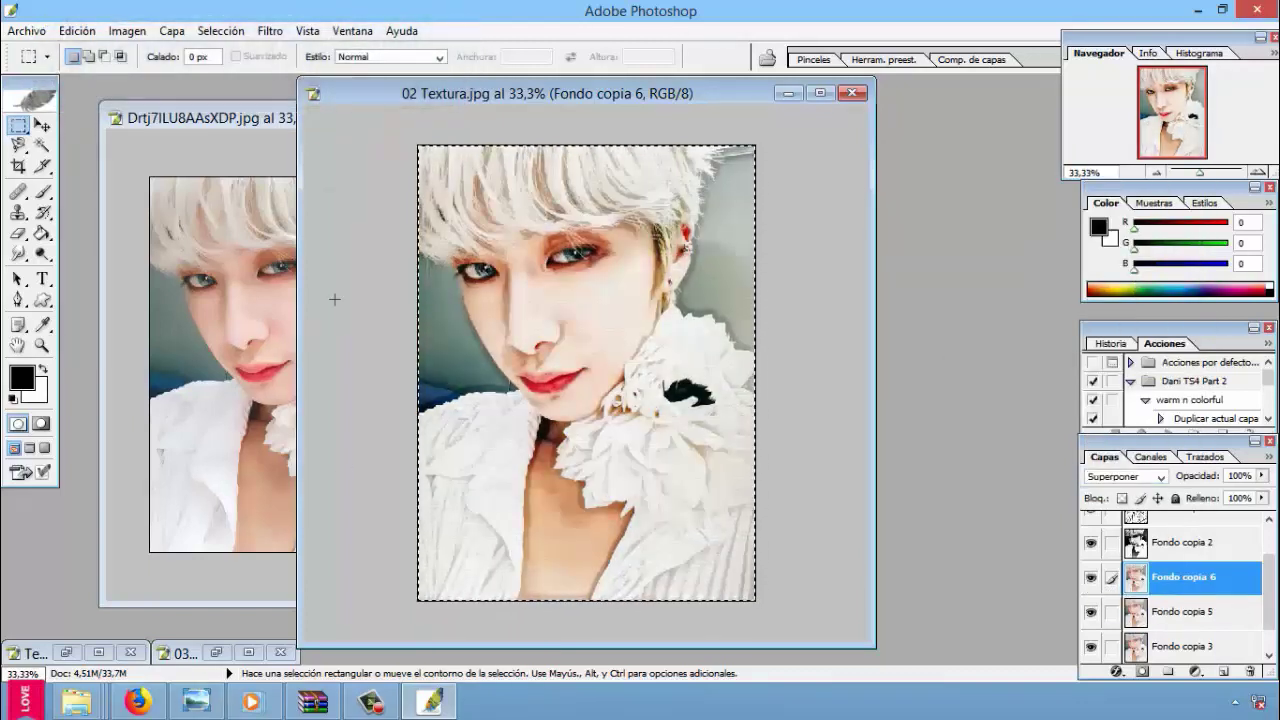
Step: Flatten the texture document to one layer, cancelling the grayscale conversion
{"action": "key", "text": "ctrl+Tab"}
{"action": "left_click", "coordinate": [620, 93]}
{"action": "left_click", "coordinate": [172, 31]}
{"action": "left_click", "coordinate": [215, 526]}
{"action": "left_click", "coordinate": [127, 31]}
{"action": "left_click", "coordinate": [350, 77]}
{"action": "key", "text": "Escape"}
Step: Desaturate the image with Tono/saturación at saturation -95
{"action": "left_click", "coordinate": [127, 31]}
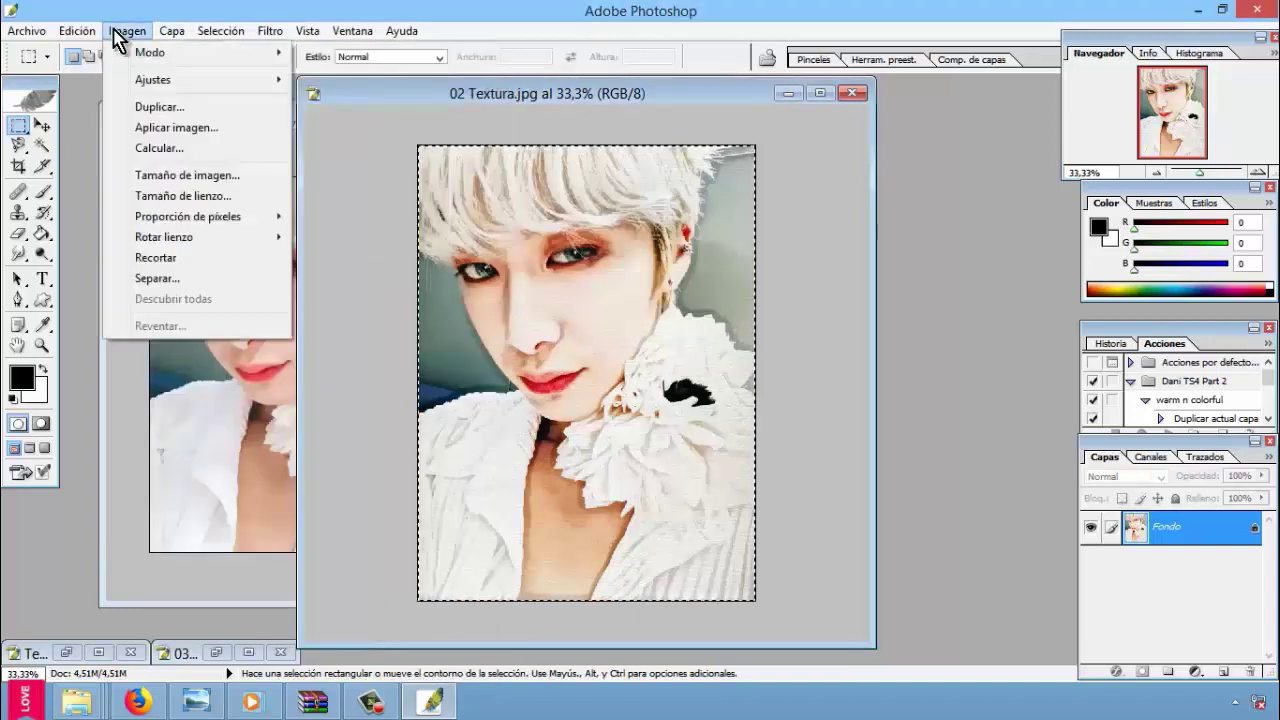
{"action": "left_click", "coordinate": [360, 230]}
{"action": "left_click_drag", "start_coordinate": [1013, 258], "coordinate": [924, 258]}
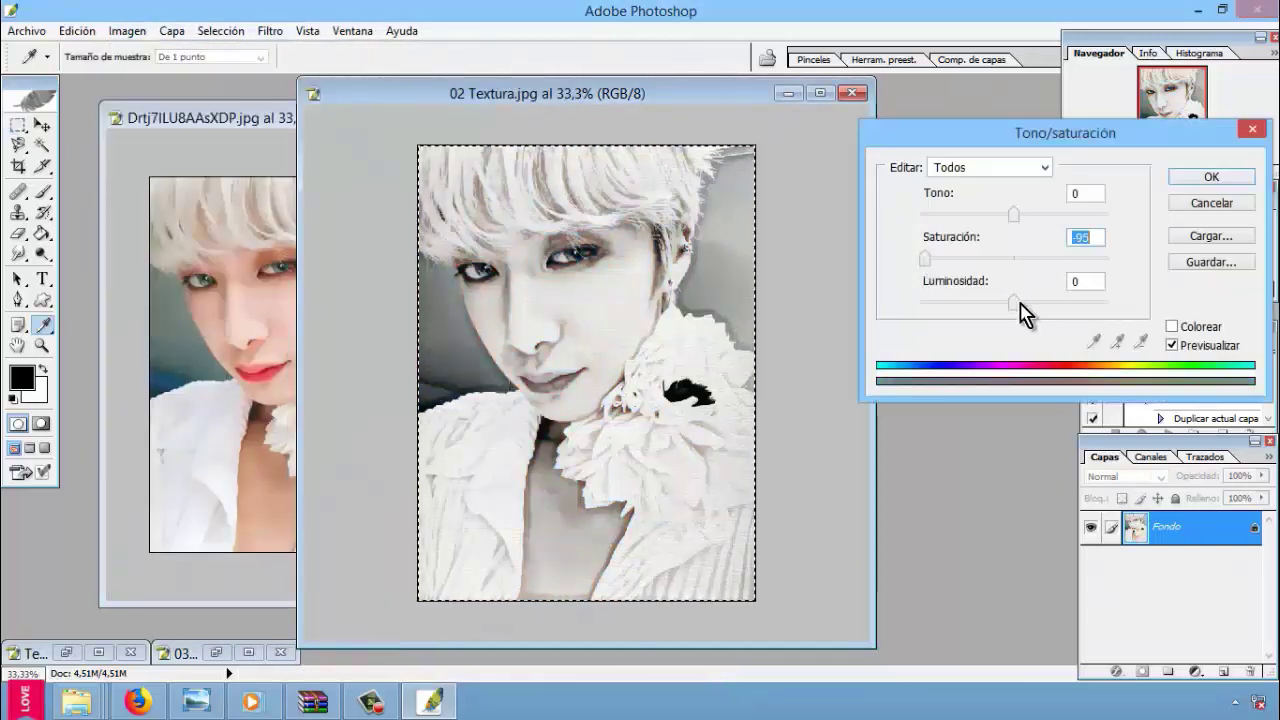
{"action": "left_click_drag", "start_coordinate": [1018, 301], "coordinate": [1028, 301]}
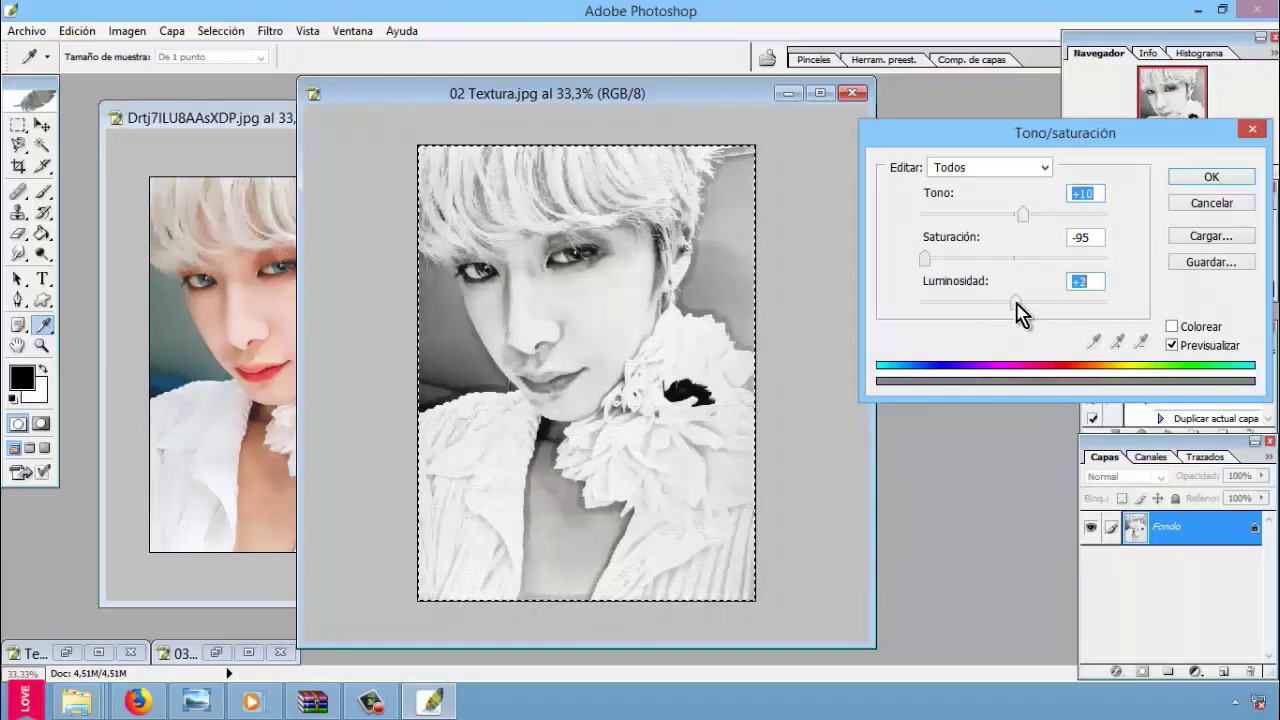
{"action": "key", "text": "Return"}
{"action": "key", "text": "m"}
{"action": "left_click_drag", "start_coordinate": [429, 262], "coordinate": [251, 126]}
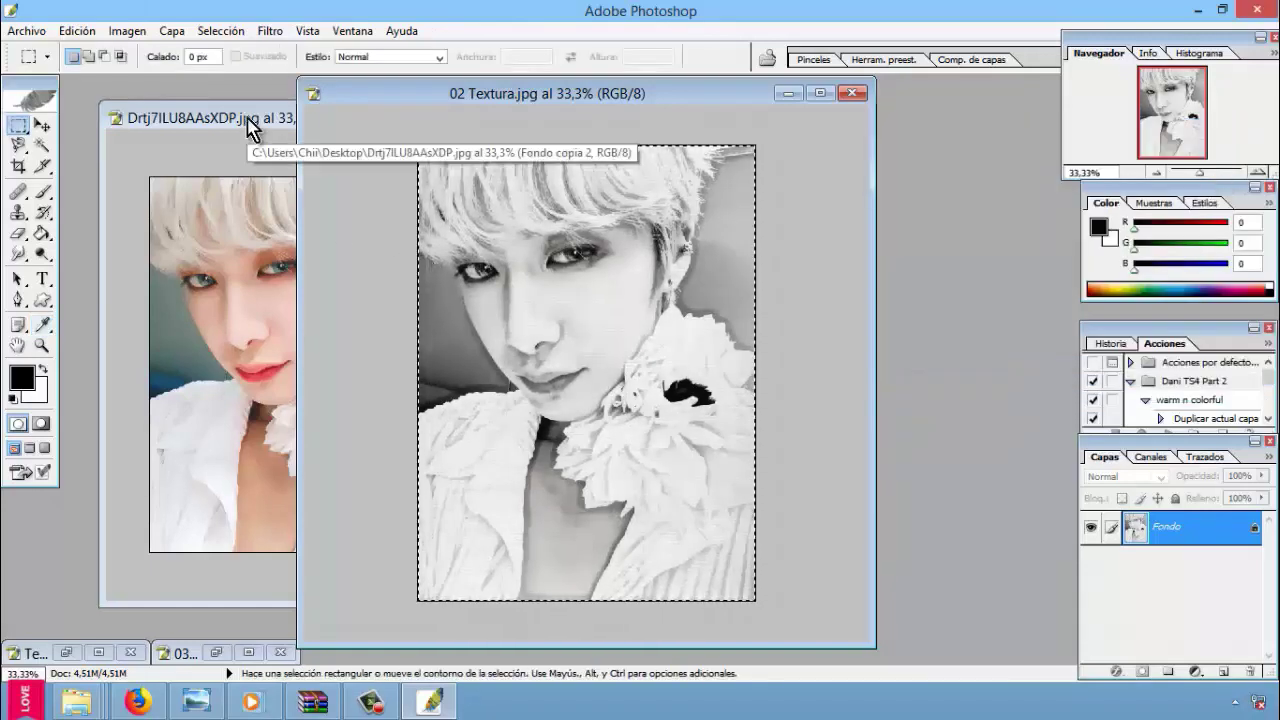
Step: Drag the 03 Salpicaduras splash layer into the 02 Textura portrait
{"action": "left_click", "coordinate": [216, 652]}
{"action": "left_click", "coordinate": [41, 124]}
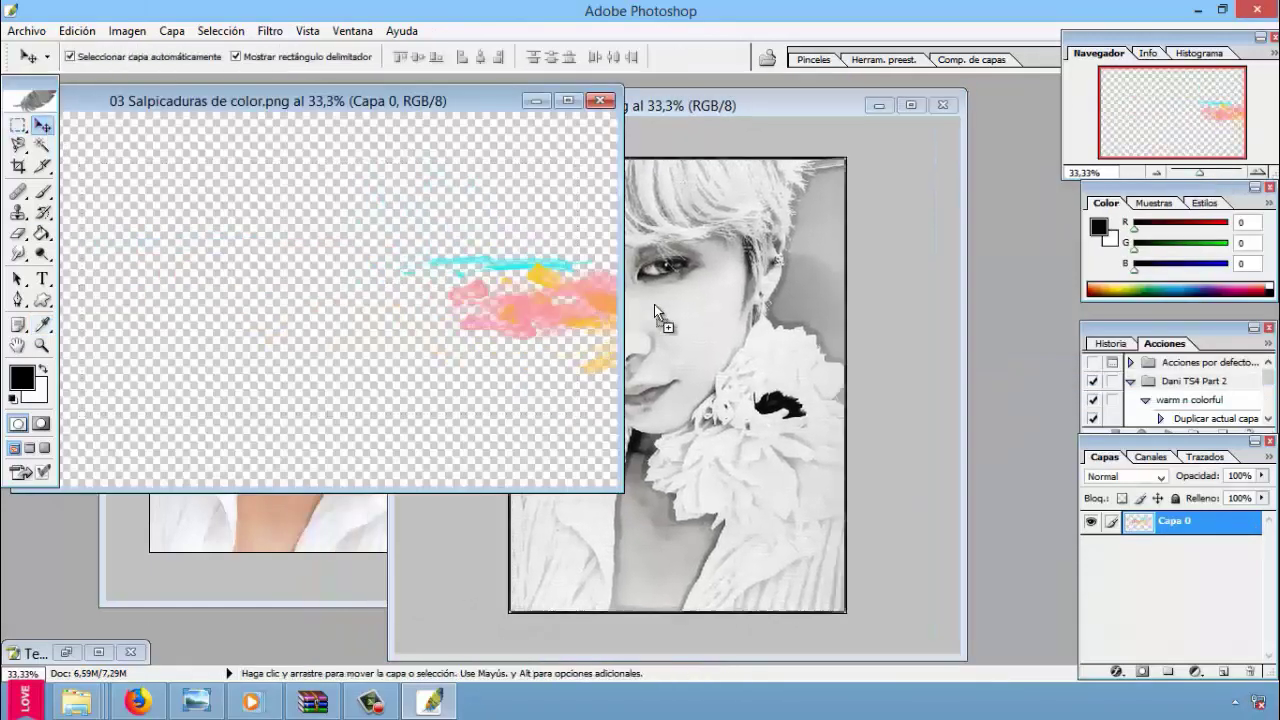
{"action": "left_click_drag", "start_coordinate": [250, 270], "coordinate": [486, 462]}
{"action": "key", "text": "m"}
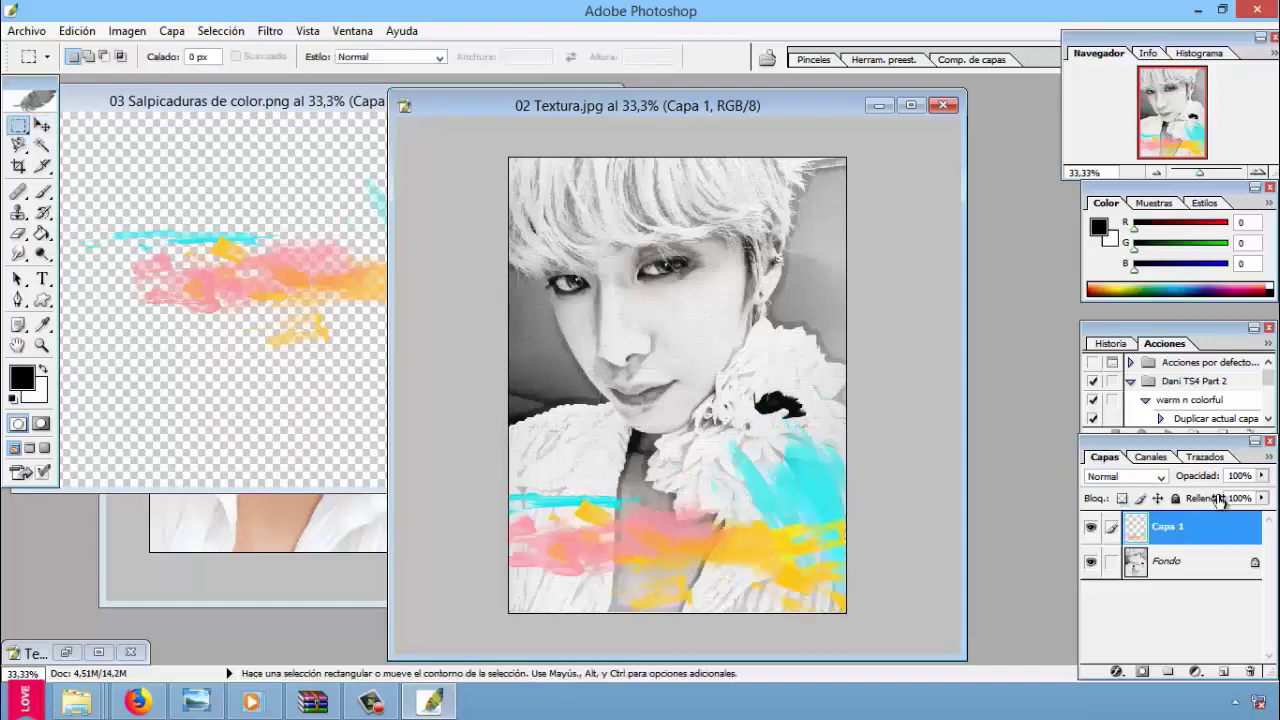
Step: Set the splash layer to Multiplicar blending at 88% opacity
{"action": "left_click", "coordinate": [1125, 476]}
{"action": "left_click", "coordinate": [1130, 215]}
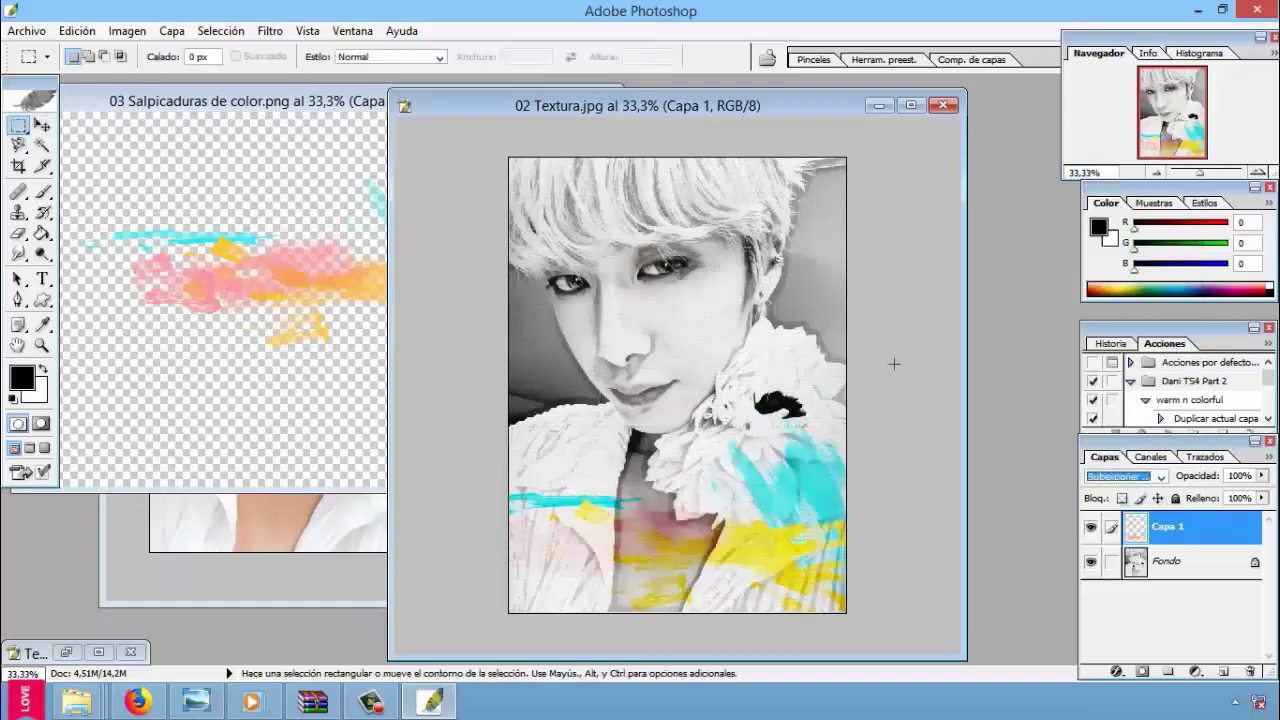
{"action": "key", "text": "Down"}
{"action": "key", "text": "Down"}
{"action": "key", "text": "Down"}
{"action": "key", "text": "Down"}
{"action": "key", "text": "Down"}
{"action": "key", "text": "Down"}
{"action": "key", "text": "Up"}
{"action": "key", "text": "Up"}
{"action": "key", "text": "Up"}
{"action": "key", "text": "Up"}
{"action": "key", "text": "Up"}
{"action": "key", "text": "Up"}
{"action": "key", "text": "Up"}
{"action": "key", "text": "Up"}
{"action": "key", "text": "Up"}
{"action": "key", "text": "Up"}
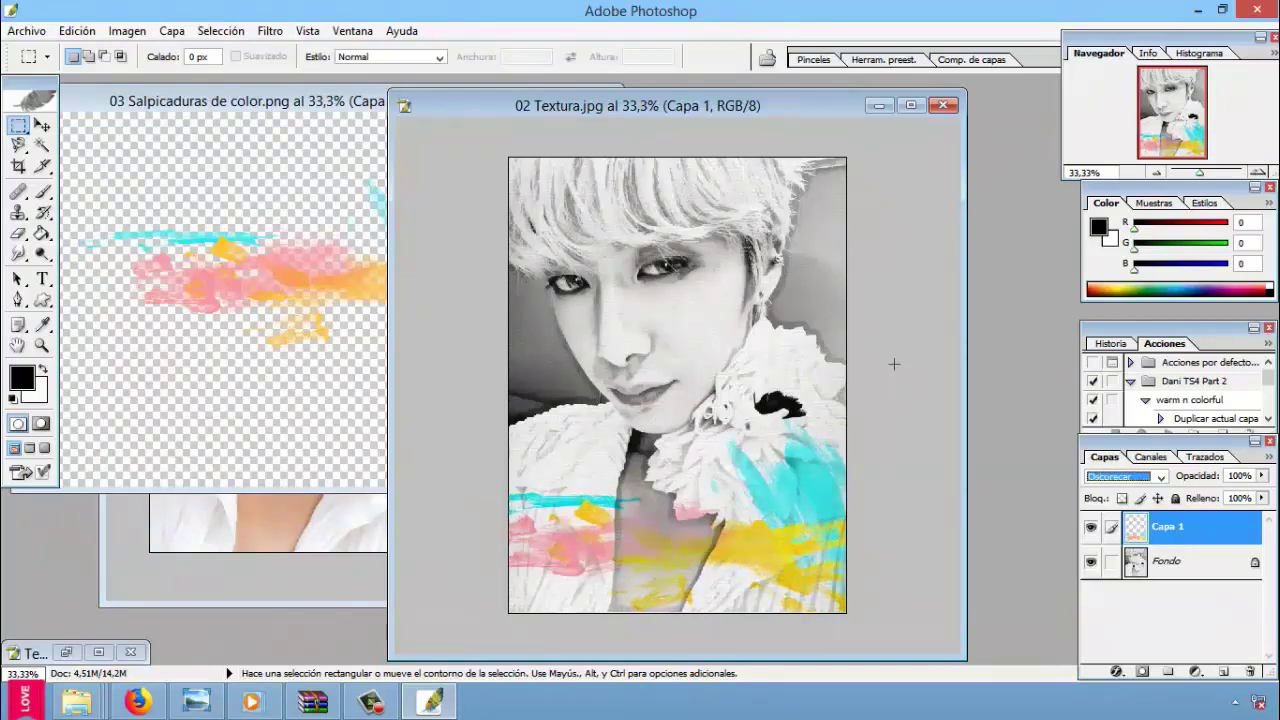
{"action": "left_click_drag", "start_coordinate": [1262, 476], "coordinate": [1256, 505]}
Step: Close the colour splash document and sample a colour from the original photo
{"action": "key", "text": "ctrl+Tab"}
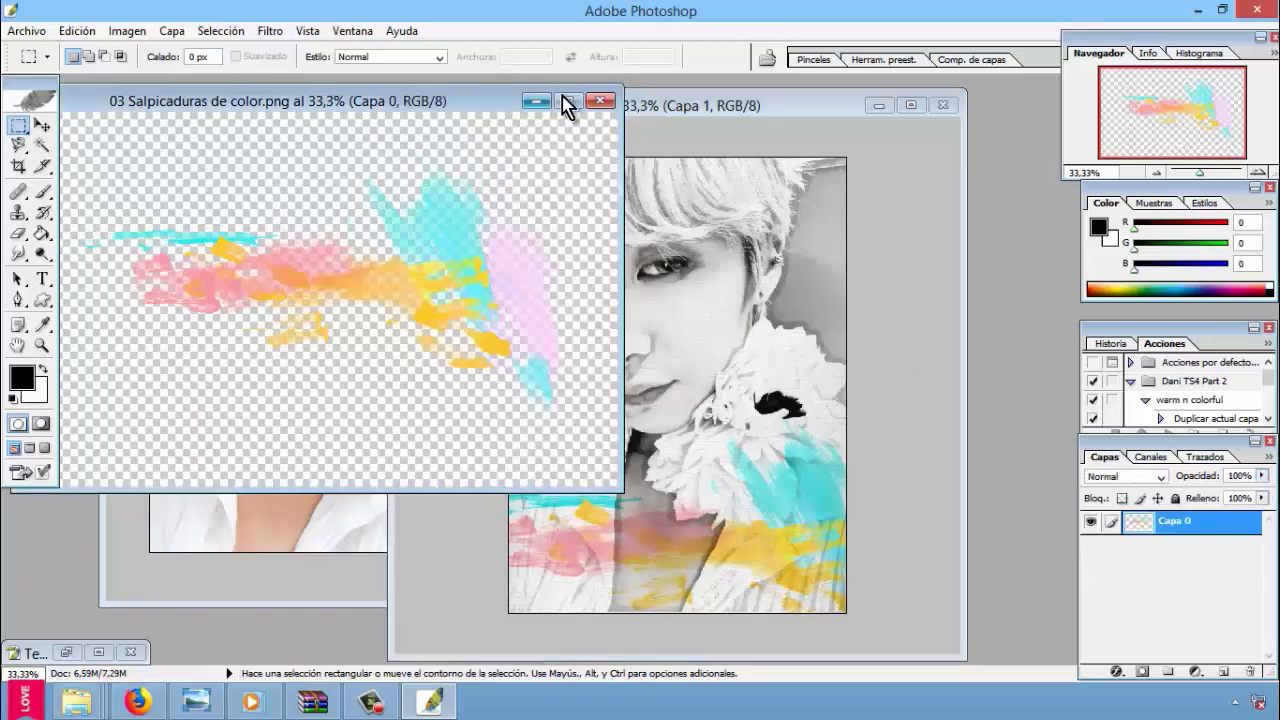
{"action": "left_click", "coordinate": [598, 103]}
{"action": "left_click", "coordinate": [42, 325]}
{"action": "left_click", "coordinate": [278, 265]}
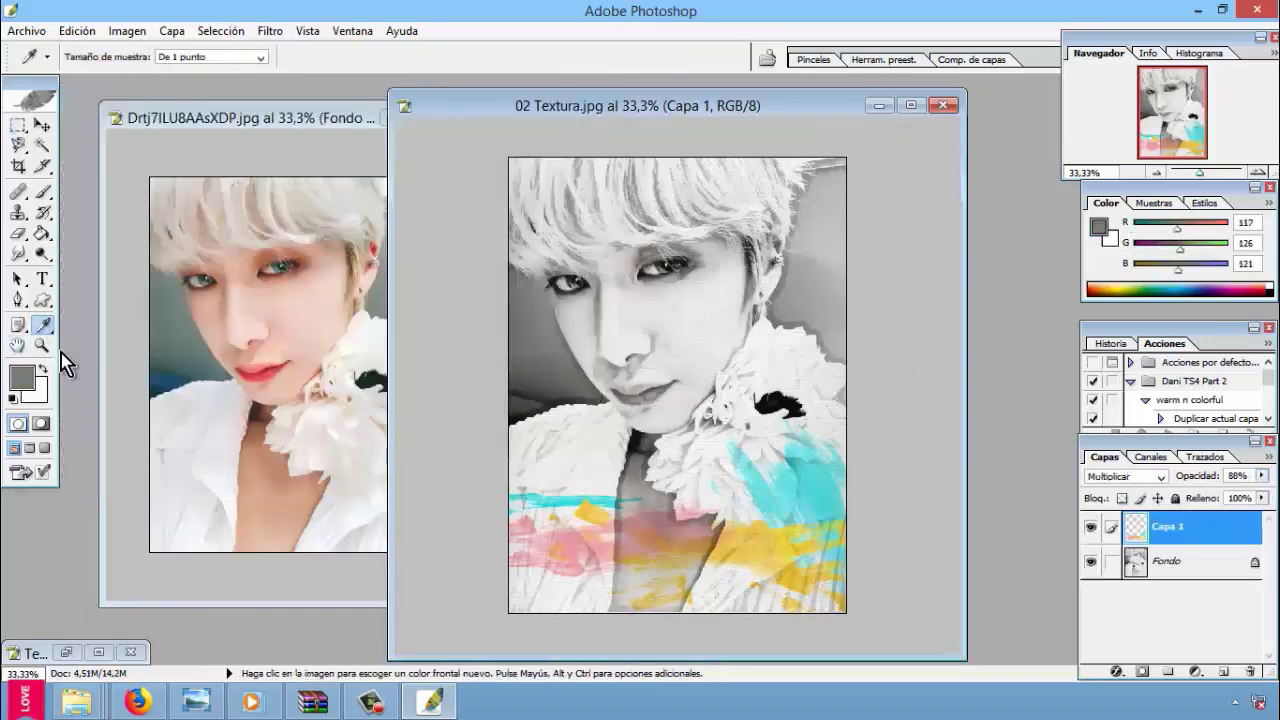
Step: Zoom into the original photo's eye and sample the iris colour
{"action": "left_click", "coordinate": [300, 260]}
{"action": "left_click", "coordinate": [285, 330]}
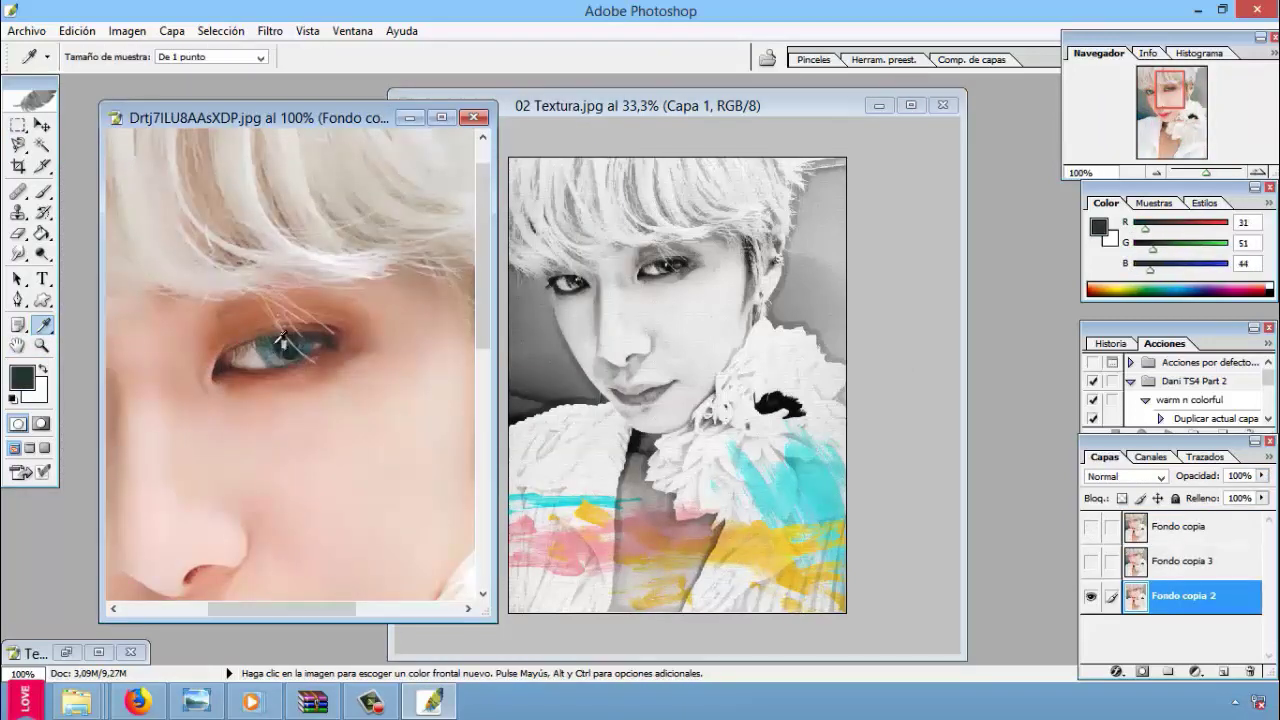
{"action": "left_click_drag", "start_coordinate": [262, 334], "coordinate": [285, 350]}
{"action": "left_click", "coordinate": [201, 410]}
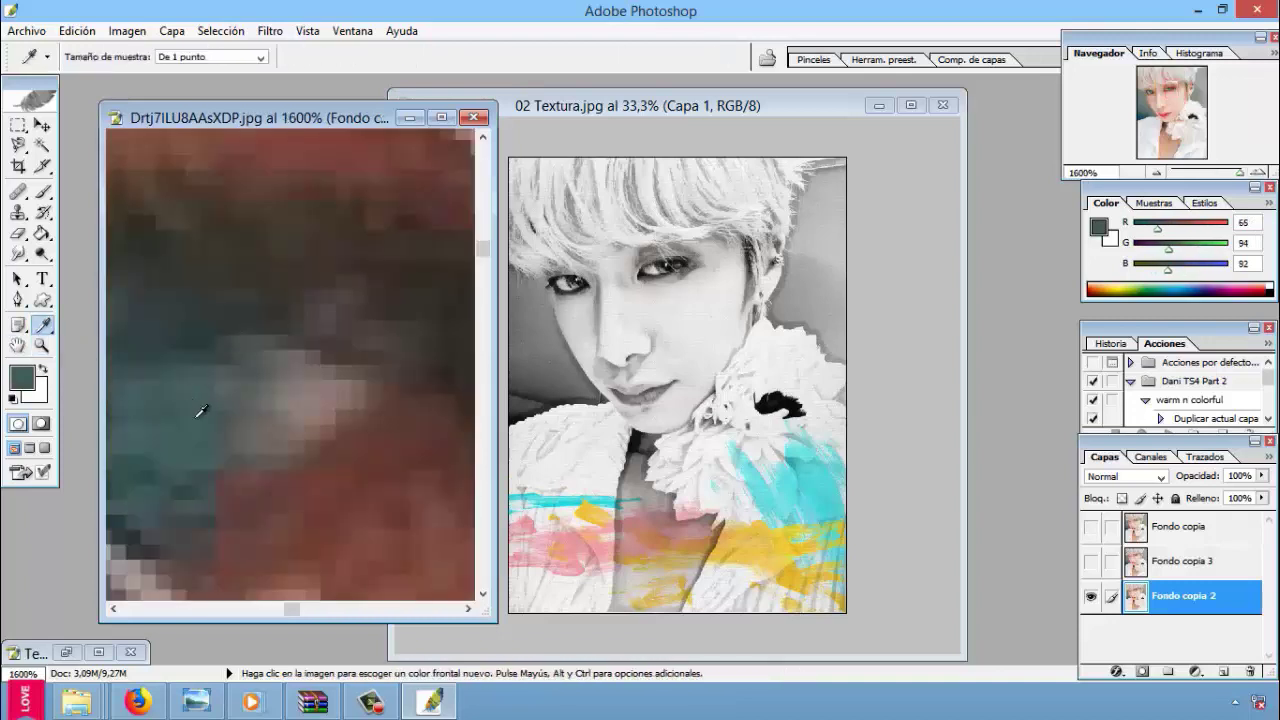
Step: Set the foreground colour to a light lavender
{"action": "left_click", "coordinate": [38, 385]}
{"action": "left_click", "coordinate": [980, 245]}
{"action": "left_click", "coordinate": [20, 378]}
{"action": "left_click", "coordinate": [823, 338]}
{"action": "left_click", "coordinate": [636, 298]}
{"action": "left_click", "coordinate": [980, 245]}
Step: Add Capa 2 for the eyes, zoom in on them, and blend it as Luz suave
{"action": "left_click", "coordinate": [660, 105]}
{"action": "left_click", "coordinate": [1233, 672]}
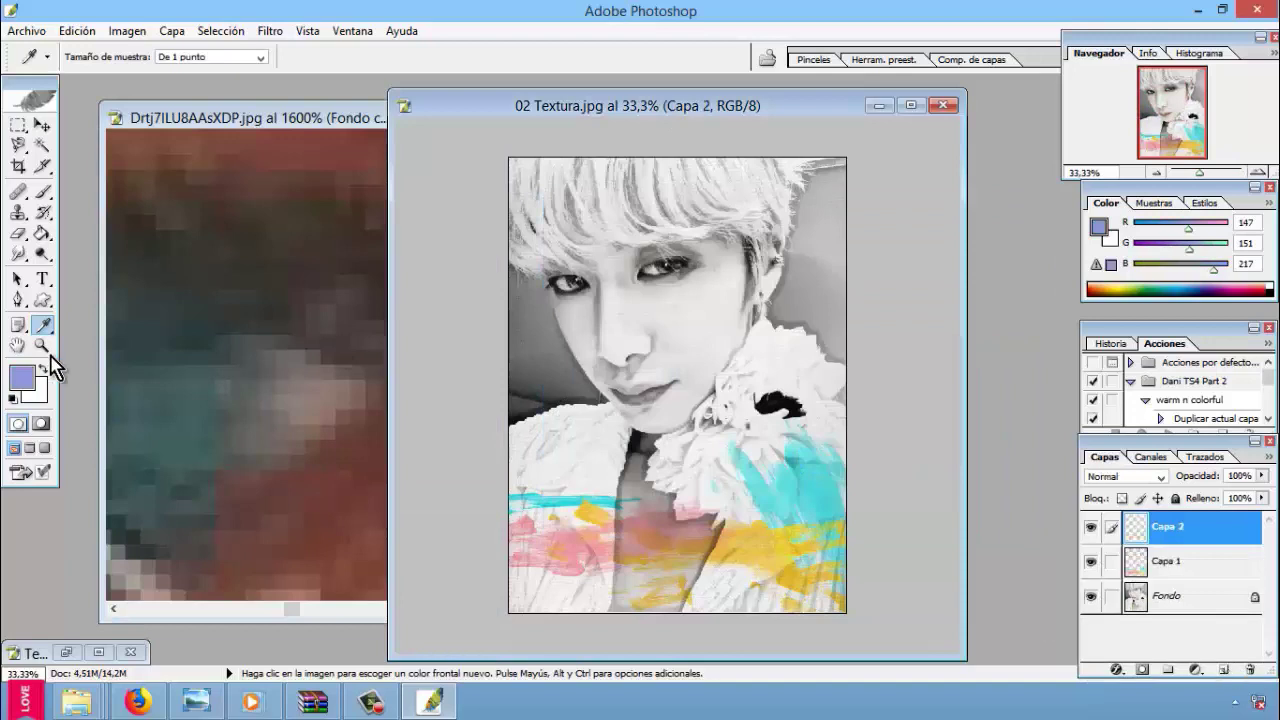
{"action": "left_click", "coordinate": [41, 345]}
{"action": "left_click", "coordinate": [644, 288]}
{"action": "left_click", "coordinate": [42, 192]}
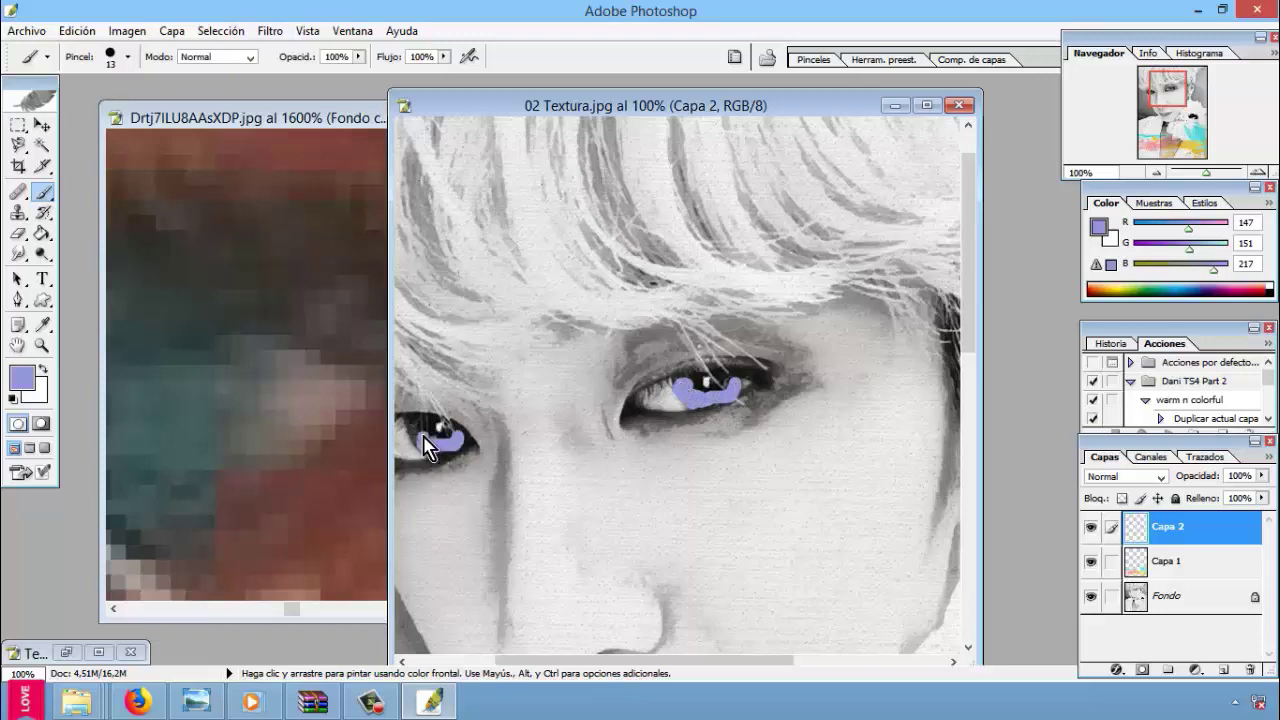
{"action": "left_click", "coordinate": [1127, 476]}
{"action": "left_click", "coordinate": [1120, 302]}
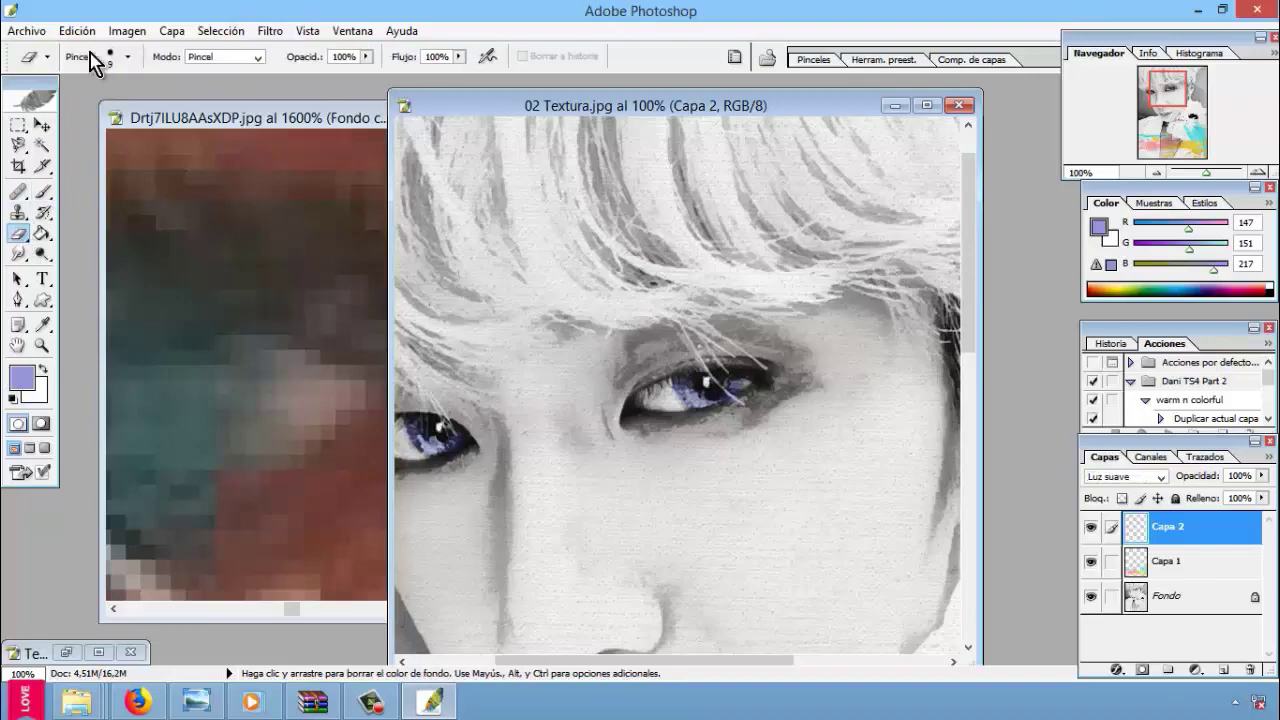
Step: Append an extra brush set to the brush presets
{"action": "left_click", "coordinate": [125, 57]}
{"action": "left_click", "coordinate": [462, 80]}
{"action": "left_click", "coordinate": [1010, 278]}
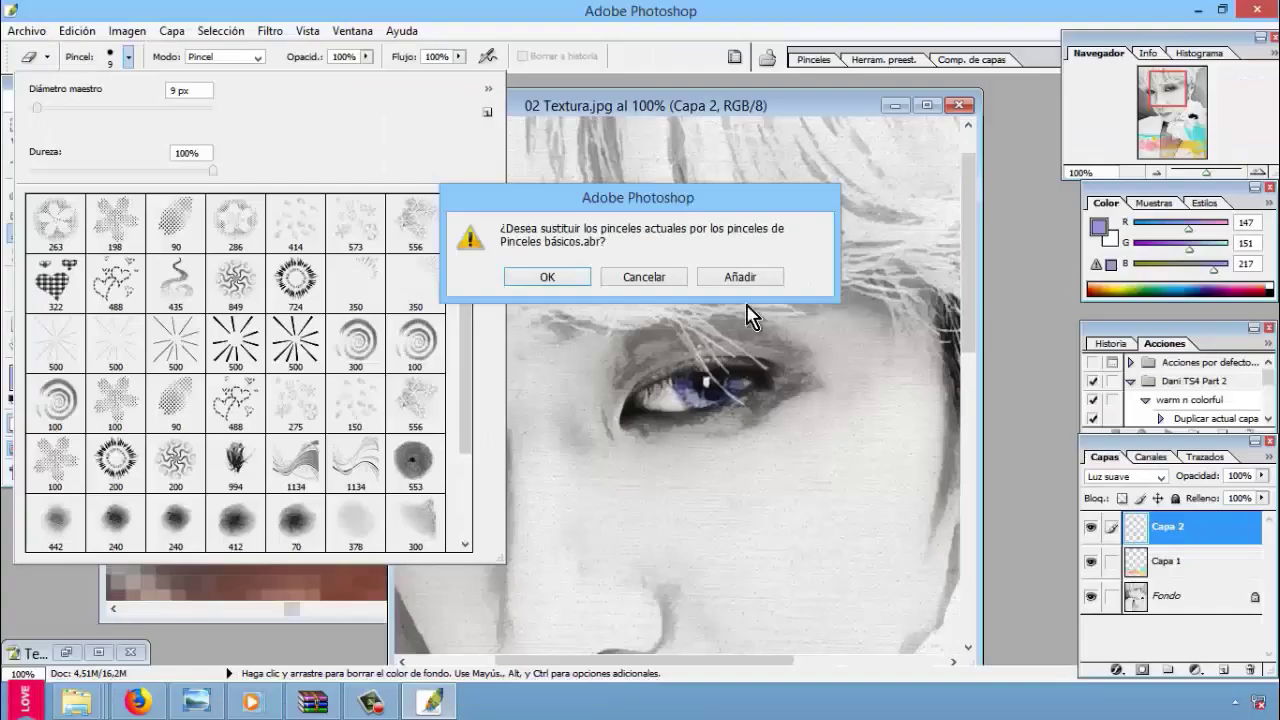
{"action": "left_click", "coordinate": [735, 280]}
{"action": "scroll", "coordinate": [207, 505], "scroll_direction": "down", "scroll_amount": 5}
{"action": "left_click", "coordinate": [727, 390]}
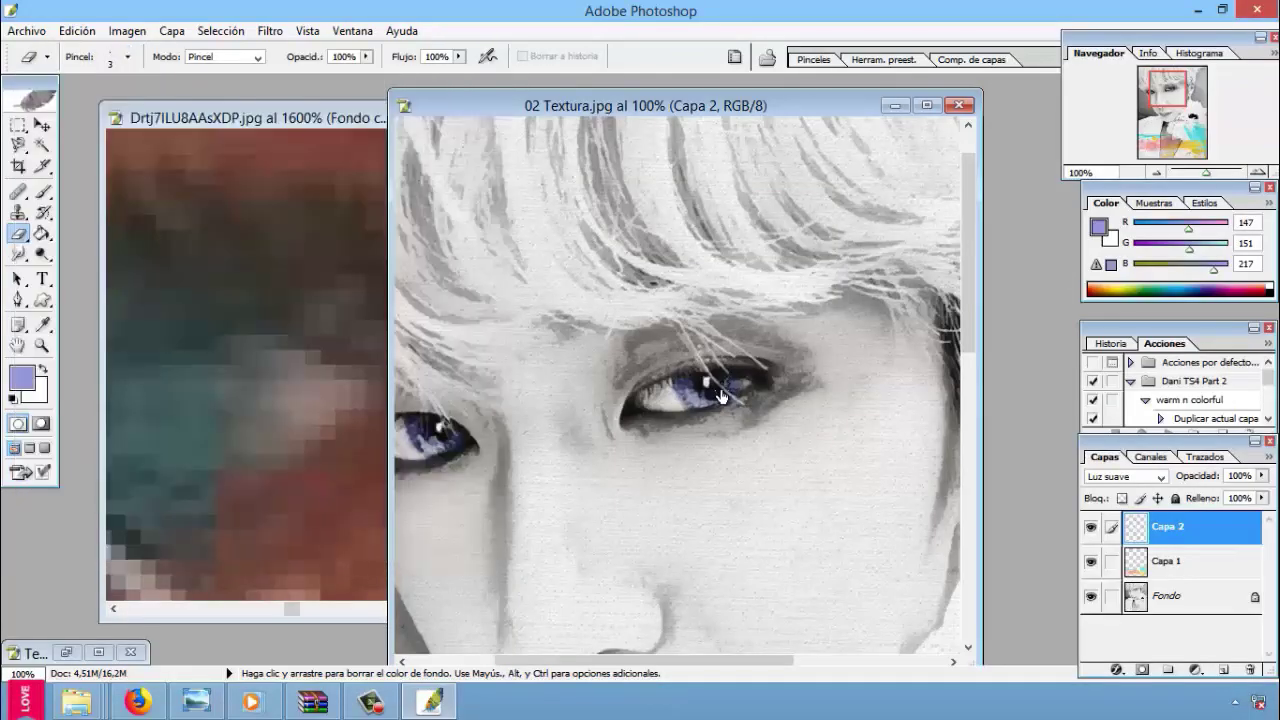
Step: Zoom the portrait view back out
{"action": "key", "text": "z"}
{"action": "right_click", "coordinate": [777, 334]}
{"action": "left_click", "coordinate": [829, 434]}
{"action": "right_click", "coordinate": [726, 393]}
Step: Paint the lips pink with a brush on new layer Capa 3
{"action": "key", "text": "Escape"}
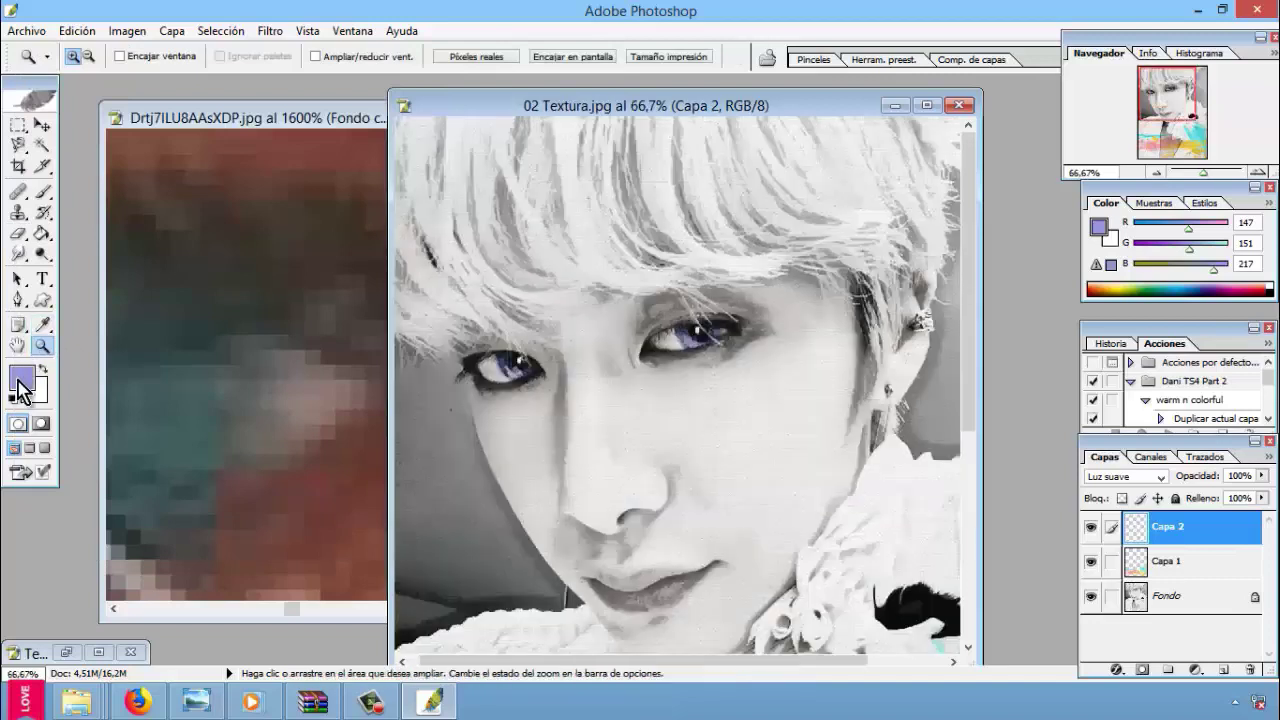
{"action": "left_click", "coordinate": [21, 377]}
{"action": "left_click", "coordinate": [980, 245]}
{"action": "left_click", "coordinate": [1224, 669]}
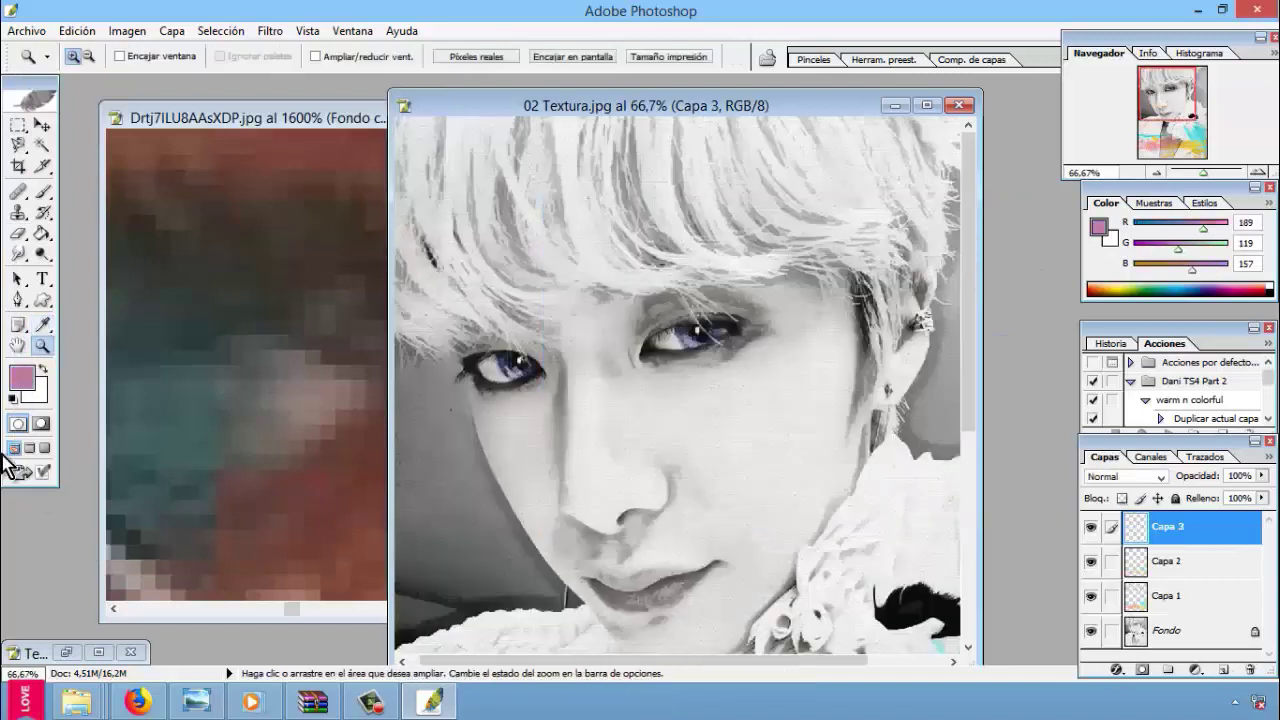
{"action": "key", "text": "b"}
{"action": "left_click", "coordinate": [127, 57]}
{"action": "left_click_drag", "start_coordinate": [690, 575], "coordinate": [660, 585]}
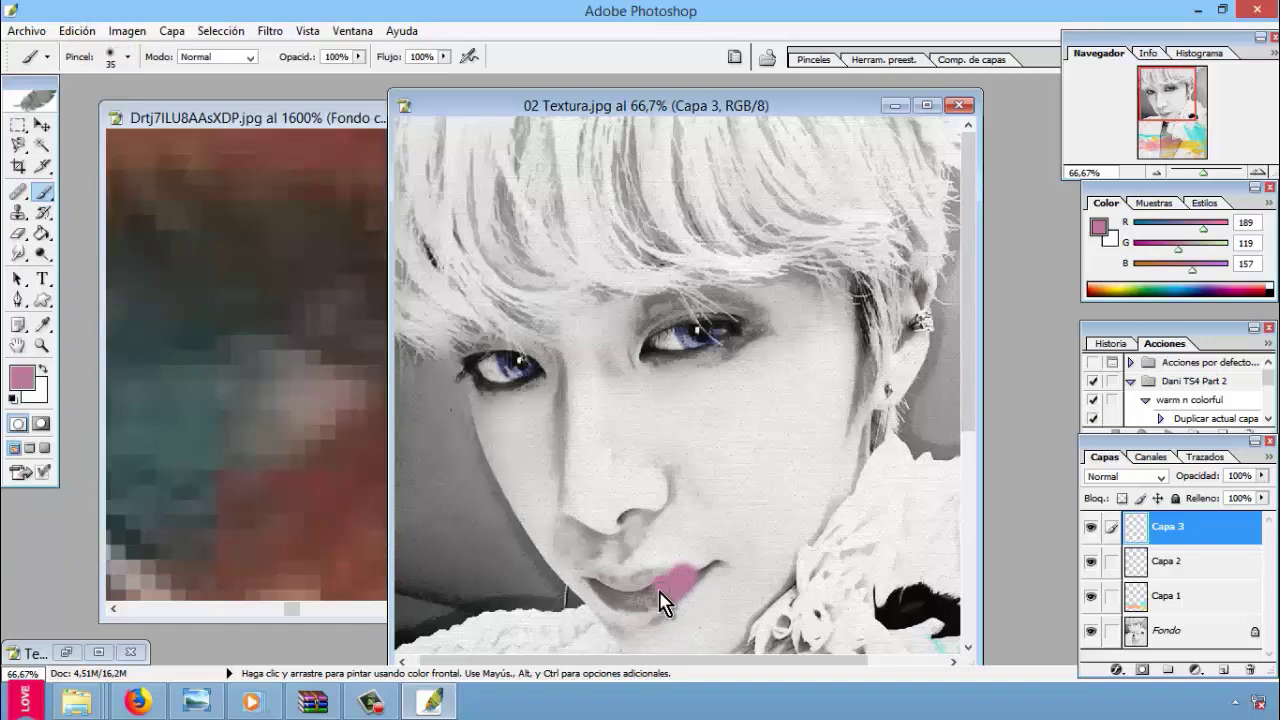
Step: Set Capa 3 to Luz suave at 38% opacity and view the whole portrait
{"action": "left_click", "coordinate": [1127, 476]}
{"action": "key", "text": "Down"}
{"action": "key", "text": "Down"}
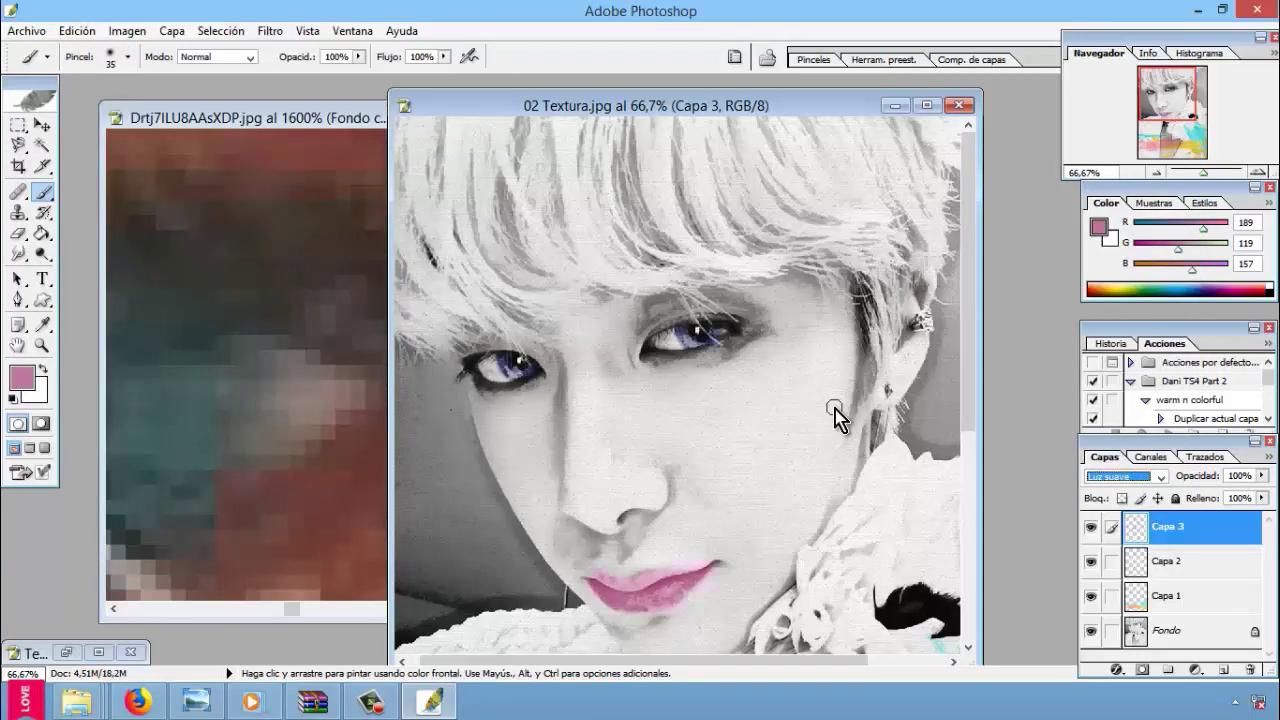
{"action": "left_click", "coordinate": [1261, 476]}
{"action": "left_click", "coordinate": [42, 345]}
{"action": "right_click", "coordinate": [594, 322]}
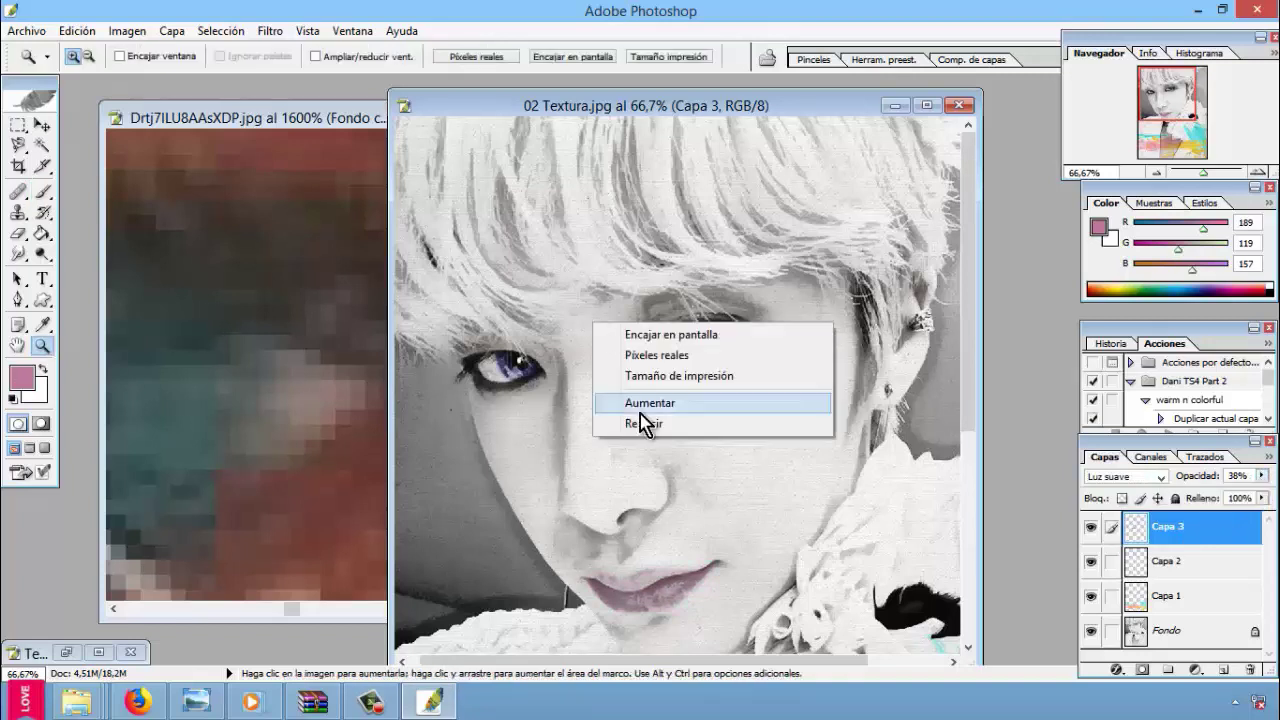
{"action": "left_click", "coordinate": [648, 428]}
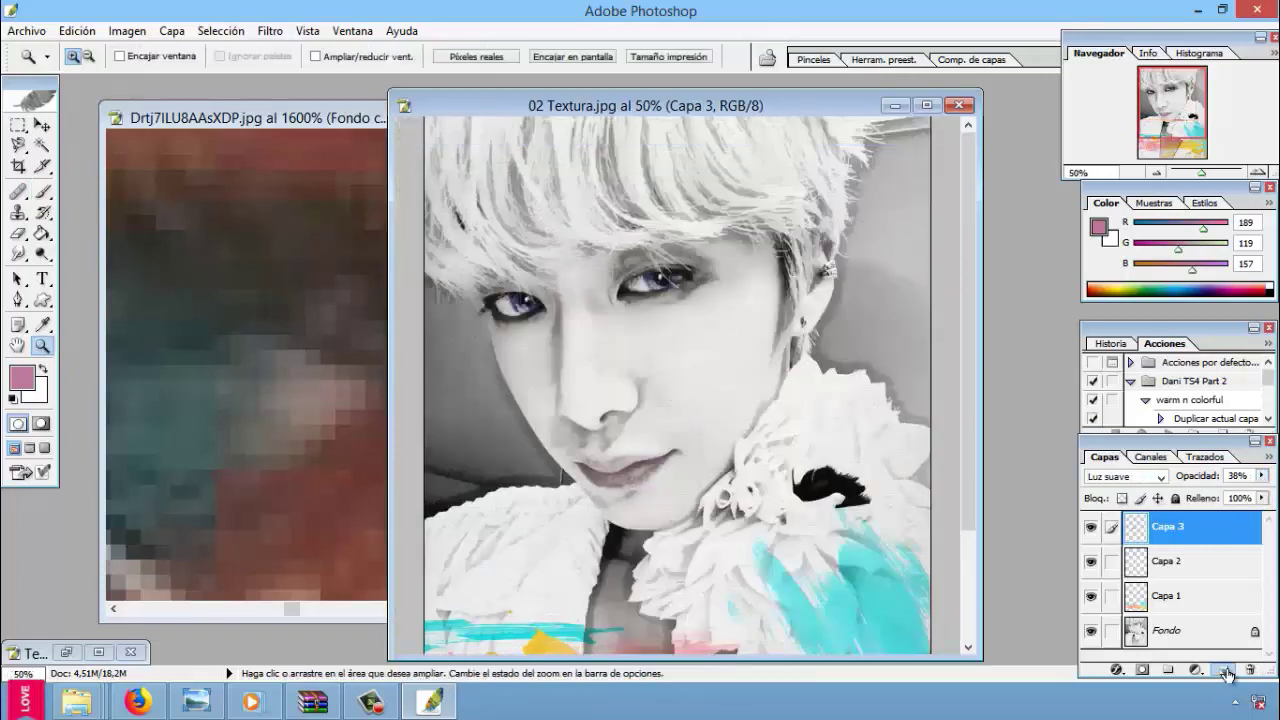
Step: Add empty layer Capa 4 and choose a tan foreground colour
{"action": "key", "text": "ctrl+shift+alt+n"}
{"action": "left_click", "coordinate": [22, 377]}
{"action": "left_click", "coordinate": [743, 294]}
{"action": "left_click", "coordinate": [980, 243]}
Step: Paint tan over the hair on Capa 4 with a 300 px soft brush
{"action": "key", "text": "b"}
{"action": "left_click", "coordinate": [129, 58]}
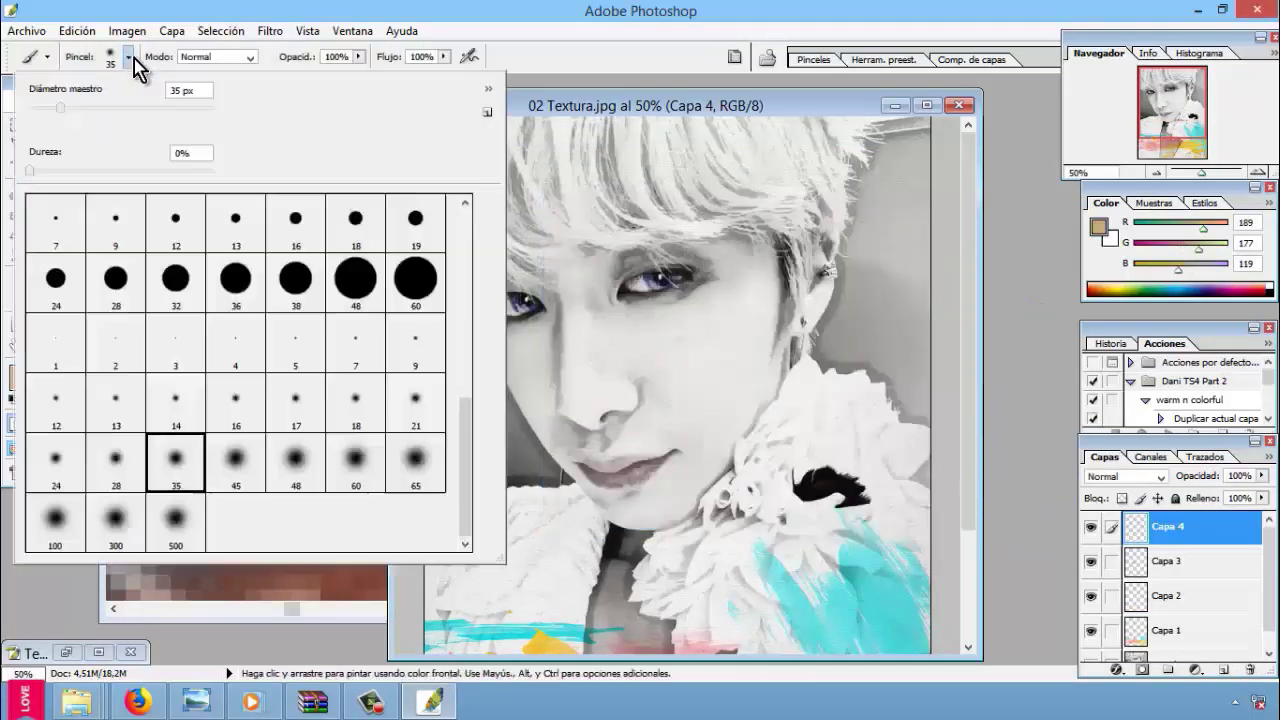
{"action": "double_click", "coordinate": [116, 520]}
{"action": "mouse_move", "coordinate": [590, 200]}
{"action": "left_mouse_down"}
{"action": "mouse_move", "coordinate": [800, 149]}
{"action": "mouse_move", "coordinate": [880, 150]}
{"action": "left_mouse_up"}
{"action": "left_click", "coordinate": [129, 58]}
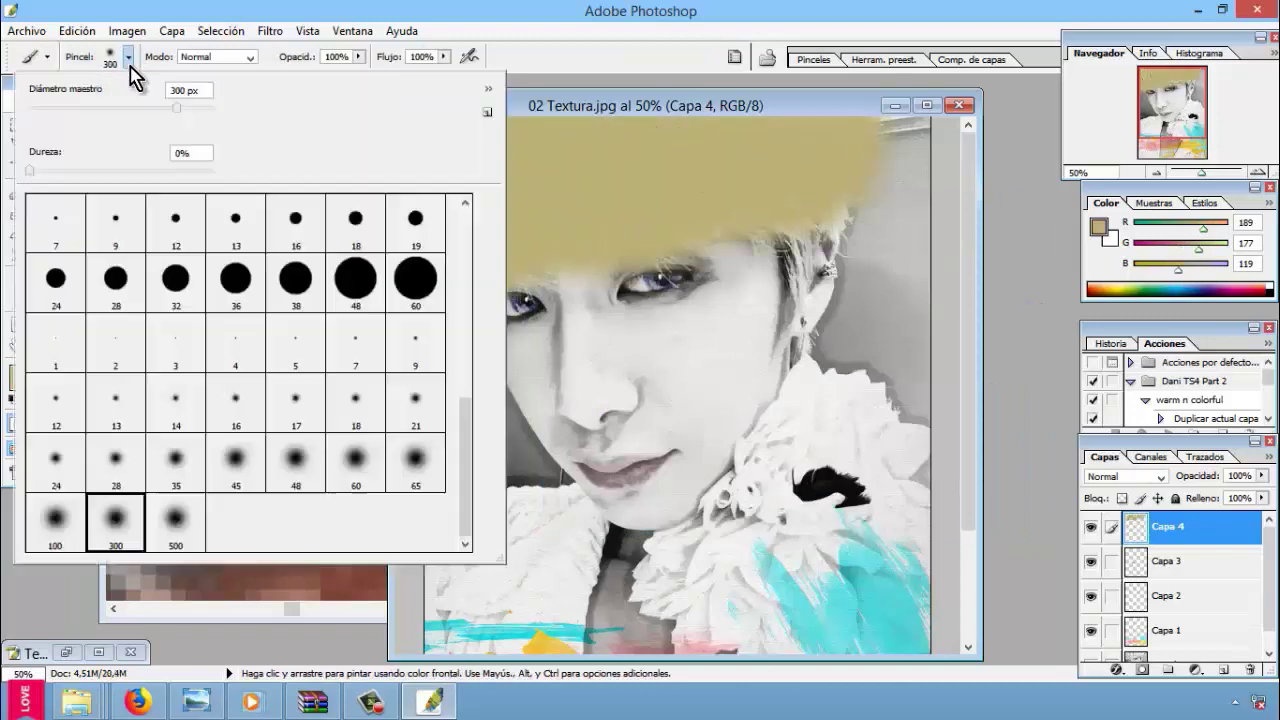
{"action": "left_click_drag", "start_coordinate": [781, 350], "coordinate": [805, 256]}
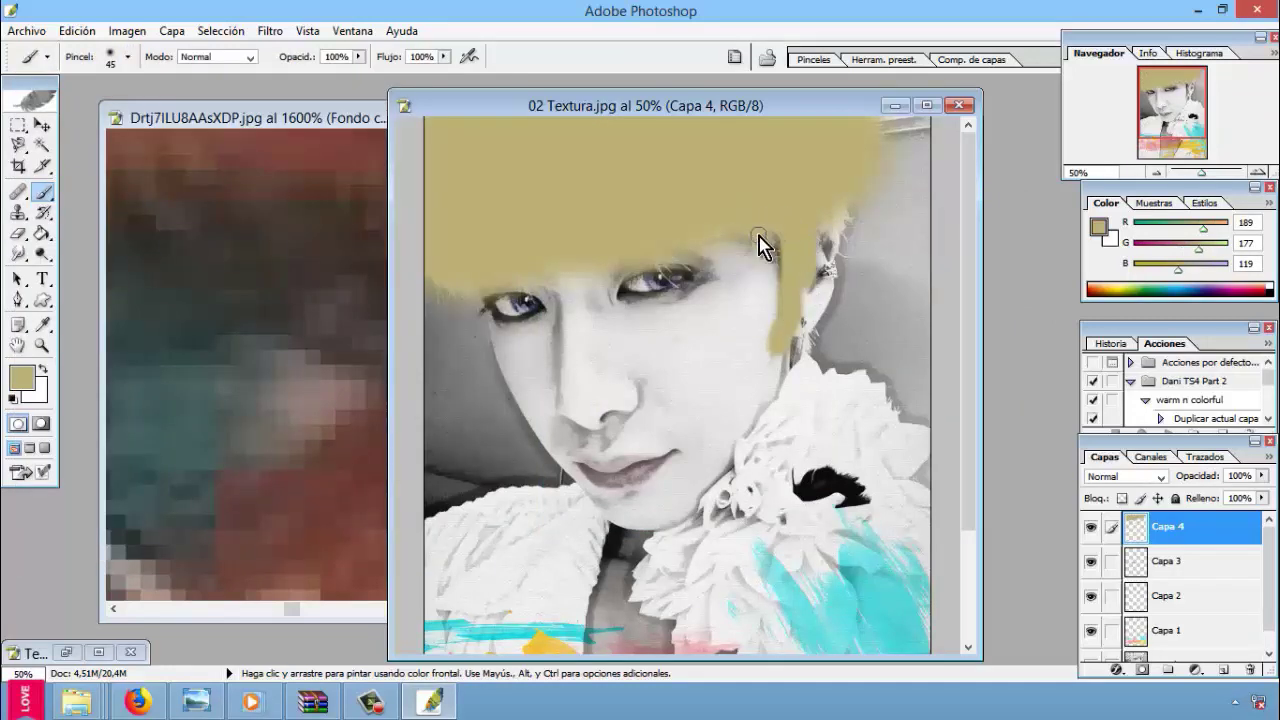
Step: Set Capa 4 to Color blending at 41% opacity
{"action": "left_click", "coordinate": [1125, 476]}
{"action": "left_click", "coordinate": [1120, 300]}
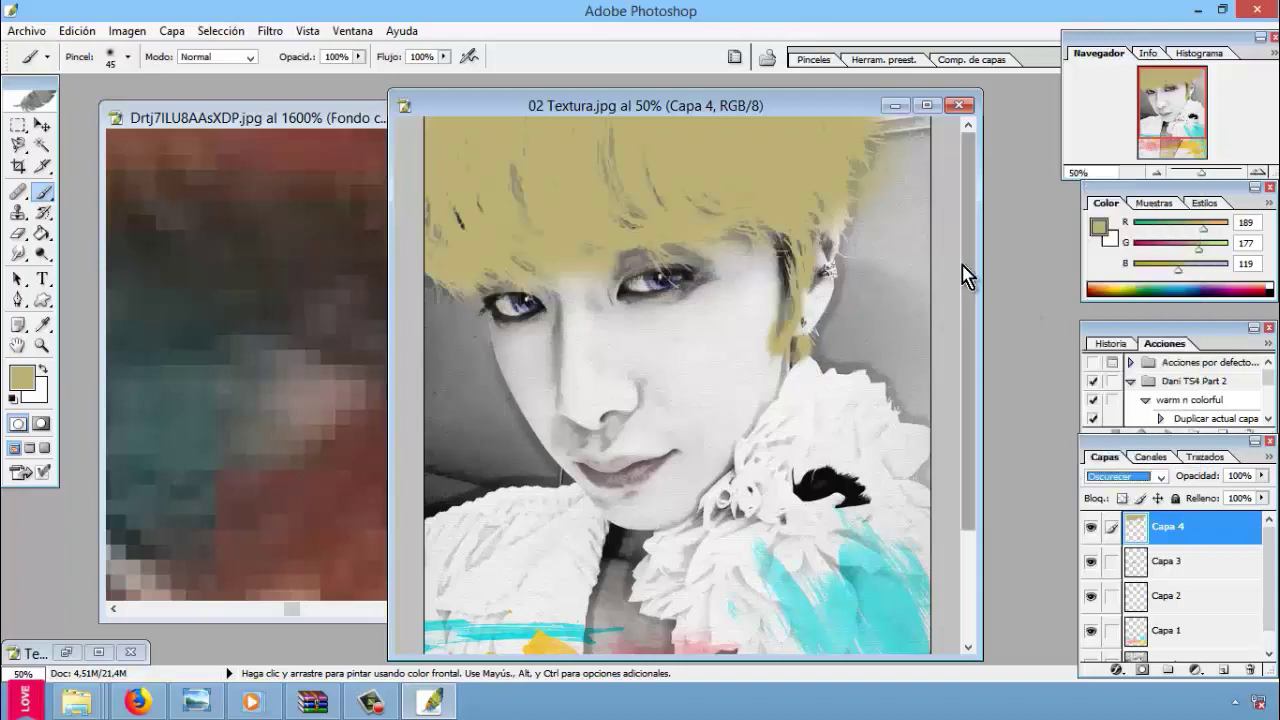
{"action": "key", "text": "Down"}
{"action": "key", "text": "Down"}
{"action": "key", "text": "Down"}
{"action": "key", "text": "Down"}
{"action": "key", "text": "Down"}
{"action": "key", "text": "Down"}
{"action": "key", "text": "Down"}
{"action": "key", "text": "Down"}
{"action": "key", "text": "Down"}
{"action": "key", "text": "Down"}
{"action": "key", "text": "Down"}
{"action": "key", "text": "Down"}
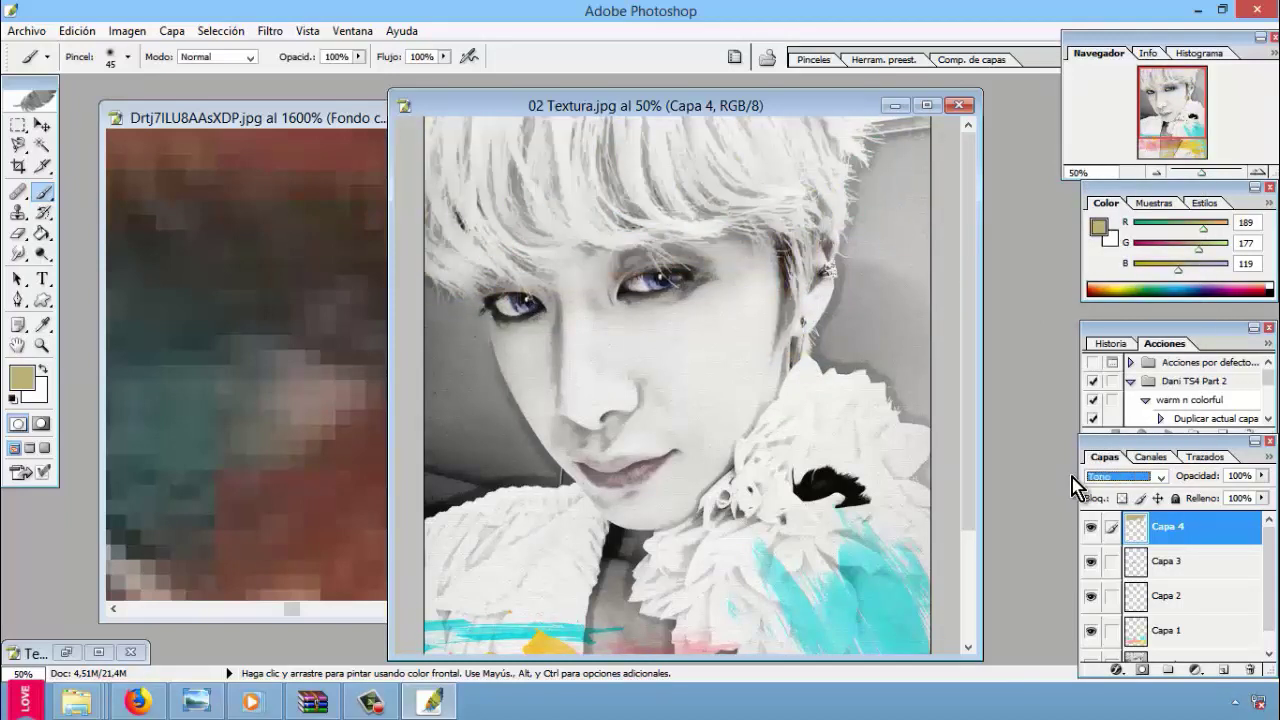
{"action": "key", "text": "Down"}
{"action": "key", "text": "Down"}
{"action": "key", "text": "Up"}
{"action": "key", "text": "Up"}
{"action": "key", "text": "Down"}
{"action": "left_click", "coordinate": [1261, 476]}
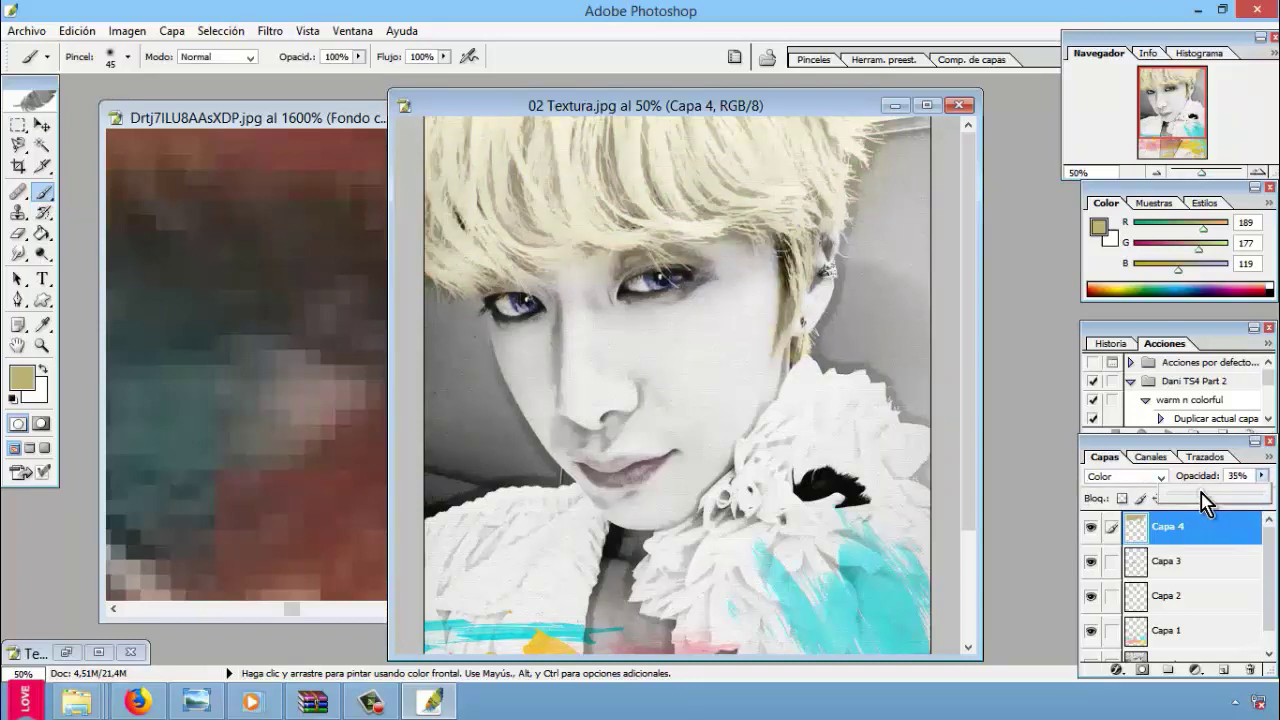
Step: Pick a 16 px soft eraser, then a 12 px soft brush, keeping the tan colour
{"action": "left_click", "coordinate": [18, 236]}
{"action": "left_click", "coordinate": [129, 58]}
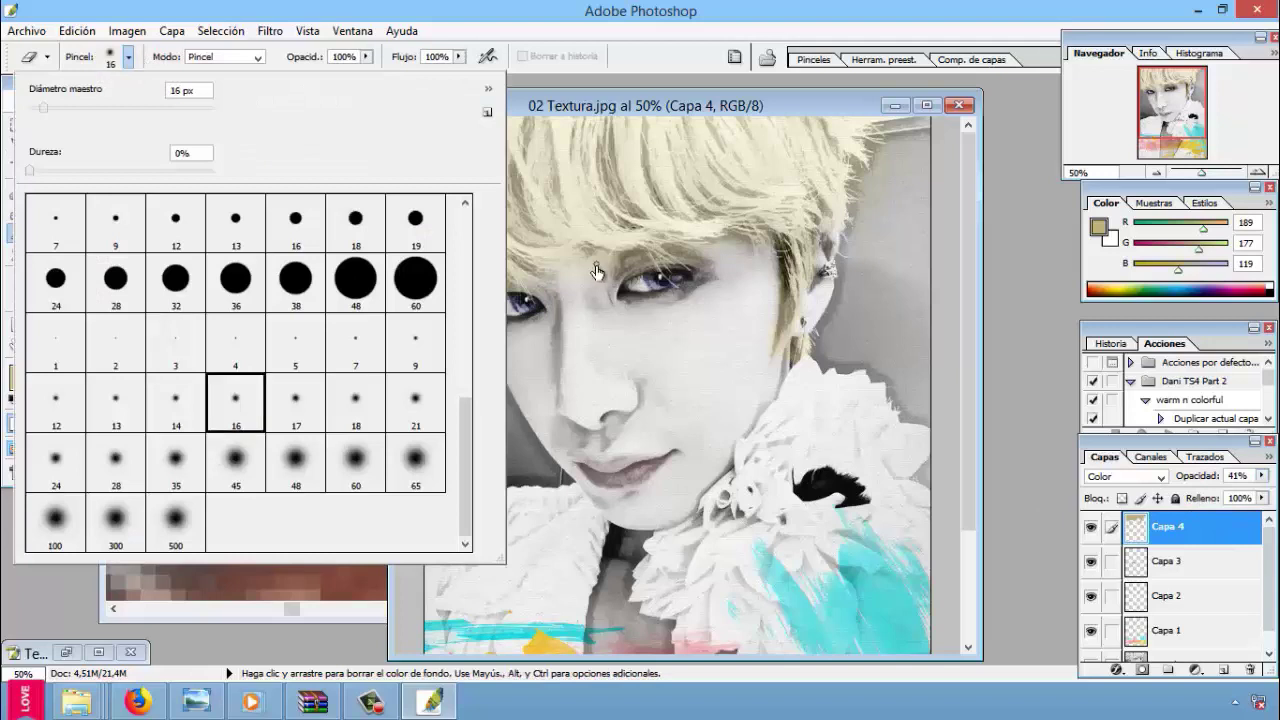
{"action": "left_click", "coordinate": [675, 260]}
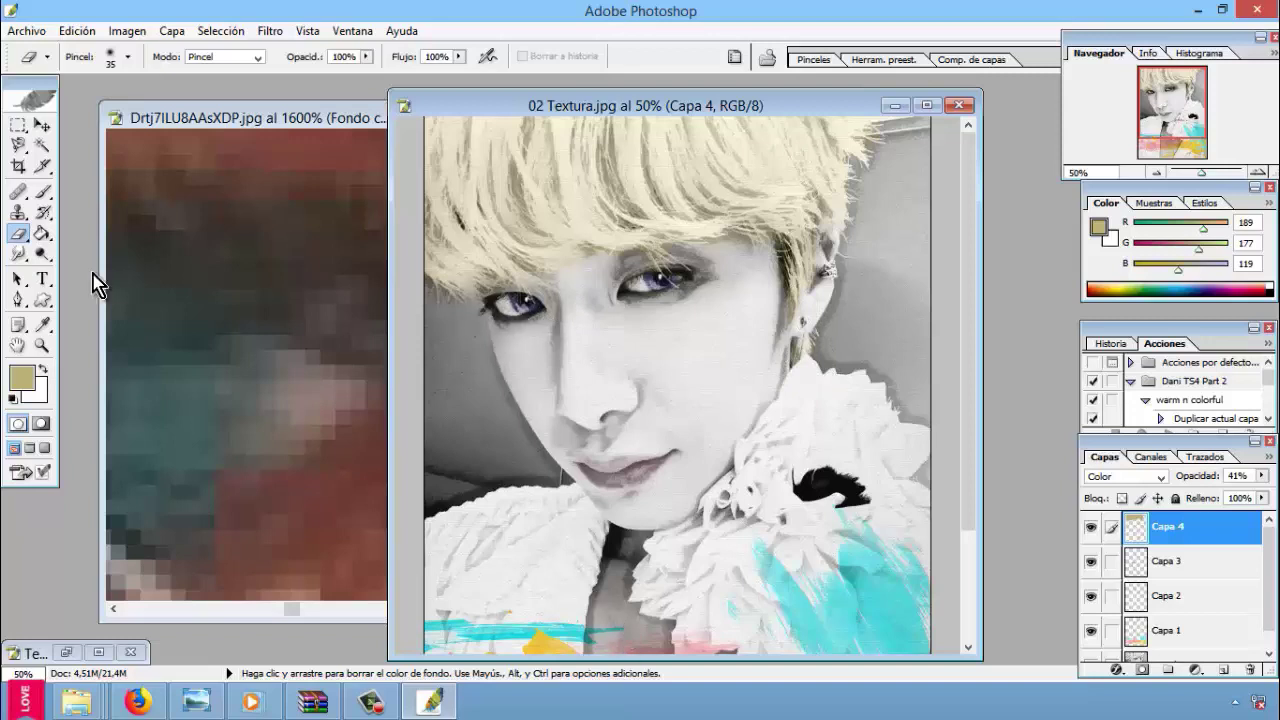
{"action": "left_click", "coordinate": [37, 193]}
{"action": "left_click", "coordinate": [128, 57]}
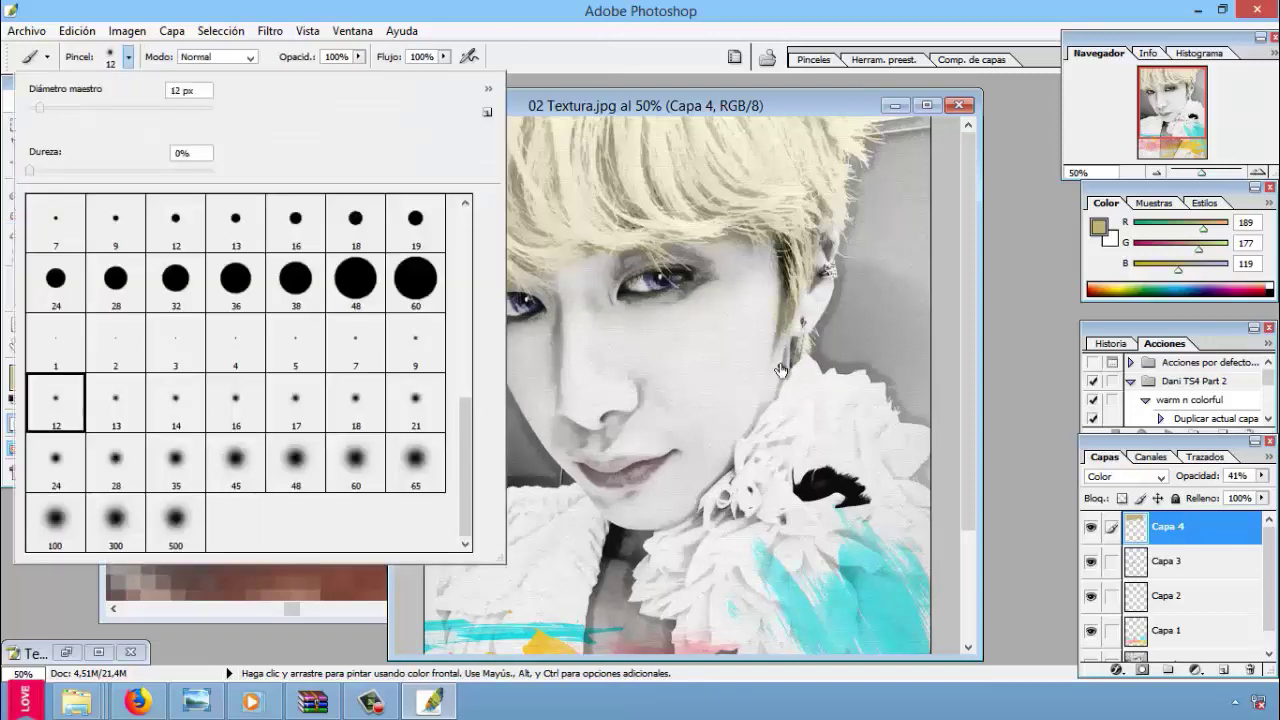
{"action": "left_click", "coordinate": [773, 361]}
{"action": "left_click", "coordinate": [21, 378]}
{"action": "left_click", "coordinate": [960, 248]}
Step: Zoom the view to 50%, add a new empty layer and pick a purple foreground
{"action": "key", "text": "z"}
{"action": "key", "text": "ctrl+minus"}
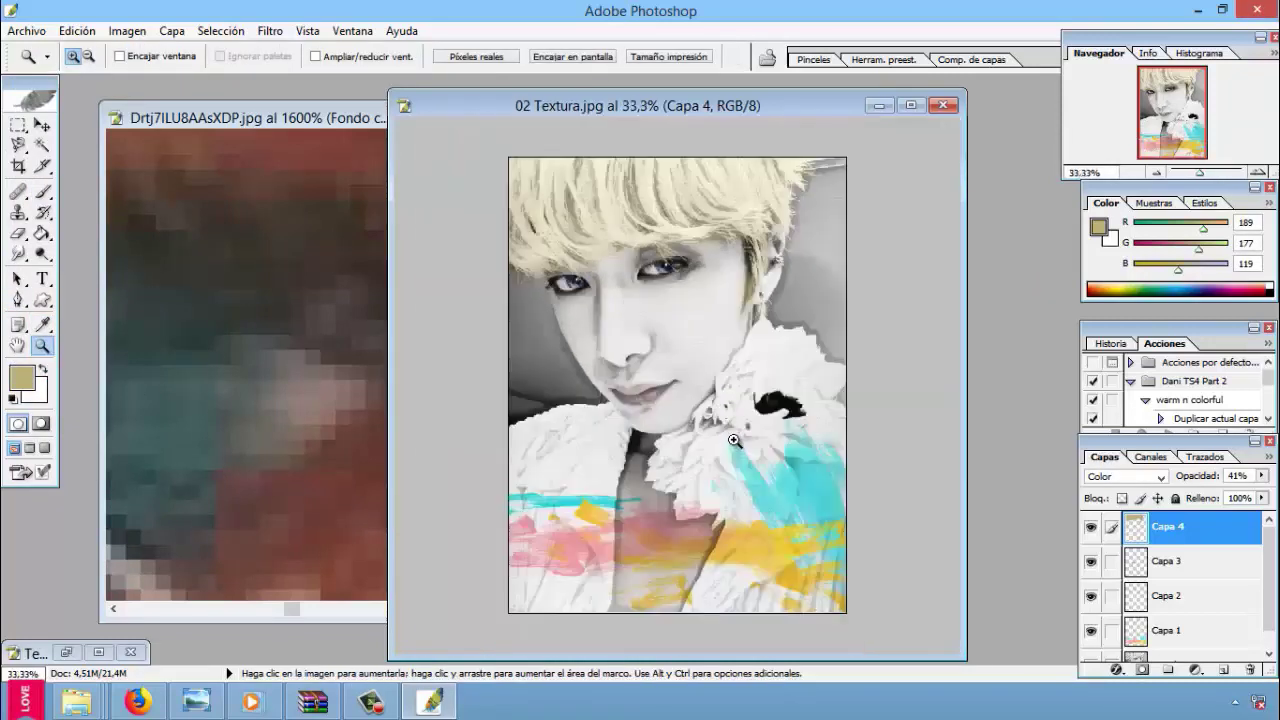
{"action": "key", "text": "ctrl+plus"}
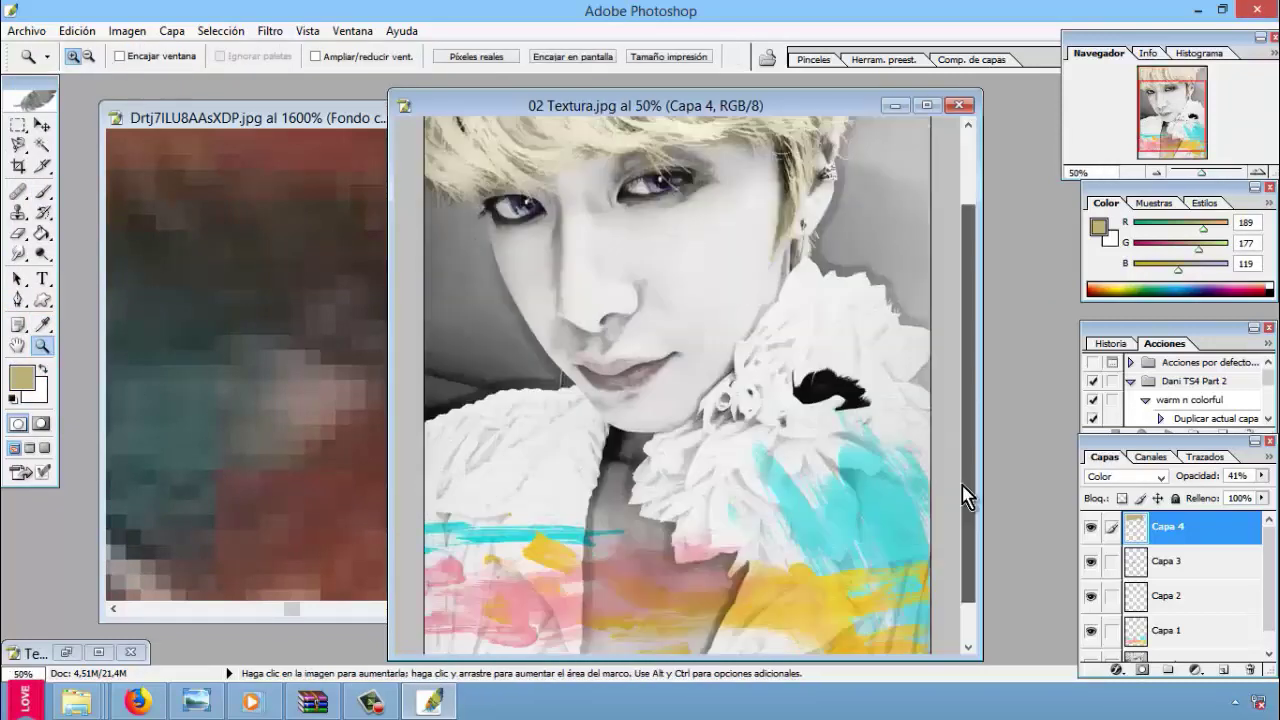
{"action": "key", "text": "ctrl+shift+alt+n"}
{"action": "left_click", "coordinate": [22, 378]}
{"action": "left_click", "coordinate": [763, 337]}
{"action": "left_click", "coordinate": [977, 246]}
Step: Set the foreground to black and choose the 556 flower-texture brush
{"action": "left_click", "coordinate": [44, 192]}
{"action": "left_click", "coordinate": [127, 57]}
{"action": "scroll", "coordinate": [230, 330], "scroll_direction": "down", "scroll_amount": 5}
{"action": "left_click", "coordinate": [291, 286]}
{"action": "key", "text": "Return"}
{"action": "left_click", "coordinate": [18, 378]}
{"action": "left_click", "coordinate": [986, 251]}
{"action": "left_click", "coordinate": [77, 31]}
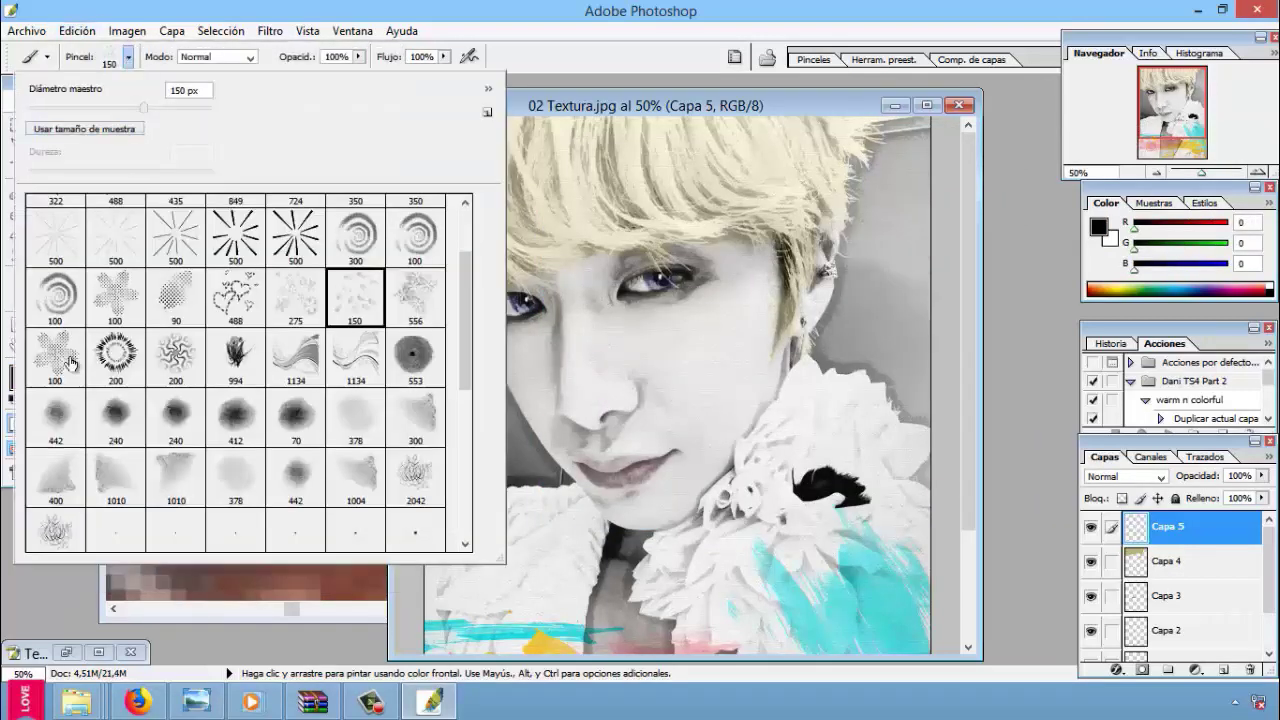
{"action": "scroll", "coordinate": [230, 330], "scroll_direction": "up", "scroll_amount": 5}
{"action": "left_click", "coordinate": [415, 223]}
{"action": "key", "text": "Return"}
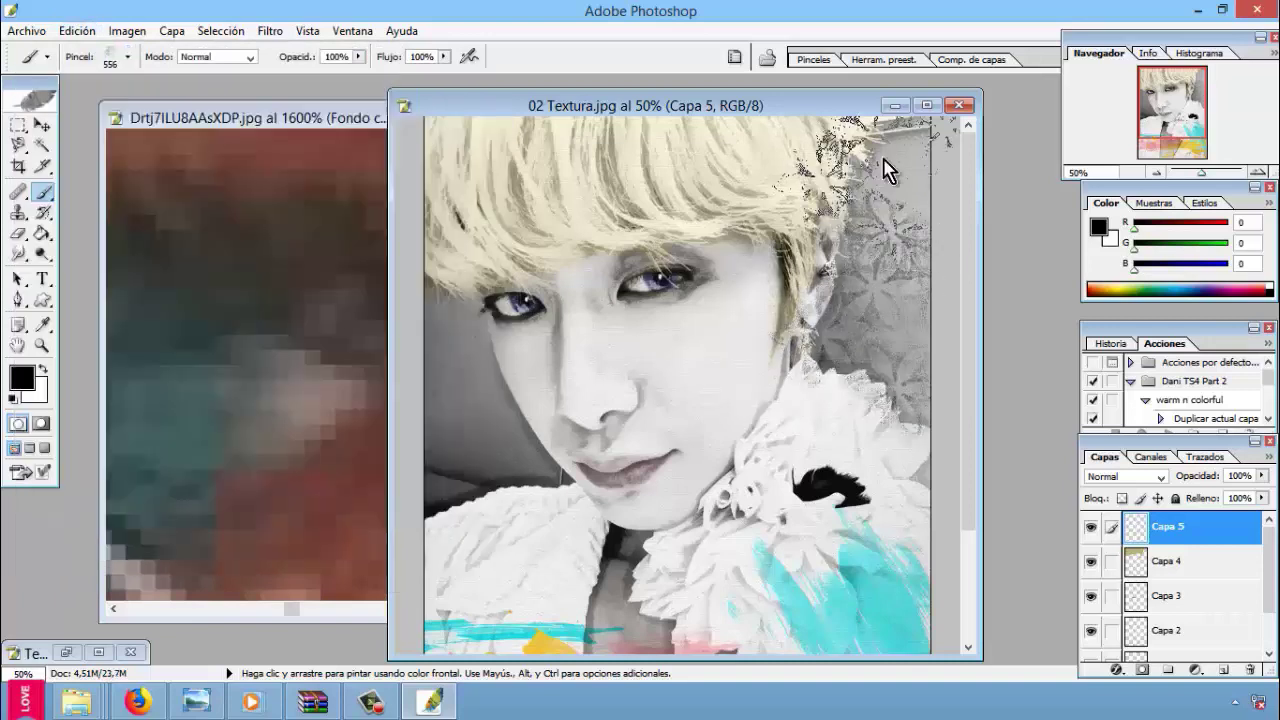
Step: Stamp black flower texture over the background, left edge, hair and face, then zoom out
{"action": "left_click_drag", "start_coordinate": [820, 140], "coordinate": [860, 200]}
{"action": "mouse_move", "coordinate": [400, 510]}
{"action": "left_mouse_down"}
{"action": "mouse_move", "coordinate": [409, 366]}
{"action": "mouse_move", "coordinate": [474, 317]}
{"action": "mouse_move", "coordinate": [518, 150]}
{"action": "left_mouse_up"}
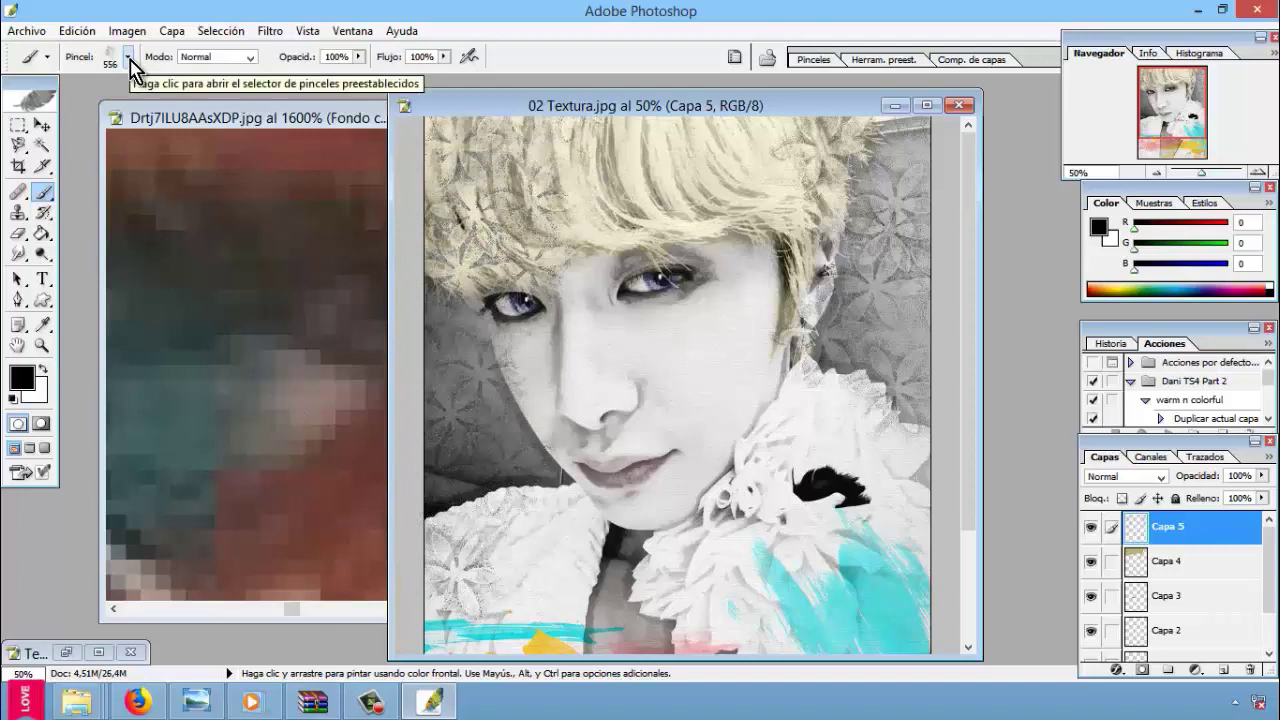
{"action": "scroll", "coordinate": [486, 640], "scroll_direction": "down", "scroll_amount": 3}
{"action": "mouse_move", "coordinate": [905, 460]}
{"action": "left_mouse_down"}
{"action": "mouse_move", "coordinate": [920, 594]}
{"action": "mouse_move", "coordinate": [885, 540]}
{"action": "left_mouse_up"}
{"action": "left_click_drag", "start_coordinate": [943, 443], "coordinate": [571, 423]}
{"action": "scroll", "coordinate": [571, 423], "scroll_direction": "up", "scroll_amount": 3}
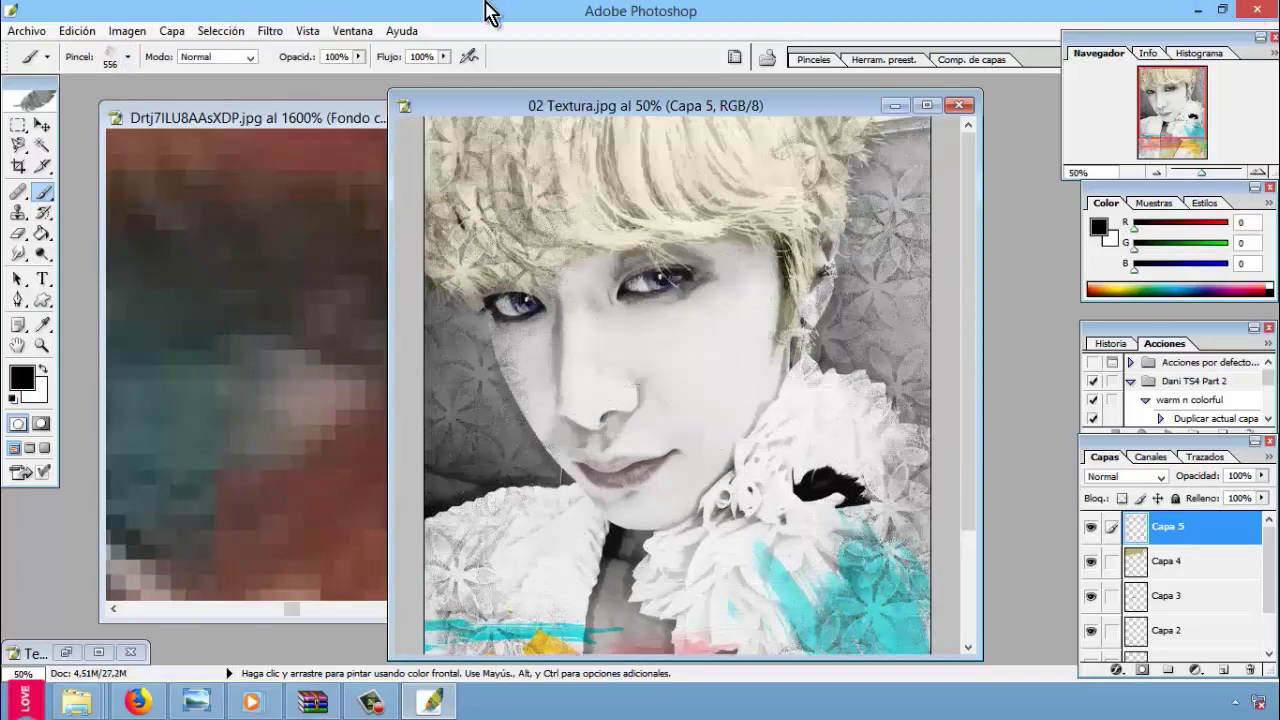
{"action": "right_click", "coordinate": [688, 305]}
{"action": "left_click", "coordinate": [714, 414]}
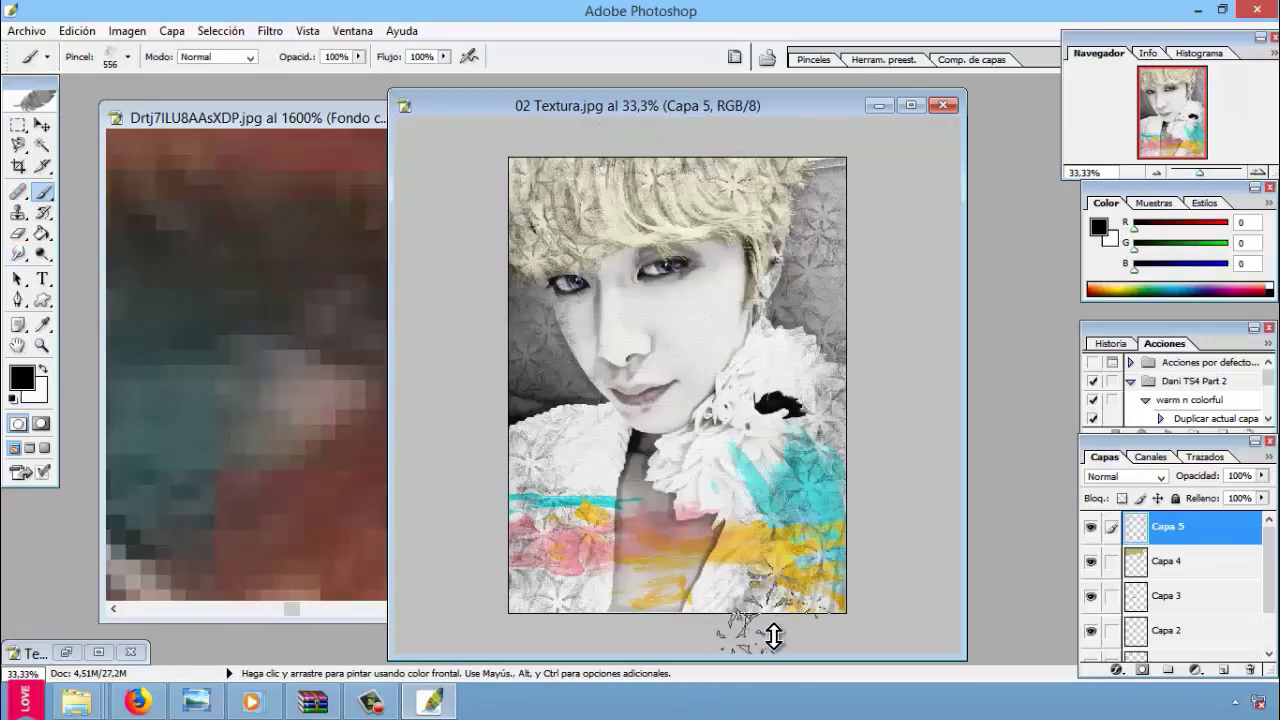
Step: Move Capa 1 to the top and set the Capa 5 texture layer to Superponer (Overlay)
{"action": "left_click", "coordinate": [1268, 600]}
{"action": "left_click_drag", "start_coordinate": [1165, 595], "coordinate": [1165, 525]}
{"action": "left_click", "coordinate": [1103, 478]}
{"action": "left_click", "coordinate": [1130, 318]}
{"action": "key", "text": "Down"}
{"action": "key", "text": "Down"}
{"action": "key", "text": "Down"}
{"action": "key", "text": "Down"}
{"action": "key", "text": "Down"}
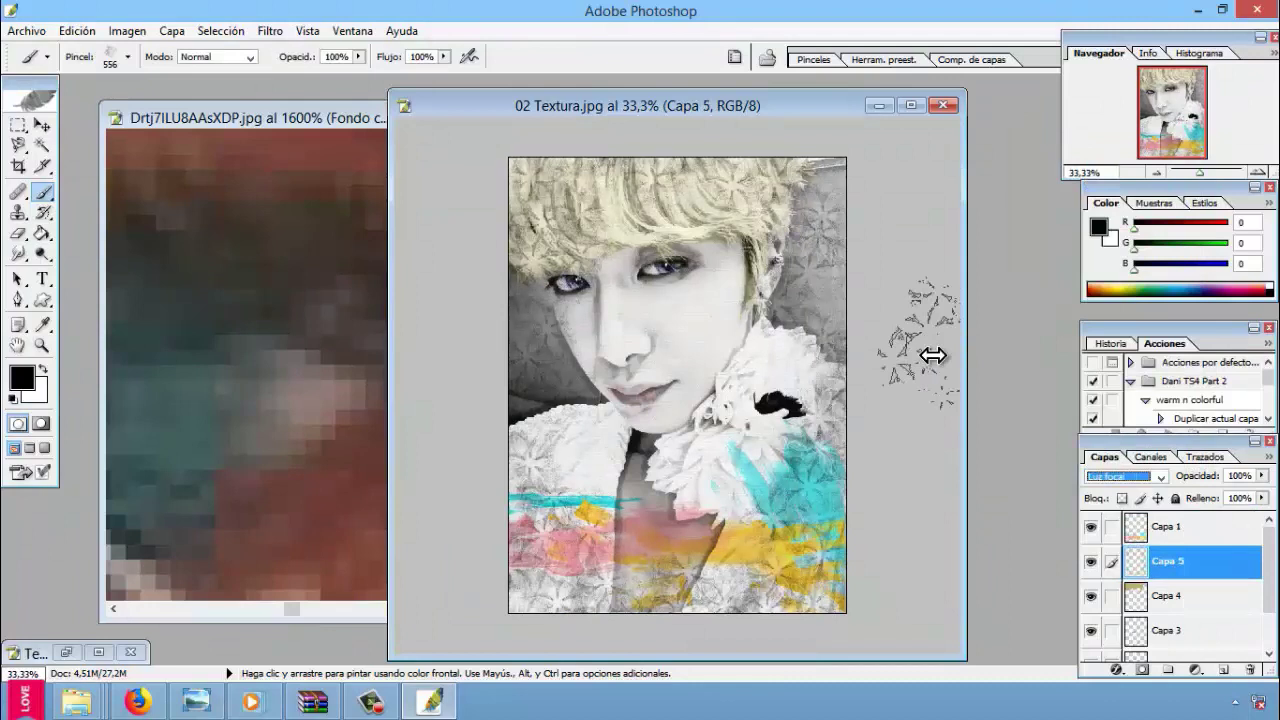
{"action": "key", "text": "Up"}
{"action": "key", "text": "Up"}
{"action": "key", "text": "Up"}
{"action": "key", "text": "Down"}
{"action": "key", "text": "Down"}
{"action": "key", "text": "Up"}
{"action": "key", "text": "Down"}
{"action": "key", "text": "Up"}
{"action": "key", "text": "Up"}
{"action": "key", "text": "Up"}
Step: Duplicate the Capa 5 texture layer and merge the copy back down
{"action": "right_click", "coordinate": [1195, 565]}
{"action": "left_click", "coordinate": [1074, 377]}
{"action": "key", "text": "Return"}
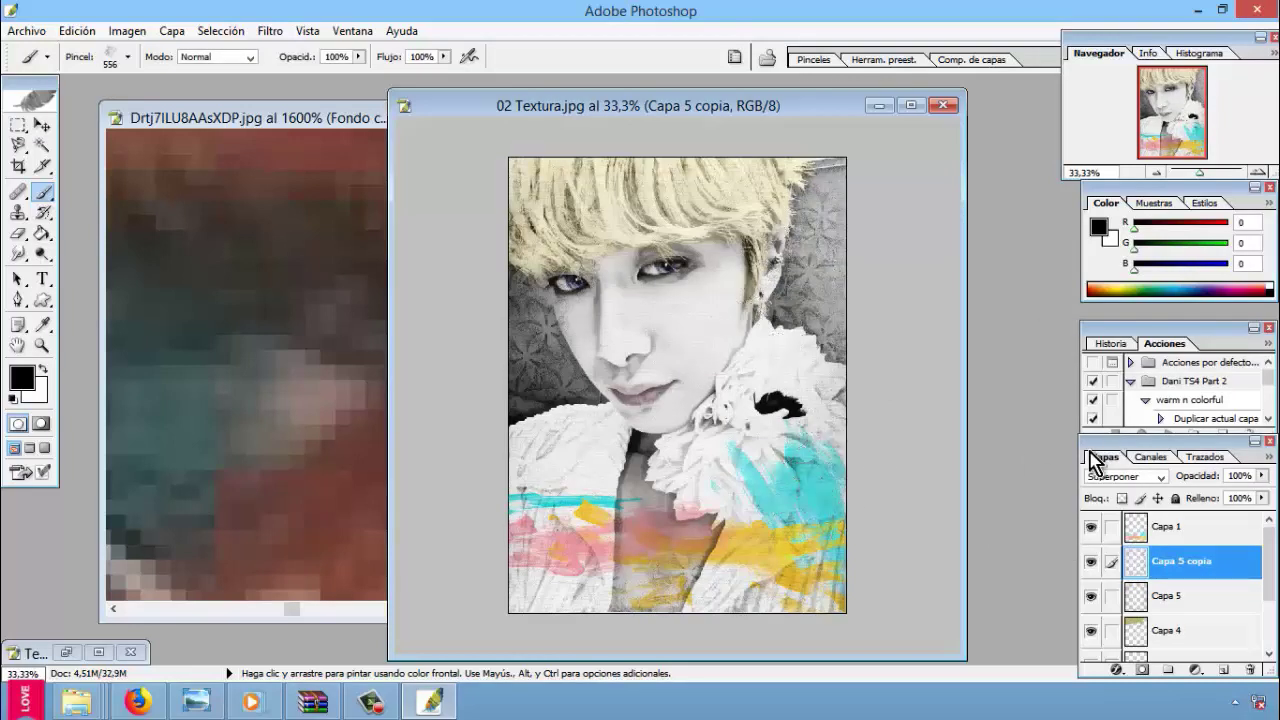
{"action": "key", "text": "ctrl+e"}
Step: Set Capa 1 to a colour-dodge blend at 78% opacity
{"action": "left_click", "coordinate": [1165, 526]}
{"action": "left_click", "coordinate": [1125, 476]}
{"action": "left_click", "coordinate": [1143, 240]}
{"action": "left_click_drag", "start_coordinate": [1196, 476], "coordinate": [943, 355]}
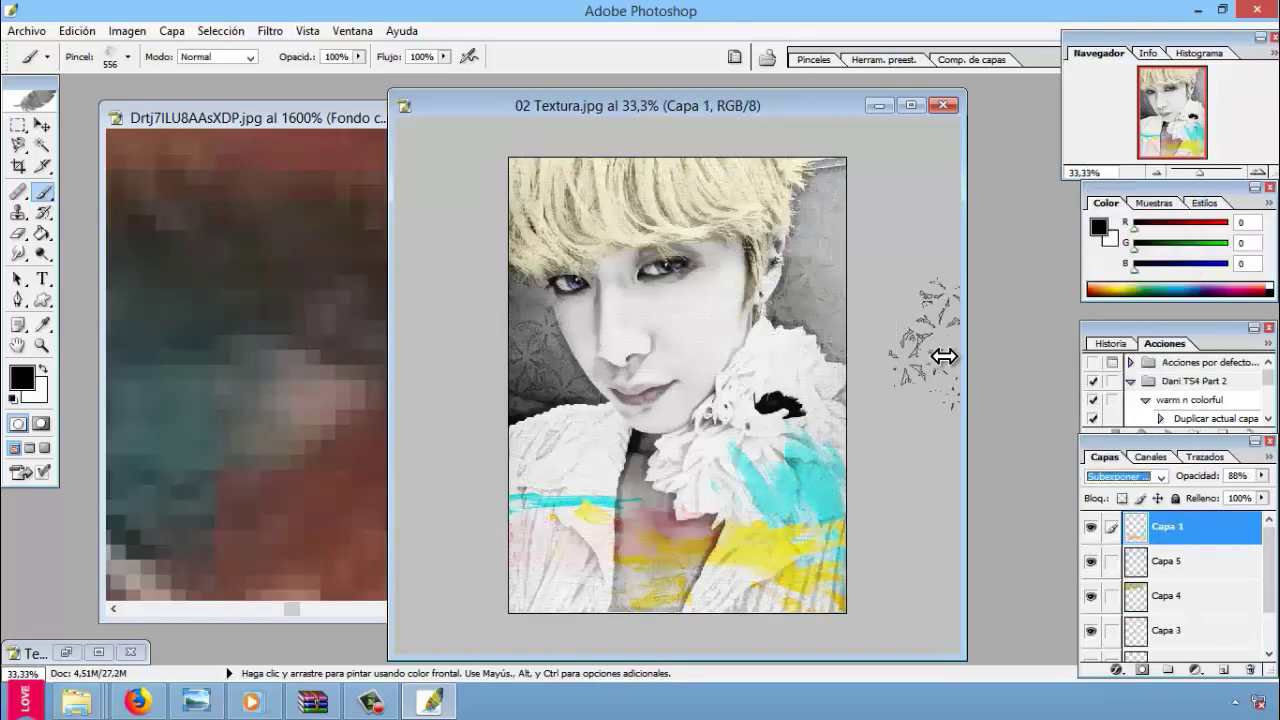
{"action": "mouse_move", "coordinate": [1262, 477]}
{"action": "left_mouse_down"}
{"action": "mouse_move", "coordinate": [1213, 500]}
{"action": "mouse_move", "coordinate": [1248, 500]}
{"action": "left_mouse_up"}
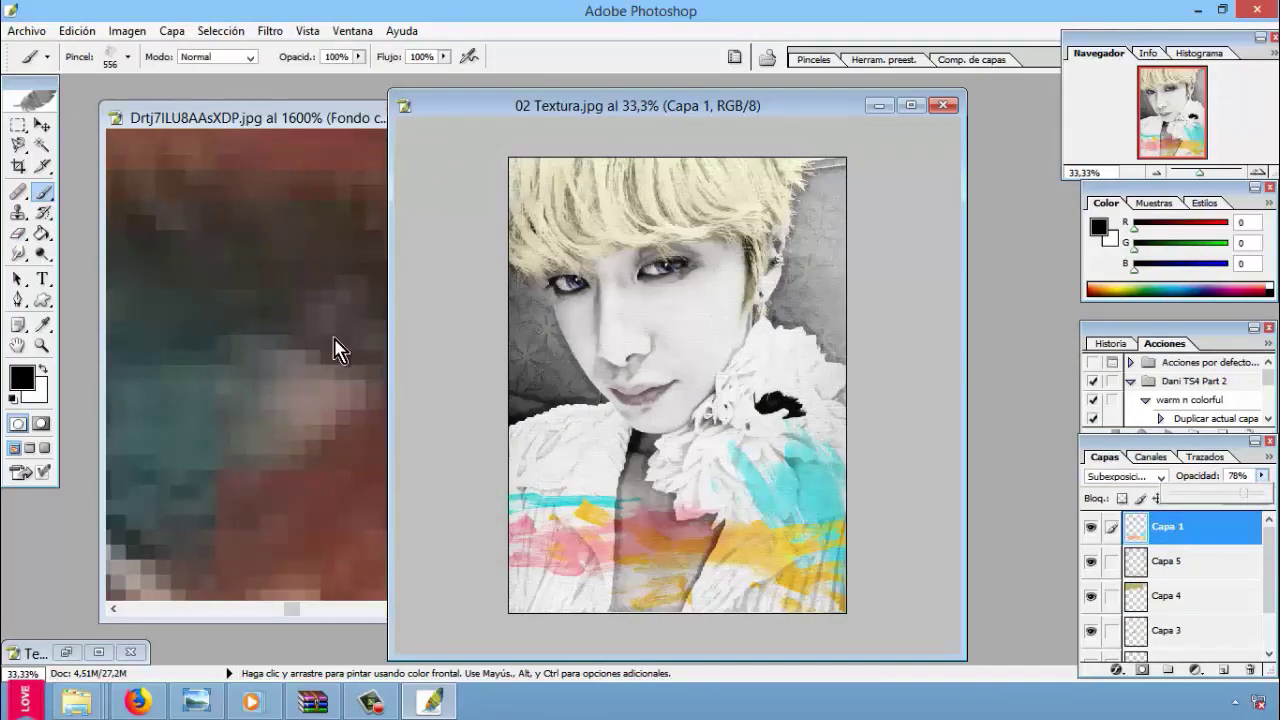
Step: Try the 198 Sakura brush, then stamp a 1134 line pattern at the image bottom
{"action": "left_click", "coordinate": [127, 57]}
{"action": "left_click", "coordinate": [115, 222]}
{"action": "left_click", "coordinate": [430, 290]}
{"action": "left_click", "coordinate": [127, 57]}
{"action": "left_click", "coordinate": [185, 482]}
{"action": "left_click", "coordinate": [720, 580]}
Step: Undo the line-pattern stamp, choose the 1004 texture brush and set a purple foreground
{"action": "left_click", "coordinate": [75, 31]}
{"action": "left_click", "coordinate": [100, 49]}
{"action": "left_click", "coordinate": [127, 57]}
{"action": "scroll", "coordinate": [205, 470], "scroll_direction": "down", "scroll_amount": 3}
{"action": "left_click", "coordinate": [355, 477]}
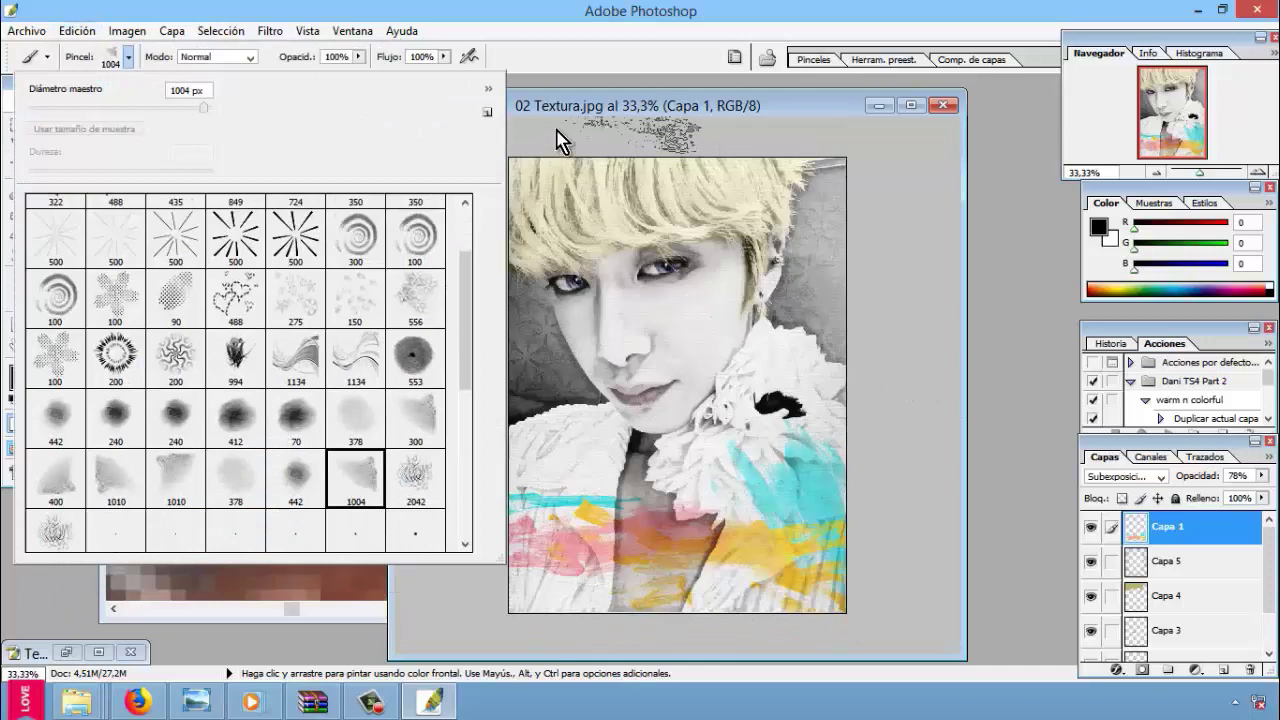
{"action": "left_click", "coordinate": [557, 140]}
{"action": "left_click", "coordinate": [21, 378]}
{"action": "left_click", "coordinate": [991, 252]}
Step: Add layer Capa 6 and stamp pink-purple 1004 texture across the top of the hair
{"action": "left_click", "coordinate": [1222, 669]}
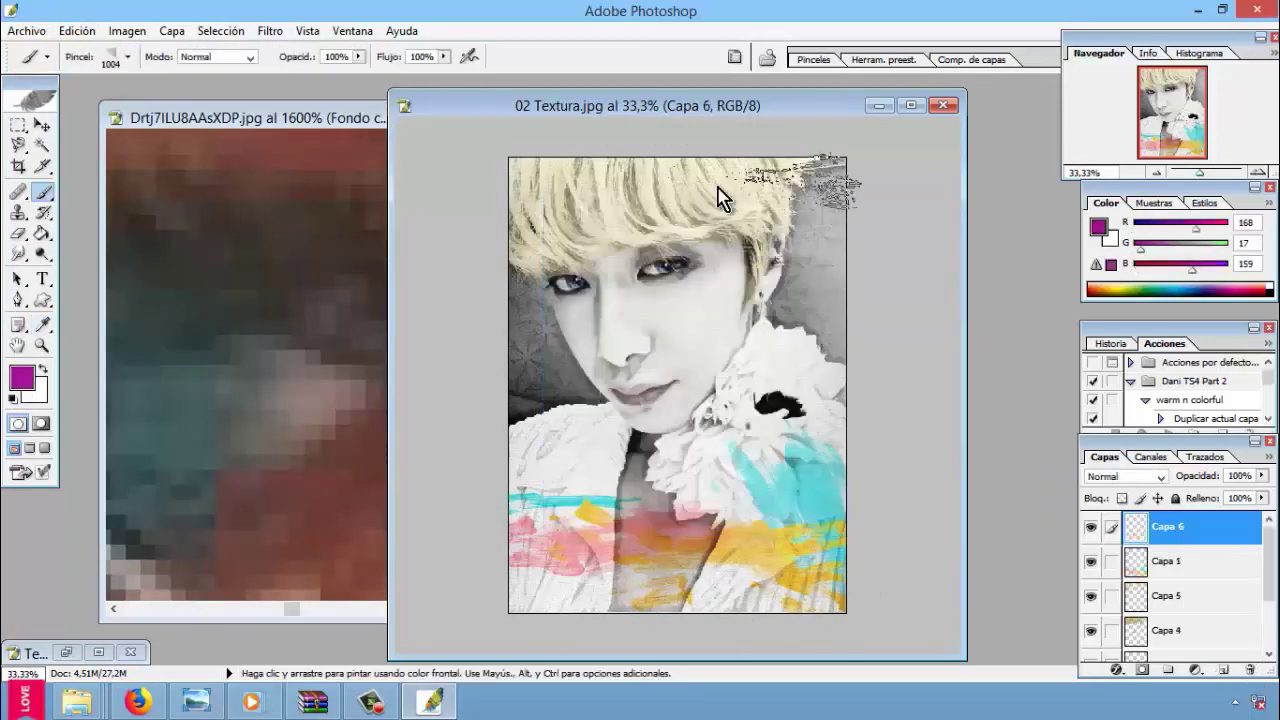
{"action": "left_click", "coordinate": [722, 198]}
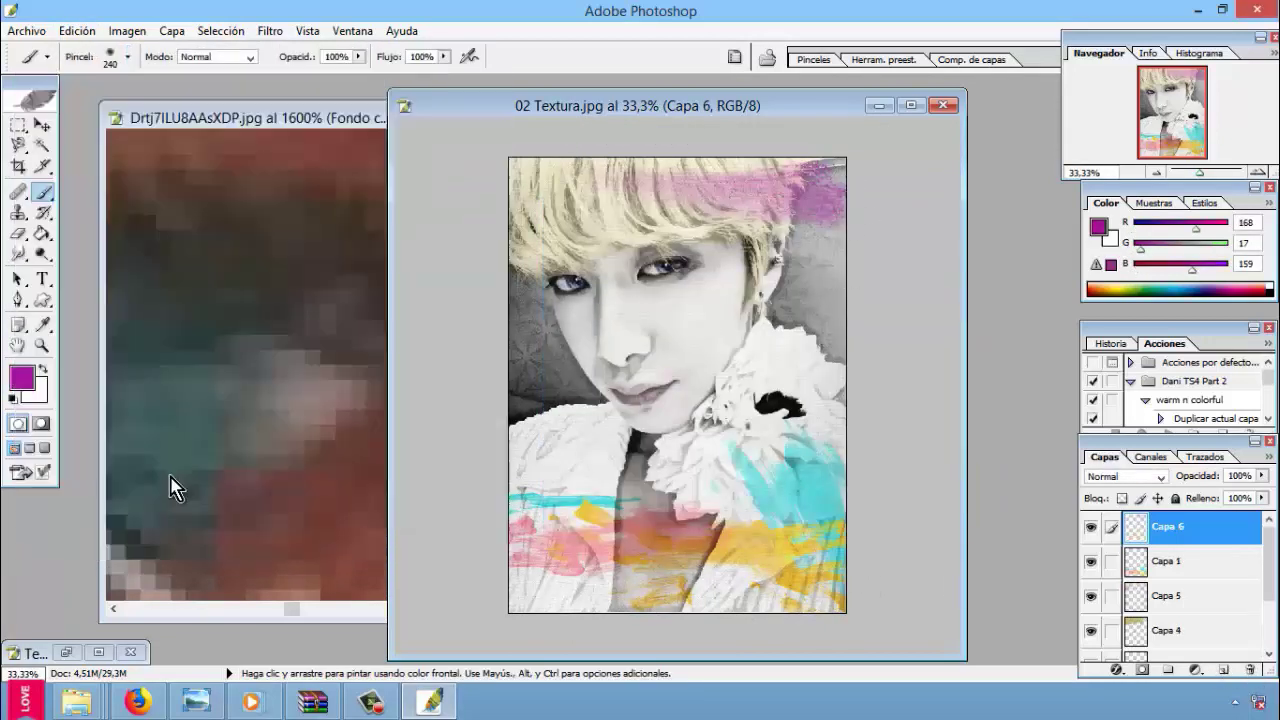
{"action": "left_click", "coordinate": [355, 475]}
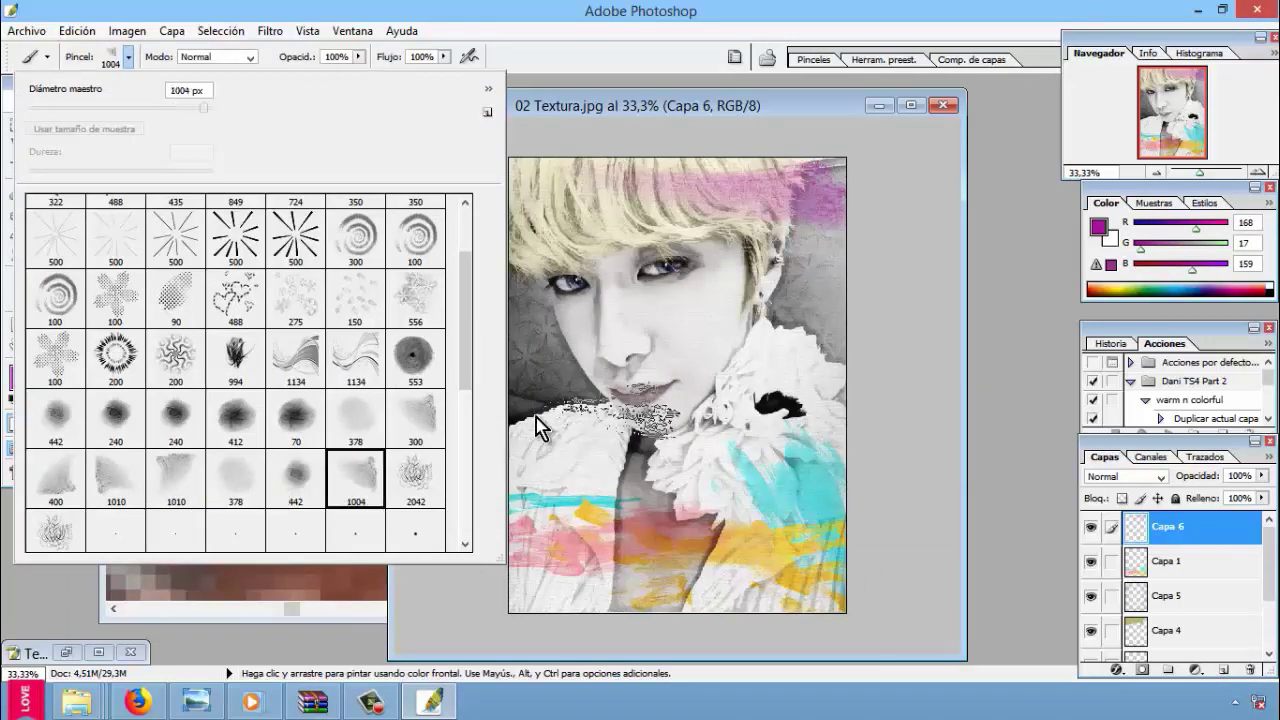
{"action": "left_click", "coordinate": [565, 455]}
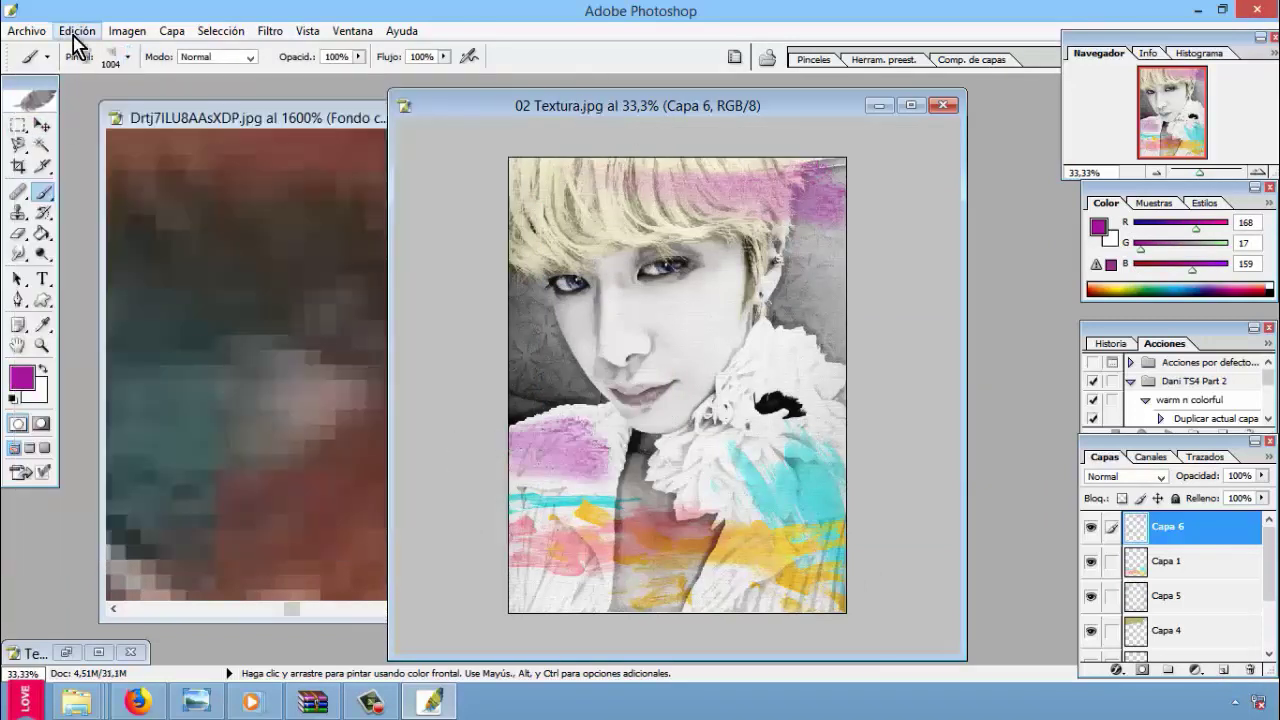
{"action": "left_click", "coordinate": [58, 31]}
Step: Try the 378 soft and 2042 scribble brushes, undoing the scribble stamp
{"action": "left_click", "coordinate": [85, 45]}
{"action": "left_click", "coordinate": [118, 57]}
{"action": "double_click", "coordinate": [235, 483]}
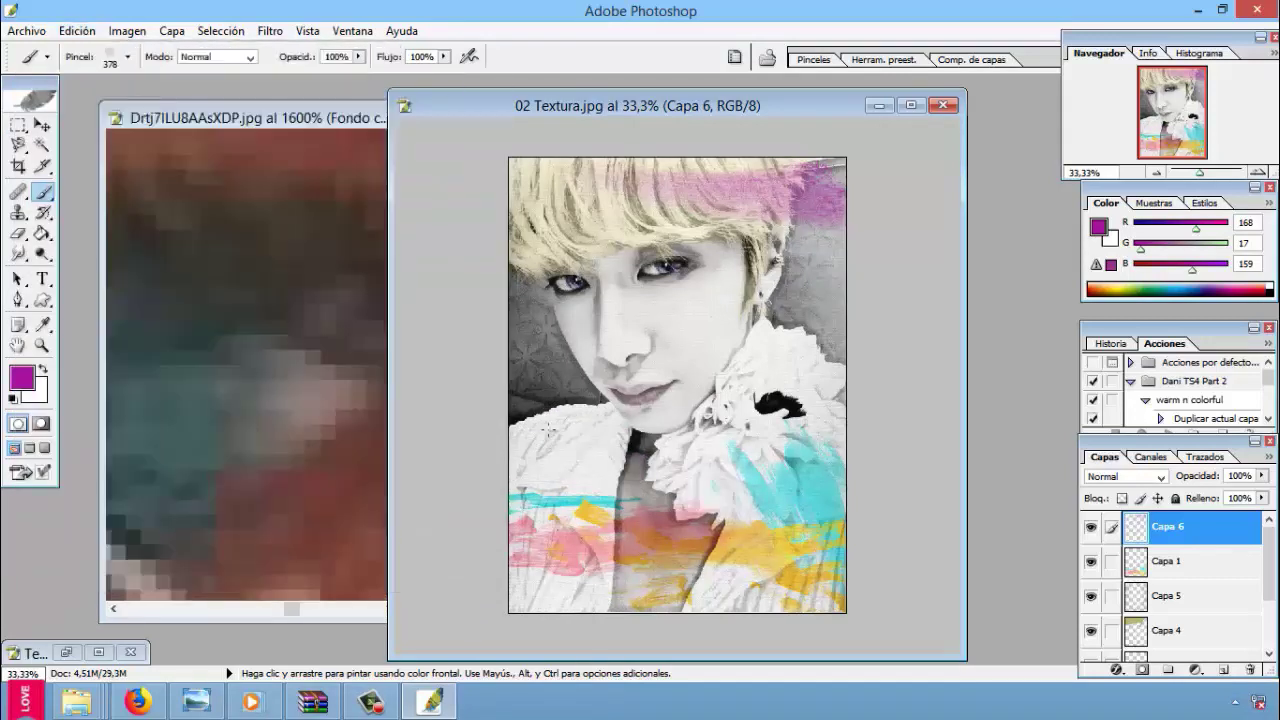
{"action": "left_click", "coordinate": [127, 57]}
{"action": "double_click", "coordinate": [316, 480]}
{"action": "left_click", "coordinate": [678, 385]}
{"action": "left_click", "coordinate": [77, 31]}
{"action": "left_click", "coordinate": [110, 94]}
Step: Add another empty layer, Capa 7, keeping the current foreground colour
{"action": "key", "text": "ctrl+shift+alt+n"}
{"action": "left_click", "coordinate": [20, 378]}
{"action": "key", "text": "Escape"}
{"action": "left_click", "coordinate": [127, 57]}
Step: Stamp purple 1010 texture near the chin and set the layer to Multiplicar
{"action": "left_click", "coordinate": [115, 478]}
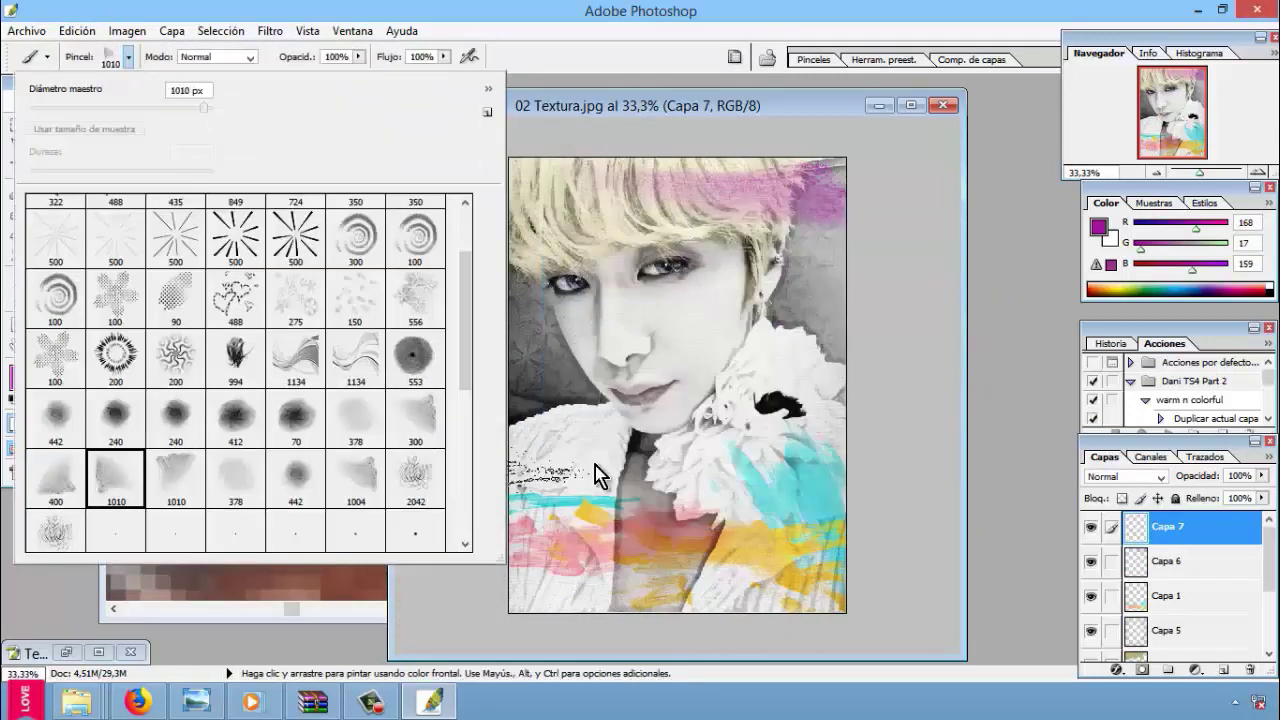
{"action": "left_click", "coordinate": [594, 471]}
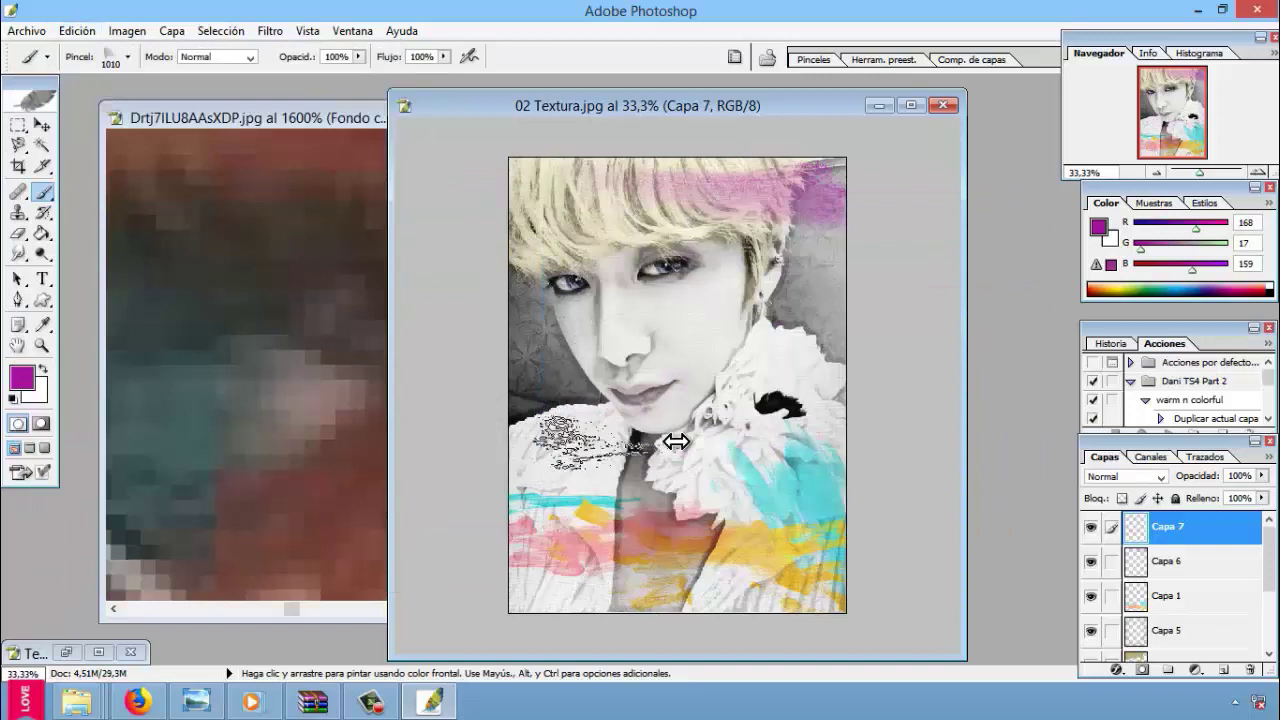
{"action": "left_click", "coordinate": [1125, 476]}
{"action": "left_click", "coordinate": [1120, 203]}
{"action": "key", "text": "l"}
{"action": "key", "text": "l"}
Step: Try blend modes on Capa 6 and Capa 7, settling Capa 7 on Exclusión and hiding Capa 1
{"action": "left_click", "coordinate": [1175, 565]}
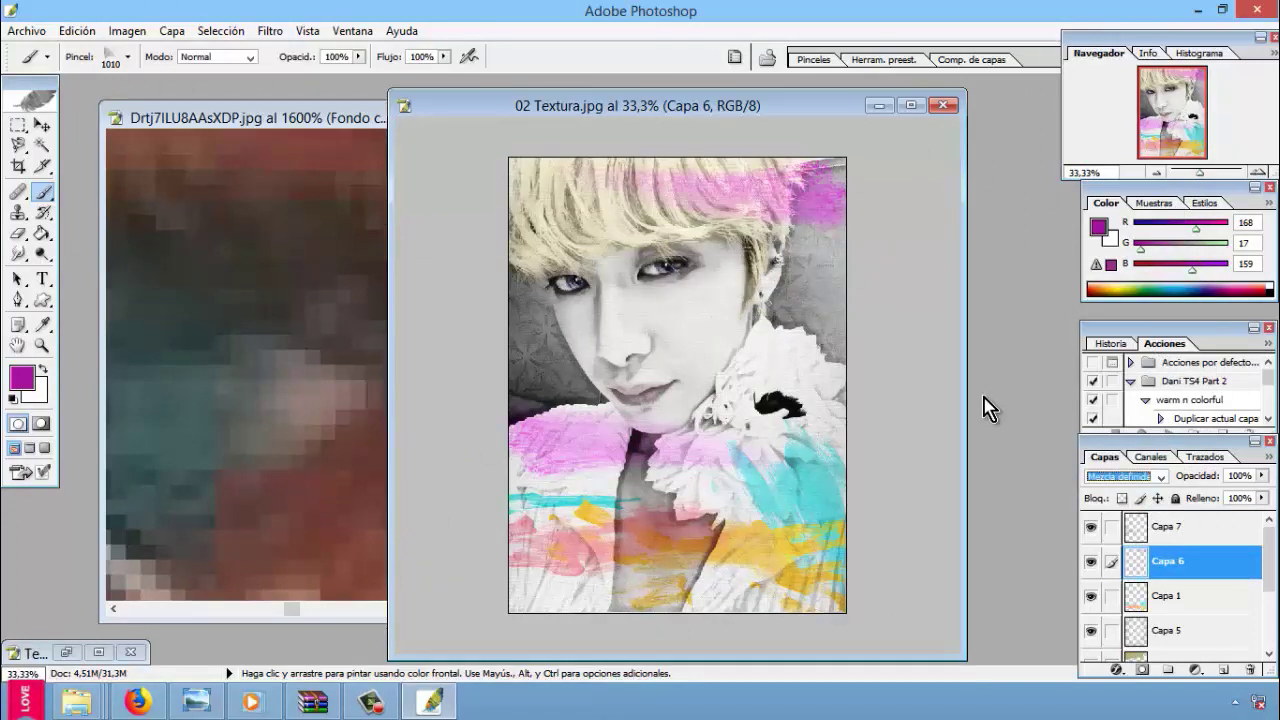
{"action": "key", "text": "Down"}
{"action": "key", "text": "Down"}
{"action": "key", "text": "Down"}
{"action": "key", "text": "Up"}
{"action": "key", "text": "Down"}
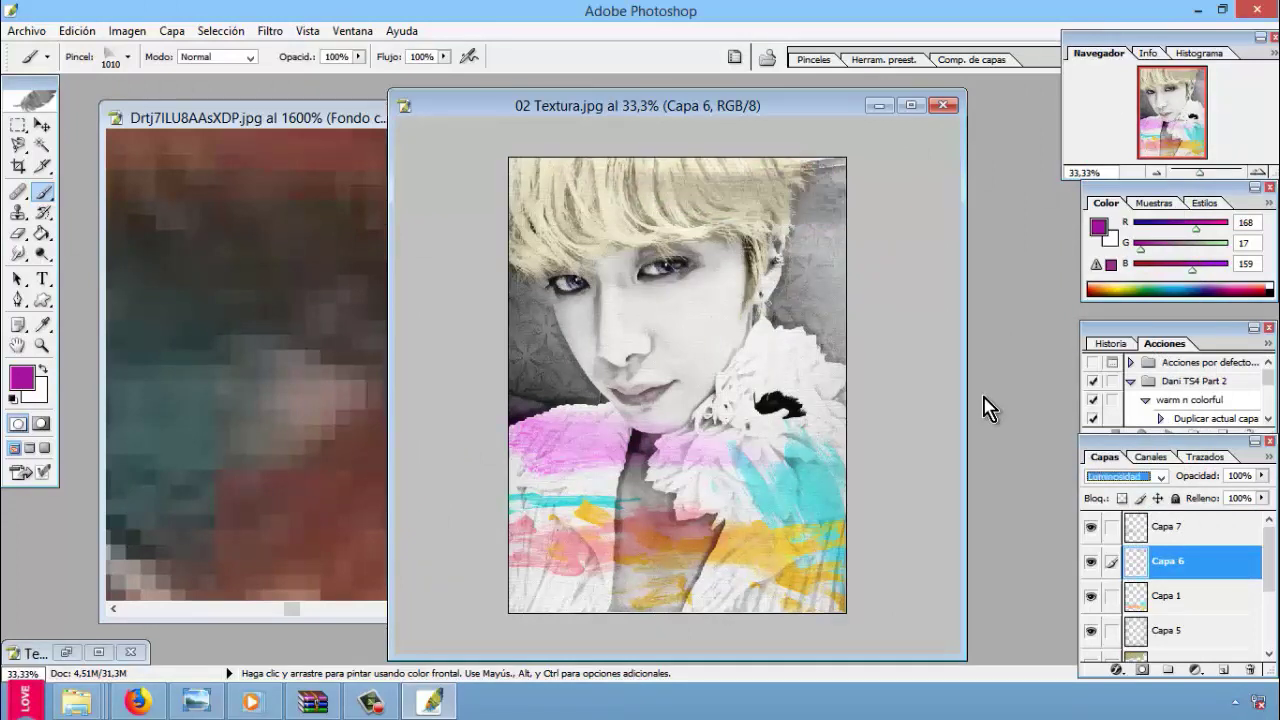
{"action": "left_click", "coordinate": [1166, 526]}
{"action": "left_click", "coordinate": [1125, 476]}
{"action": "key", "text": "Down"}
{"action": "key", "text": "Down"}
{"action": "key", "text": "Down"}
{"action": "key", "text": "Down"}
{"action": "key", "text": "Down"}
{"action": "key", "text": "Down"}
{"action": "key", "text": "Down"}
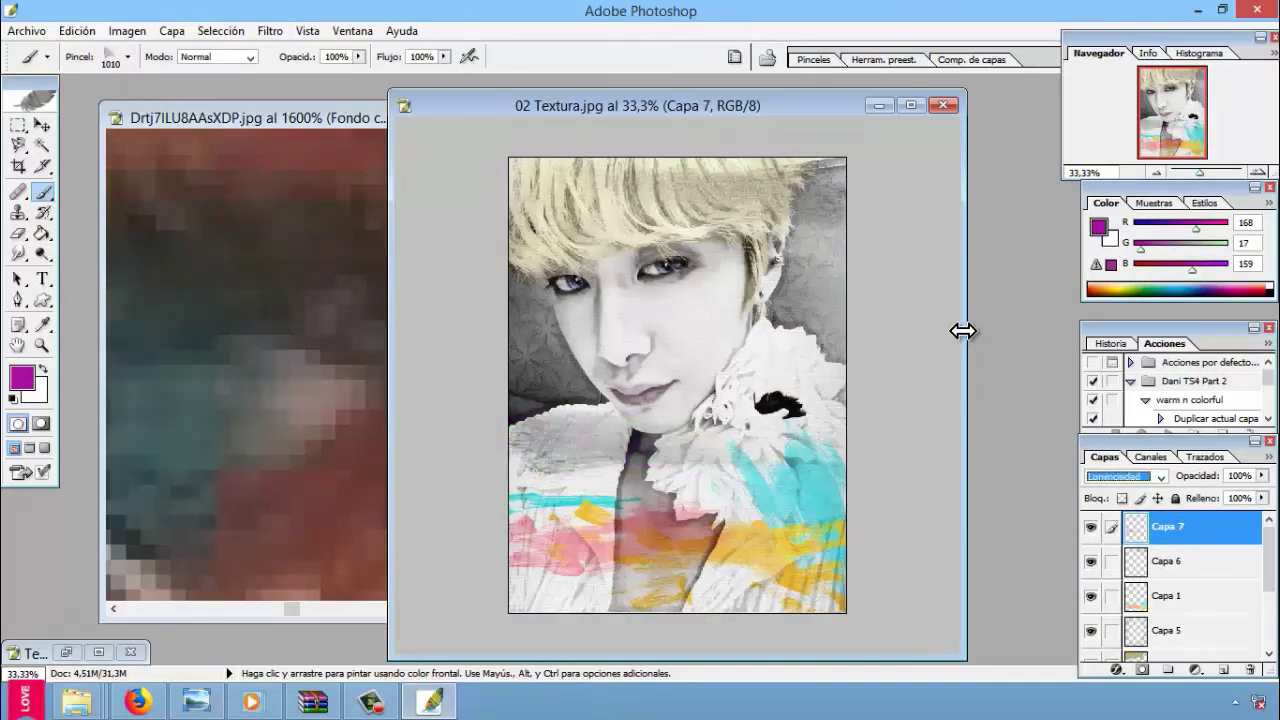
{"action": "left_click", "coordinate": [1090, 600]}
{"action": "left_click", "coordinate": [1090, 600]}
{"action": "key", "text": "Up"}
{"action": "key", "text": "Up"}
{"action": "key", "text": "Up"}
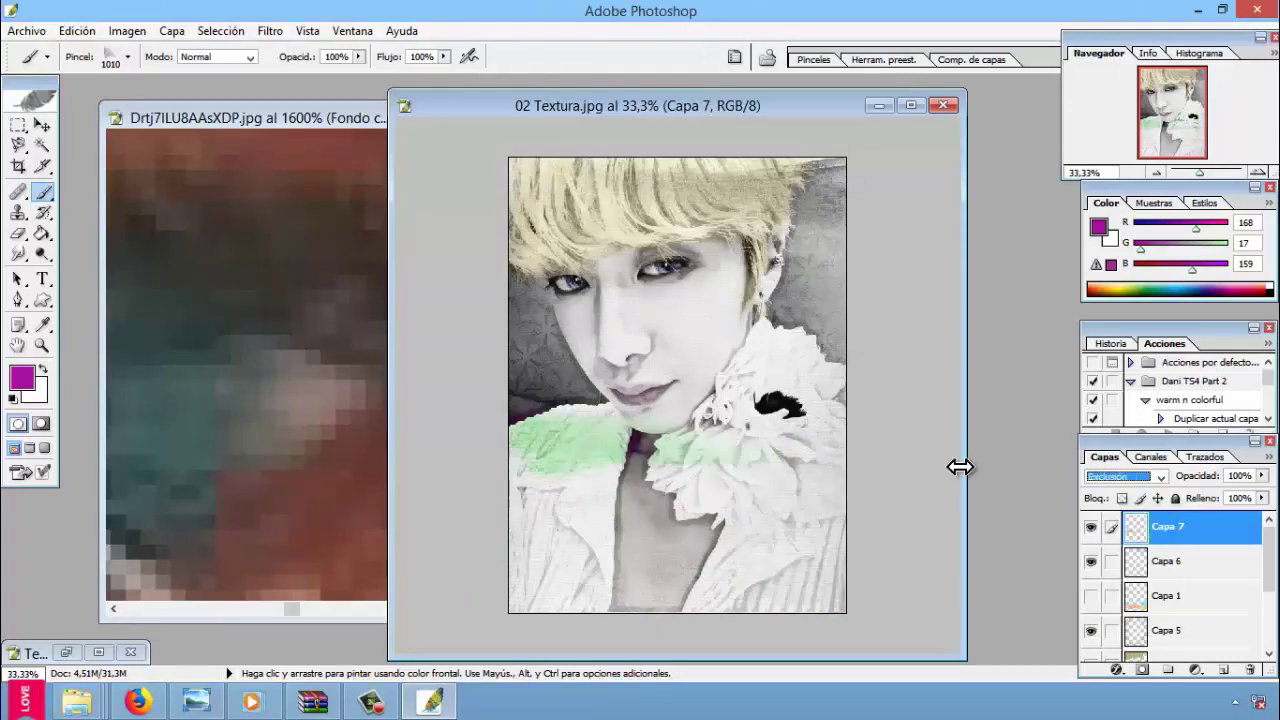
Step: Set Capa 6 to a colour-dodge blend mode
{"action": "left_click", "coordinate": [1172, 562]}
{"action": "left_click", "coordinate": [1125, 476]}
{"action": "left_click", "coordinate": [1130, 214]}
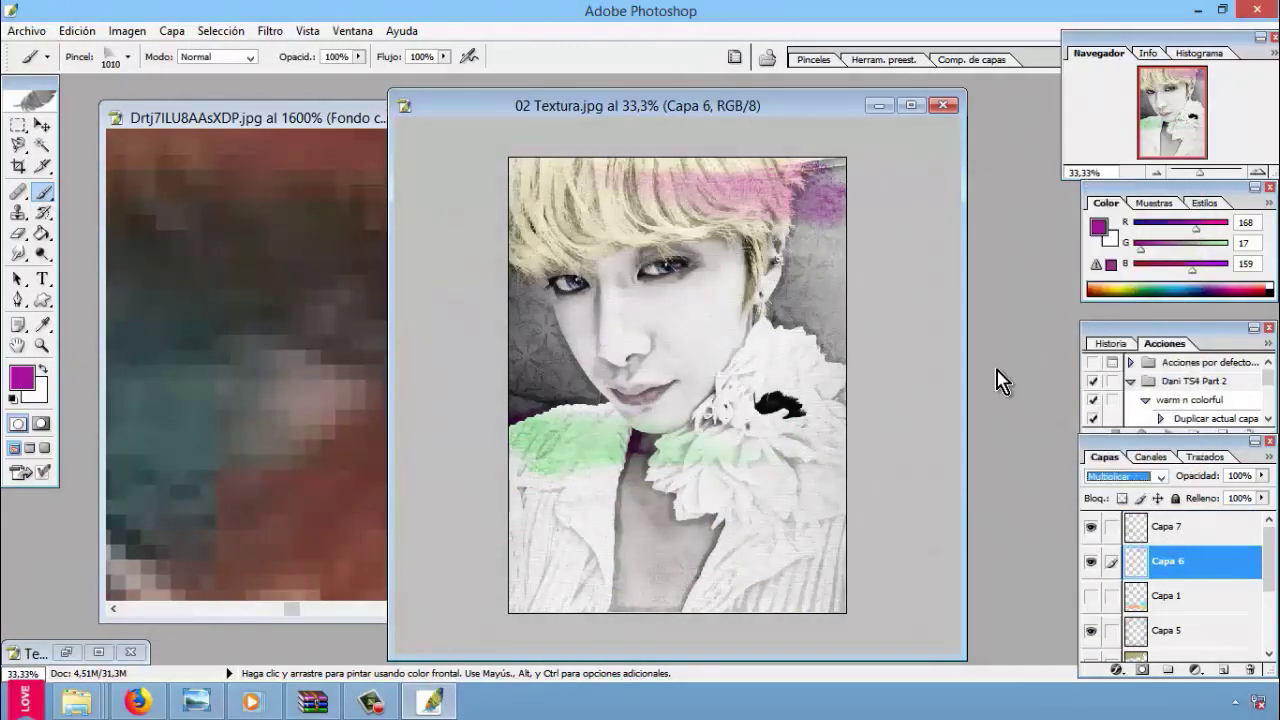
{"action": "left_click", "coordinate": [21, 378]}
Step: Set a blue foreground colour for painting
{"action": "left_click", "coordinate": [826, 352]}
{"action": "left_click", "coordinate": [980, 252]}
{"action": "left_click", "coordinate": [127, 57]}
{"action": "left_click", "coordinate": [170, 490]}
{"action": "key", "text": "Return"}
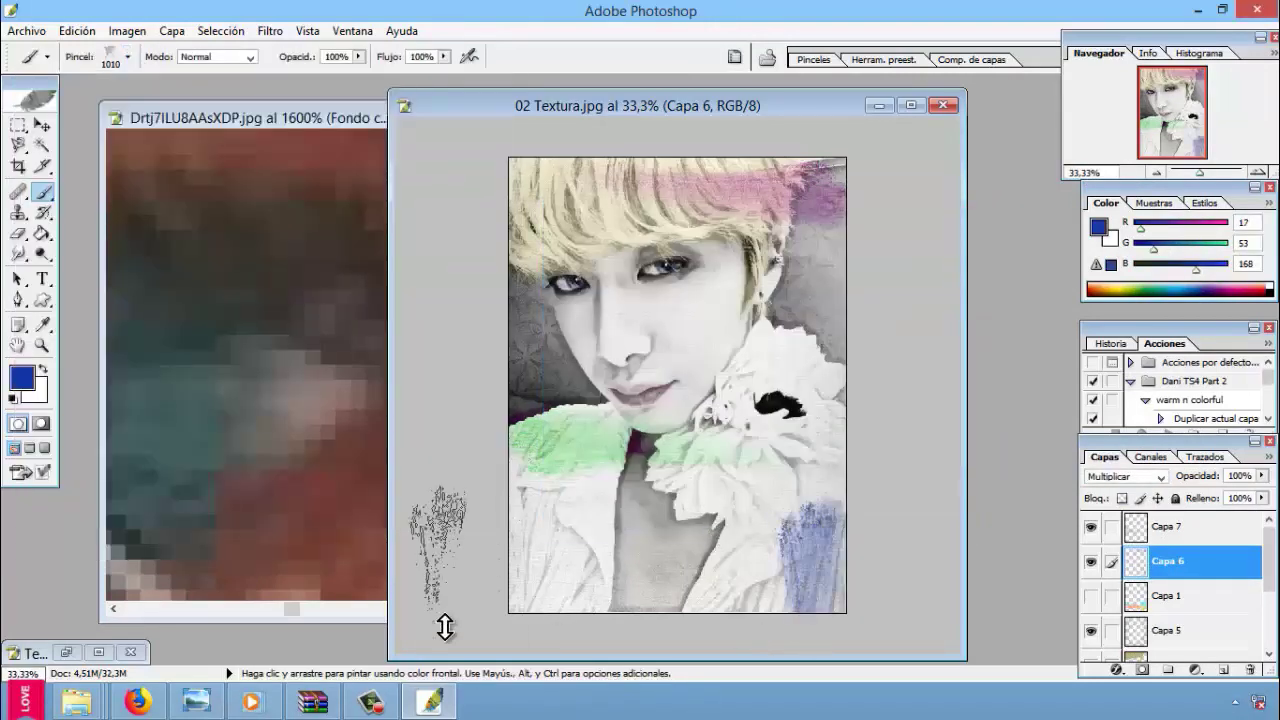
Step: Change the foreground to pink and test a 400 px brush stroke, then undo it
{"action": "left_click", "coordinate": [21, 378]}
{"action": "mouse_move", "coordinate": [826, 360]}
{"action": "left_mouse_down"}
{"action": "mouse_move", "coordinate": [826, 488]}
{"action": "mouse_move", "coordinate": [826, 280]}
{"action": "left_mouse_up"}
{"action": "left_click", "coordinate": [980, 245]}
{"action": "left_click", "coordinate": [127, 57]}
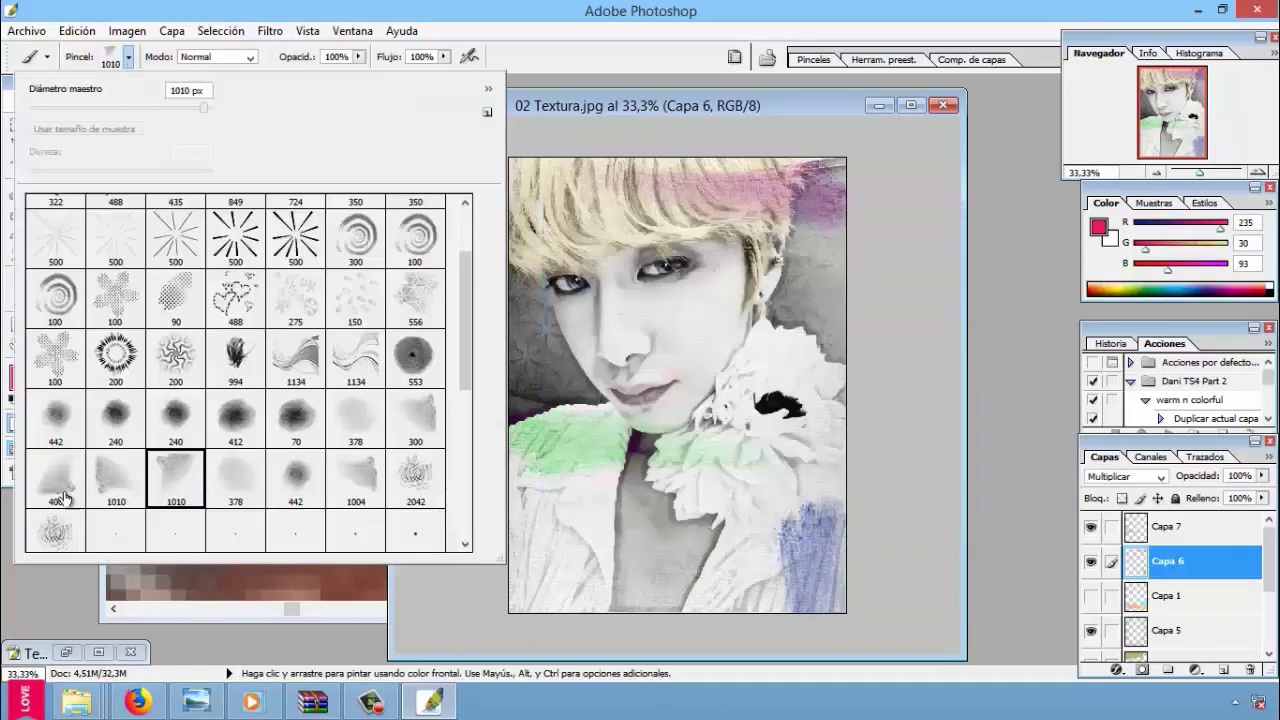
{"action": "double_click", "coordinate": [56, 479]}
{"action": "left_click_drag", "start_coordinate": [592, 600], "coordinate": [577, 559]}
{"action": "left_click", "coordinate": [76, 30]}
Step: Dab soft pink with the 378 px brush on the lower portrait, then step back twice
{"action": "left_click", "coordinate": [95, 48]}
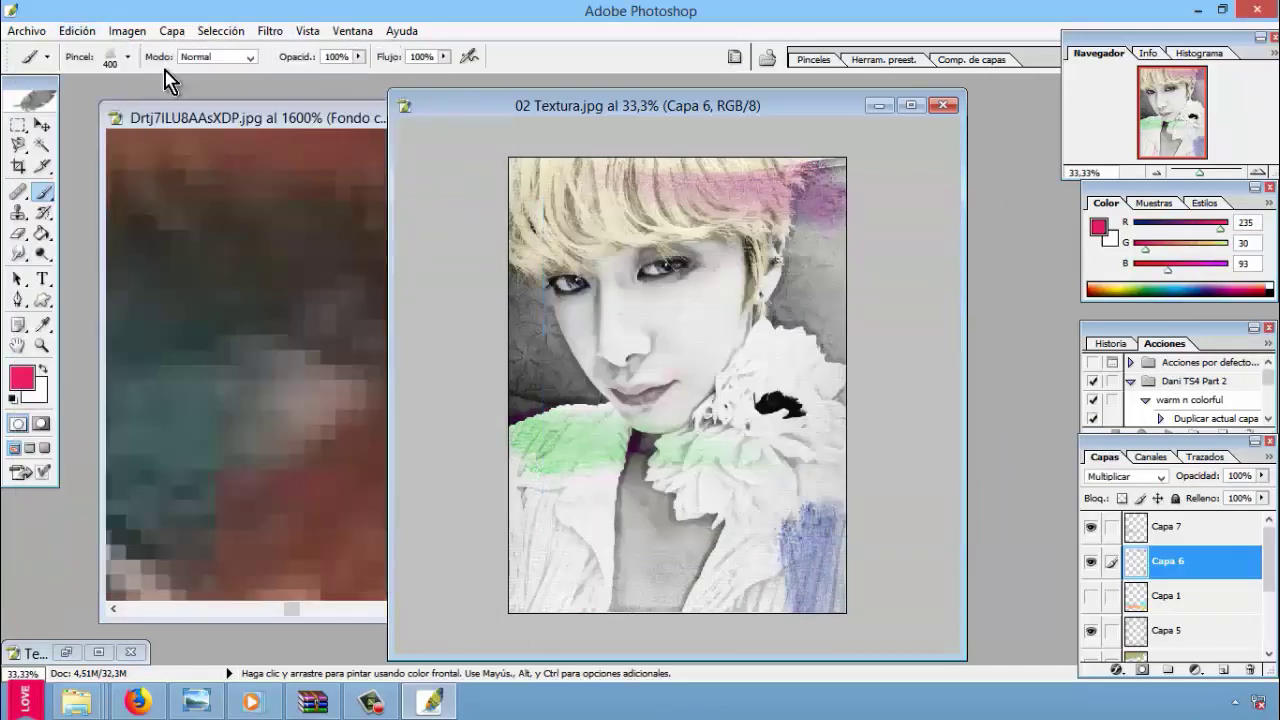
{"action": "left_click", "coordinate": [175, 418]}
{"action": "left_click", "coordinate": [235, 478]}
{"action": "left_click", "coordinate": [645, 550]}
{"action": "left_click", "coordinate": [76, 30]}
{"action": "left_click", "coordinate": [100, 91]}
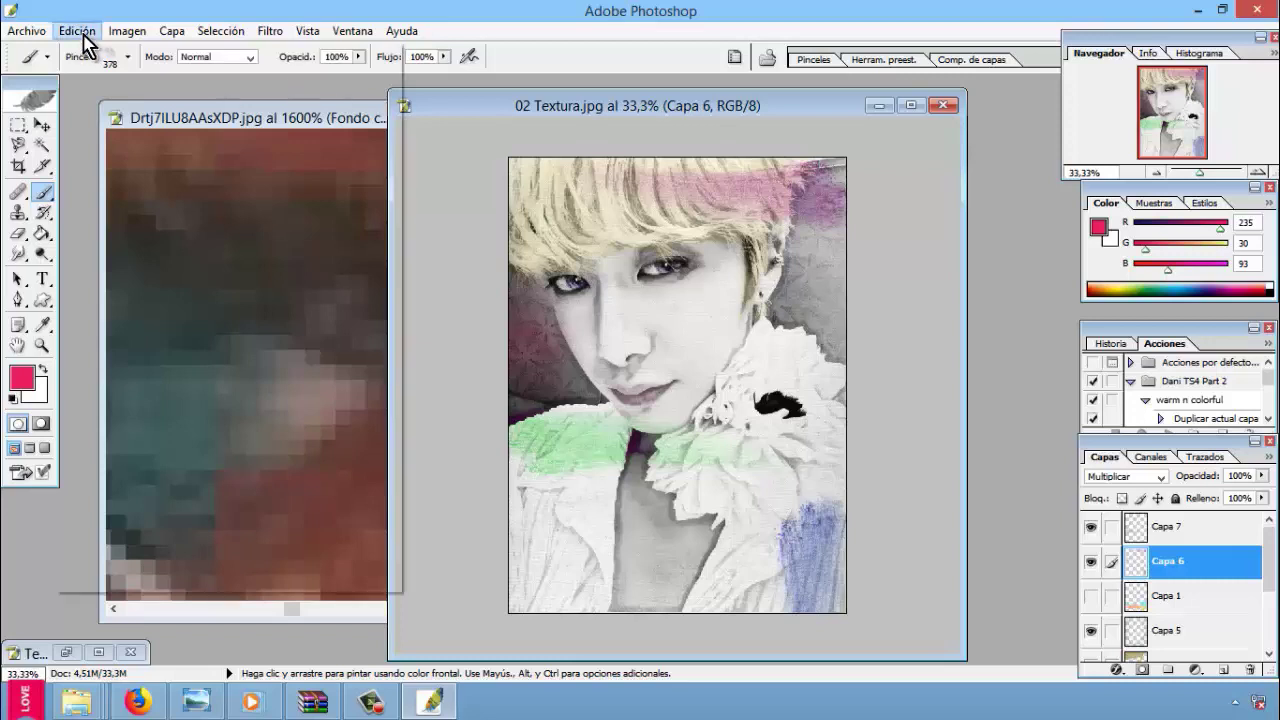
{"action": "left_click", "coordinate": [76, 30]}
{"action": "left_click", "coordinate": [100, 91]}
Step: Try a large pink dab on the chest with the 553 px soft brush and undo it
{"action": "left_click", "coordinate": [127, 57]}
{"action": "left_click", "coordinate": [175, 357]}
{"action": "left_click", "coordinate": [235, 297]}
{"action": "left_click", "coordinate": [415, 357]}
{"action": "left_click", "coordinate": [598, 590]}
{"action": "left_click", "coordinate": [76, 30]}
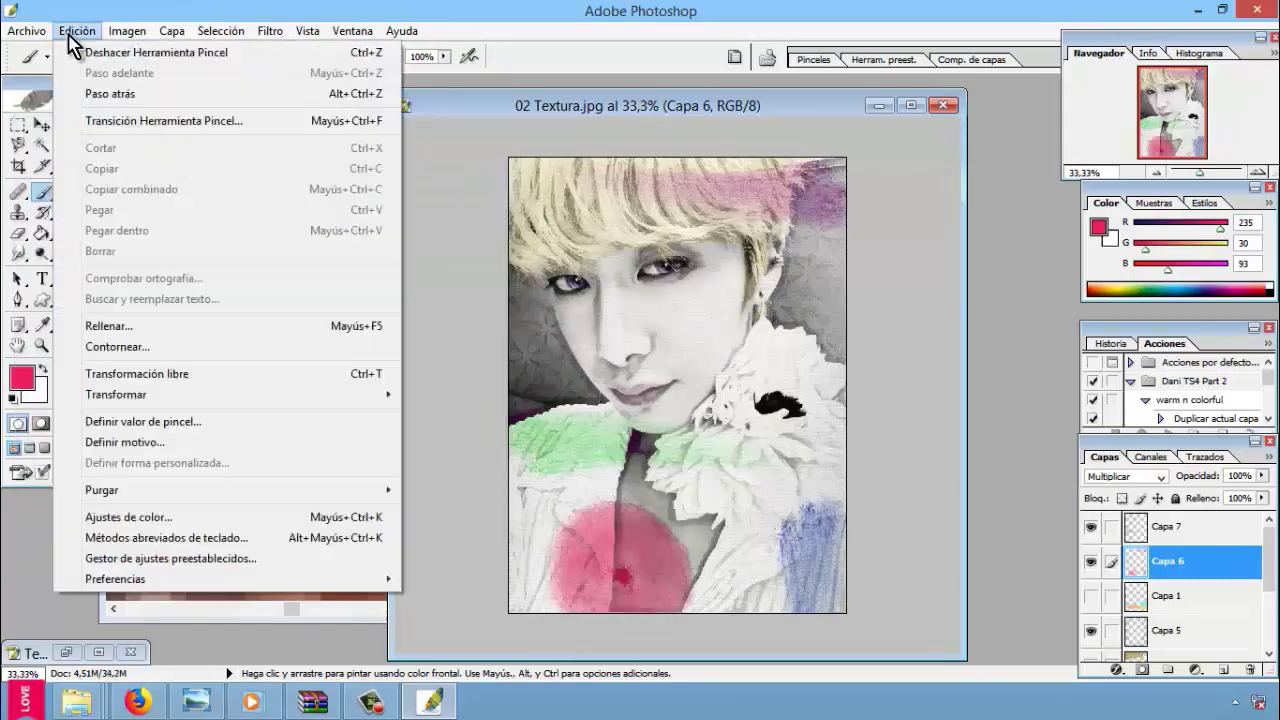
{"action": "left_click", "coordinate": [100, 91]}
{"action": "left_click", "coordinate": [605, 560]}
{"action": "left_click", "coordinate": [76, 30]}
{"action": "left_click", "coordinate": [100, 91]}
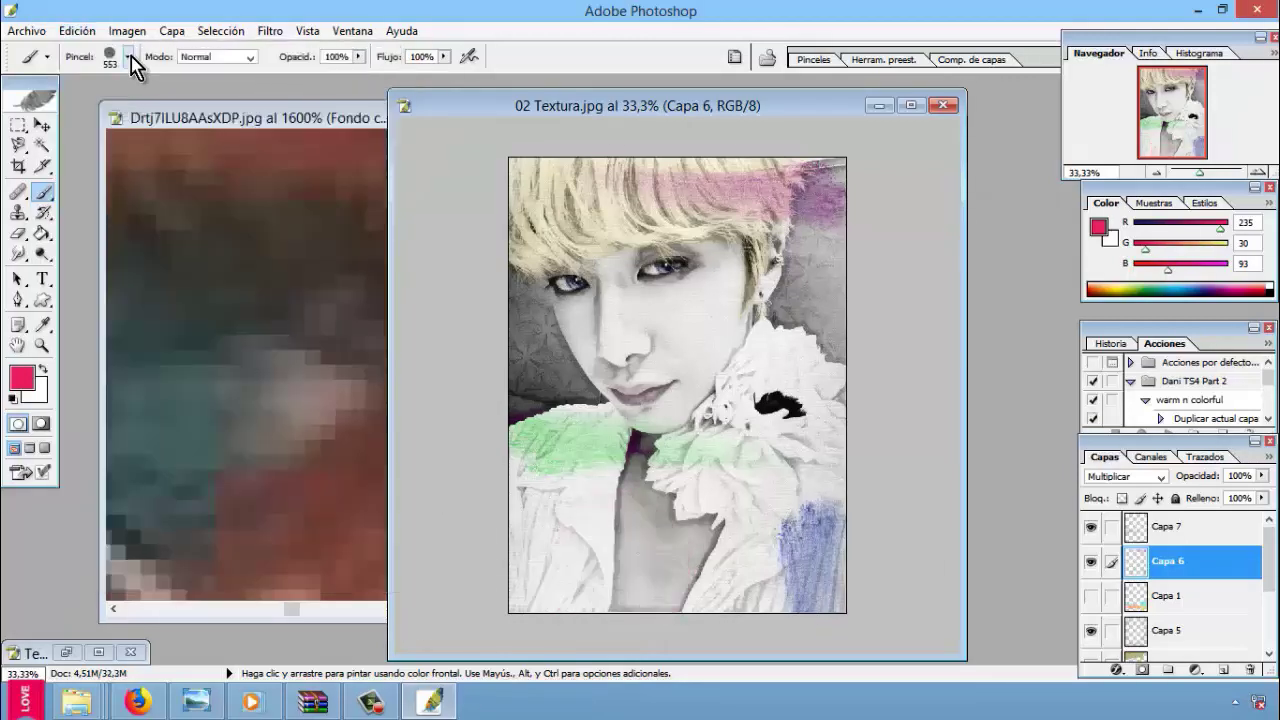
Step: Dab pink on the lower chest with the 412 px and 553 px soft brushes
{"action": "left_click", "coordinate": [121, 57]}
{"action": "left_click", "coordinate": [229, 423]}
{"action": "left_click", "coordinate": [605, 563]}
{"action": "left_click", "coordinate": [655, 548]}
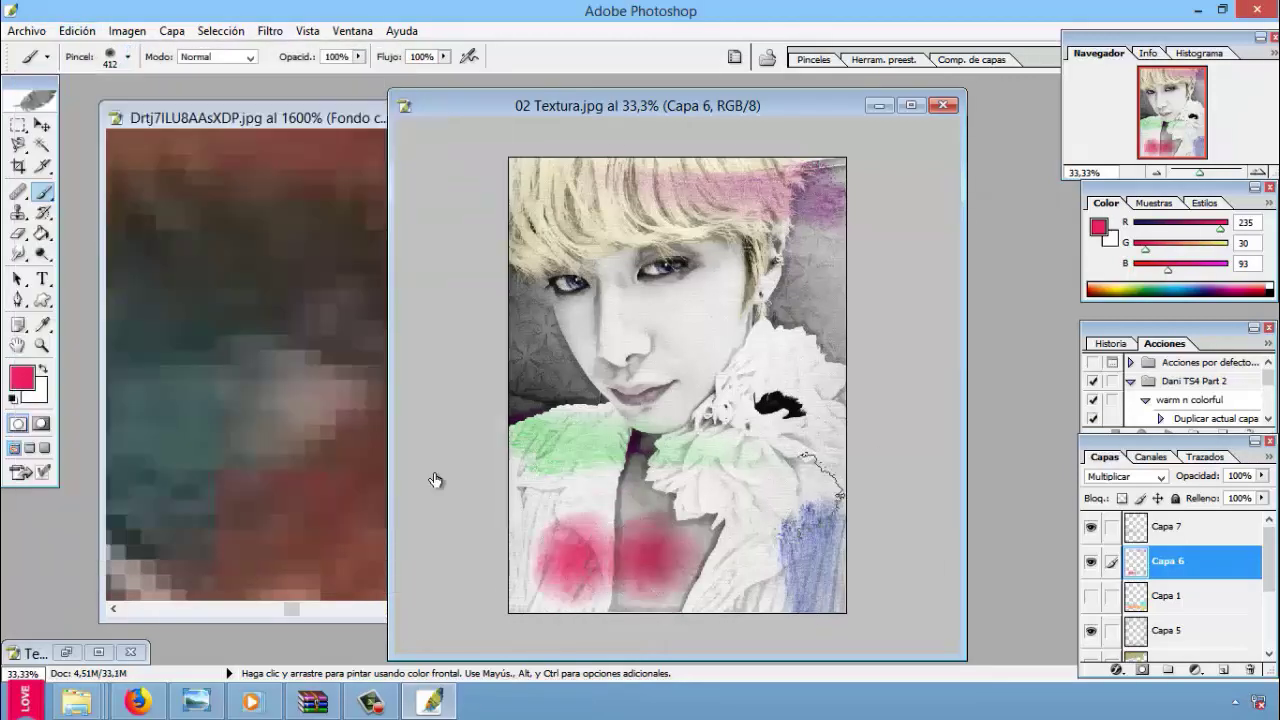
{"action": "left_click", "coordinate": [80, 31]}
{"action": "left_click", "coordinate": [100, 89]}
{"action": "left_click", "coordinate": [127, 57]}
{"action": "left_click", "coordinate": [418, 358]}
{"action": "left_click", "coordinate": [615, 590]}
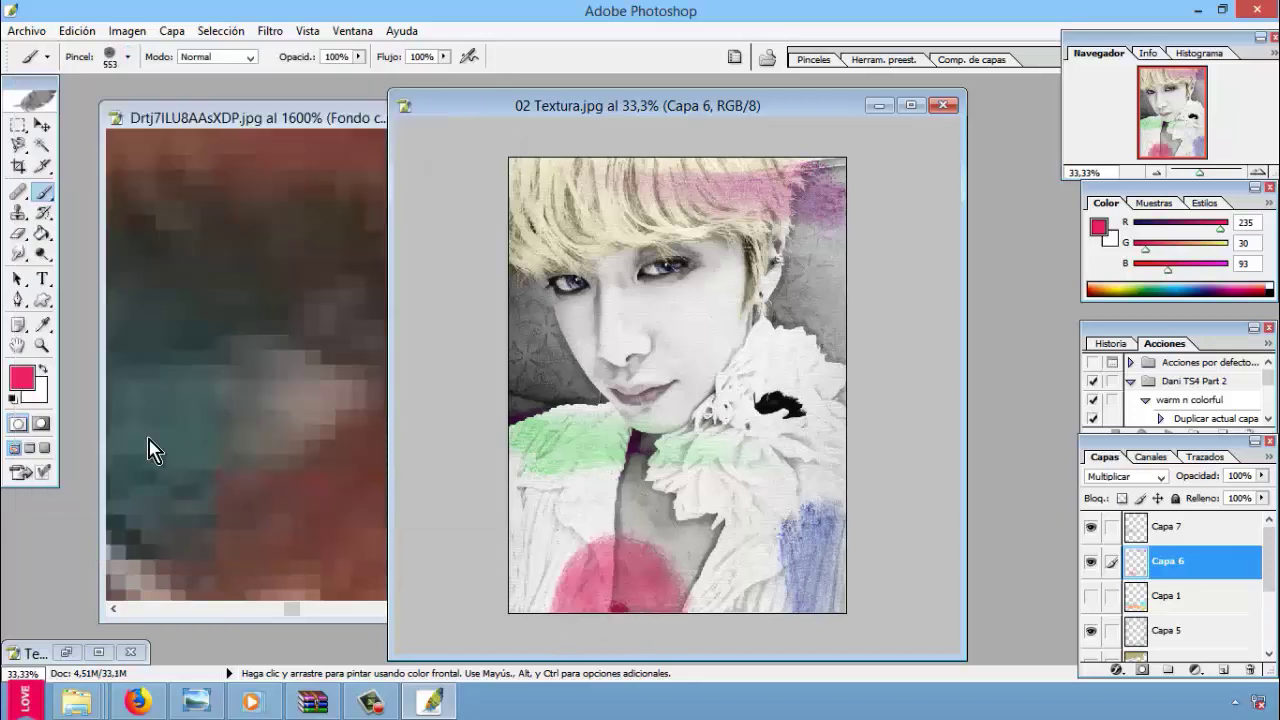
Step: Undo the bottom pink dab and add a new empty layer, Capa 8, on top
{"action": "left_click", "coordinate": [1261, 476]}
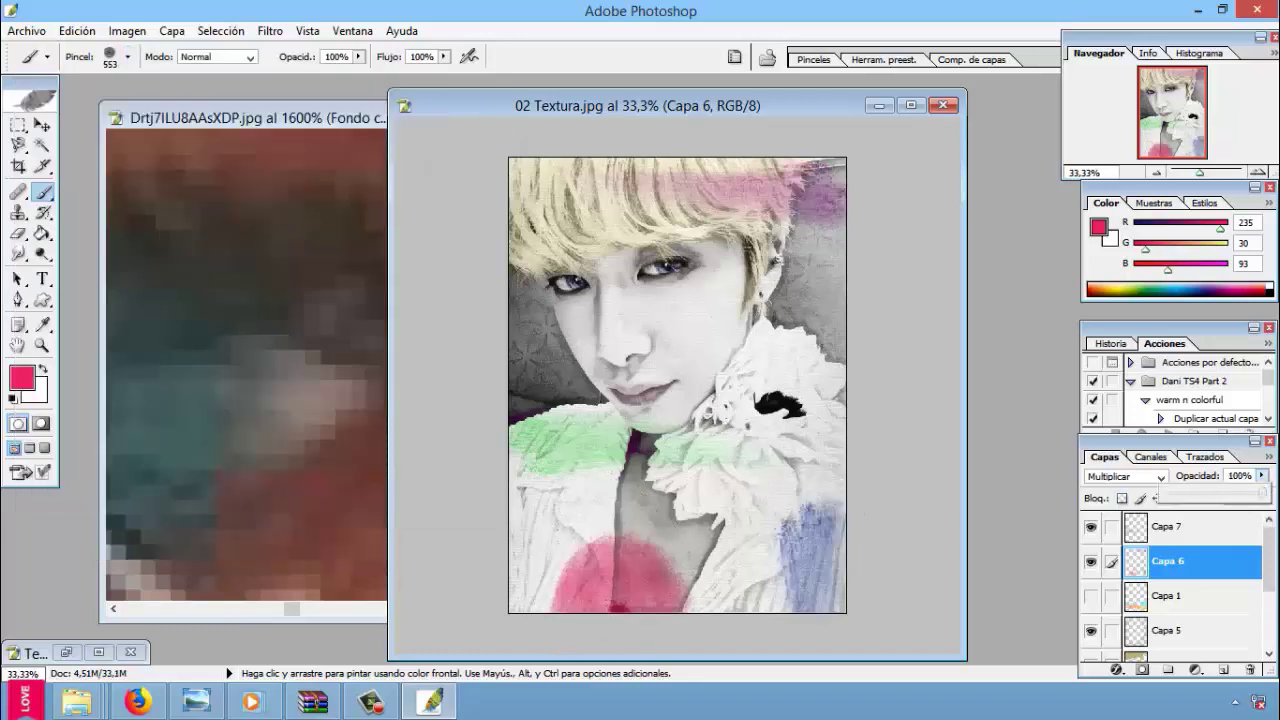
{"action": "left_click", "coordinate": [80, 31]}
{"action": "left_click", "coordinate": [100, 89]}
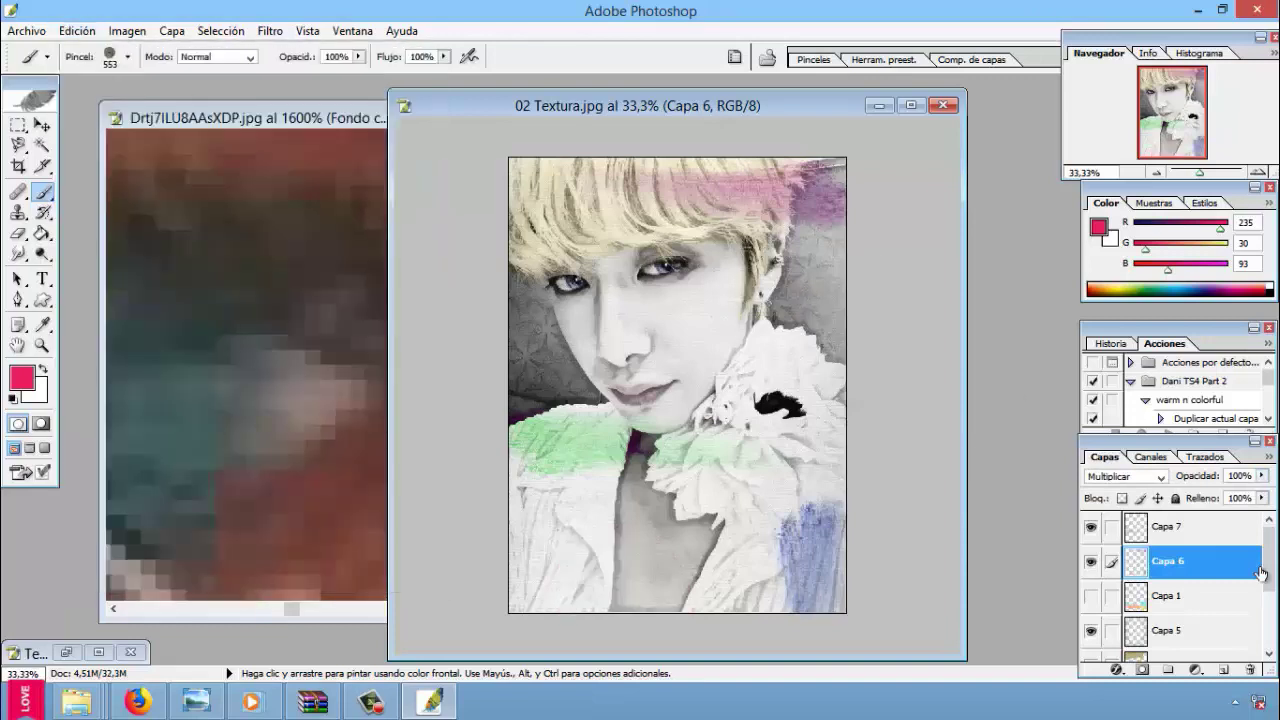
{"action": "left_click", "coordinate": [1166, 526]}
{"action": "left_click", "coordinate": [1090, 596]}
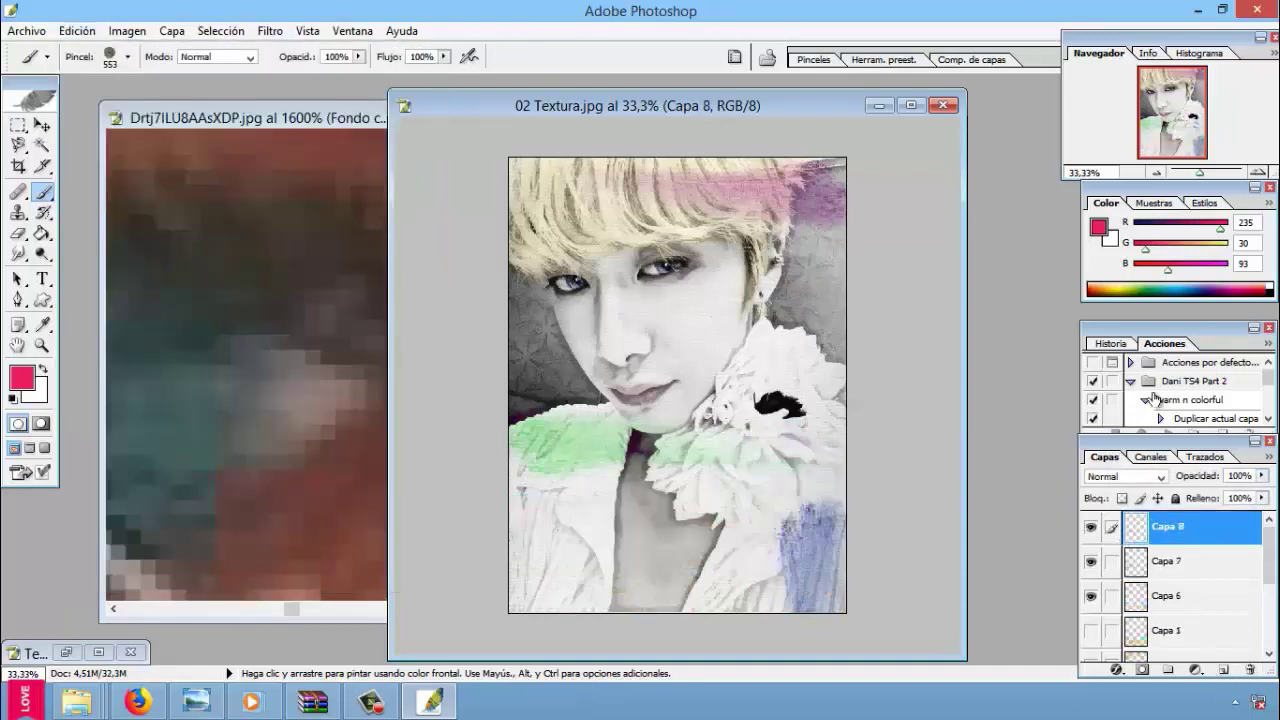
Step: Switch to a 917 px soft brush, restore the hair colour and paint a pink stroke down the lower right
{"action": "left_click", "coordinate": [127, 57]}
{"action": "left_click", "coordinate": [116, 478]}
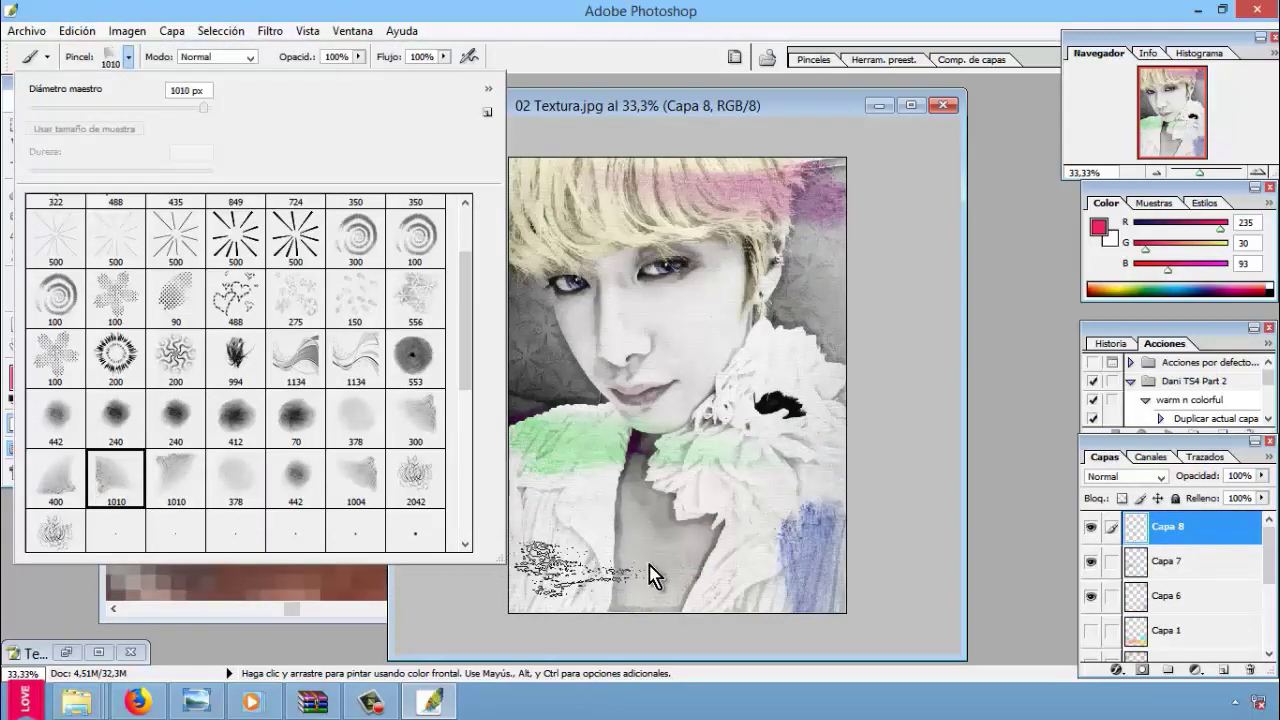
{"action": "left_click_drag", "start_coordinate": [204, 107], "coordinate": [208, 107]}
{"action": "left_click", "coordinate": [600, 508]}
{"action": "left_click", "coordinate": [77, 31]}
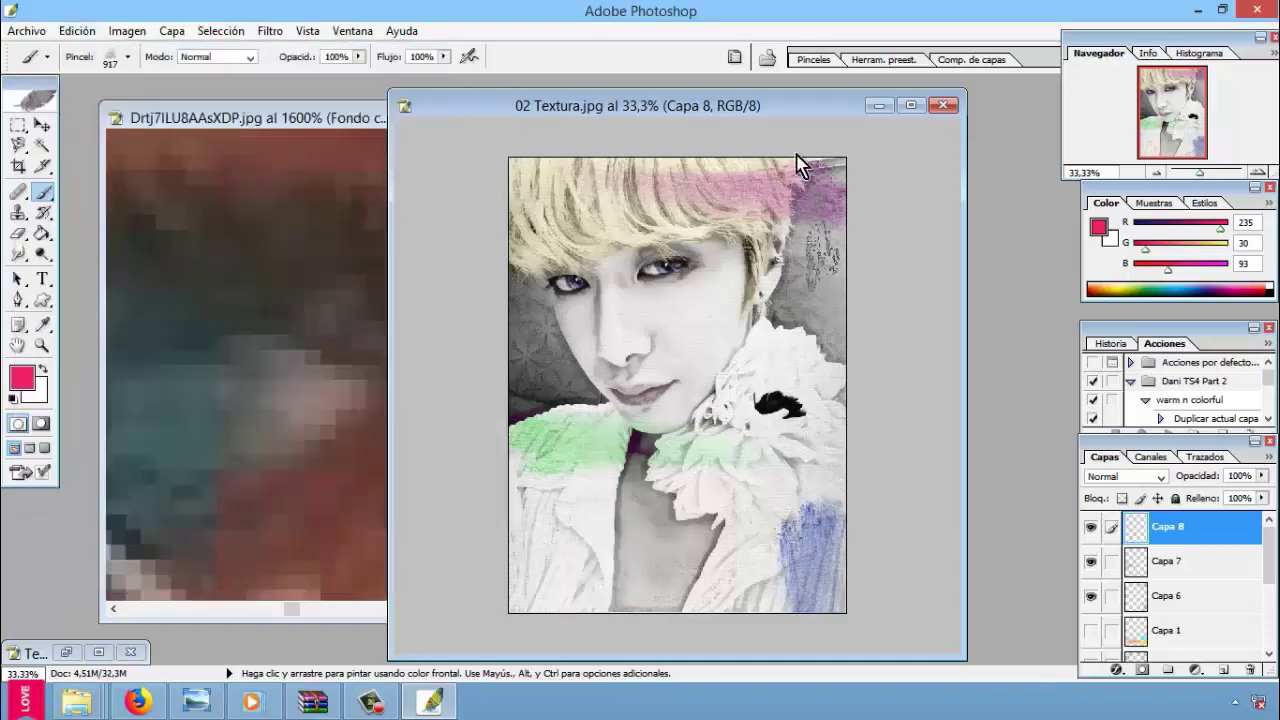
{"action": "left_click", "coordinate": [88, 31]}
{"action": "left_click", "coordinate": [150, 52]}
{"action": "left_click_drag", "start_coordinate": [694, 457], "coordinate": [780, 610]}
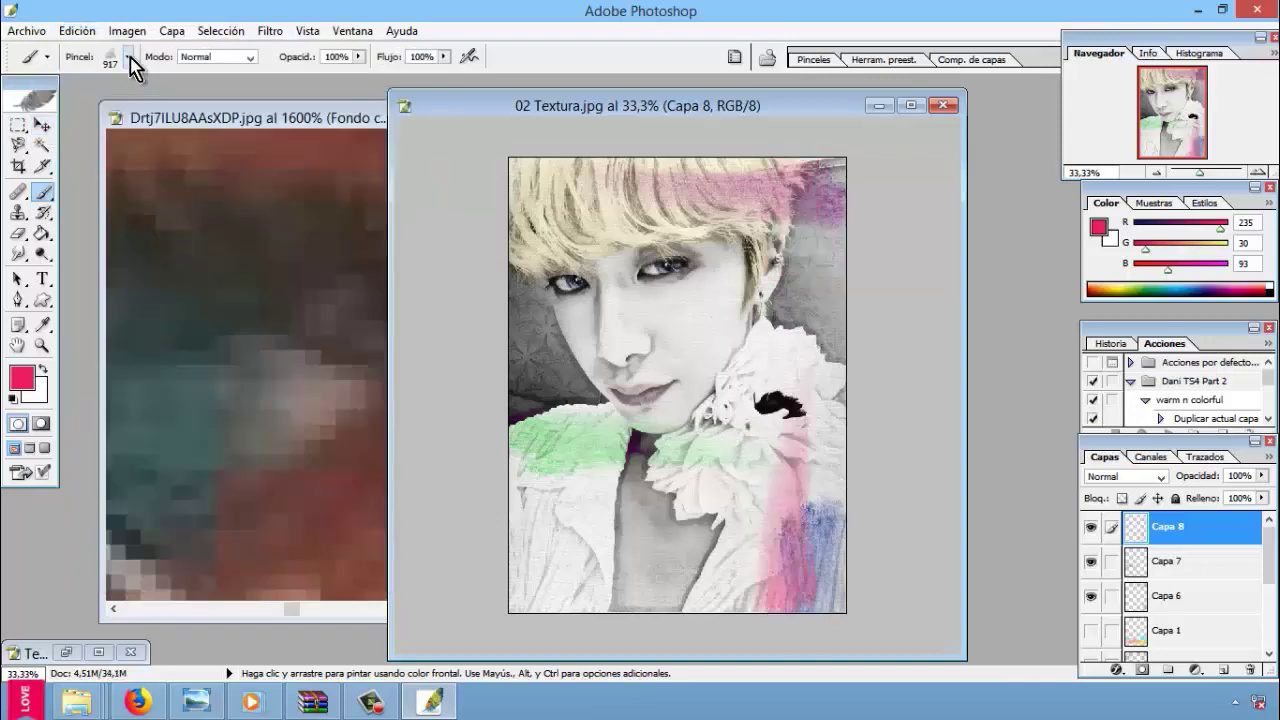
Step: Paint a soft orange-yellow stroke along the bottom with the 1004 px brush
{"action": "left_click", "coordinate": [42, 324]}
{"action": "left_click", "coordinate": [21, 378]}
{"action": "left_click_drag", "start_coordinate": [826, 380], "coordinate": [826, 470]}
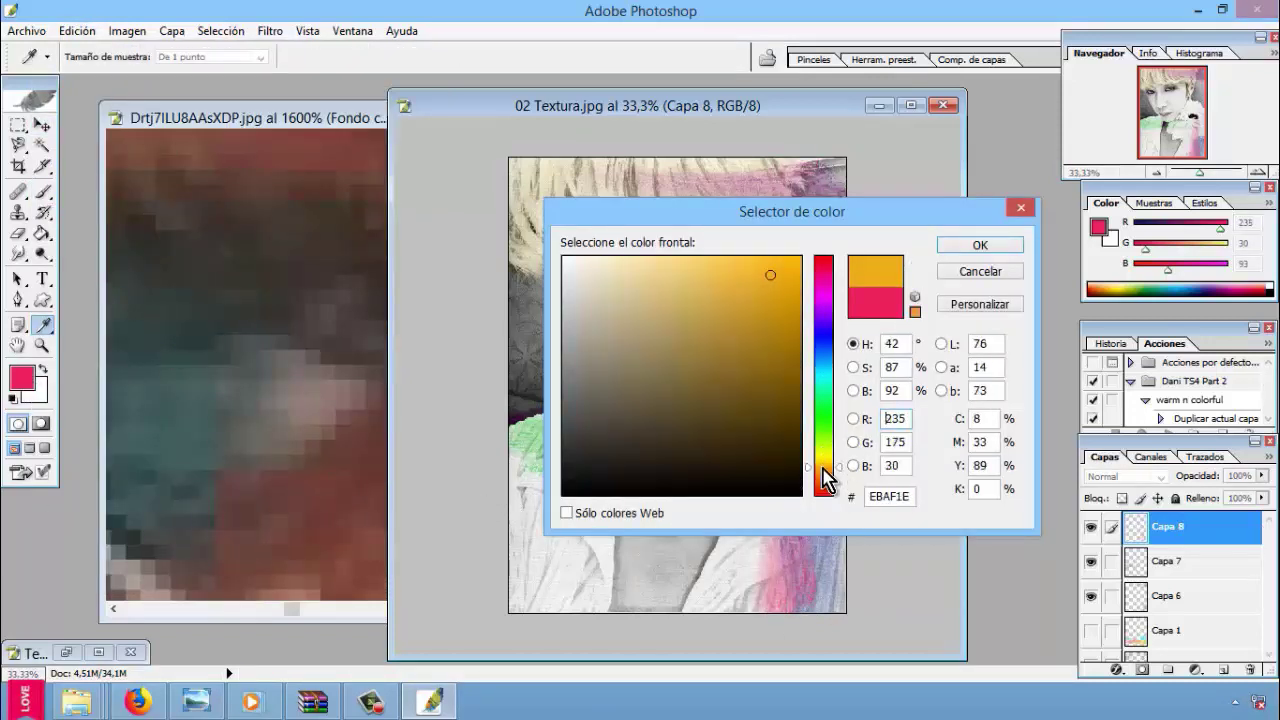
{"action": "left_click", "coordinate": [980, 245]}
{"action": "key", "text": "b"}
{"action": "left_click", "coordinate": [128, 57]}
{"action": "left_click", "coordinate": [349, 488]}
{"action": "left_click_drag", "start_coordinate": [530, 595], "coordinate": [640, 590]}
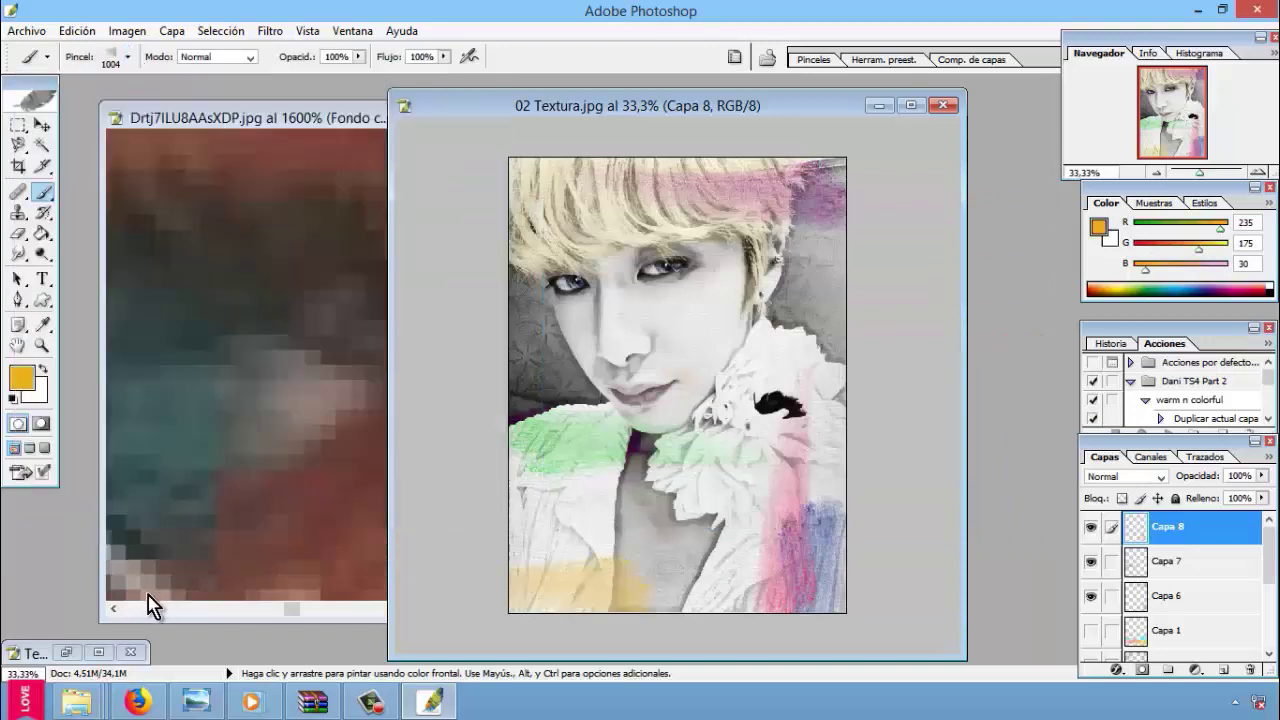
Step: Paint a cyan streak across the top of the hair, undoing the earlier cyan attempts
{"action": "left_click", "coordinate": [21, 378]}
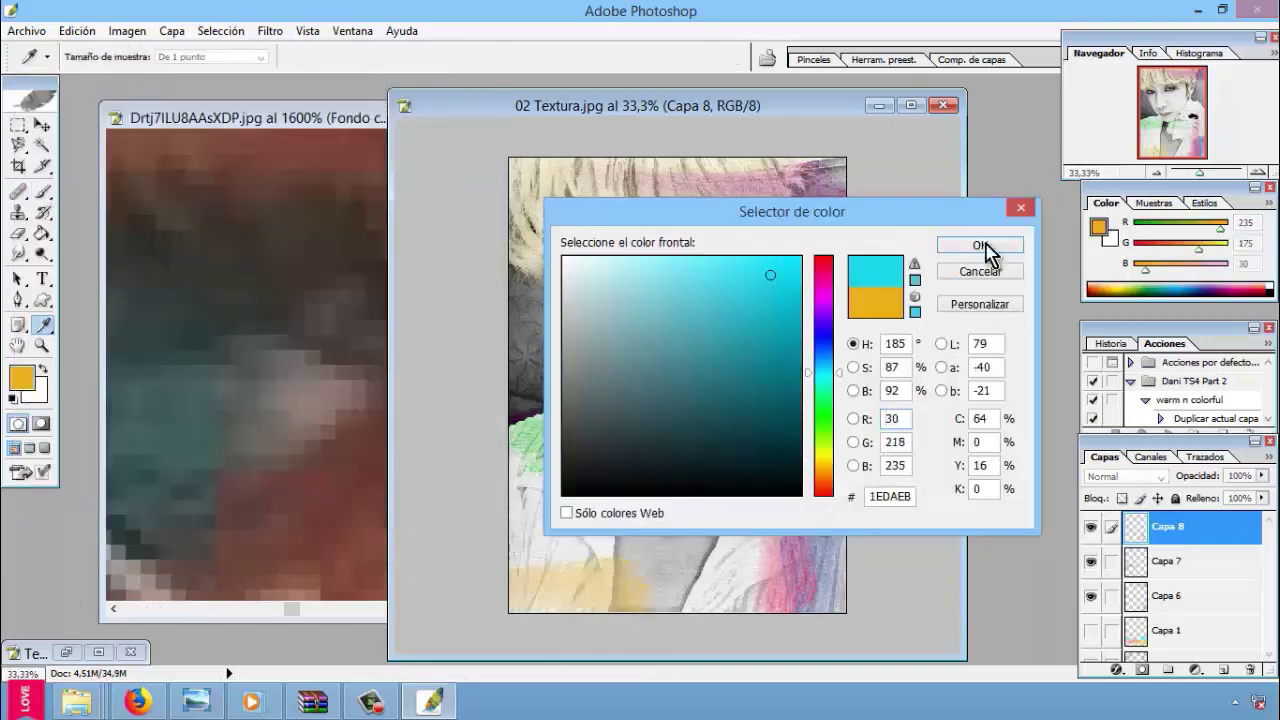
{"action": "left_click", "coordinate": [975, 248]}
{"action": "left_click_drag", "start_coordinate": [515, 545], "coordinate": [612, 545]}
{"action": "left_click", "coordinate": [77, 31]}
{"action": "left_click", "coordinate": [110, 46]}
{"action": "left_click_drag", "start_coordinate": [515, 200], "coordinate": [558, 248]}
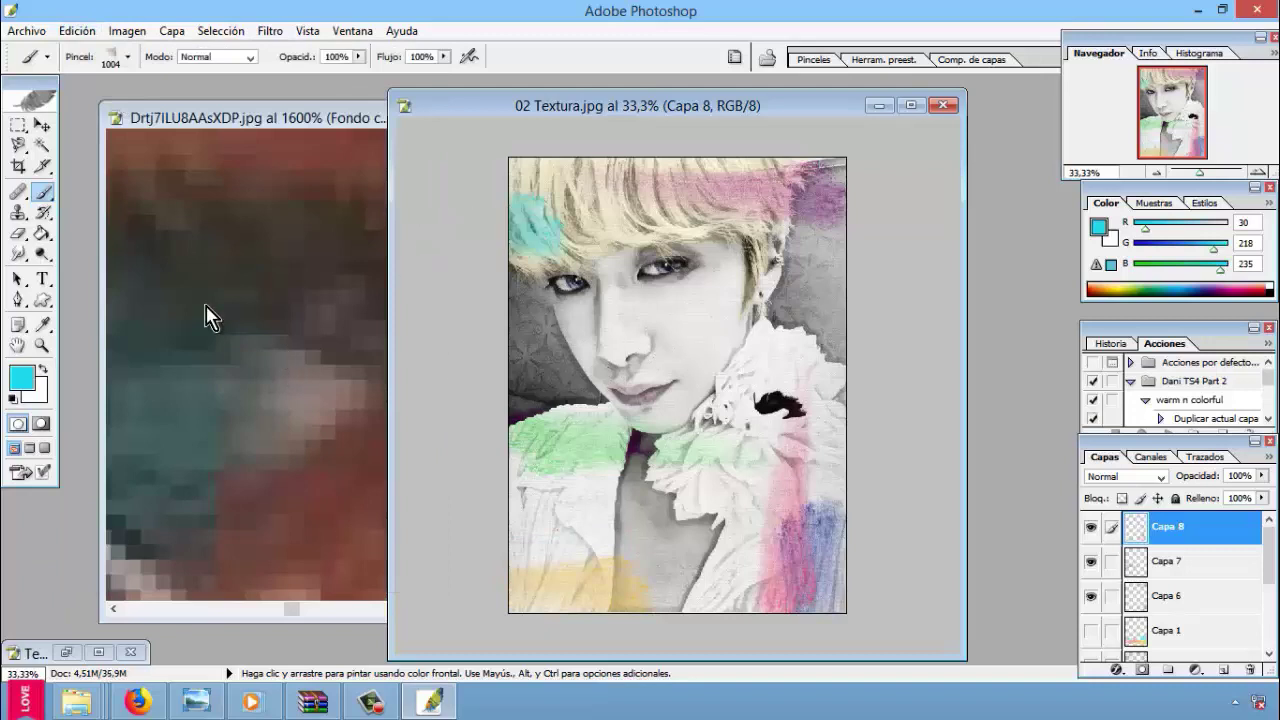
{"action": "left_click", "coordinate": [77, 31]}
{"action": "left_click", "coordinate": [110, 46]}
{"action": "left_click_drag", "start_coordinate": [580, 166], "coordinate": [695, 163]}
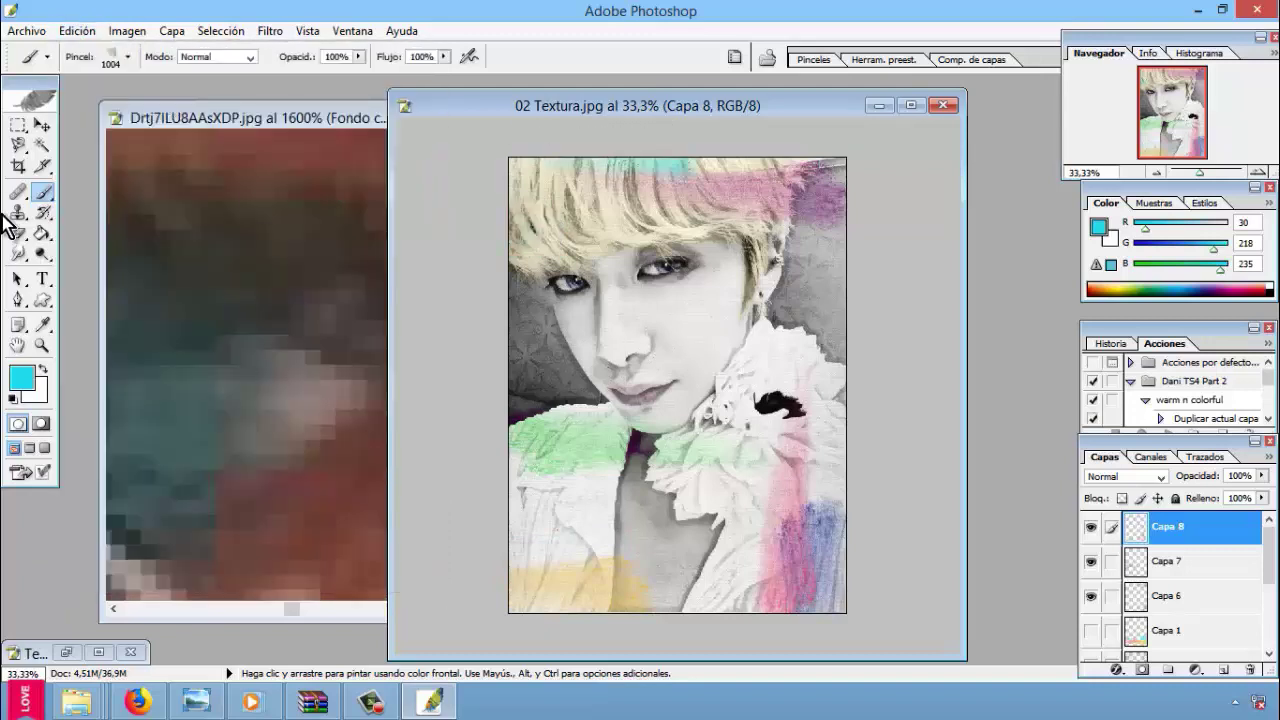
Step: Paint orange across the bottom-left corner of the portrait
{"action": "left_click", "coordinate": [21, 378]}
{"action": "left_click", "coordinate": [829, 491]}
{"action": "left_click", "coordinate": [975, 246]}
{"action": "left_click", "coordinate": [489, 628]}
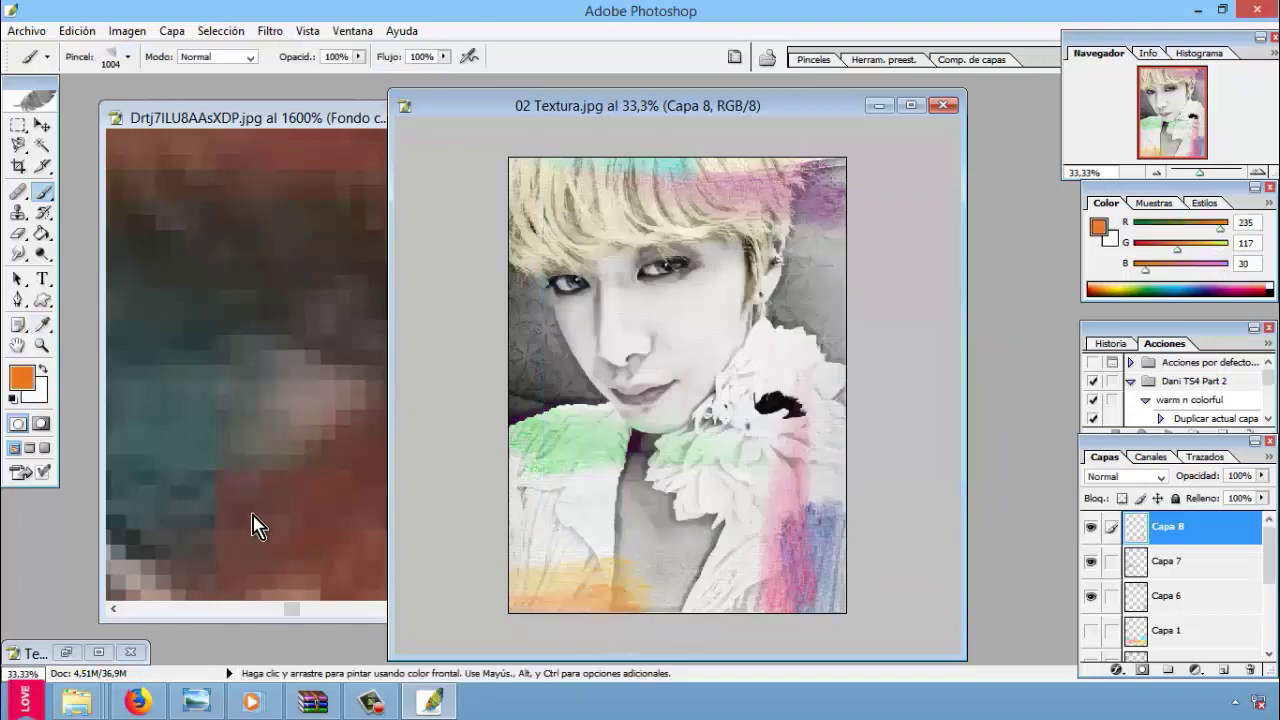
Step: Set a green foreground colour and choose the 1010 px brush
{"action": "left_click", "coordinate": [21, 378]}
{"action": "left_click", "coordinate": [783, 391]}
{"action": "left_click", "coordinate": [823, 430]}
{"action": "left_click", "coordinate": [980, 243]}
{"action": "left_click", "coordinate": [128, 57]}
{"action": "left_click", "coordinate": [131, 487]}
{"action": "left_click", "coordinate": [640, 475]}
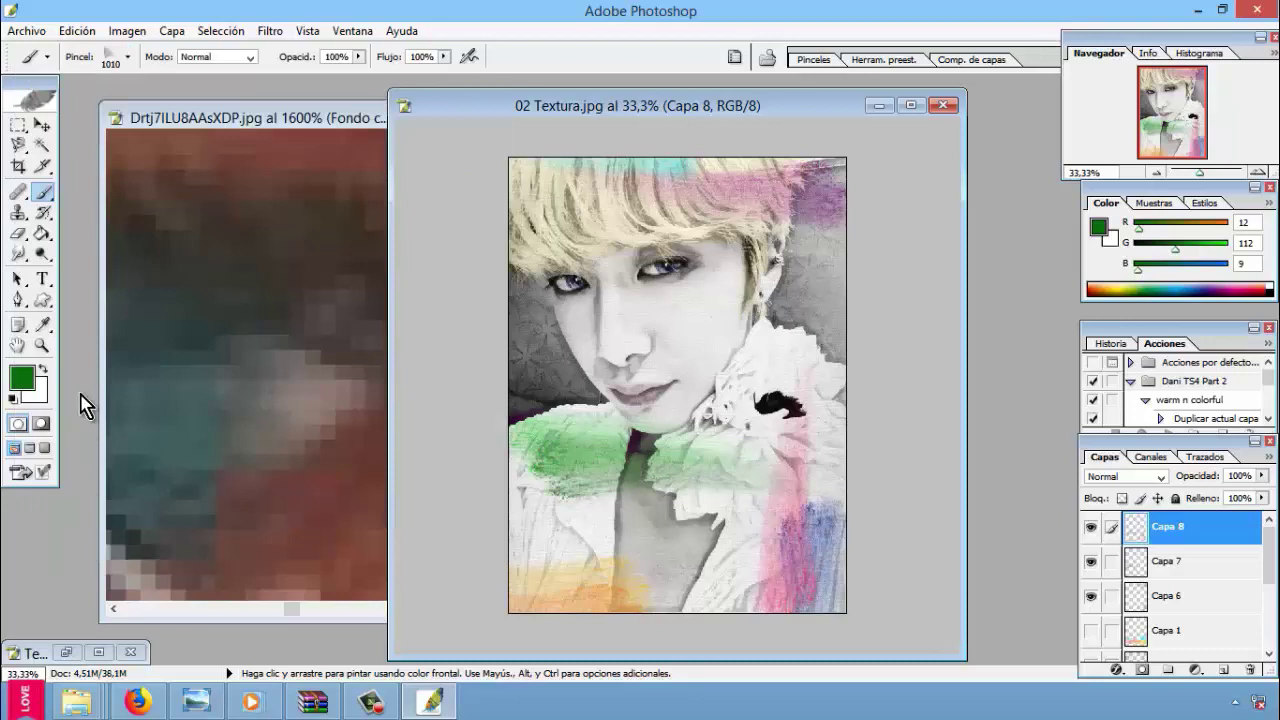
Step: Duplicate Capa 3 and lower the copy's opacity to 25%
{"action": "left_click_drag", "start_coordinate": [1269, 560], "coordinate": [1266, 662]}
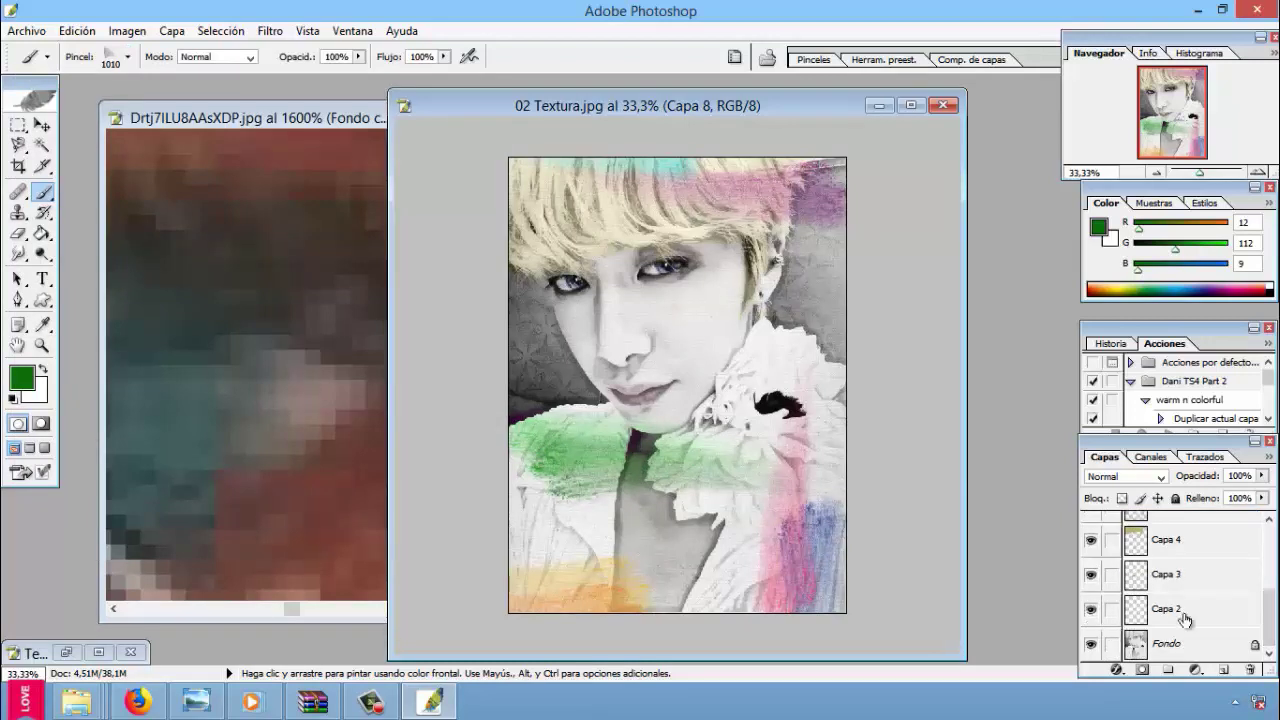
{"action": "right_click", "coordinate": [1185, 619]}
{"action": "left_click", "coordinate": [1100, 430]}
{"action": "left_click", "coordinate": [797, 303]}
{"action": "right_click", "coordinate": [1166, 574]}
{"action": "left_click", "coordinate": [1090, 397]}
{"action": "left_click", "coordinate": [797, 303]}
{"action": "left_click_drag", "start_coordinate": [1261, 482], "coordinate": [1193, 495]}
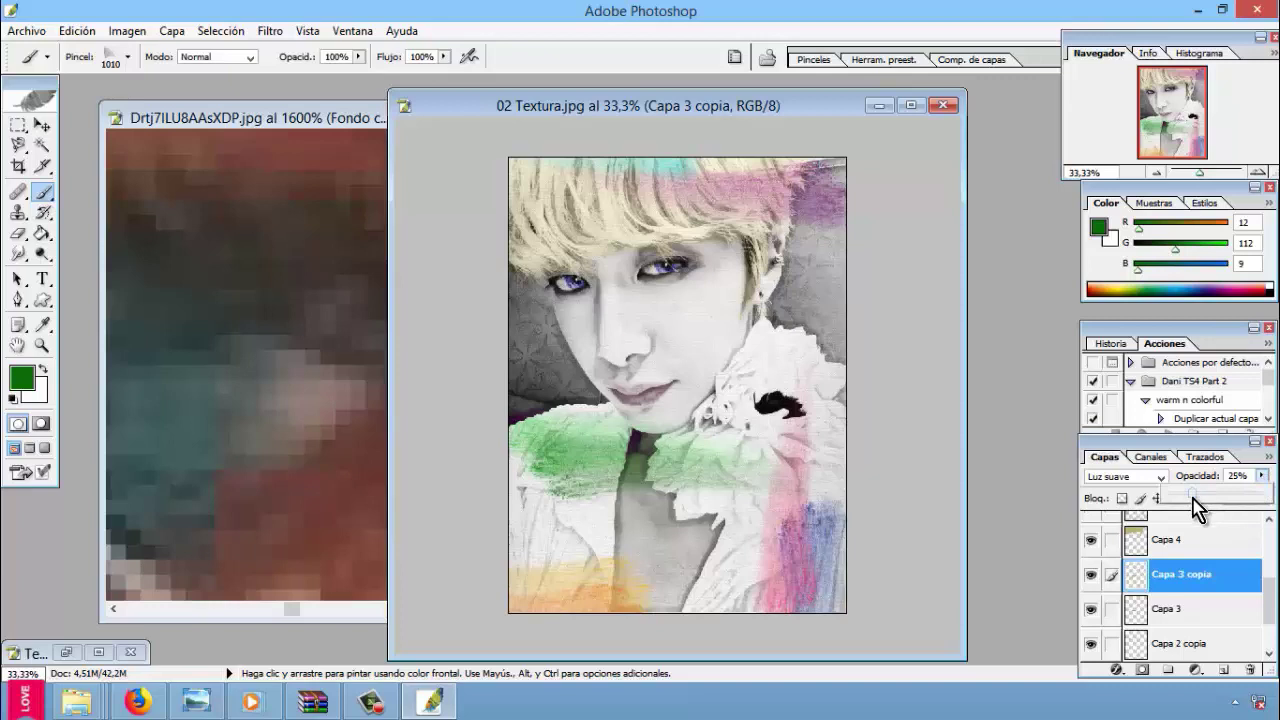
Step: Add new layer Capa 9, make white the painting colour and zoom in on the eyes
{"action": "scroll", "coordinate": [1192, 608], "scroll_direction": "up", "scroll_amount": 3}
{"action": "left_click", "coordinate": [1196, 524]}
{"action": "key", "text": "x"}
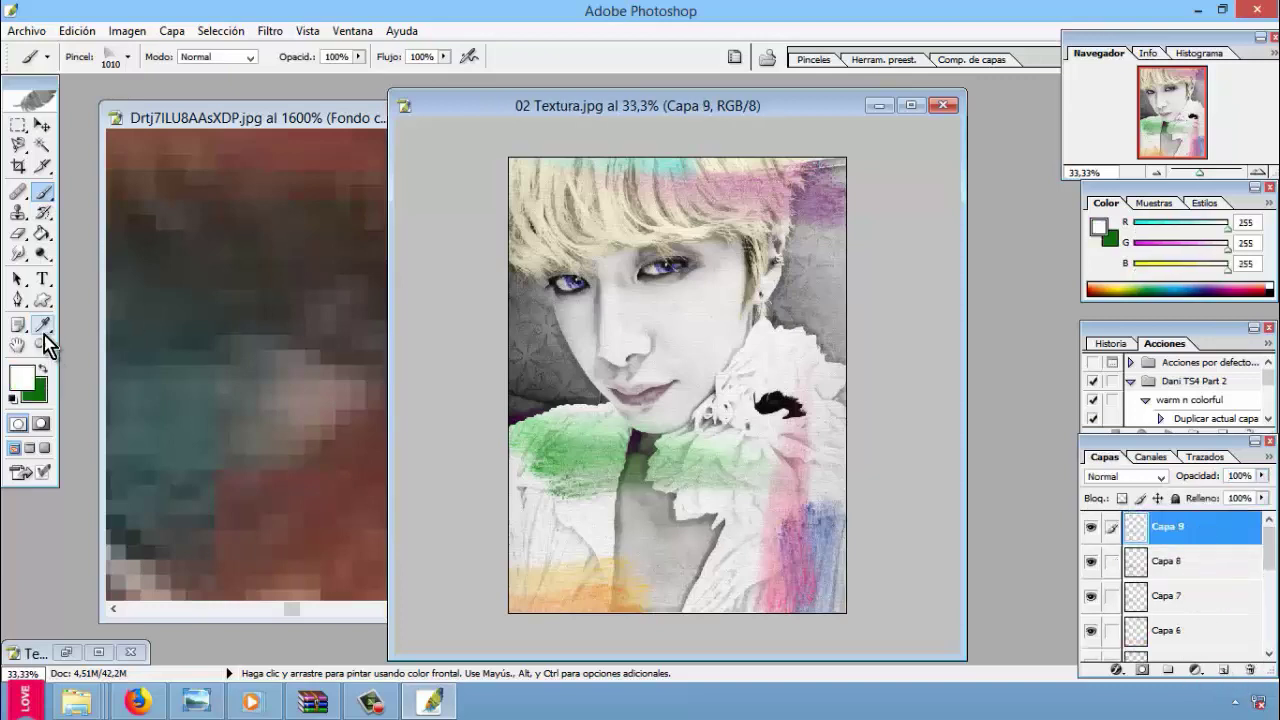
{"action": "left_click", "coordinate": [41, 345]}
{"action": "left_click", "coordinate": [660, 268]}
{"action": "left_click", "coordinate": [672, 300]}
Step: Set the brush to a 13 px hard tip for the white catchlights
{"action": "key", "text": "b"}
{"action": "left_click", "coordinate": [128, 57]}
{"action": "left_click", "coordinate": [415, 418]}
{"action": "left_click", "coordinate": [235, 478]}
{"action": "left_click", "coordinate": [663, 380]}
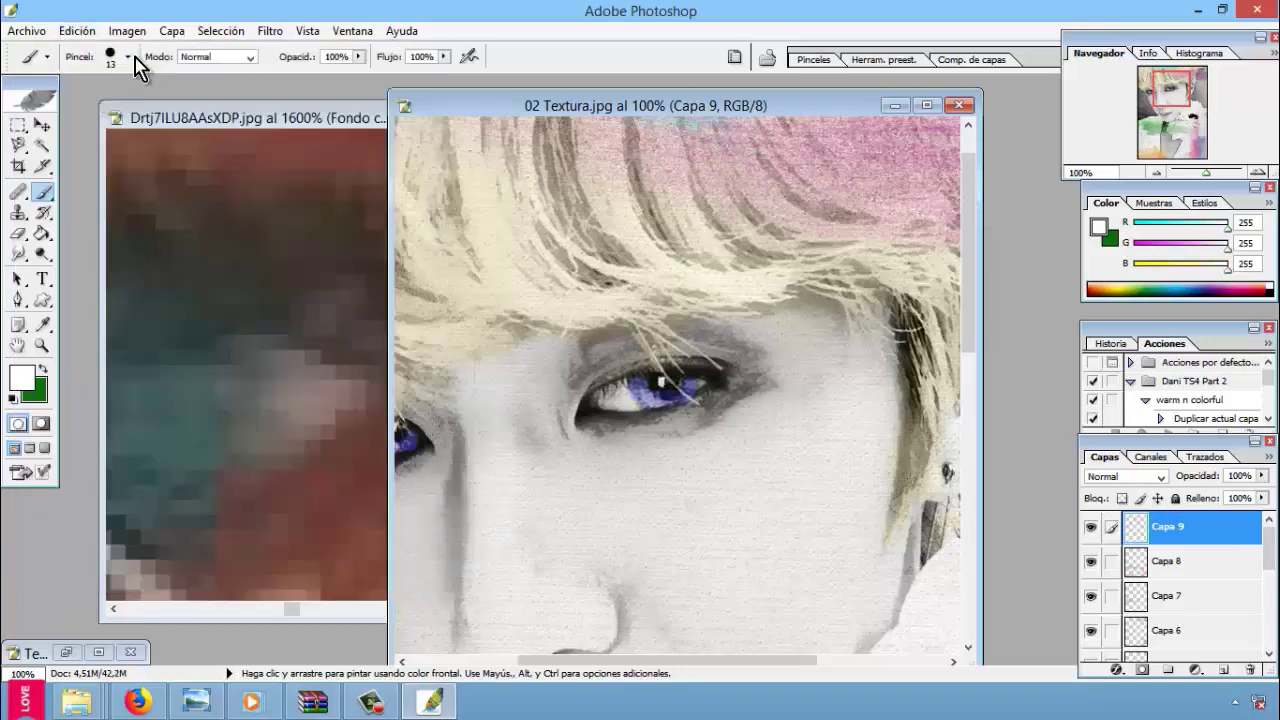
{"action": "left_click", "coordinate": [128, 57]}
{"action": "left_click", "coordinate": [128, 57]}
{"action": "left_click", "coordinate": [663, 383]}
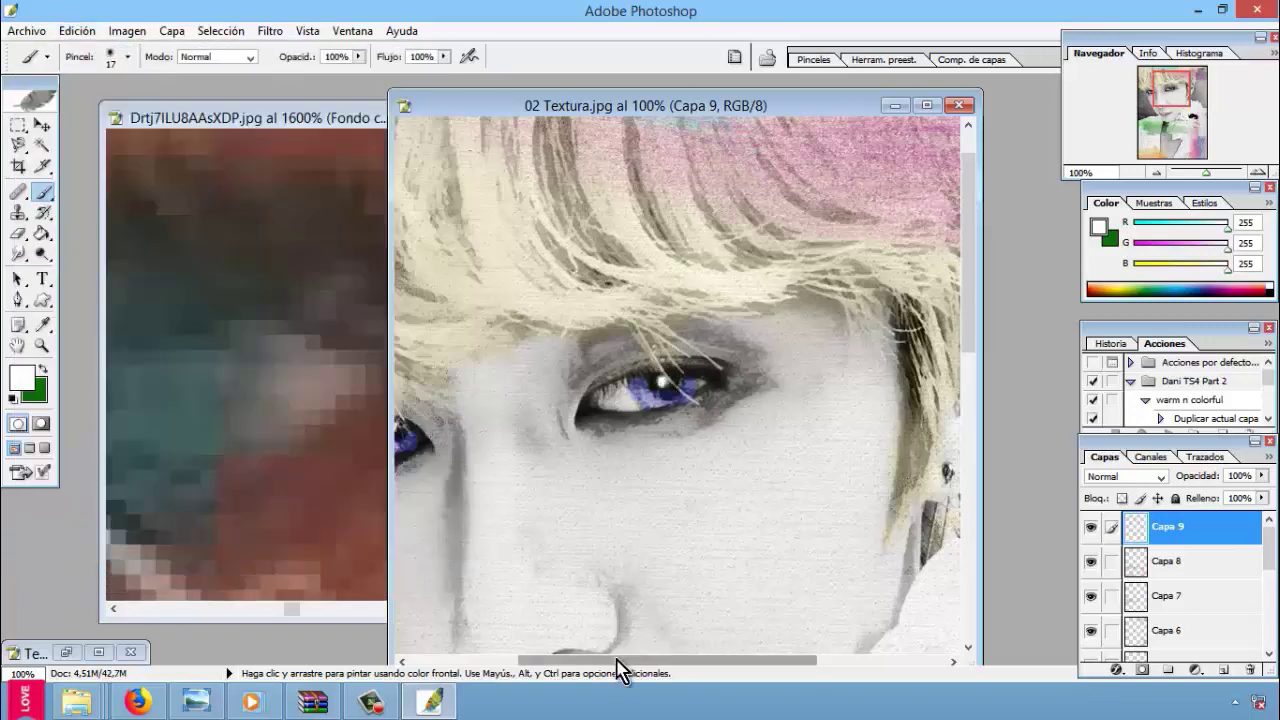
Step: Switch to the eraser, check the Capa 2 and Capa 2 copia layers, and zoom back out
{"action": "scroll", "coordinate": [530, 440], "scroll_direction": "left", "scroll_amount": 3}
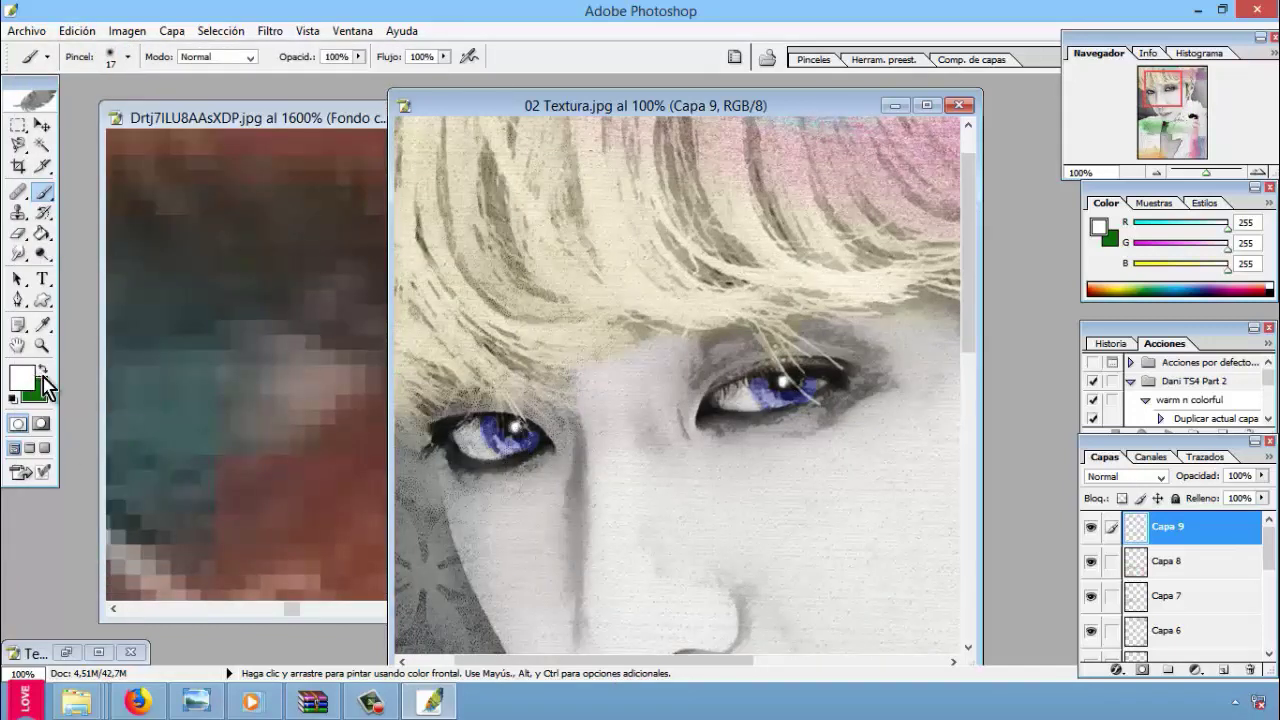
{"action": "left_click", "coordinate": [18, 233]}
{"action": "left_click_drag", "start_coordinate": [1268, 550], "coordinate": [1268, 640]}
{"action": "left_click", "coordinate": [1190, 608]}
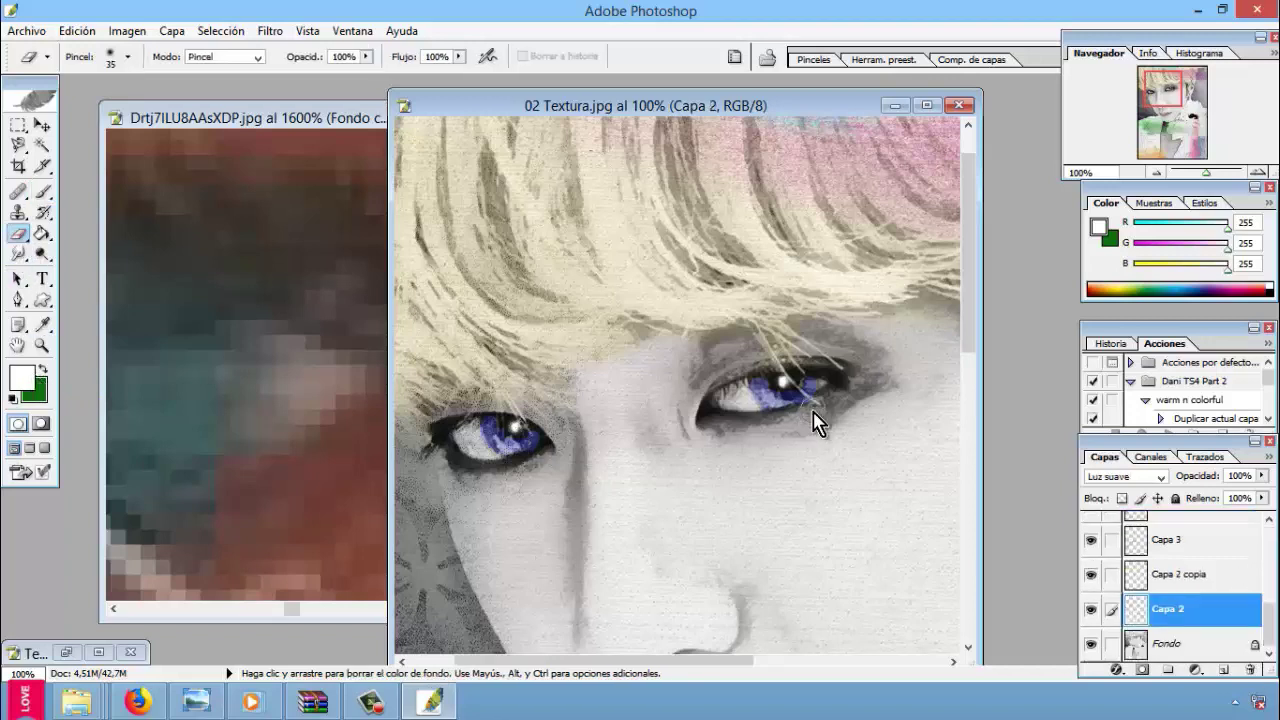
{"action": "left_click", "coordinate": [1170, 578]}
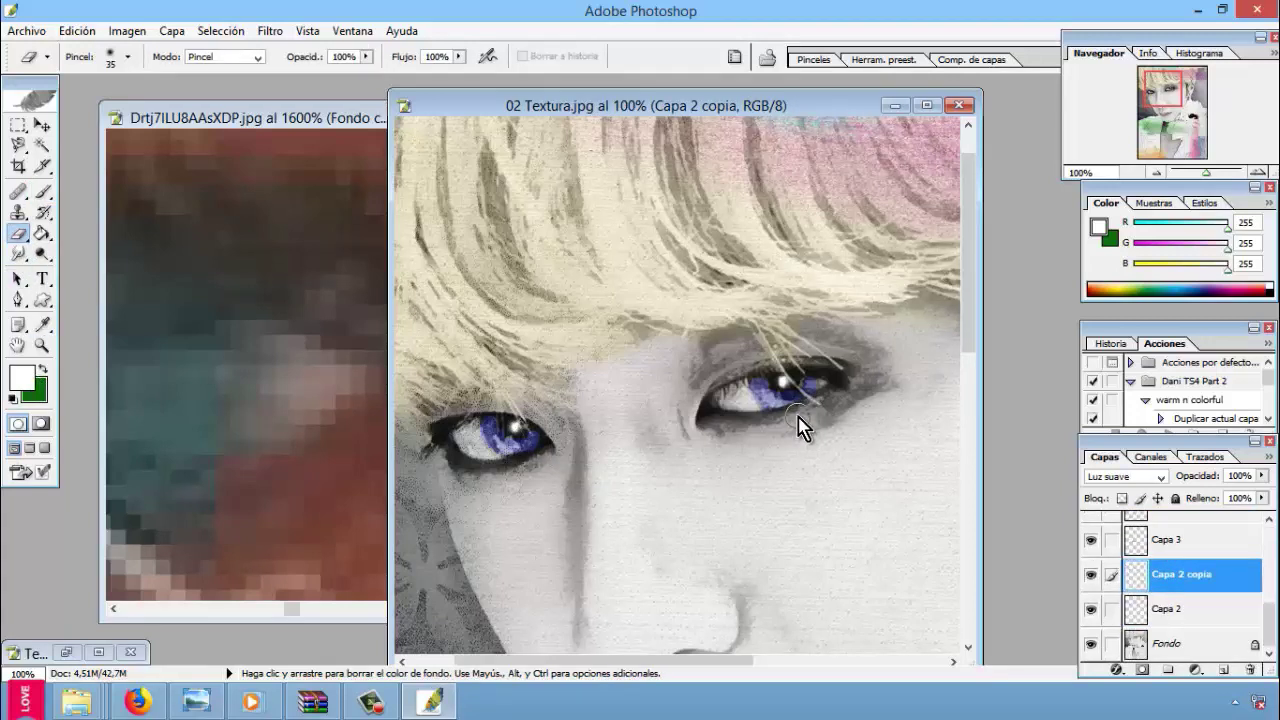
{"action": "left_click", "coordinate": [1190, 610]}
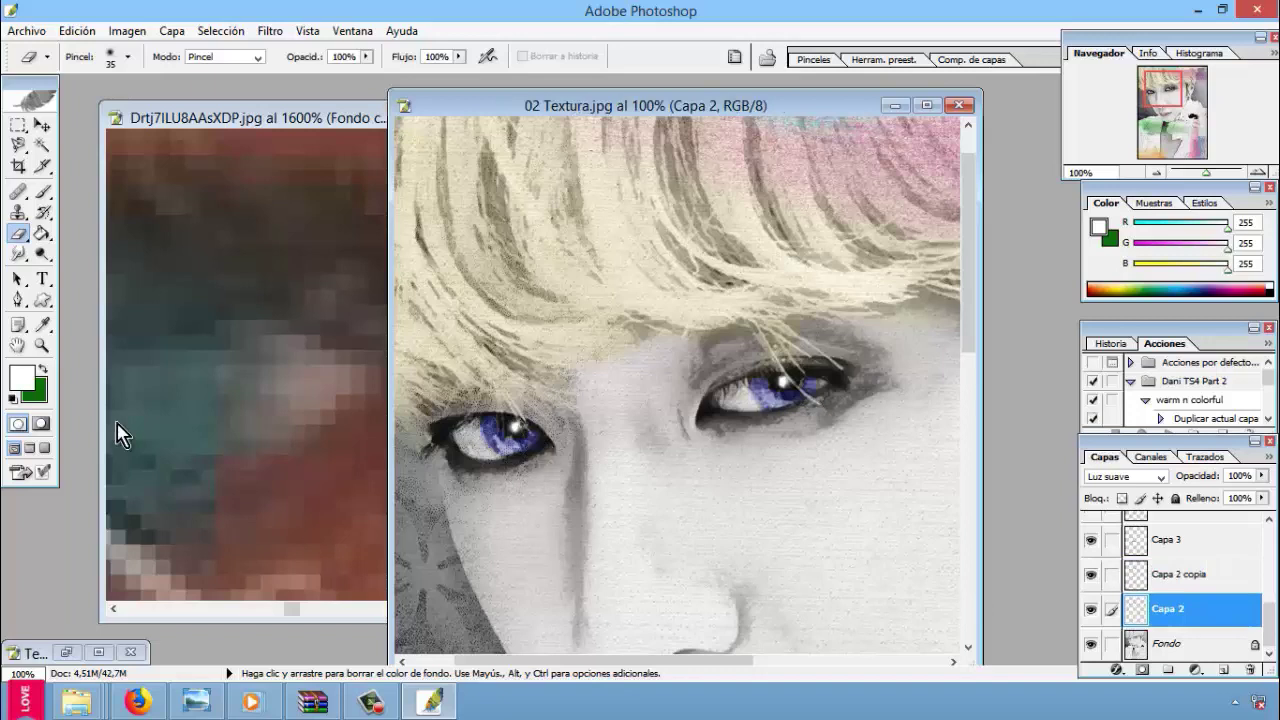
{"action": "left_click", "coordinate": [42, 369]}
{"action": "left_click", "coordinate": [41, 345]}
Step: Zoom the textured portrait window out to 50%
{"action": "right_click", "coordinate": [540, 300]}
{"action": "left_click", "coordinate": [570, 406]}
{"action": "right_click", "coordinate": [683, 381]}
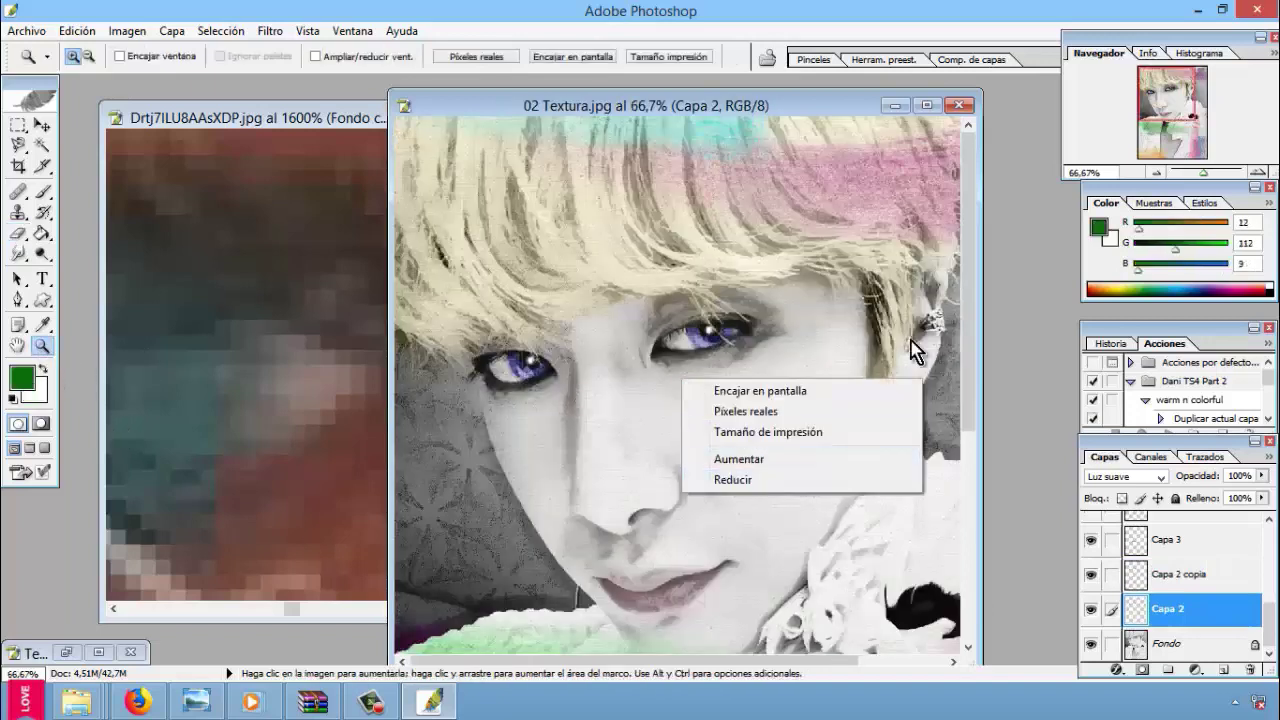
{"action": "scroll", "coordinate": [915, 350], "scroll_direction": "down", "scroll_amount": 5}
{"action": "right_click", "coordinate": [750, 368]}
{"action": "left_click", "coordinate": [771, 485]}
{"action": "scroll", "coordinate": [985, 400], "scroll_direction": "down", "scroll_amount": 3}
{"action": "scroll", "coordinate": [985, 330], "scroll_direction": "up", "scroll_amount": 3}
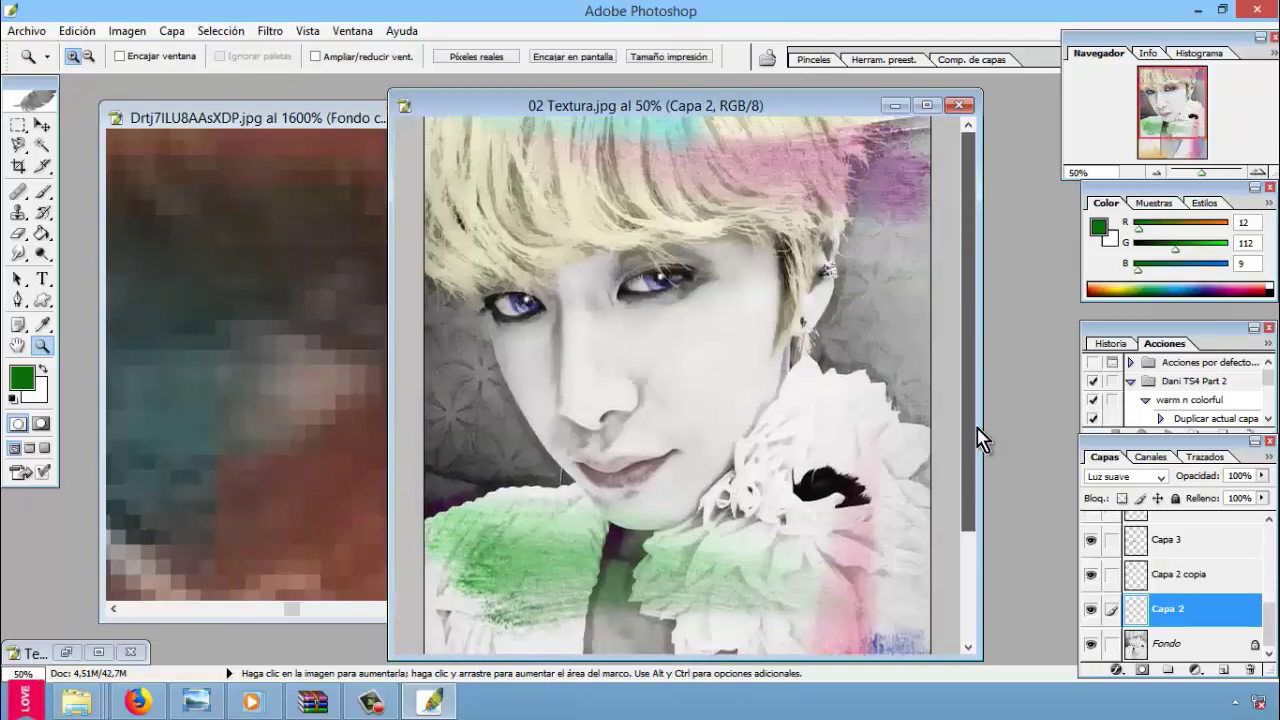
{"action": "scroll", "coordinate": [983, 490], "scroll_direction": "down", "scroll_amount": 3}
Step: Cycle through the Type, Move and Marquee tools on the reference photo window
{"action": "left_click", "coordinate": [41, 278]}
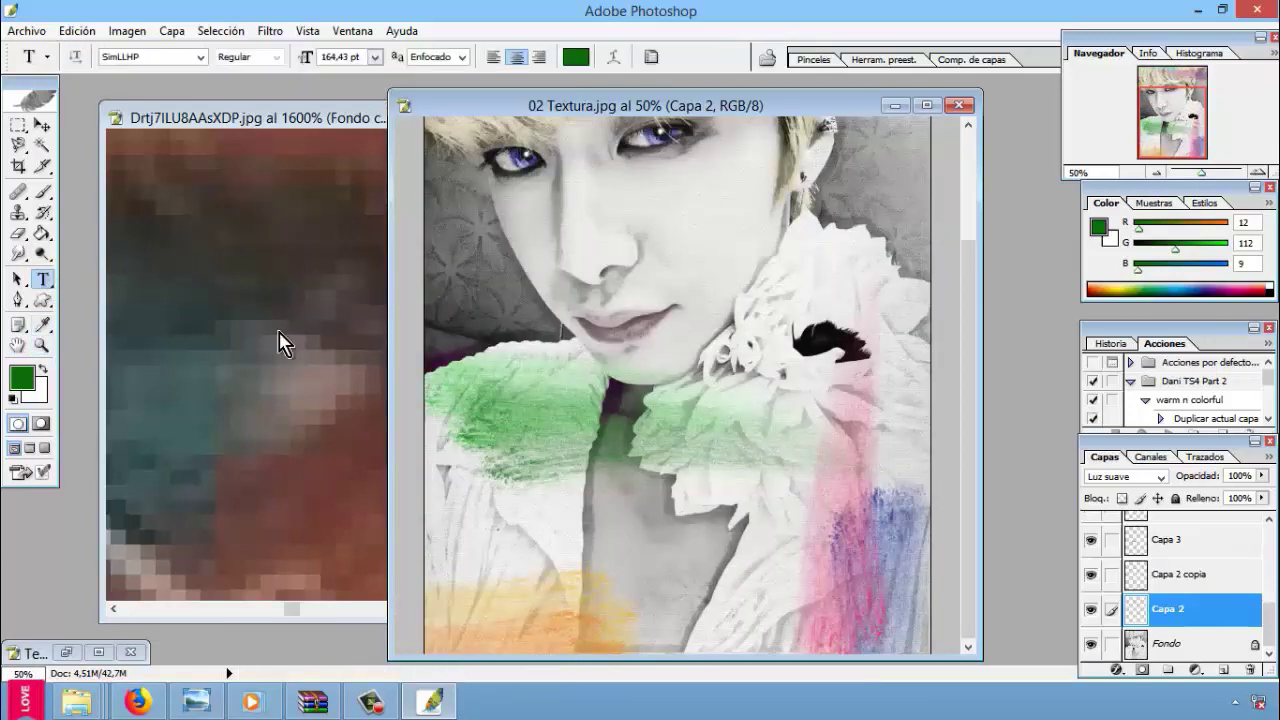
{"action": "right_click", "coordinate": [172, 340]}
{"action": "key", "text": "Escape"}
{"action": "key", "text": "v"}
{"action": "key", "text": "m"}
{"action": "right_click", "coordinate": [262, 276]}
{"action": "key", "text": "Escape"}
Step: Zoom the reference photo out to 33.3% and place the portrait window beside it
{"action": "right_click", "coordinate": [229, 398]}
{"action": "left_click", "coordinate": [41, 345]}
{"action": "right_click", "coordinate": [257, 329]}
{"action": "left_click", "coordinate": [360, 371]}
{"action": "right_click", "coordinate": [300, 334]}
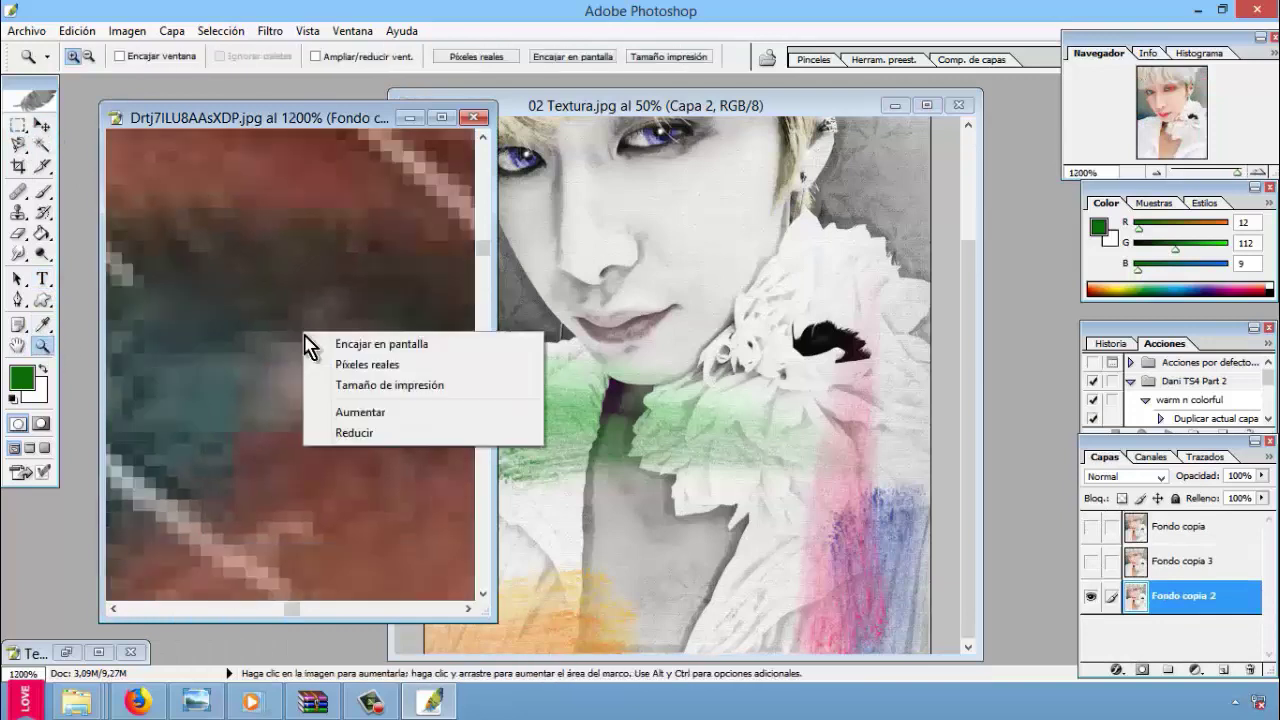
{"action": "left_click", "coordinate": [352, 433]}
{"action": "left_click", "coordinate": [297, 314], "text": "alt"}
{"action": "left_click", "coordinate": [297, 314], "text": "alt"}
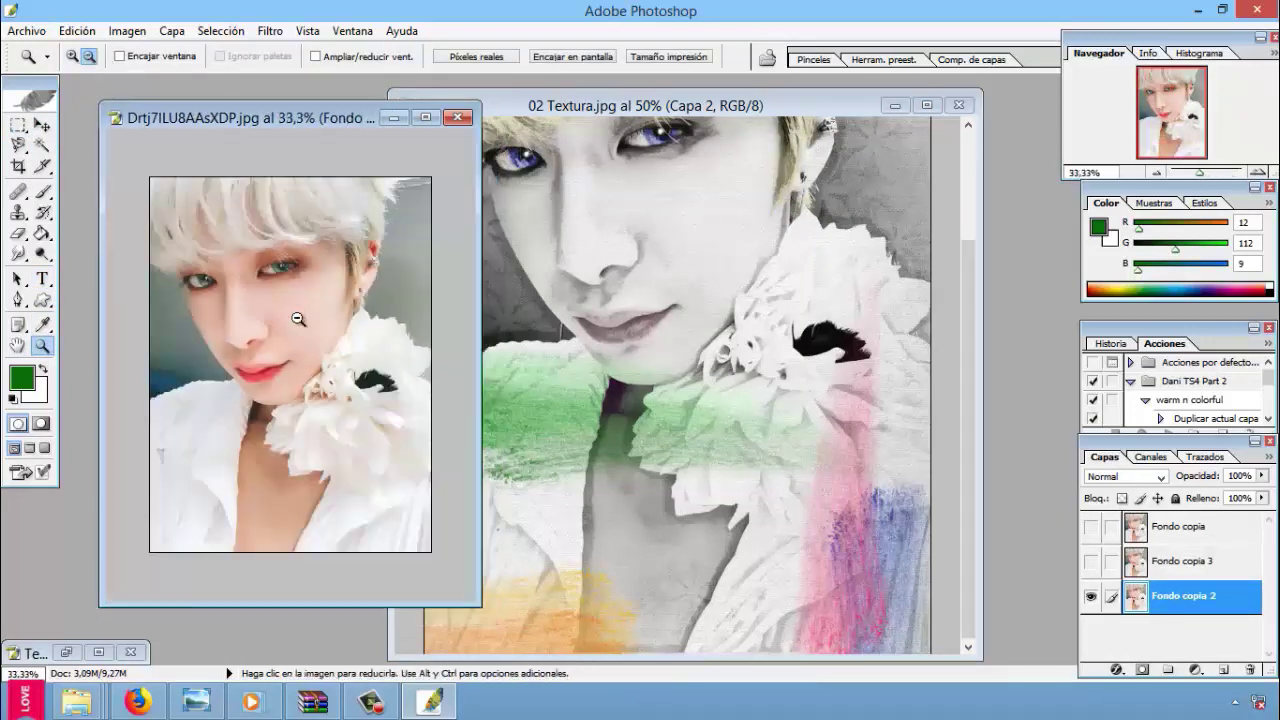
{"action": "left_click", "coordinate": [810, 320]}
{"action": "left_click_drag", "start_coordinate": [460, 106], "coordinate": [523, 108]}
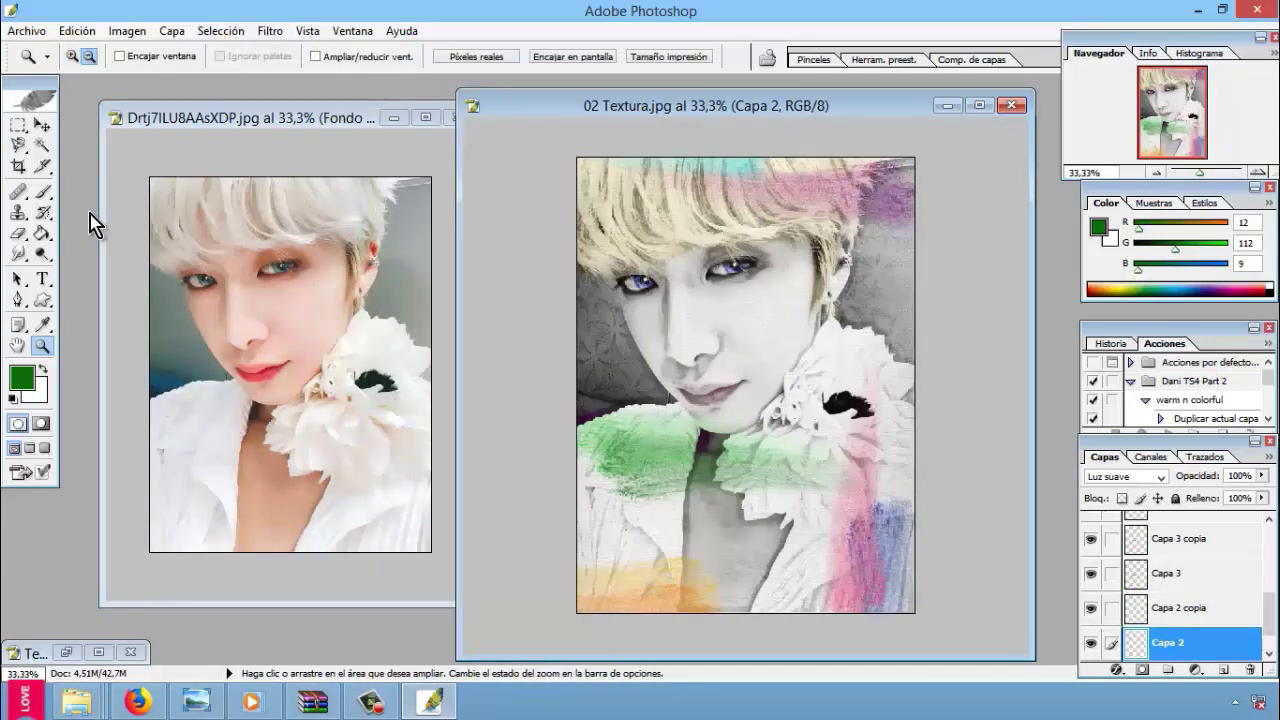
Step: Reset colours to black and type the title HYEWON on a new layer
{"action": "key", "text": "t"}
{"action": "left_click", "coordinate": [21, 378]}
{"action": "left_click", "coordinate": [571, 490]}
{"action": "left_click", "coordinate": [974, 243]}
{"action": "left_click", "coordinate": [1224, 670]}
{"action": "left_click", "coordinate": [611, 538]}
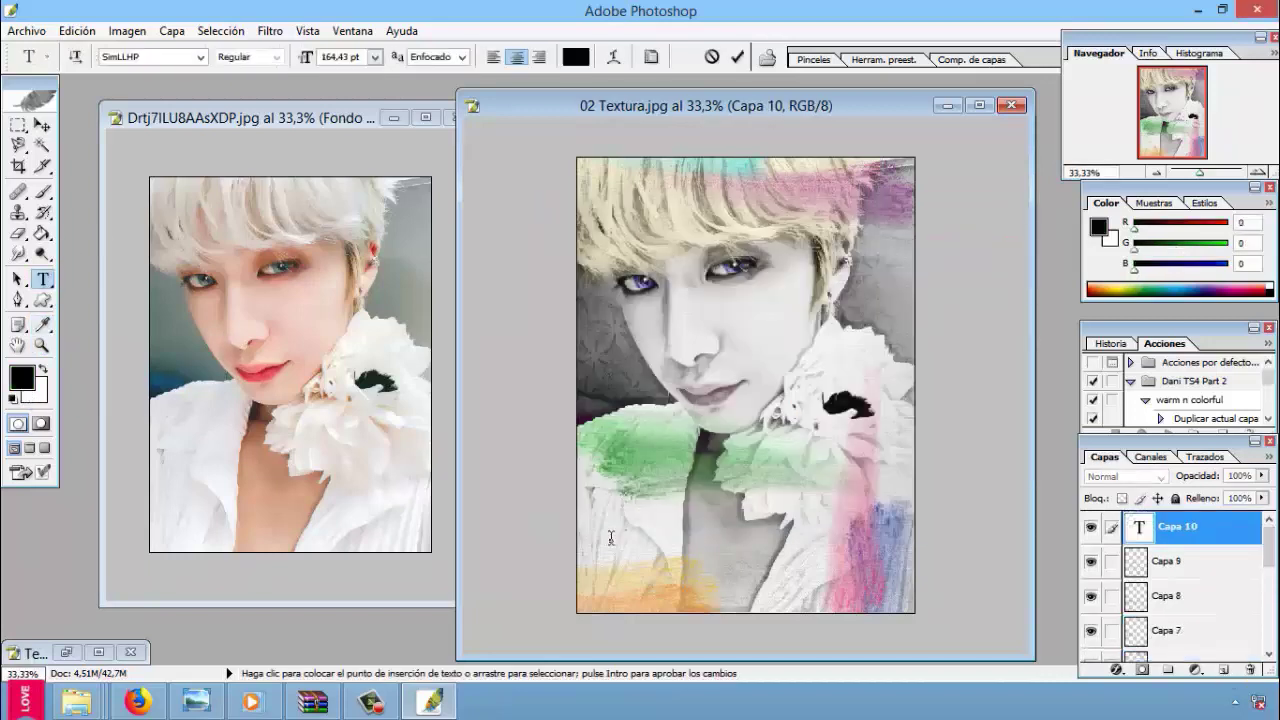
{"action": "type", "text": "HYEGO"}
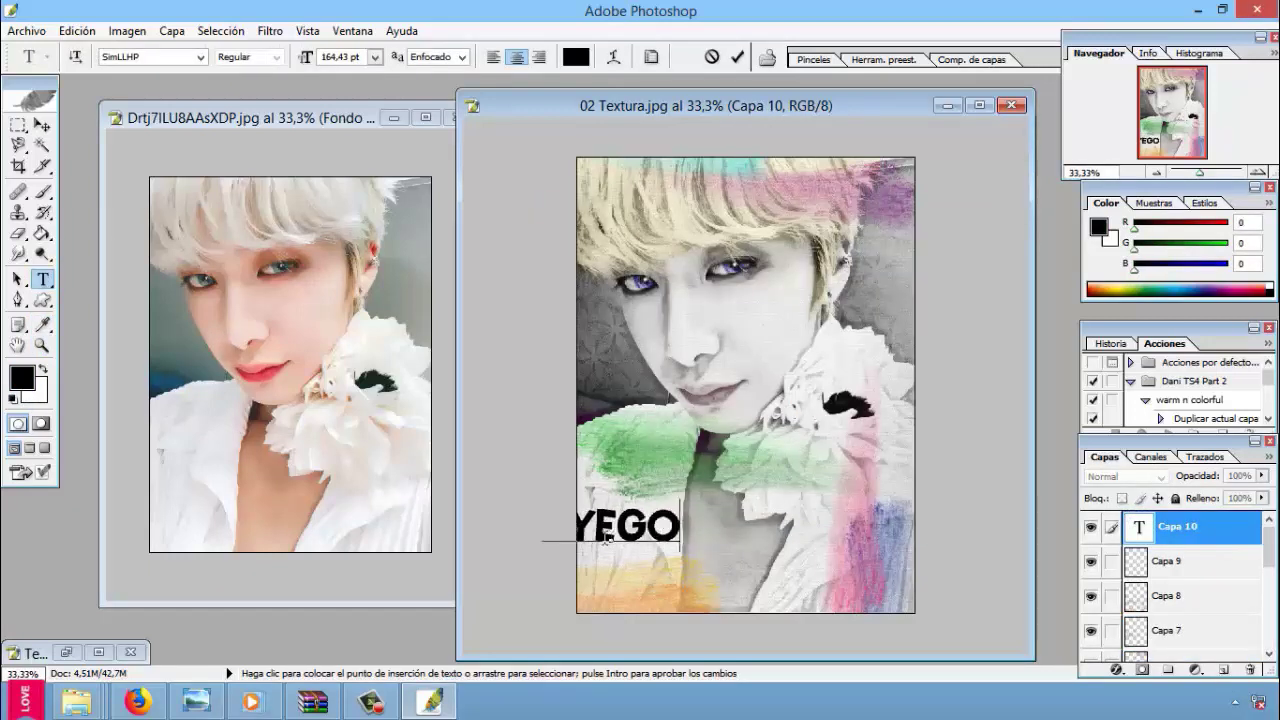
{"action": "key", "text": "BackSpace"}
{"action": "key", "text": "BackSpace"}
{"action": "type", "text": "WON"}
{"action": "left_click", "coordinate": [41, 124]}
Step: Change the title font to Sketch Block Bold
{"action": "left_click_drag", "start_coordinate": [600, 525], "coordinate": [682, 528]}
{"action": "left_click", "coordinate": [42, 279]}
{"action": "left_click", "coordinate": [201, 57]}
{"action": "key", "text": "Down"}
{"action": "key", "text": "Down"}
{"action": "key", "text": "Down"}
{"action": "key", "text": "Down"}
{"action": "key", "text": "Down"}
{"action": "key", "text": "Down"}
{"action": "key", "text": "Up"}
{"action": "key", "text": "Up"}
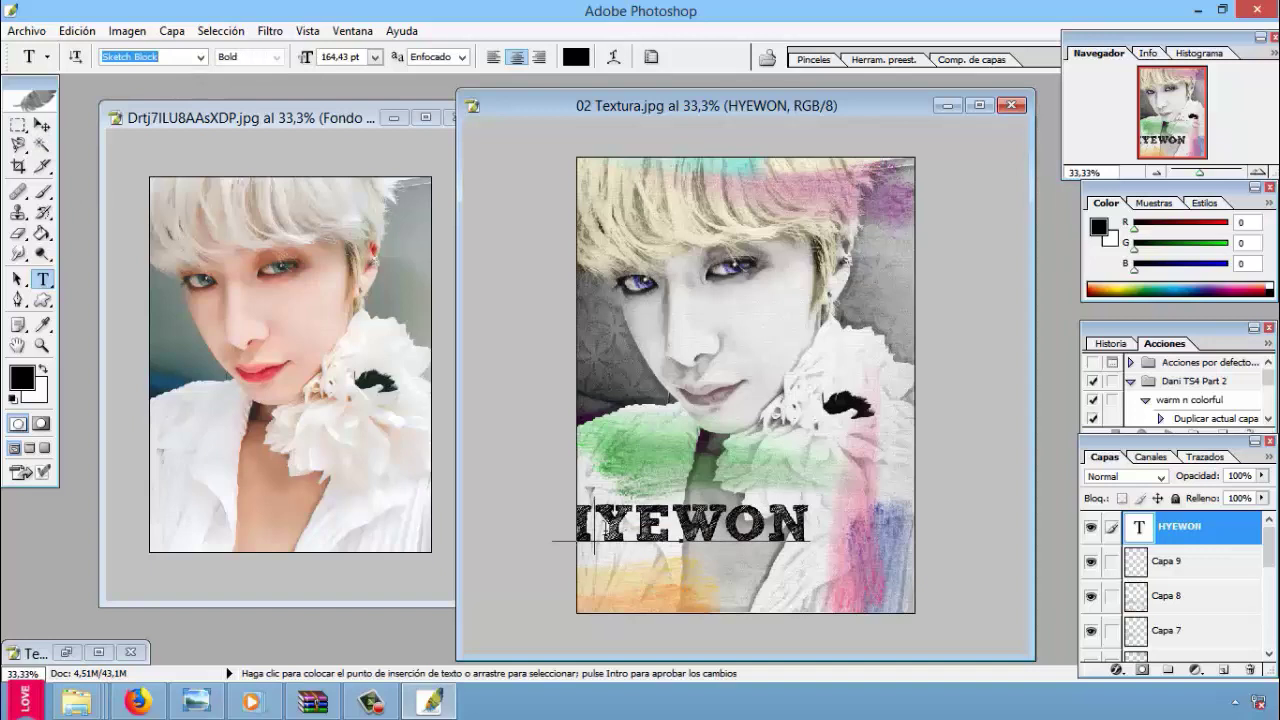
Step: Retype the title as Hyewon, move it to lower centre and set Luz suave blending
{"action": "double_click", "coordinate": [573, 551]}
{"action": "type", "text": "Hyewon"}
{"action": "left_click", "coordinate": [42, 125]}
{"action": "left_click_drag", "start_coordinate": [580, 535], "coordinate": [643, 585]}
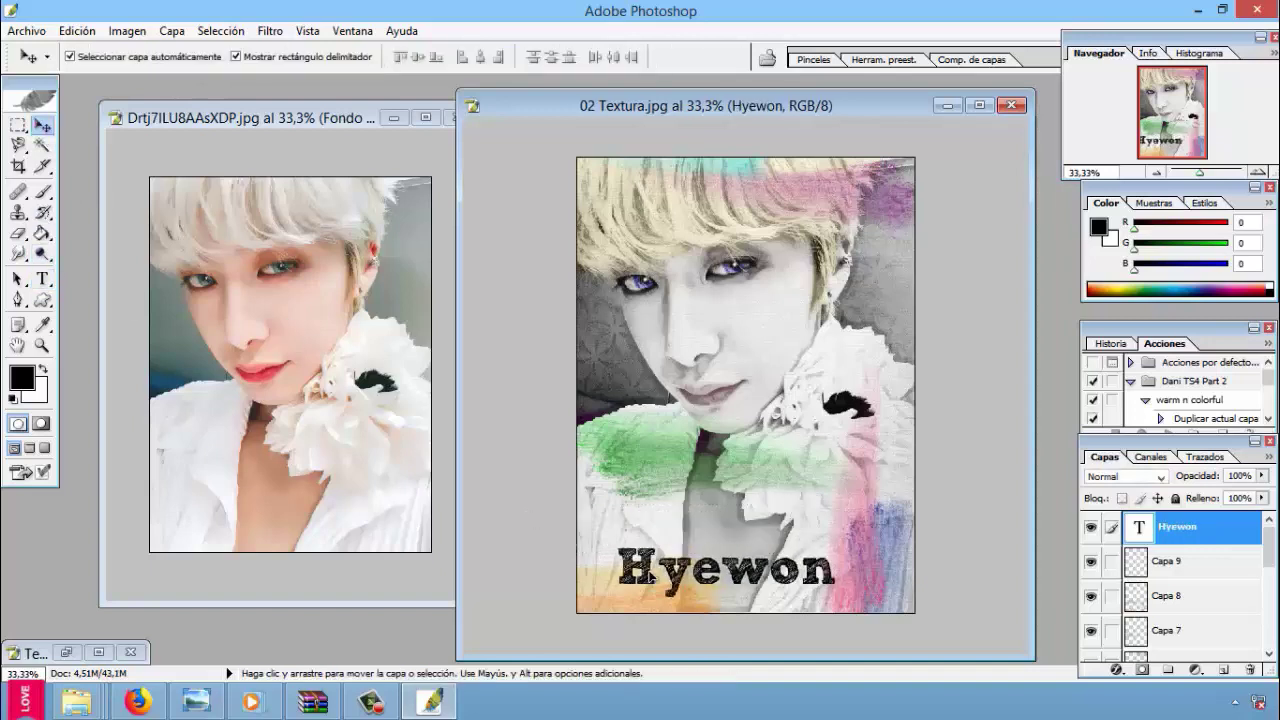
{"action": "left_click", "coordinate": [1162, 477]}
{"action": "left_click", "coordinate": [1120, 340]}
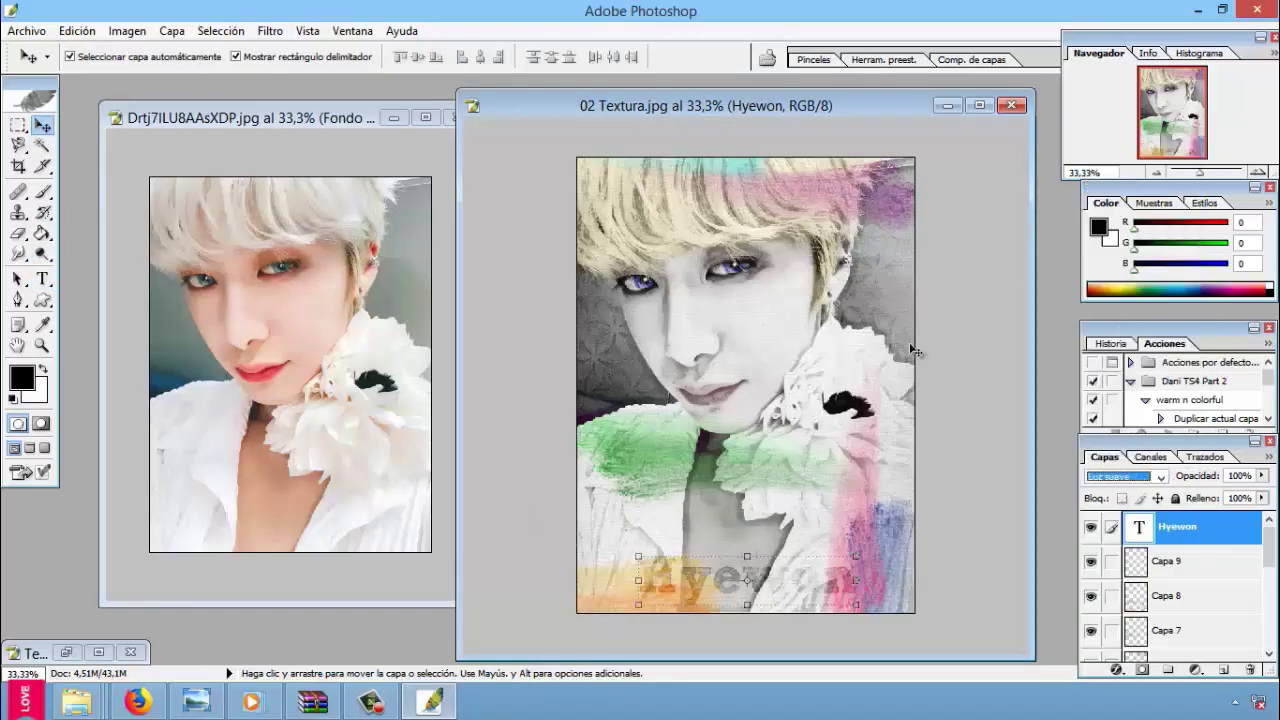
Step: Give the Hyewon title Superponer blending, Satinado at distance 1 and 78% opacity
{"action": "right_click", "coordinate": [1204, 538]}
{"action": "left_click", "coordinate": [1124, 331]}
{"action": "left_click", "coordinate": [597, 219]}
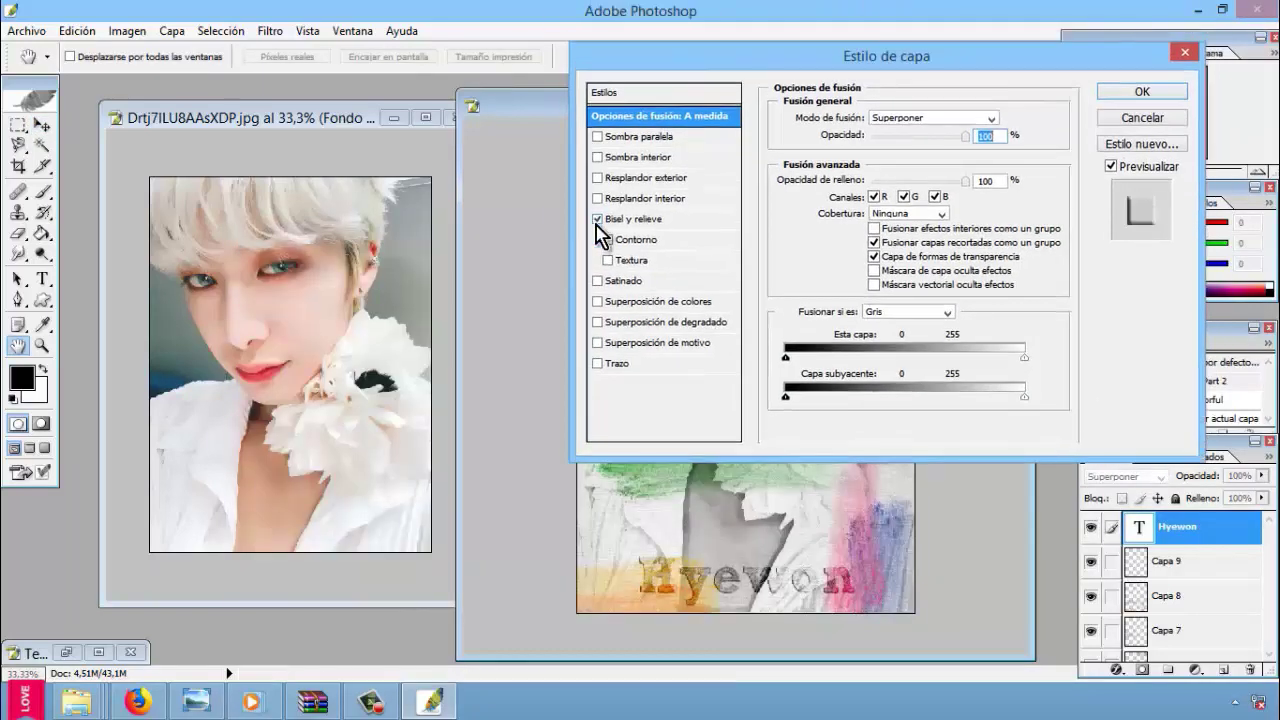
{"action": "left_click", "coordinate": [618, 283]}
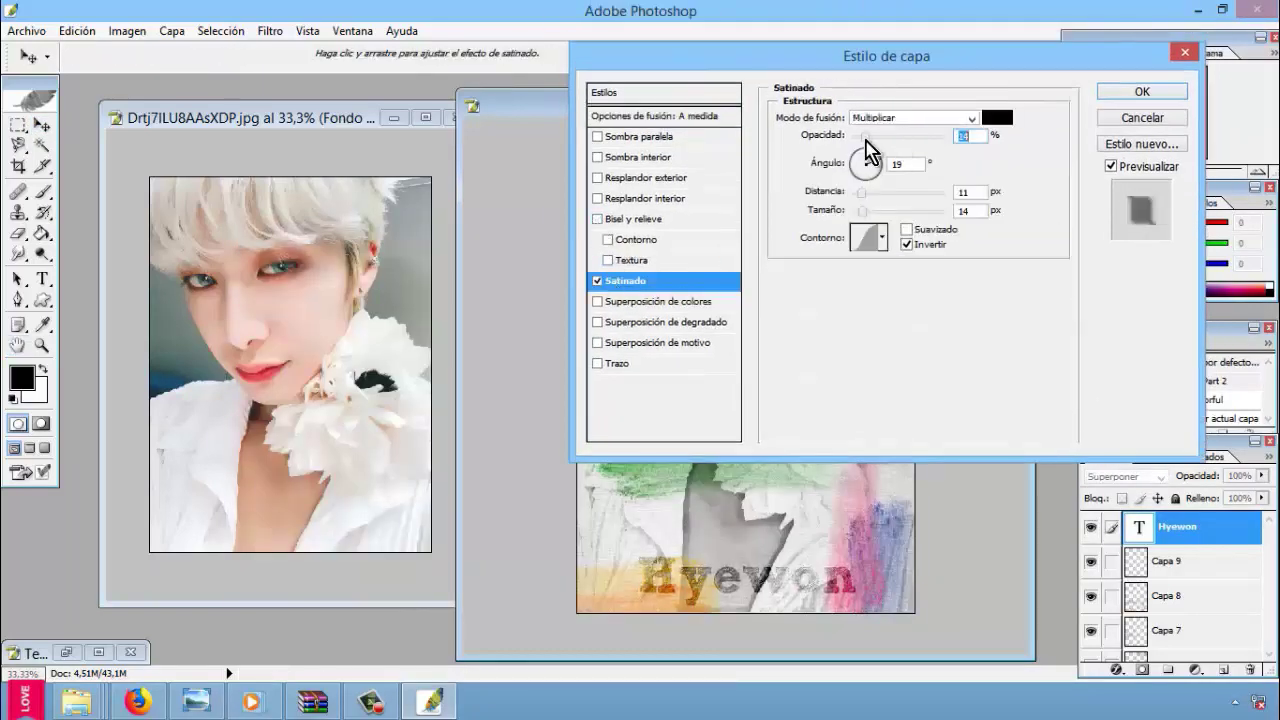
{"action": "left_click_drag", "start_coordinate": [858, 197], "coordinate": [850, 198]}
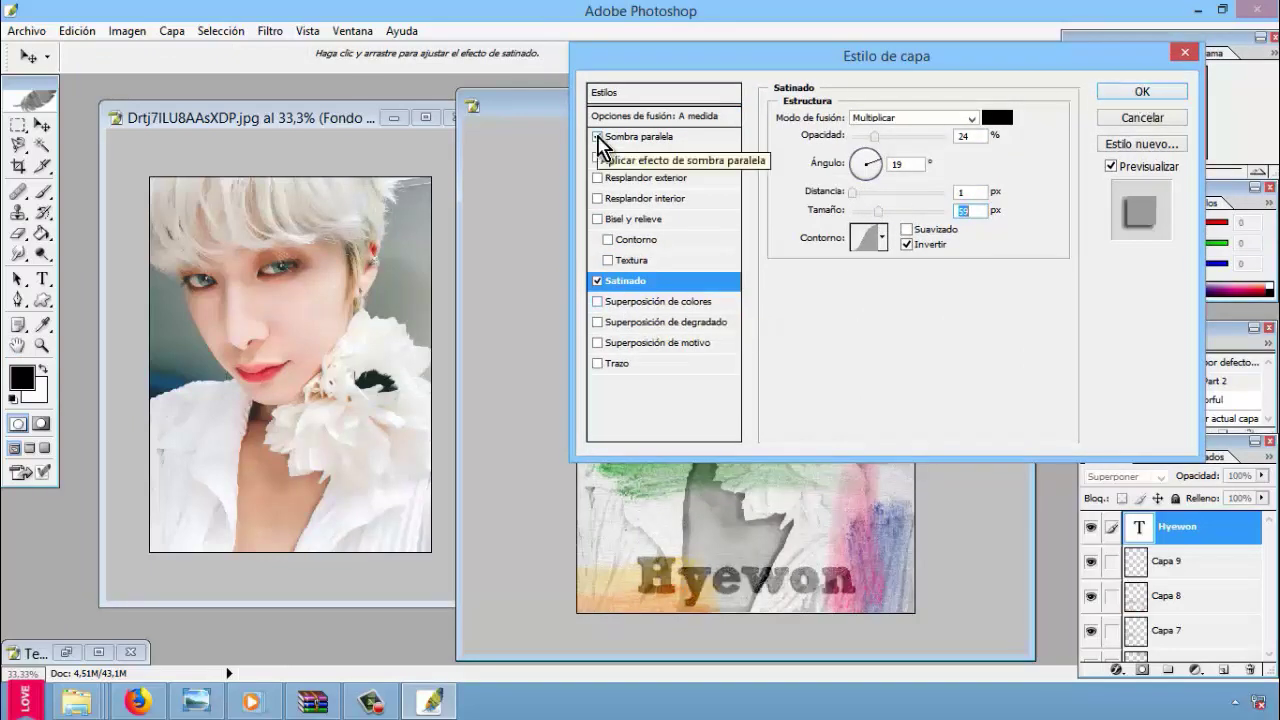
{"action": "left_click", "coordinate": [1143, 91]}
{"action": "left_click_drag", "start_coordinate": [1262, 476], "coordinate": [1230, 503]}
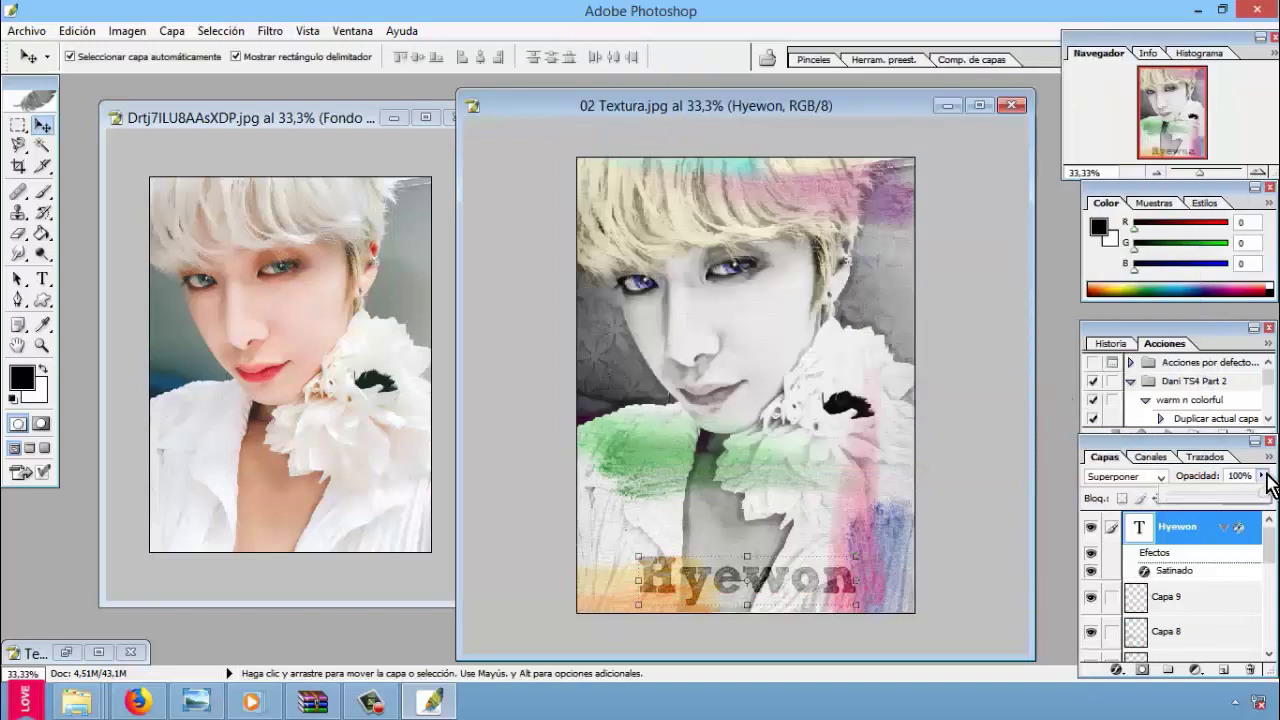
Step: Zoom the portrait view out
{"action": "left_click", "coordinate": [20, 125]}
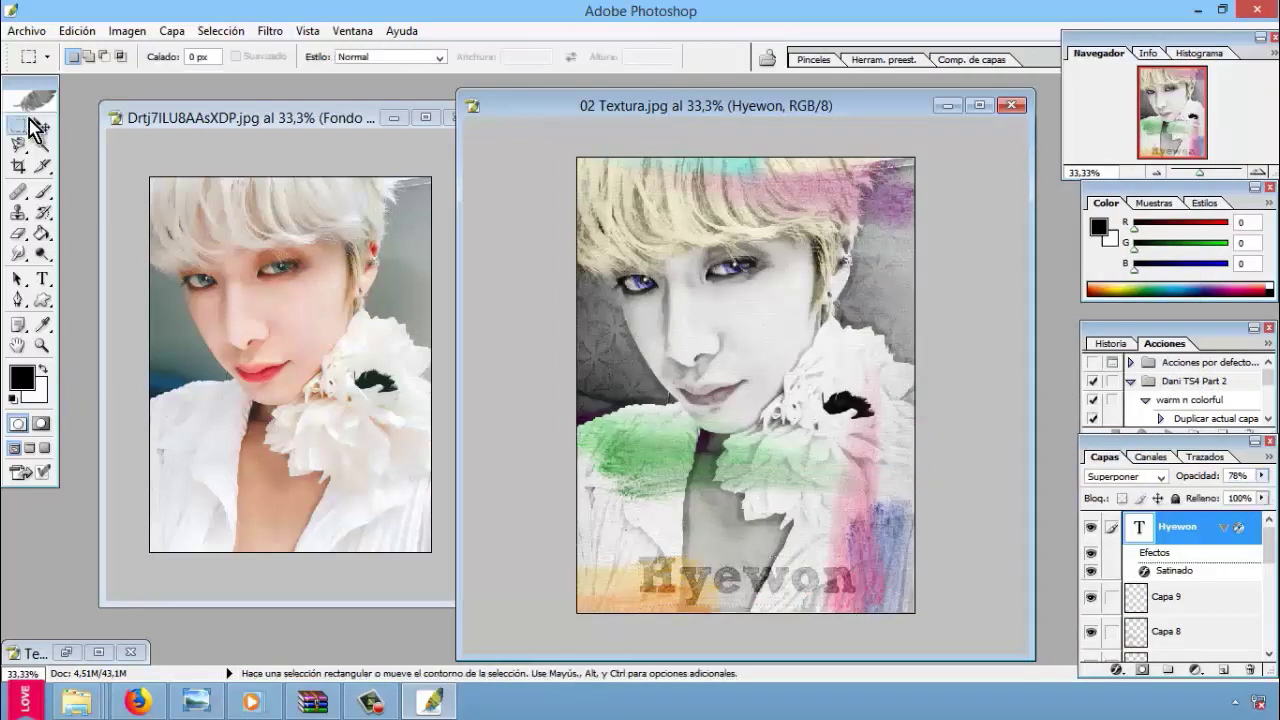
{"action": "left_click", "coordinate": [41, 345]}
{"action": "key", "text": "ctrl+minus"}
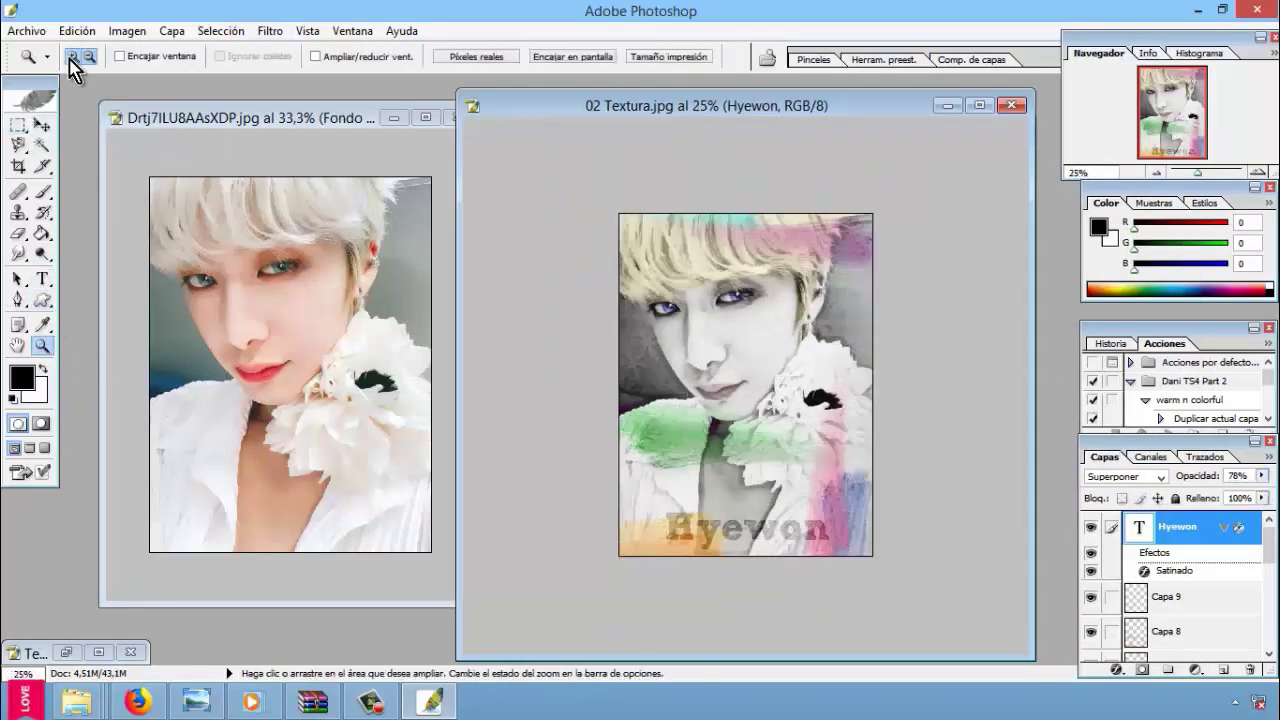
Step: Zoom in on the Hyewon title, reopen its layer style and raise the Satin opacity slightly
{"action": "left_click", "coordinate": [72, 57]}
{"action": "left_click", "coordinate": [762, 580]}
{"action": "left_click", "coordinate": [762, 580]}
{"action": "left_click", "coordinate": [762, 580]}
{"action": "mouse_move", "coordinate": [770, 662]}
{"action": "left_mouse_down"}
{"action": "mouse_move", "coordinate": [600, 660]}
{"action": "mouse_move", "coordinate": [690, 589]}
{"action": "left_mouse_up"}
{"action": "key", "text": "ctrl+minus"}
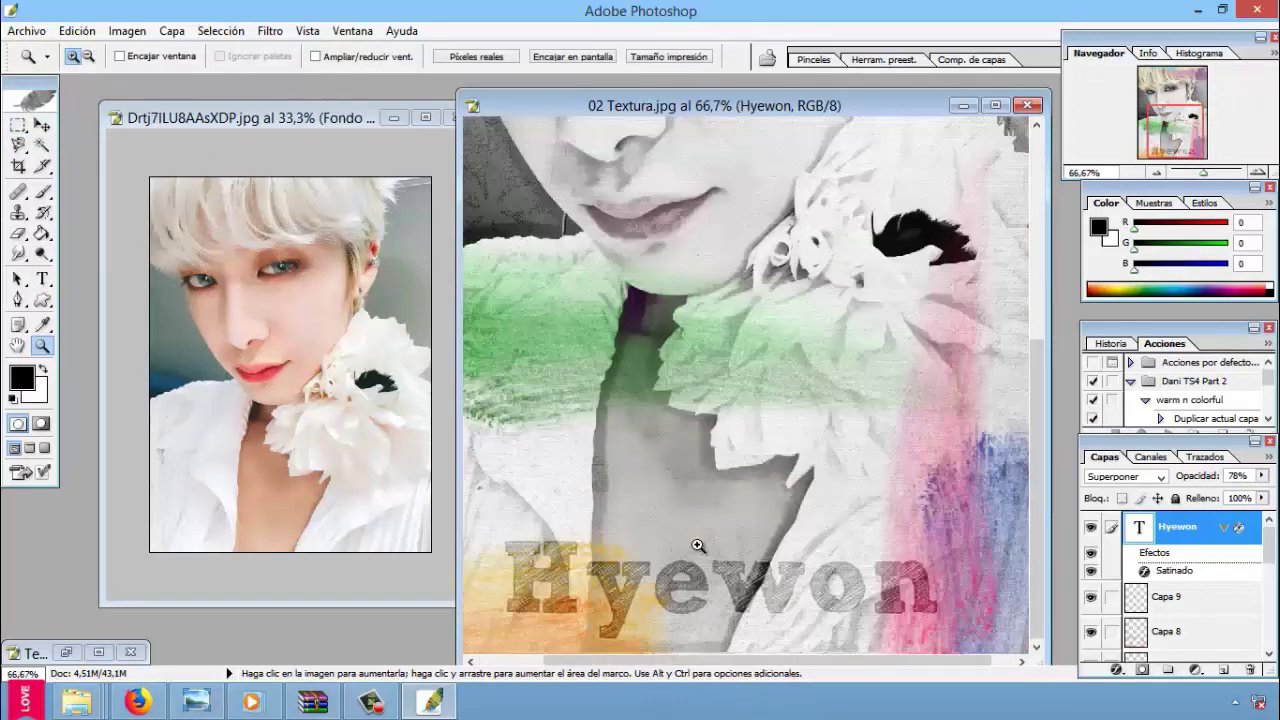
{"action": "right_click", "coordinate": [1180, 527]}
{"action": "left_click", "coordinate": [1100, 320]}
{"action": "left_click", "coordinate": [625, 281]}
{"action": "left_click_drag", "start_coordinate": [901, 134], "coordinate": [904, 134]}
Step: Add a Colour Dodge (Subexponer color) gradient overlay scaled down to 10%, leaving pattern overlay off
{"action": "left_click", "coordinate": [600, 322]}
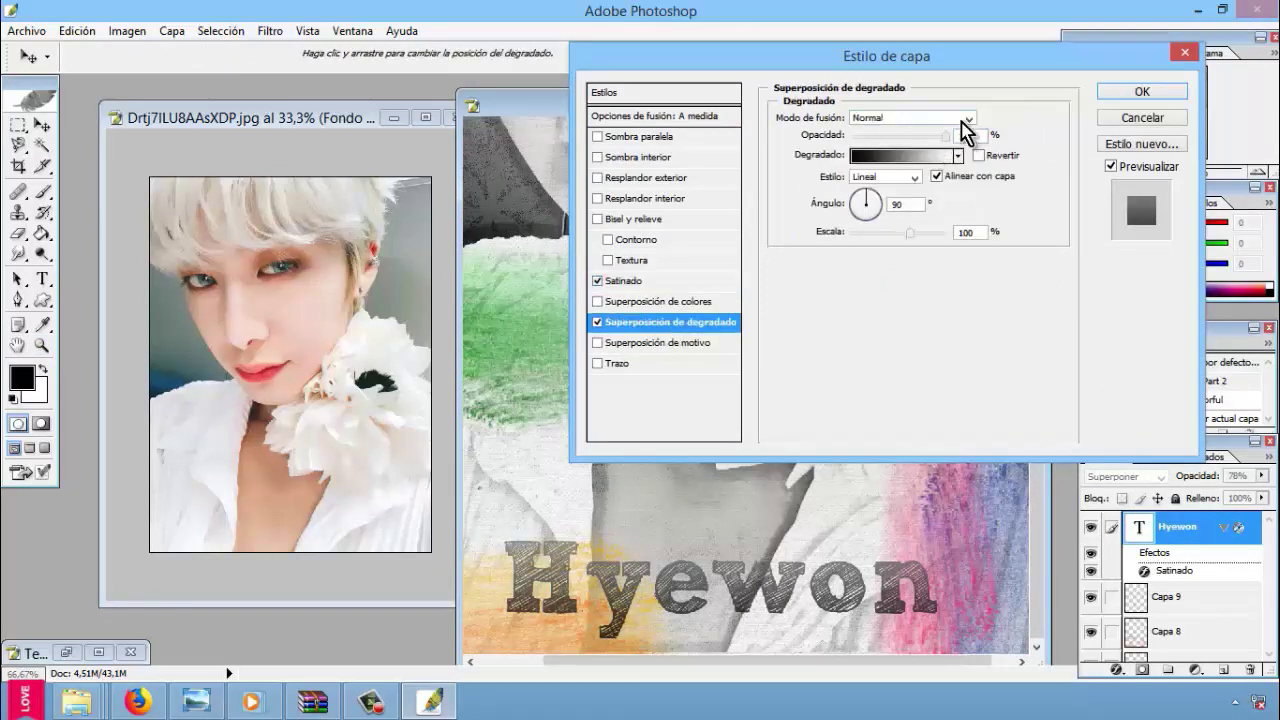
{"action": "left_click", "coordinate": [966, 118]}
{"action": "left_click", "coordinate": [900, 214]}
{"action": "key", "text": "Down"}
{"action": "key", "text": "Down"}
{"action": "key", "text": "Down"}
{"action": "key", "text": "Down"}
{"action": "key", "text": "Down"}
{"action": "key", "text": "Down"}
{"action": "key", "text": "Down"}
{"action": "key", "text": "Up"}
{"action": "key", "text": "Up"}
{"action": "key", "text": "Up"}
{"action": "key", "text": "Up"}
{"action": "key", "text": "Up"}
{"action": "key", "text": "Up"}
{"action": "key", "text": "Up"}
{"action": "key", "text": "Up"}
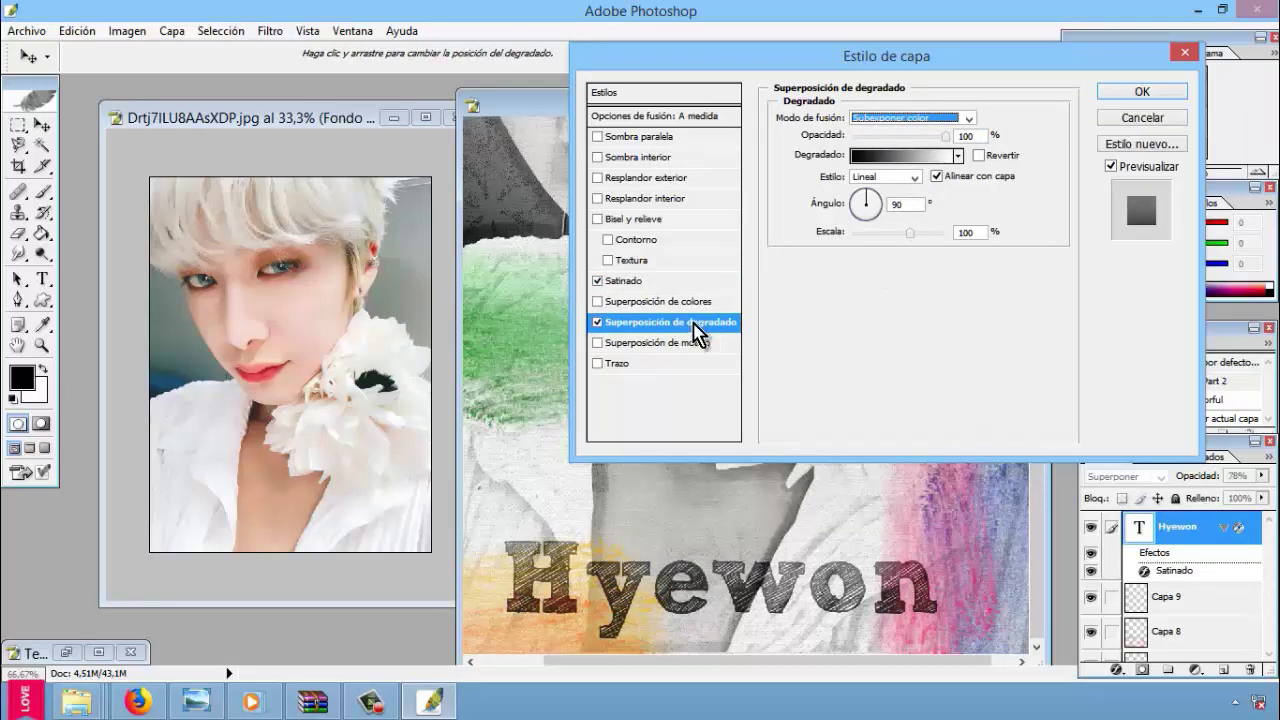
{"action": "left_click_drag", "start_coordinate": [910, 232], "coordinate": [822, 242]}
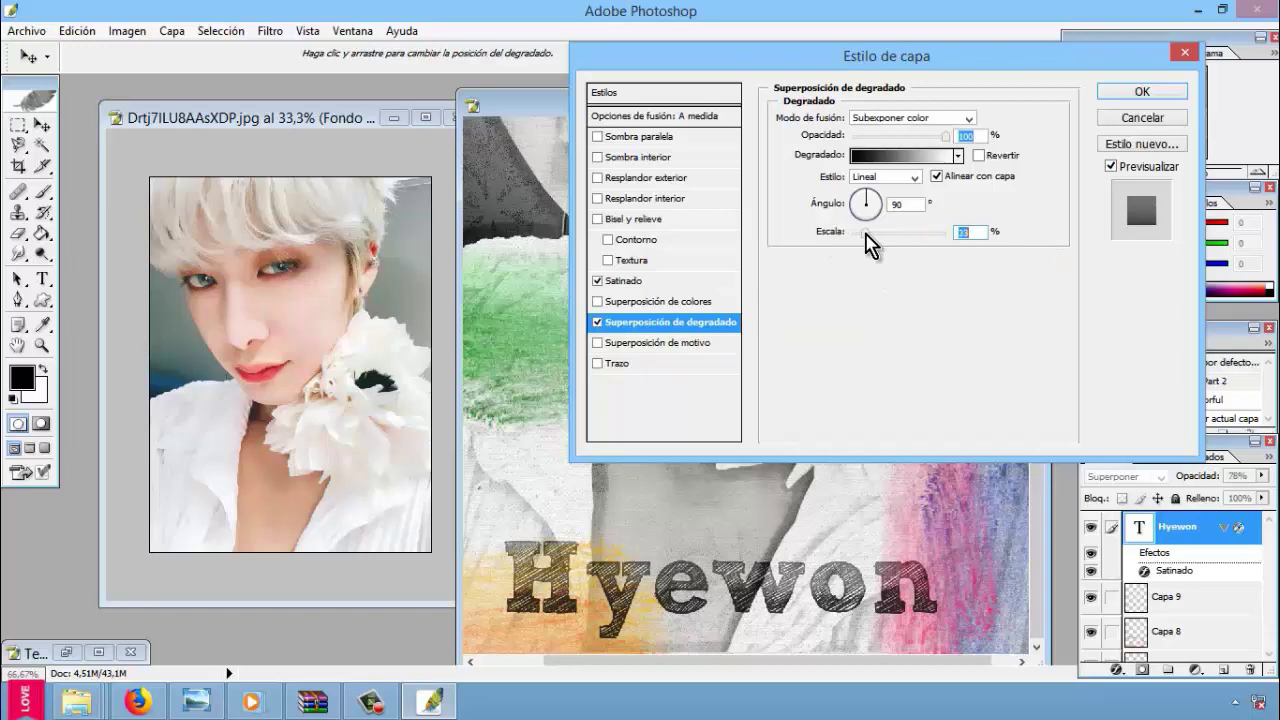
{"action": "left_click", "coordinate": [620, 343]}
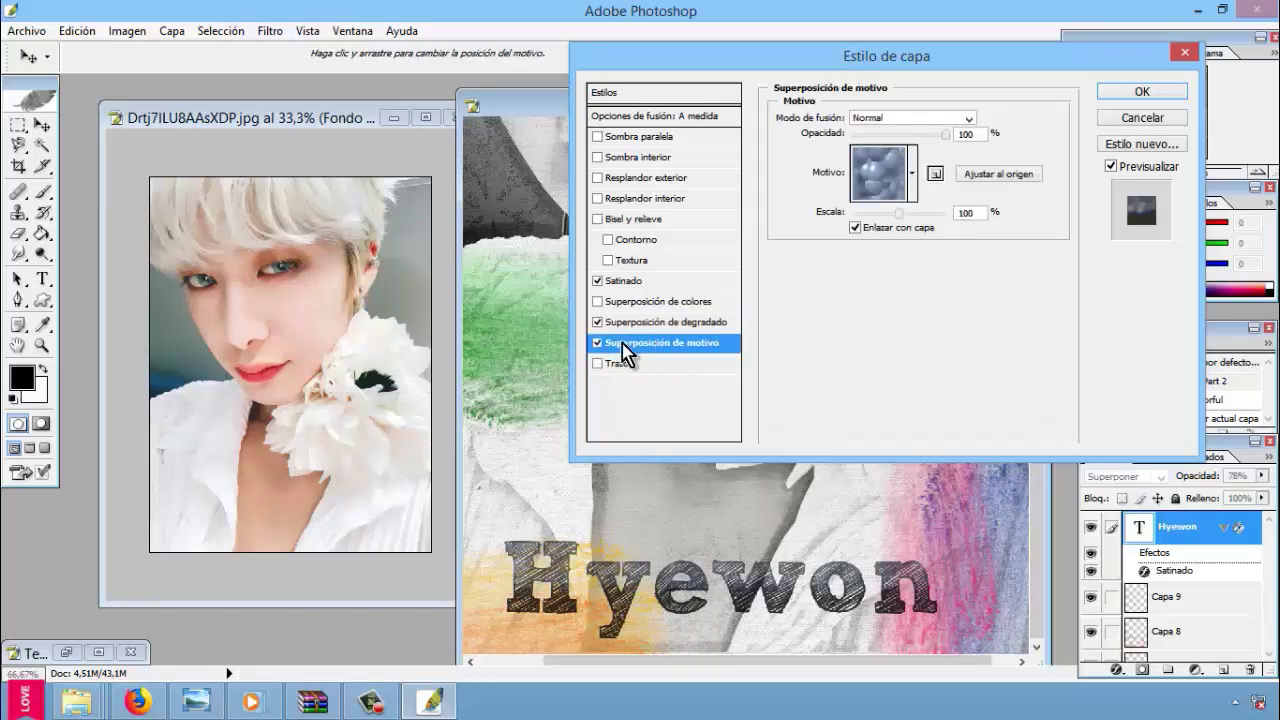
{"action": "left_click", "coordinate": [598, 137]}
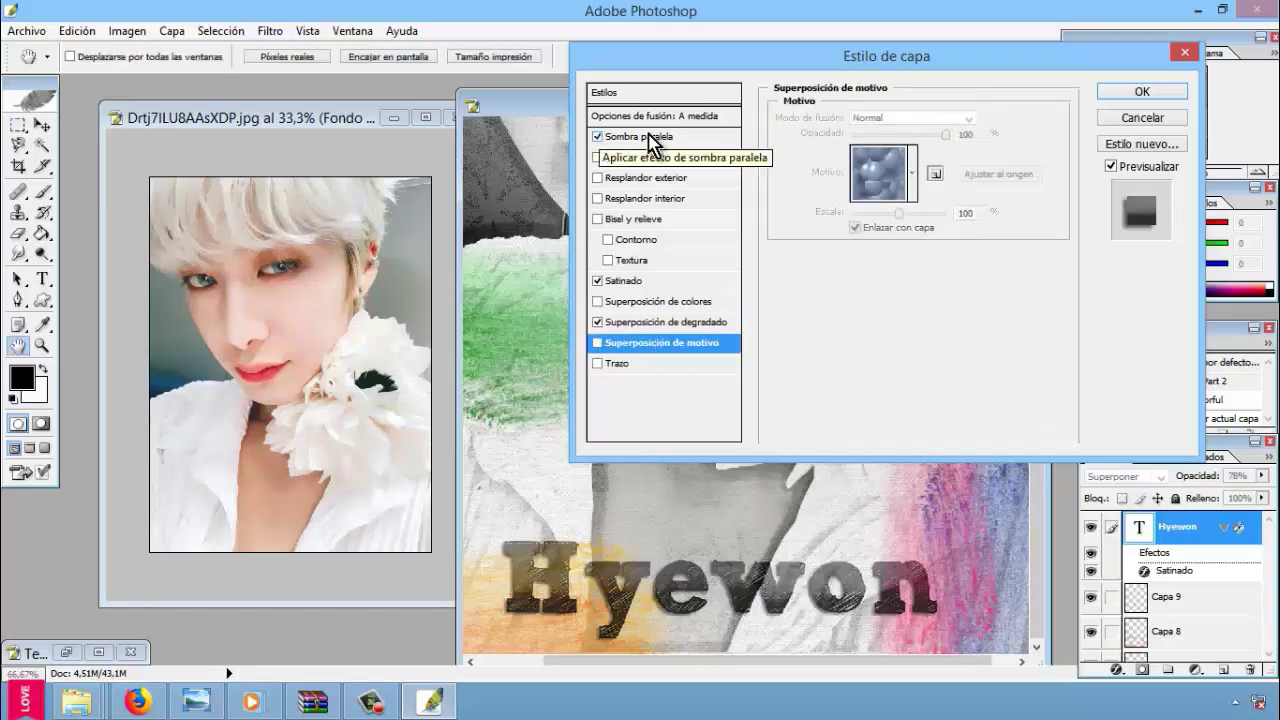
Step: Add a 3 px black outside stroke at lower opacity plus a drop shadow
{"action": "left_click", "coordinate": [597, 363]}
{"action": "left_click", "coordinate": [820, 225]}
{"action": "left_click", "coordinate": [980, 246]}
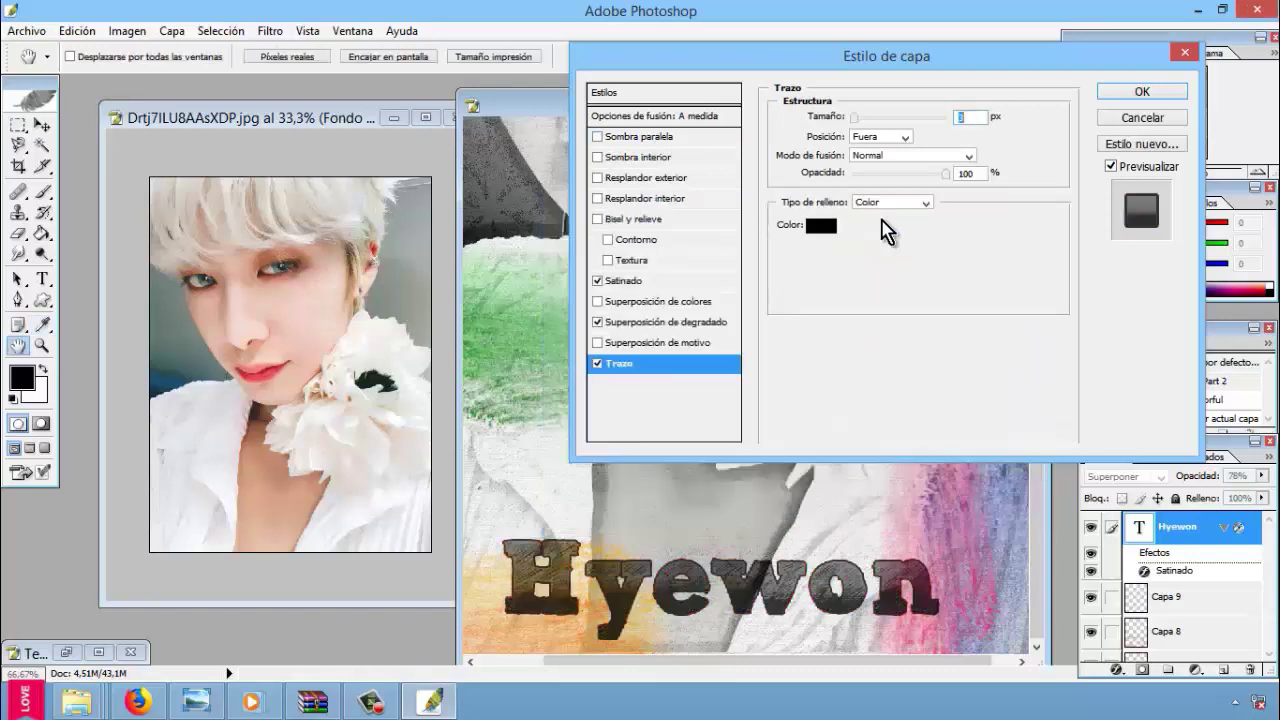
{"action": "left_click_drag", "start_coordinate": [858, 173], "coordinate": [867, 185]}
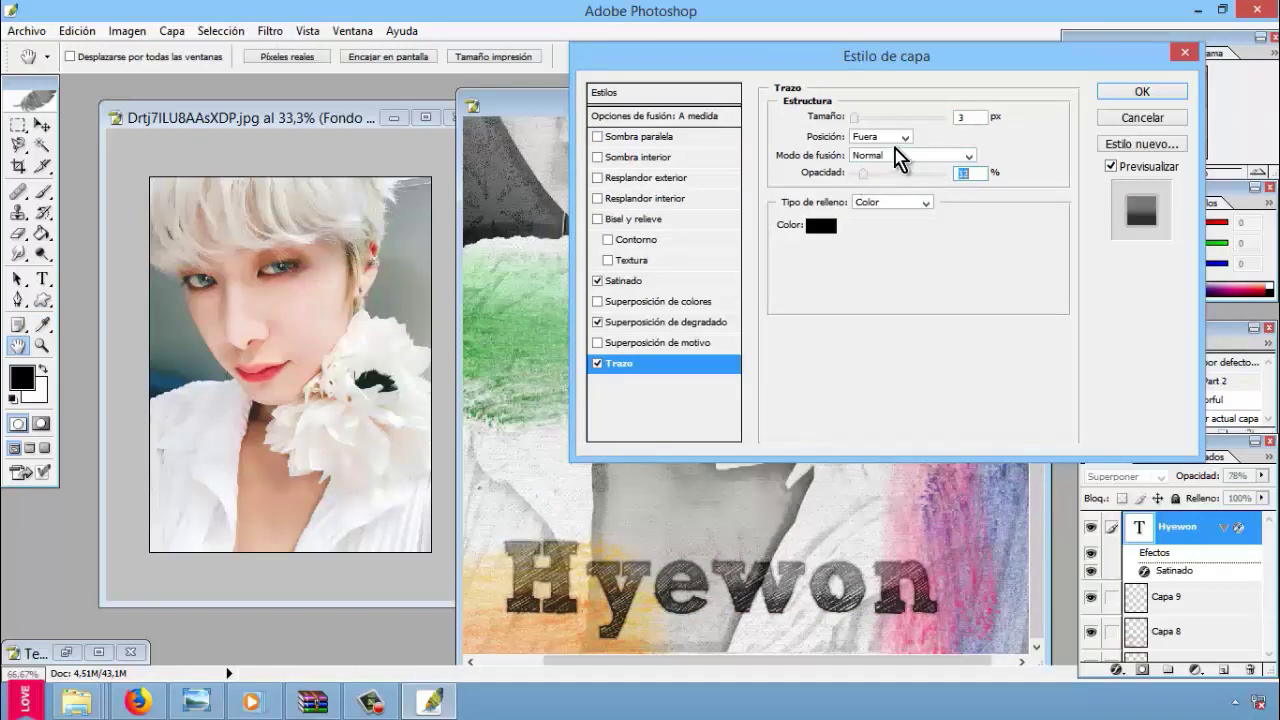
{"action": "left_click", "coordinate": [655, 140]}
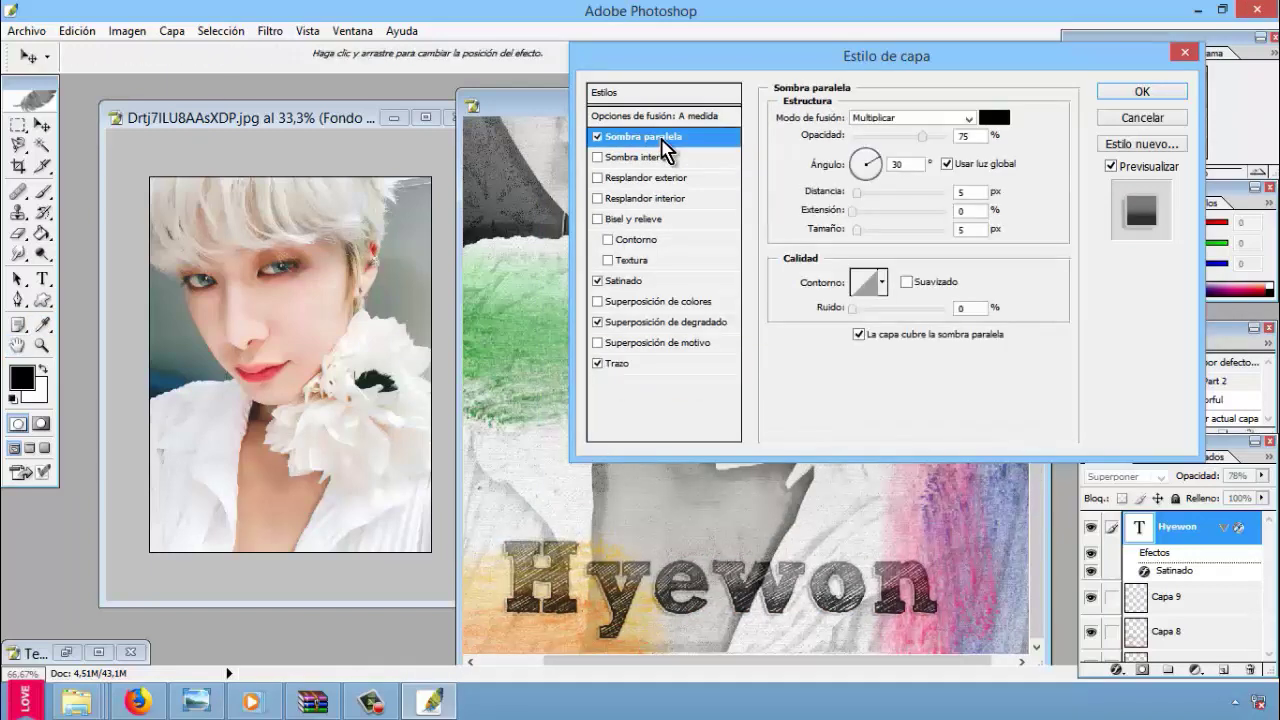
Step: Apply the title's layer effects and zoom out to view the whole portrait
{"action": "left_click", "coordinate": [1136, 94]}
{"action": "left_click", "coordinate": [41, 345]}
{"action": "right_click", "coordinate": [651, 297]}
{"action": "left_click", "coordinate": [694, 411]}
{"action": "right_click", "coordinate": [686, 402]}
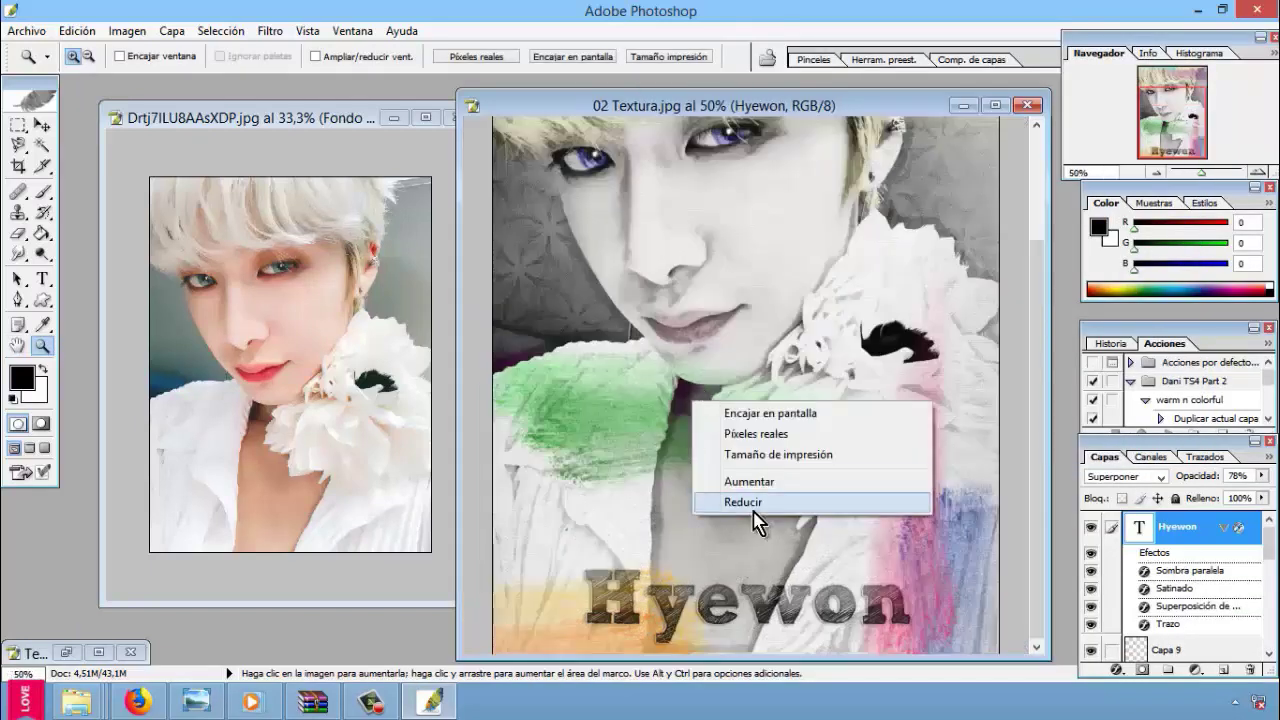
{"action": "left_click", "coordinate": [757, 520]}
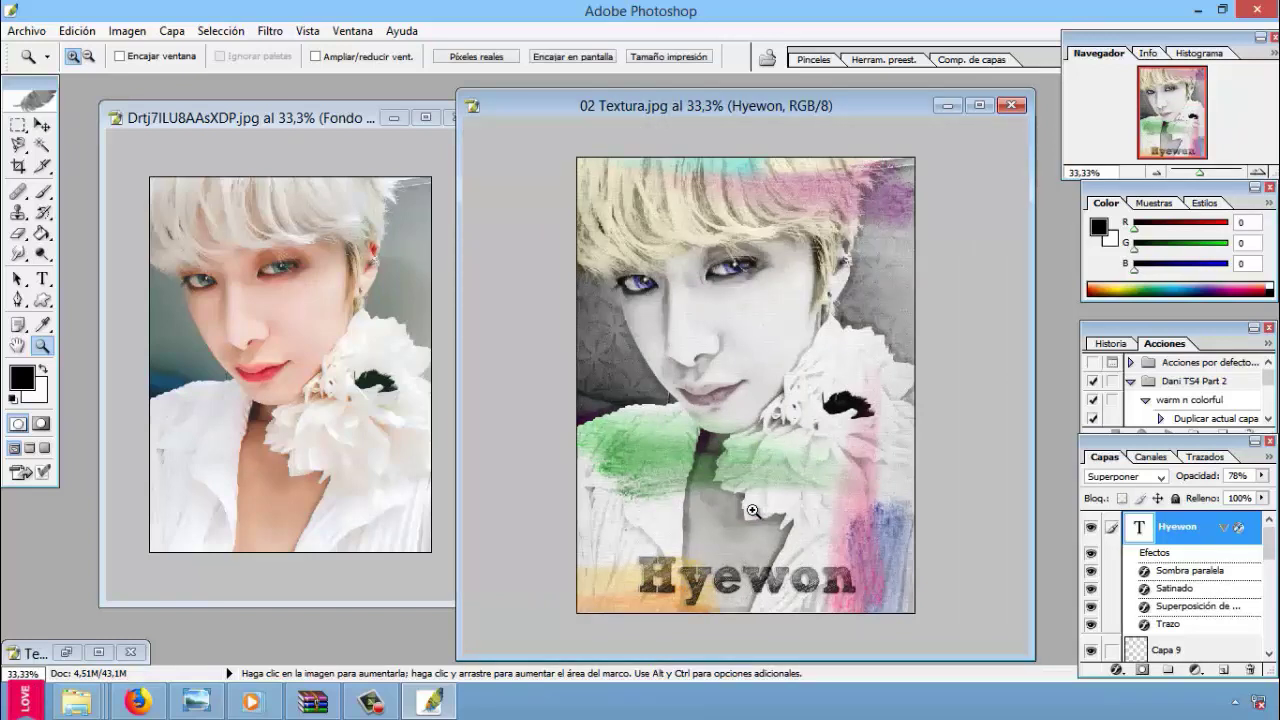
Step: Zoom in to check the styled title, then zoom back out to the full portrait
{"action": "left_click", "coordinate": [752, 510]}
{"action": "left_click", "coordinate": [886, 514]}
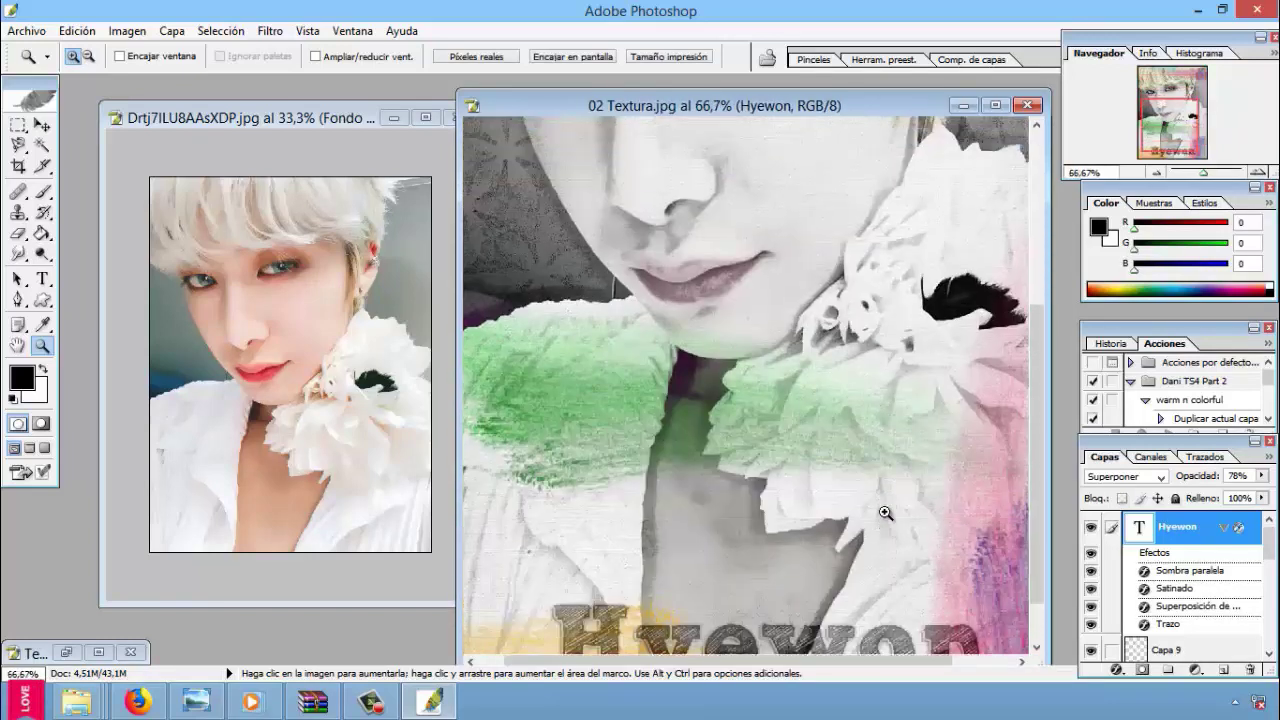
{"action": "right_click", "coordinate": [603, 360]}
{"action": "left_click", "coordinate": [646, 472]}
{"action": "right_click", "coordinate": [663, 528]}
{"action": "left_click", "coordinate": [710, 636]}
Step: Add a new layer and set the foreground colour to pale pink (R245 G194 B220)
{"action": "left_click", "coordinate": [1224, 669]}
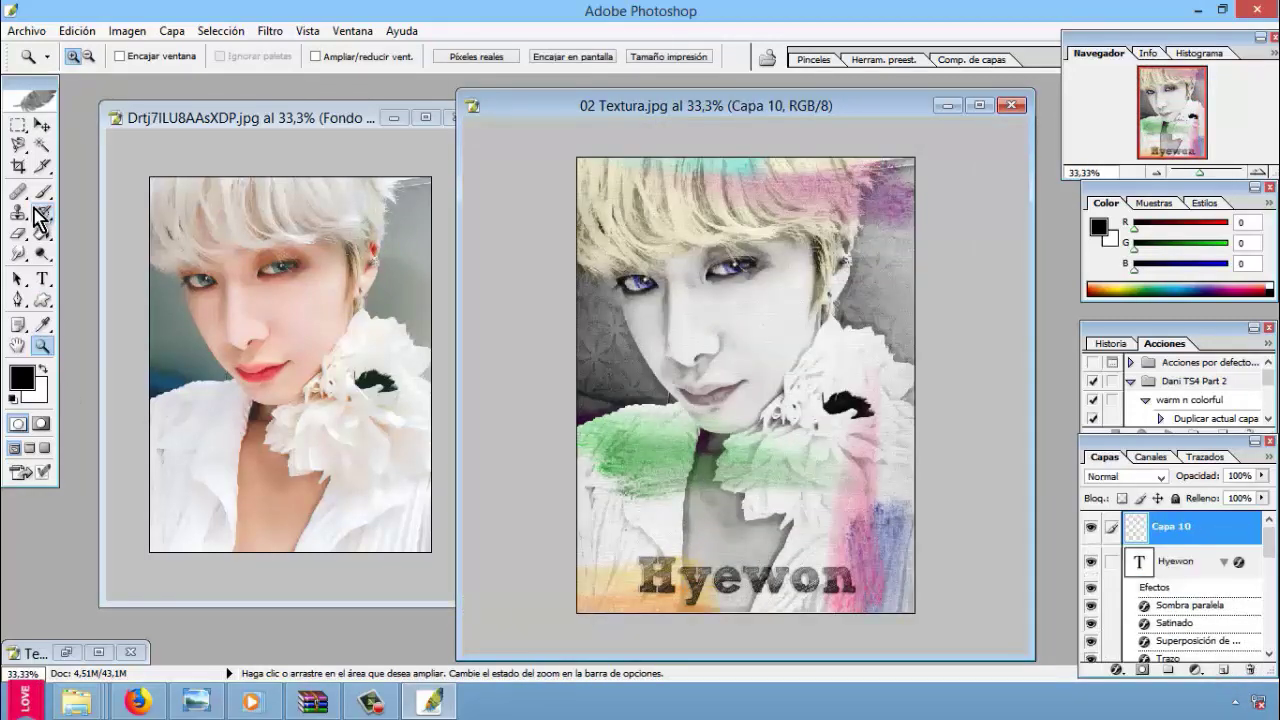
{"action": "left_click", "coordinate": [21, 377]}
{"action": "left_click_drag", "start_coordinate": [700, 213], "coordinate": [267, 195]}
{"action": "left_click", "coordinate": [397, 280]}
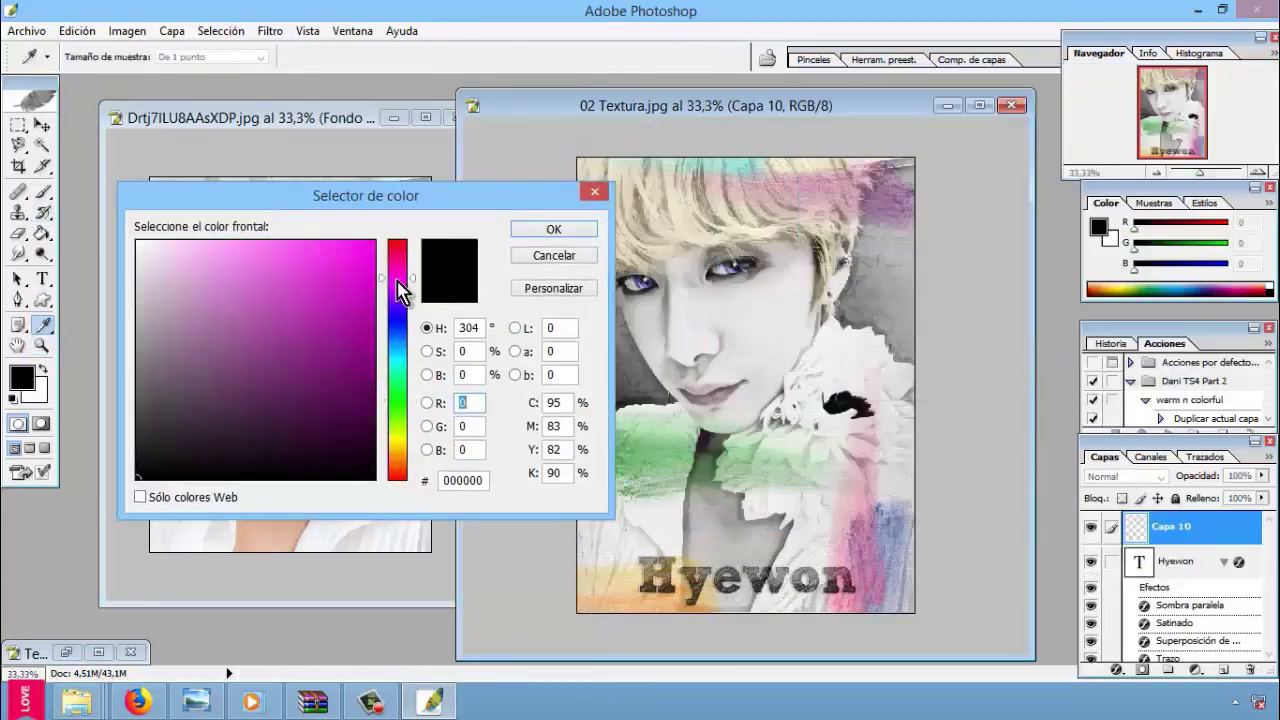
{"action": "left_click_drag", "start_coordinate": [397, 280], "coordinate": [397, 264]}
{"action": "left_click", "coordinate": [186, 250]}
{"action": "left_click", "coordinate": [540, 229]}
Step: Select the Brush tool with the 553 px soft round brush
{"action": "key", "text": "b"}
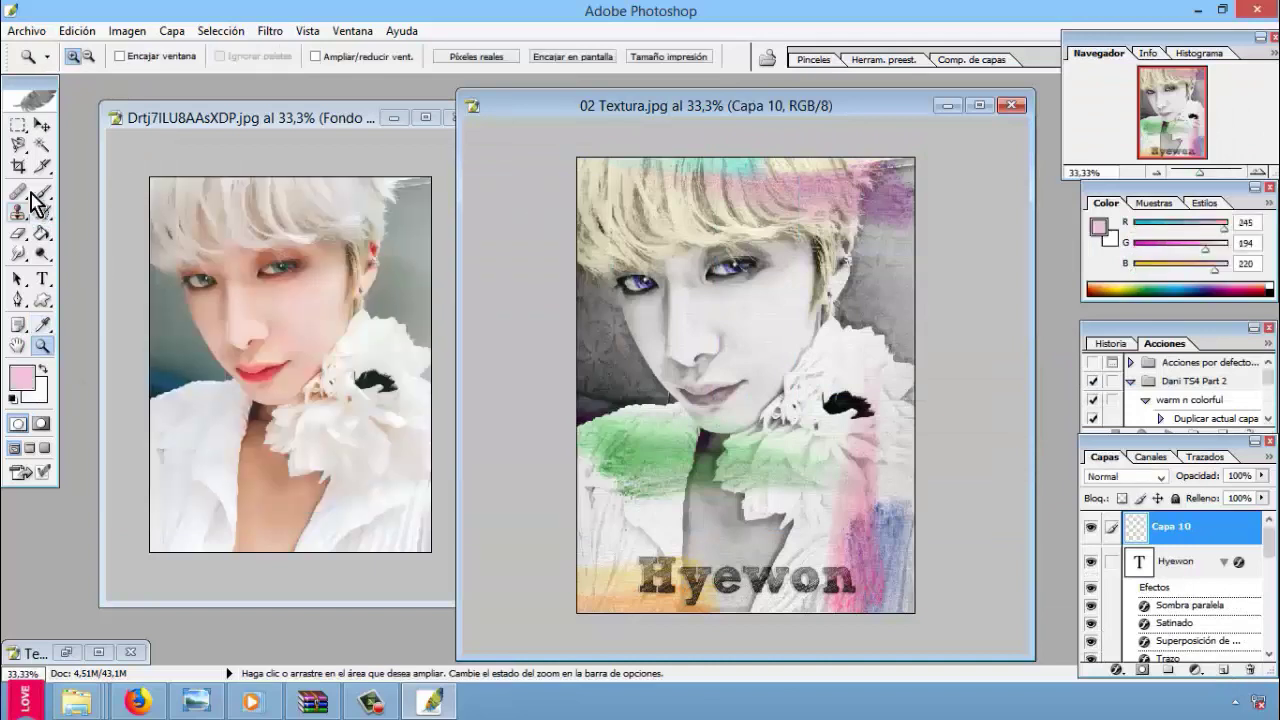
{"action": "left_click", "coordinate": [128, 57]}
{"action": "double_click", "coordinate": [236, 325]}
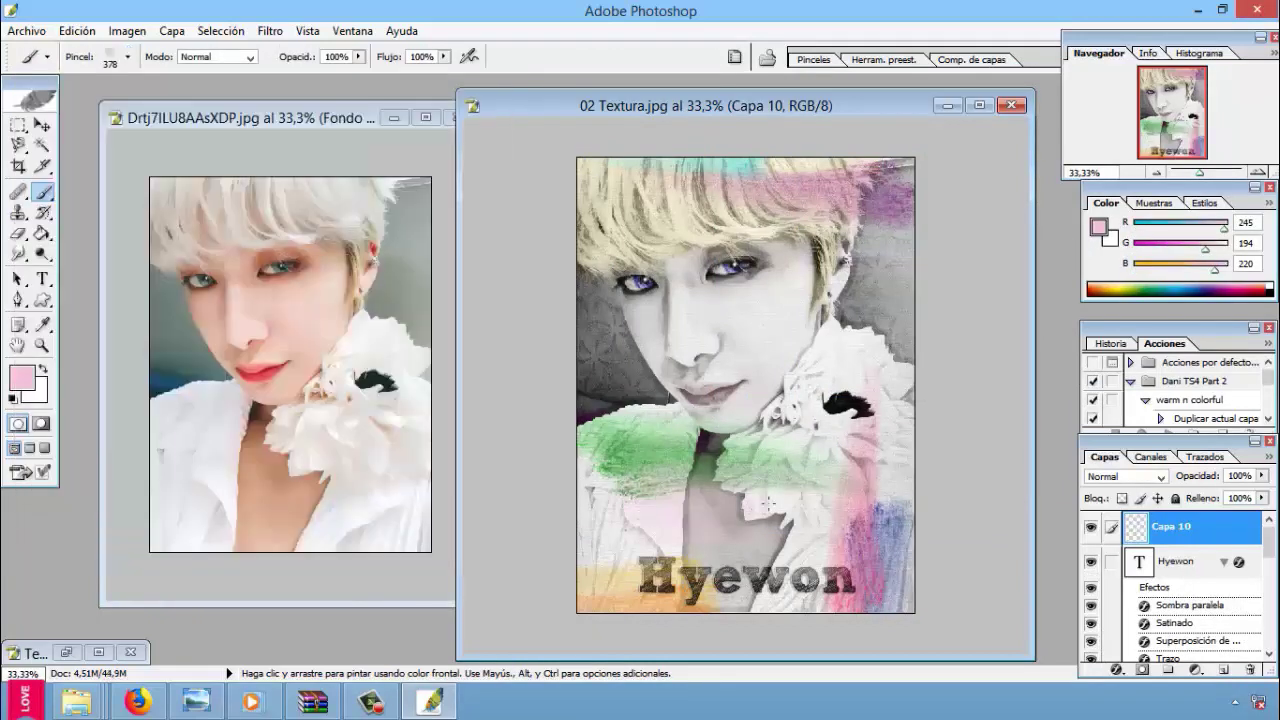
{"action": "left_click", "coordinate": [128, 57]}
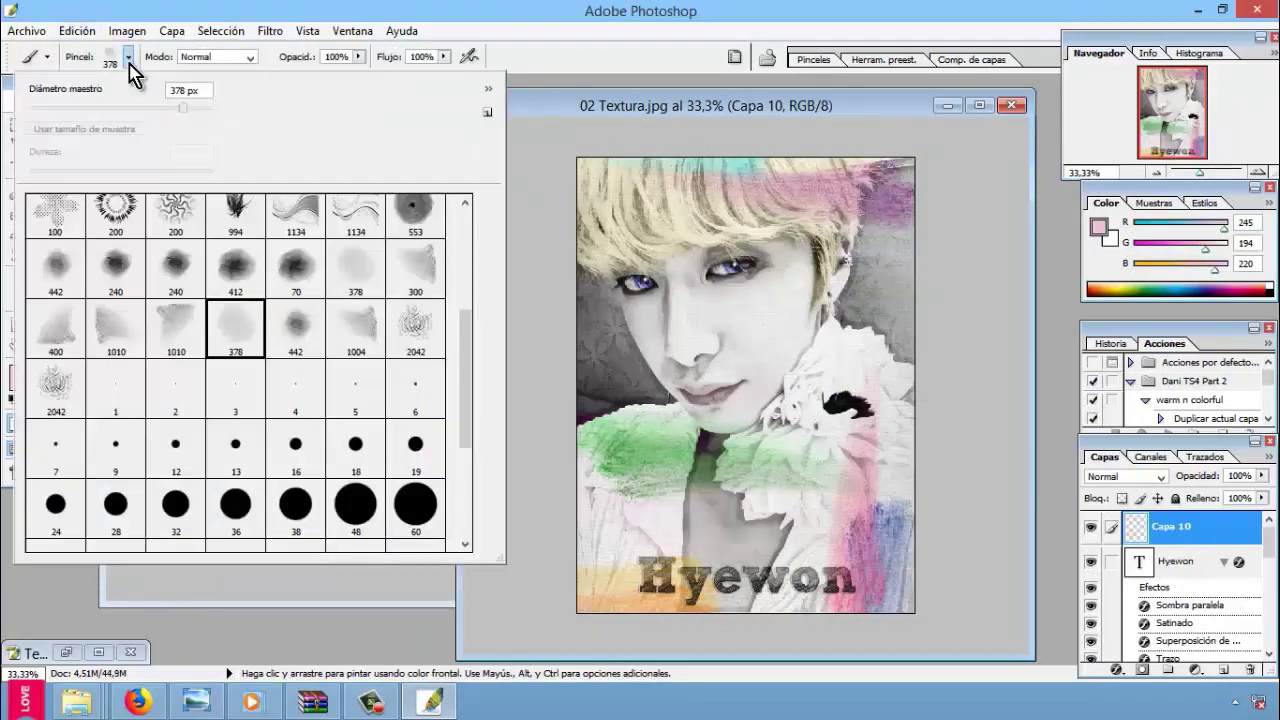
{"action": "double_click", "coordinate": [422, 228]}
Step: Try several blend modes on the new layer, leaving it at Normal
{"action": "left_click", "coordinate": [1126, 476]}
{"action": "left_click", "coordinate": [1110, 198]}
{"action": "key", "text": "Down"}
{"action": "key", "text": "Up"}
{"action": "key", "text": "Down"}
{"action": "key", "text": "Up"}
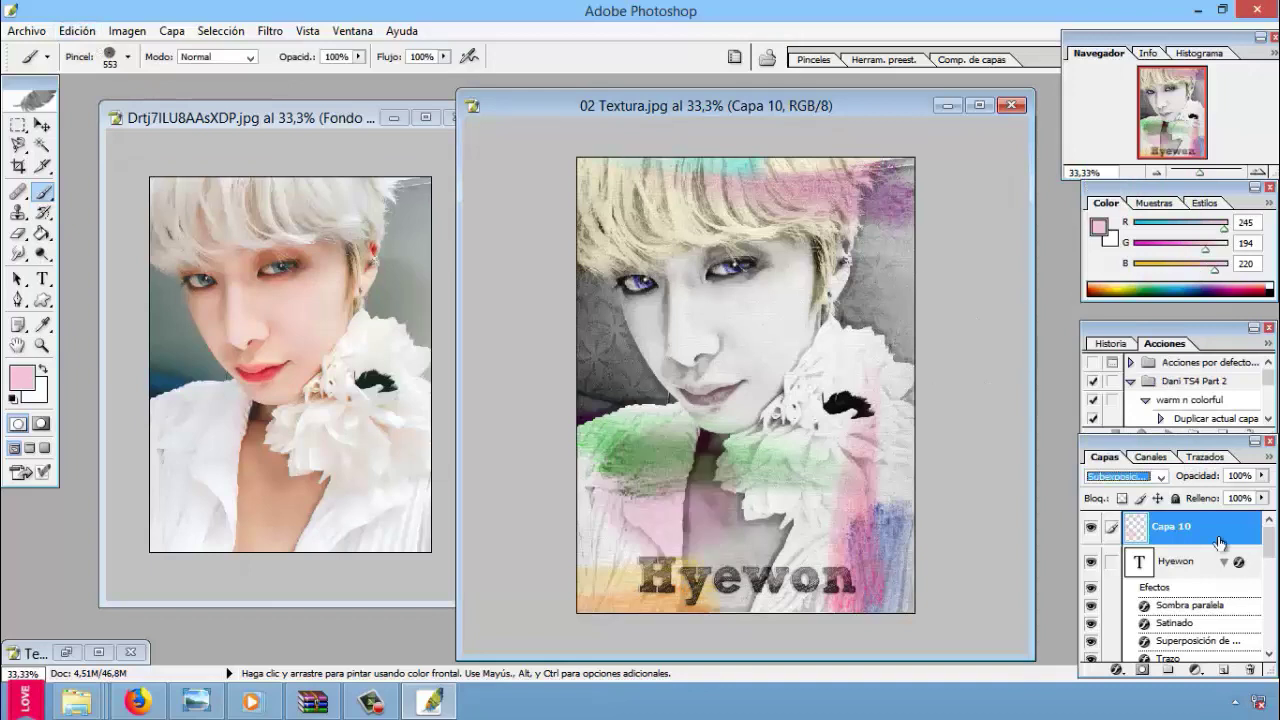
{"action": "left_click", "coordinate": [127, 57]}
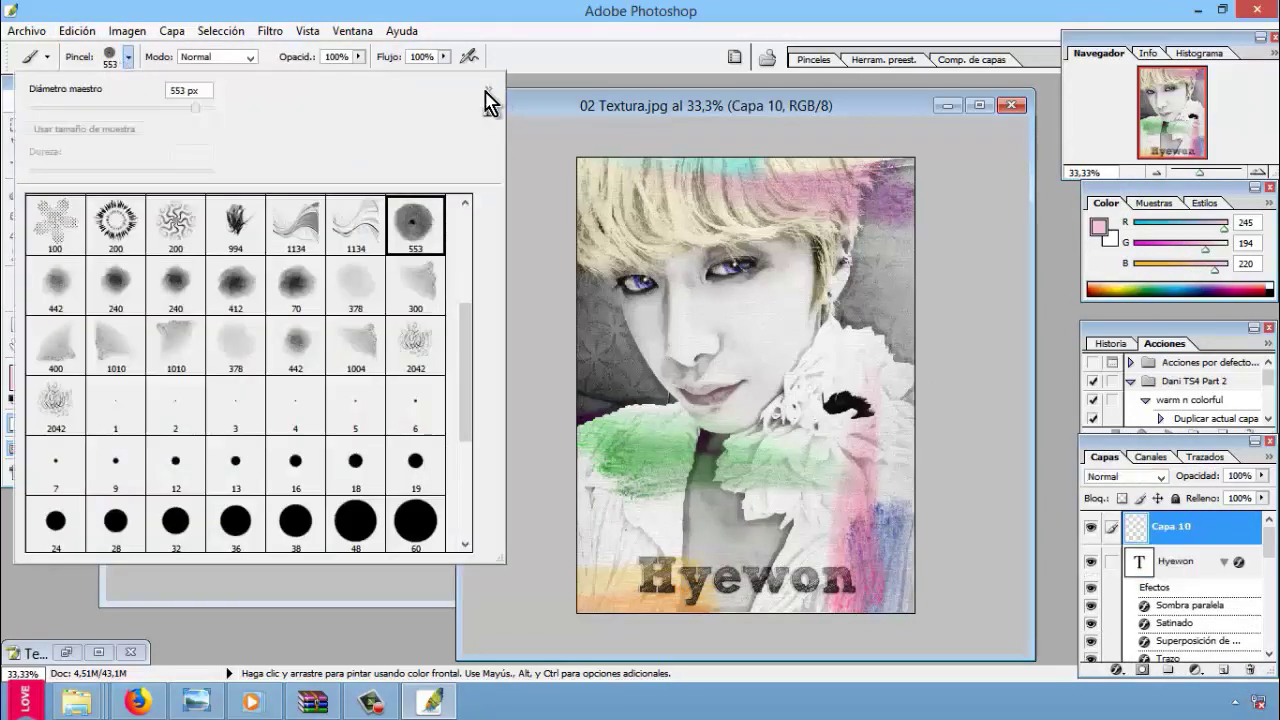
Step: Browse the brush sets and append the Special Effect Brushes to the current brushes
{"action": "left_click", "coordinate": [489, 105]}
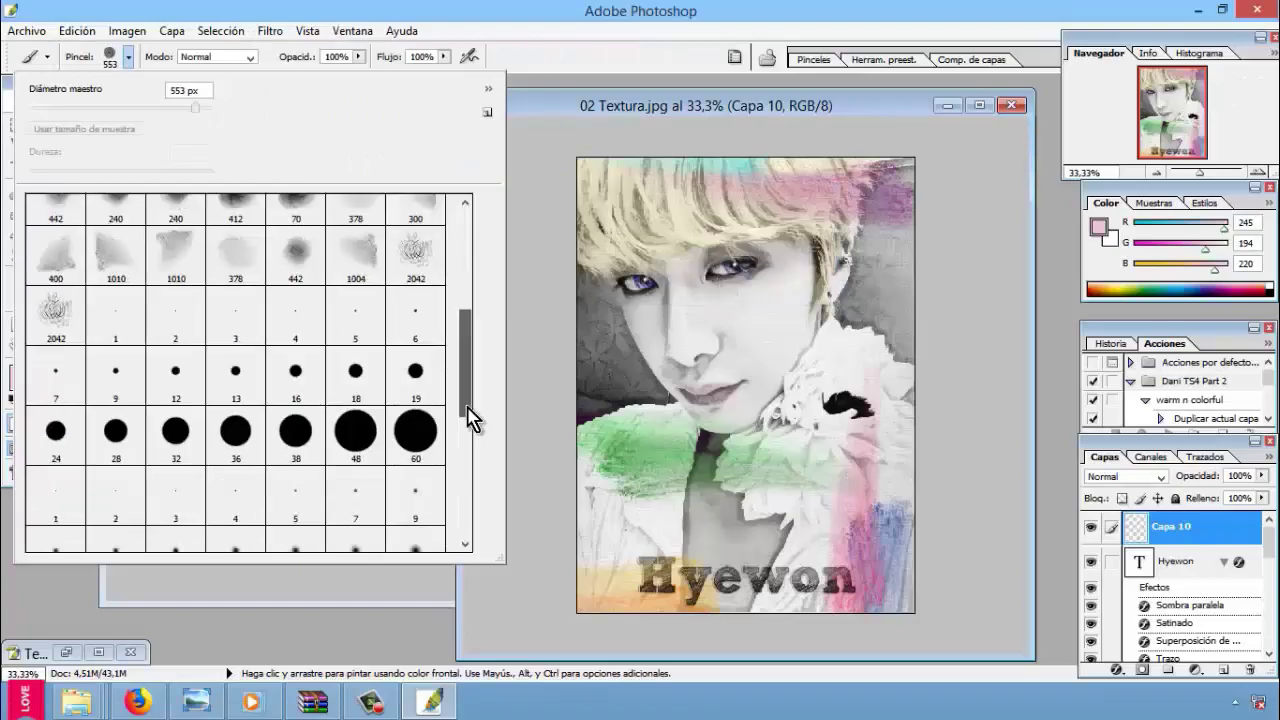
{"action": "left_click", "coordinate": [489, 105]}
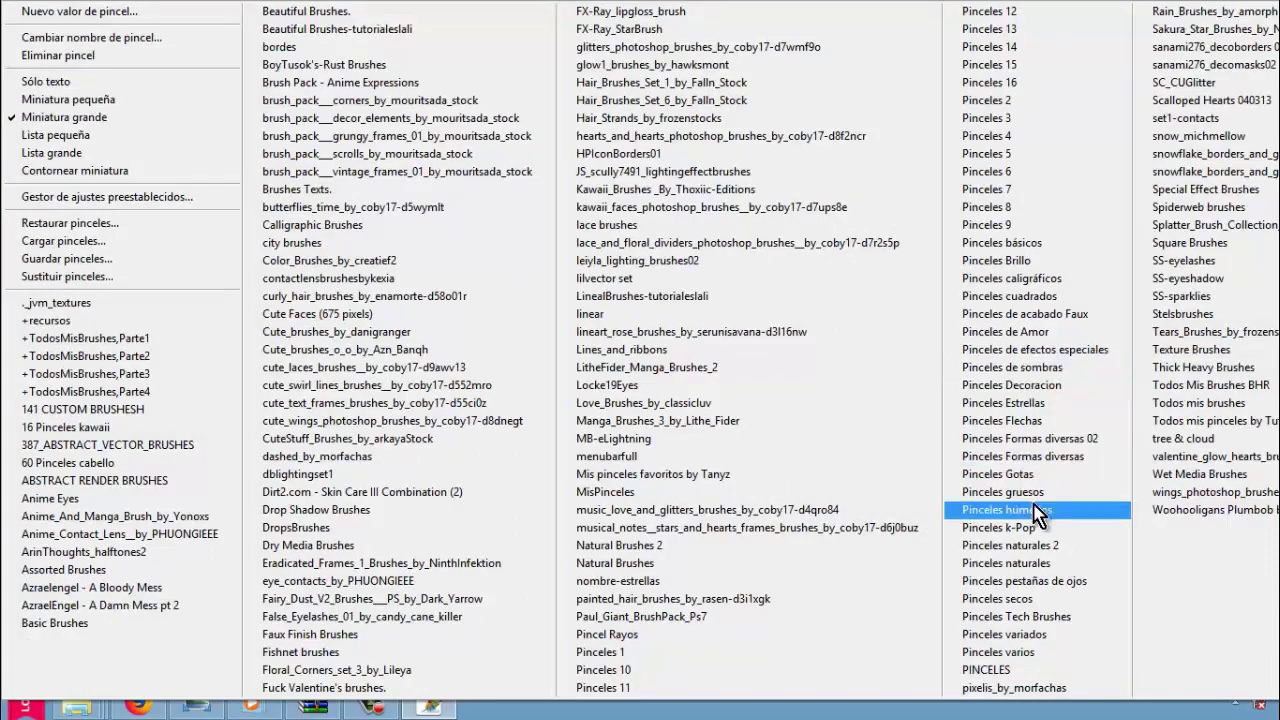
{"action": "left_click", "coordinate": [1036, 512]}
{"action": "left_click_drag", "start_coordinate": [468, 348], "coordinate": [468, 500]}
{"action": "left_click", "coordinate": [489, 88]}
{"action": "left_click", "coordinate": [1205, 189]}
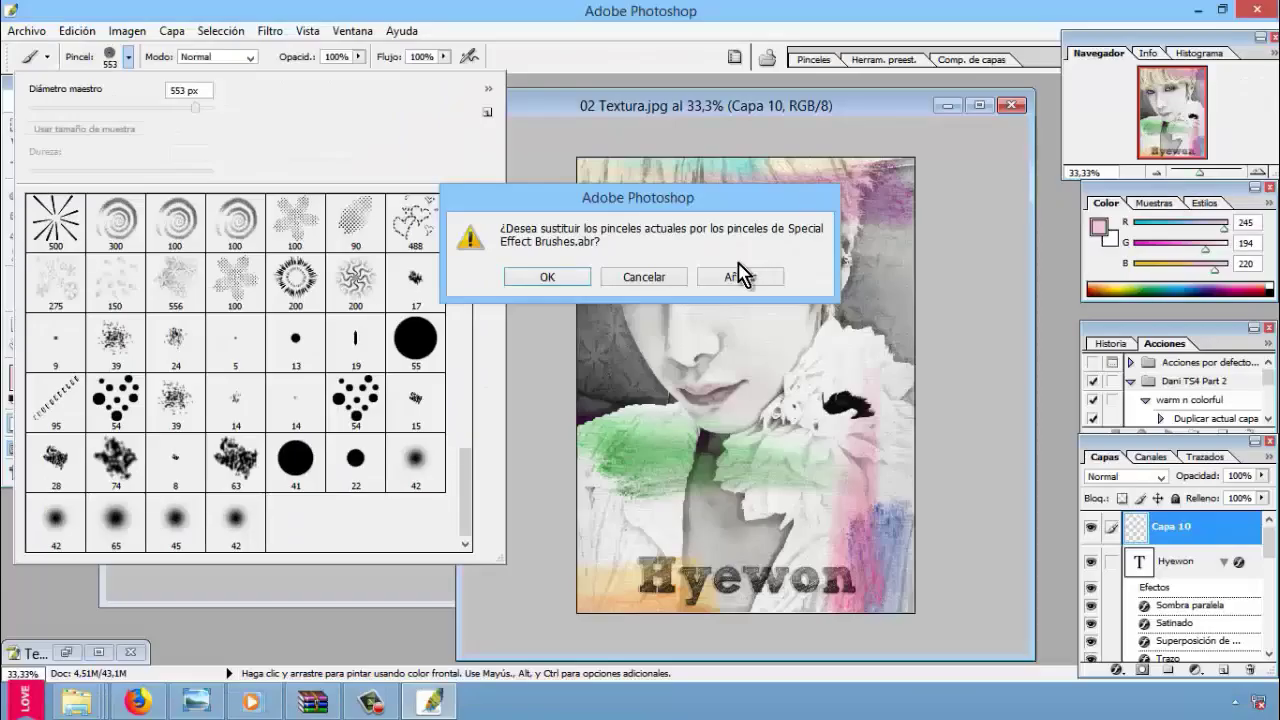
{"action": "left_click", "coordinate": [740, 276]}
{"action": "scroll", "coordinate": [457, 540], "scroll_direction": "up", "scroll_amount": 5}
Step: Replace the brushes with the glow1 set, then load another brush set
{"action": "left_click", "coordinate": [489, 88]}
{"action": "left_click", "coordinate": [737, 84]}
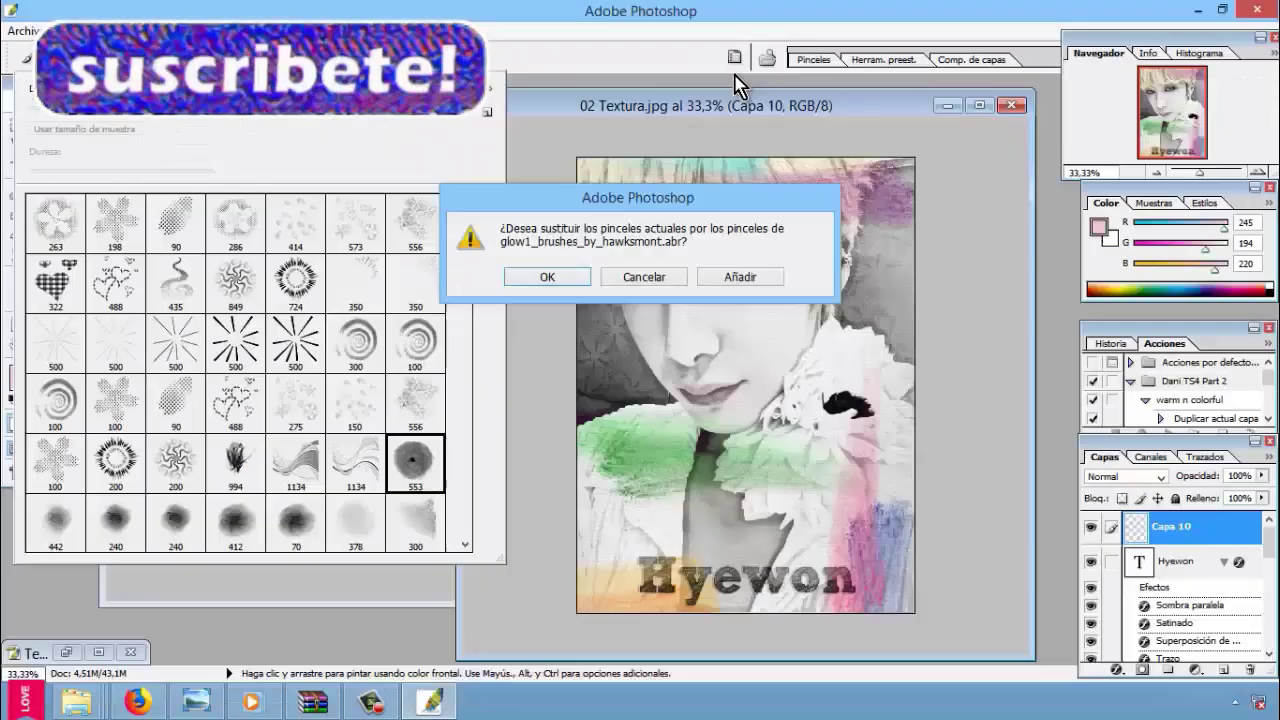
{"action": "left_click", "coordinate": [547, 276]}
{"action": "left_click", "coordinate": [490, 88]}
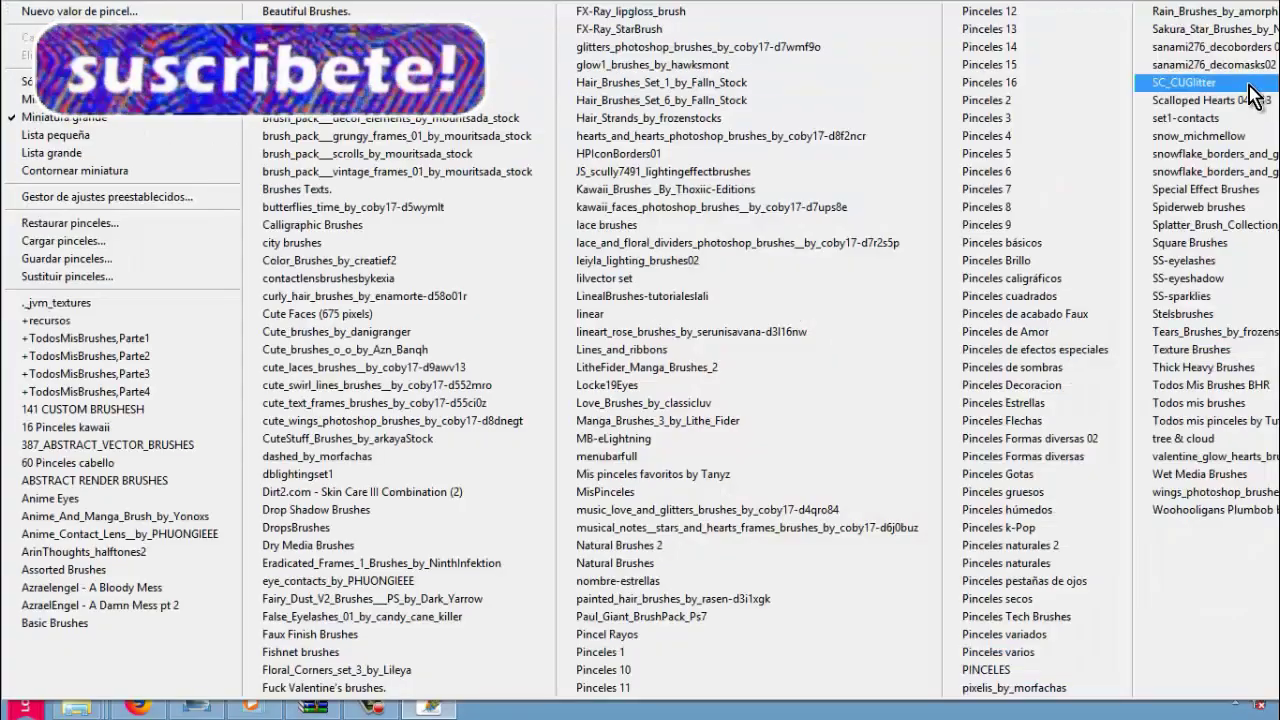
{"action": "left_click", "coordinate": [528, 292]}
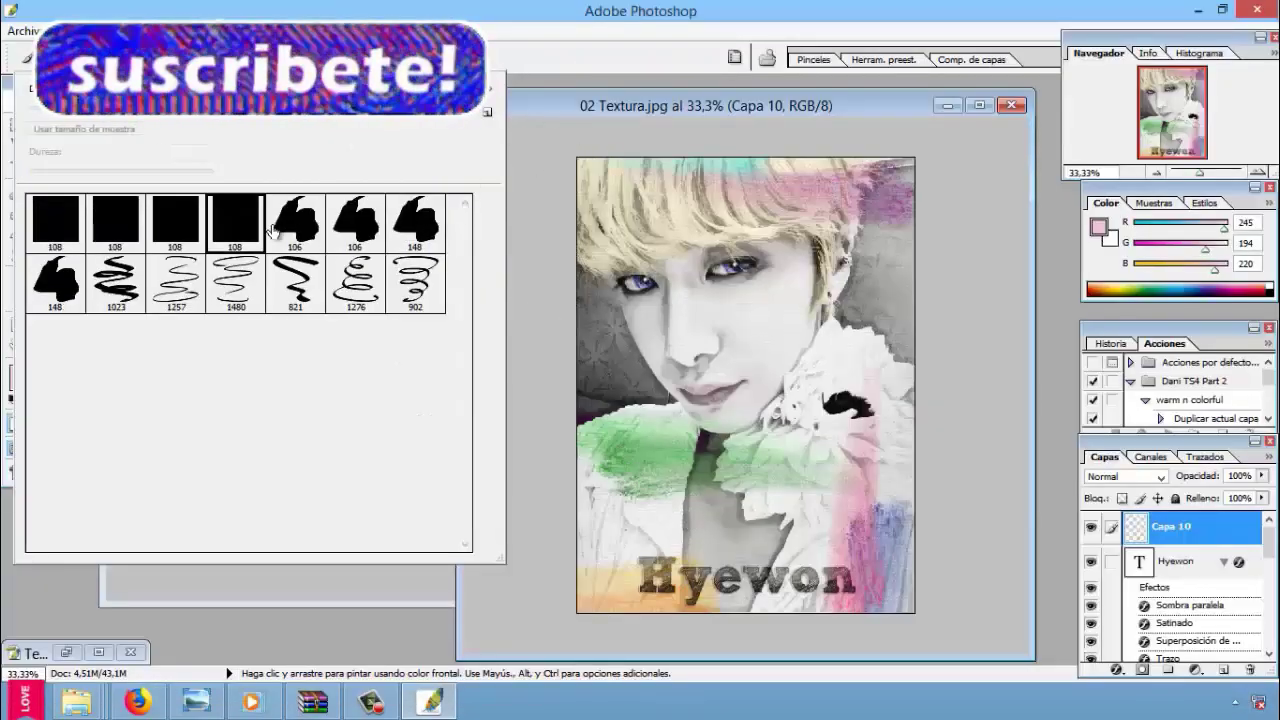
{"action": "double_click", "coordinate": [272, 232]}
Step: Replace the brushes with the vintage frames set and stamp a black frame on the portrait
{"action": "left_click", "coordinate": [45, 57]}
{"action": "left_click", "coordinate": [489, 88]}
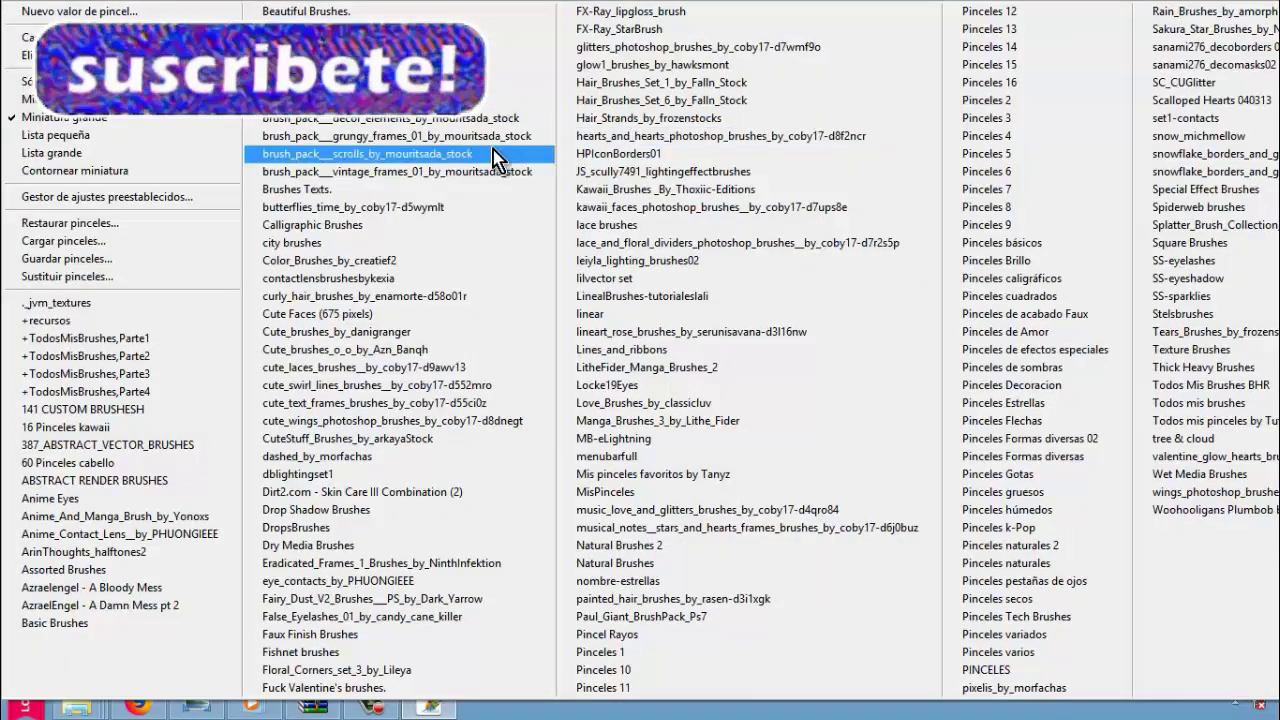
{"action": "left_click", "coordinate": [493, 158]}
{"action": "left_click", "coordinate": [535, 284]}
{"action": "scroll", "coordinate": [383, 286], "scroll_direction": "down", "scroll_amount": 2}
{"action": "scroll", "coordinate": [383, 286], "scroll_direction": "up", "scroll_amount": 2}
{"action": "left_click", "coordinate": [415, 283]}
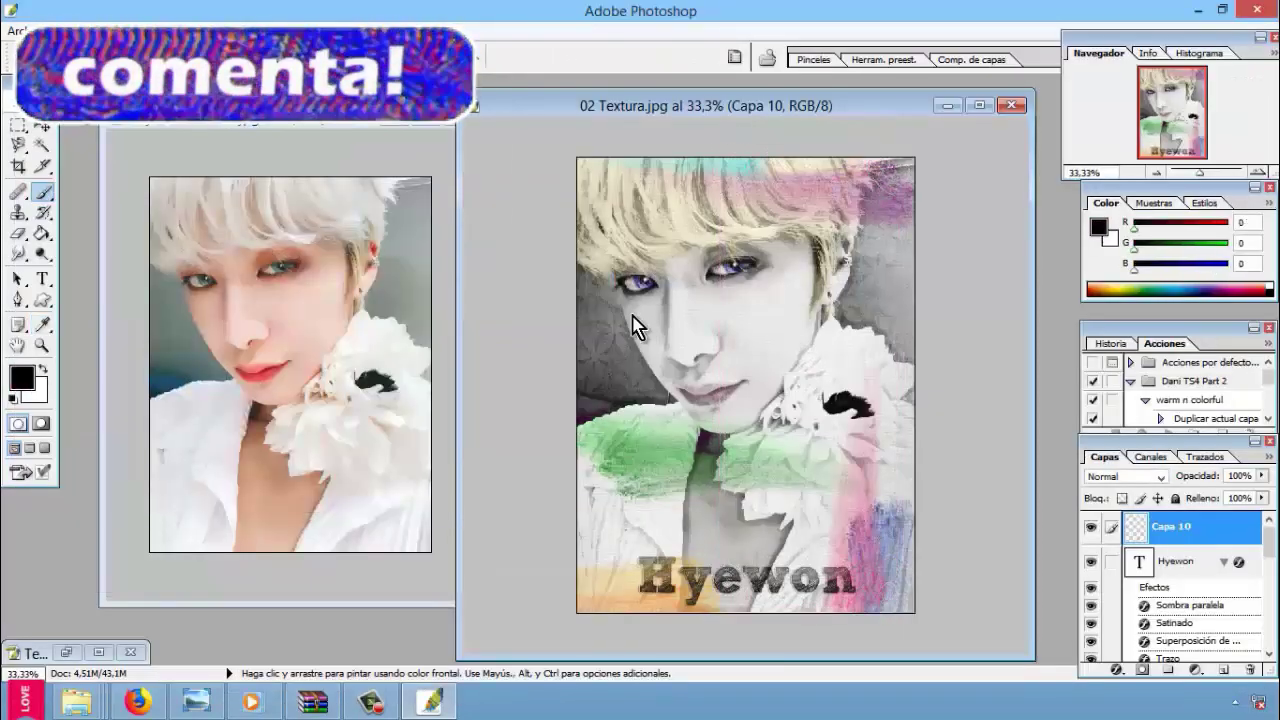
{"action": "left_click", "coordinate": [820, 385]}
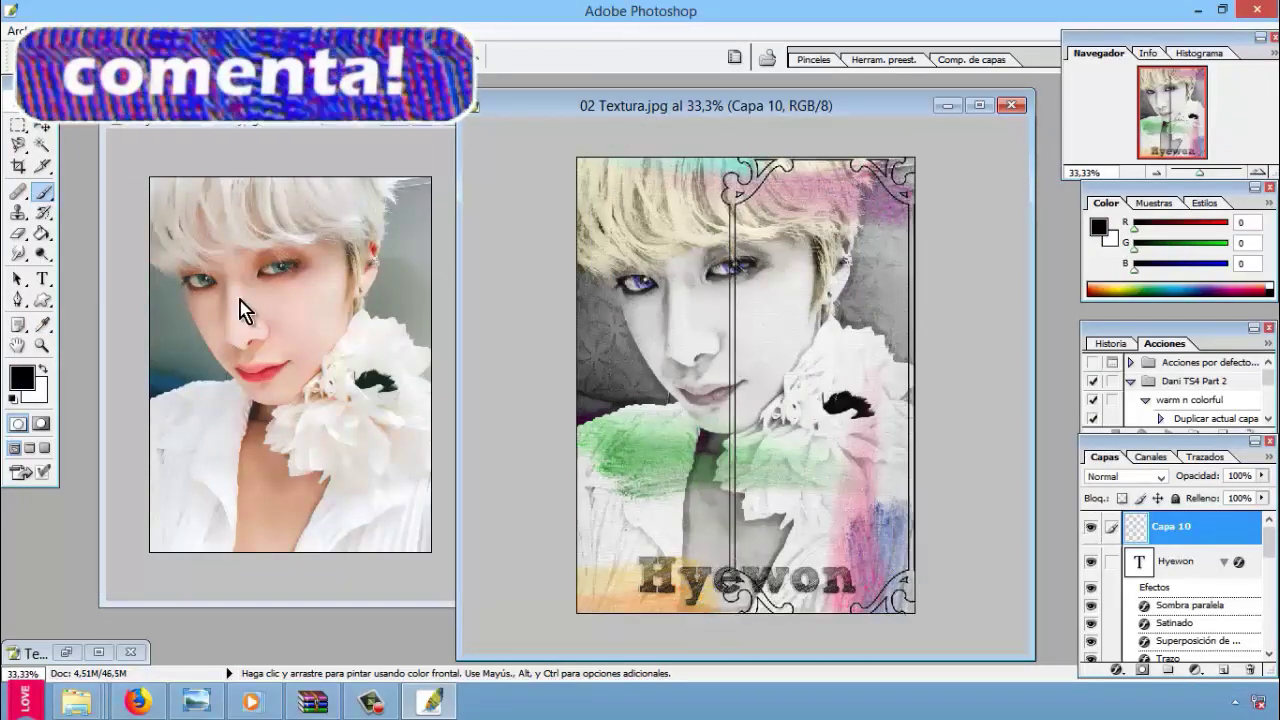
Step: Stretch the first frame and try Hard Light, then undo both and the frame stamp
{"action": "key", "text": "ctrl+t"}
{"action": "left_click_drag", "start_coordinate": [725, 385], "coordinate": [568, 385]}
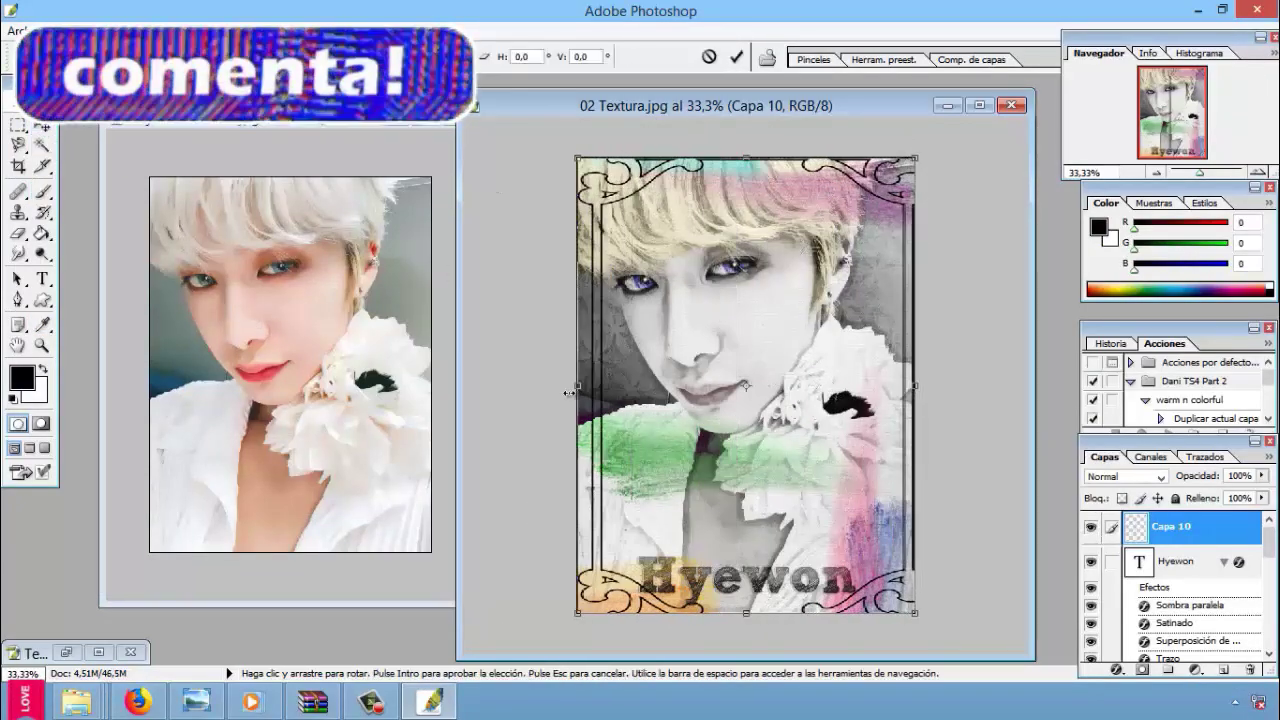
{"action": "key", "text": "Return"}
{"action": "left_click", "coordinate": [1125, 476]}
{"action": "left_click", "coordinate": [1160, 345]}
{"action": "key", "text": "ctrl+alt+z"}
{"action": "key", "text": "ctrl+alt+z"}
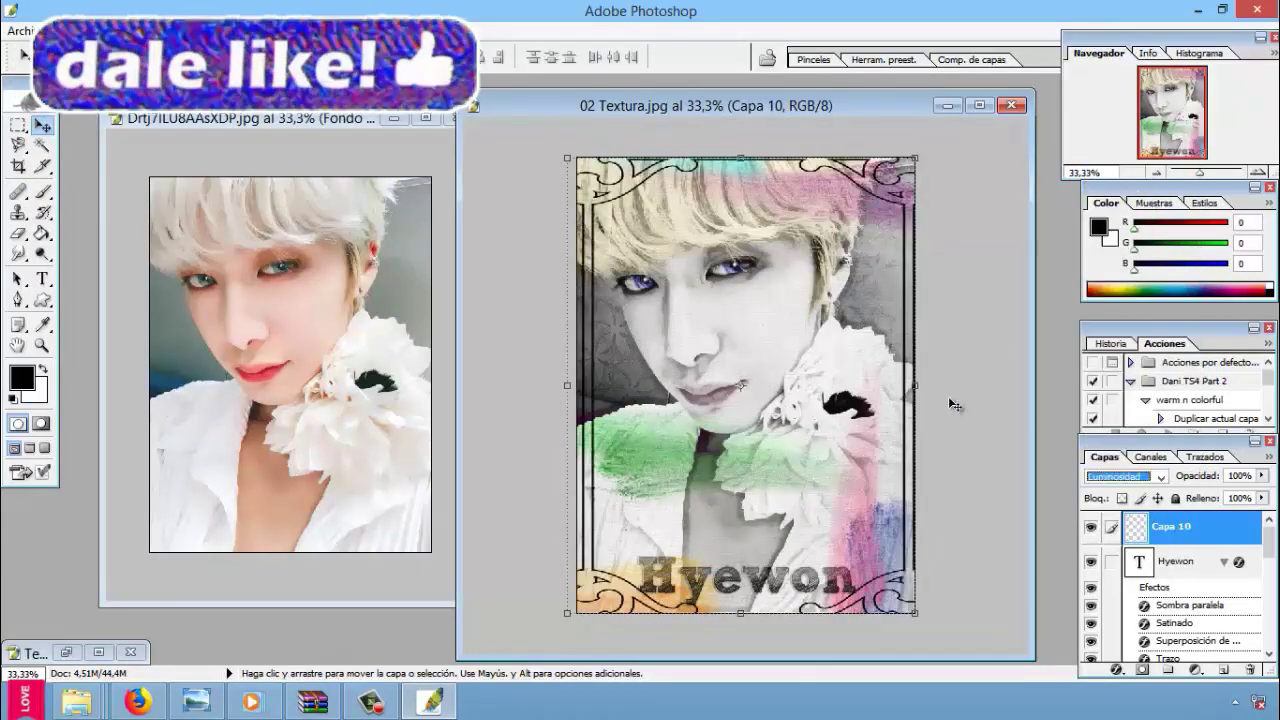
{"action": "key", "text": "ctrl+alt+z"}
Step: Stamp an ornate frame brush and stretch it out to the canvas edges
{"action": "left_click", "coordinate": [55, 57]}
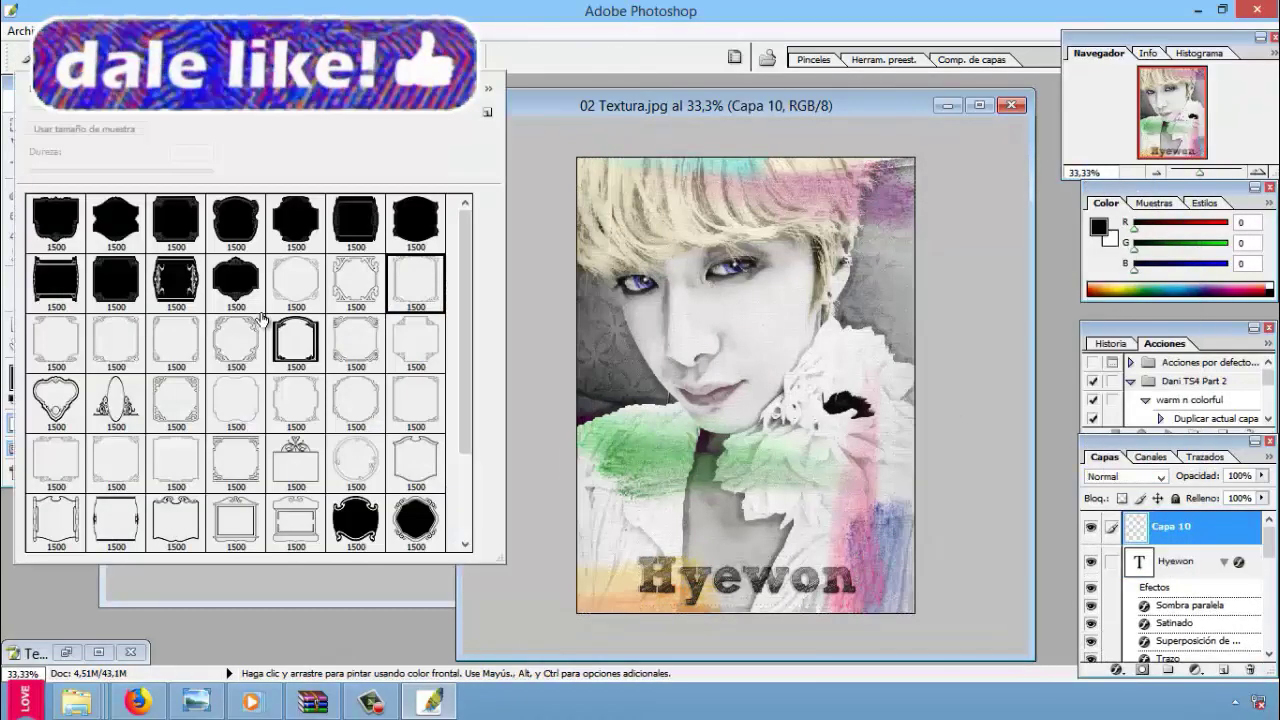
{"action": "left_click", "coordinate": [183, 348]}
{"action": "left_click", "coordinate": [743, 386]}
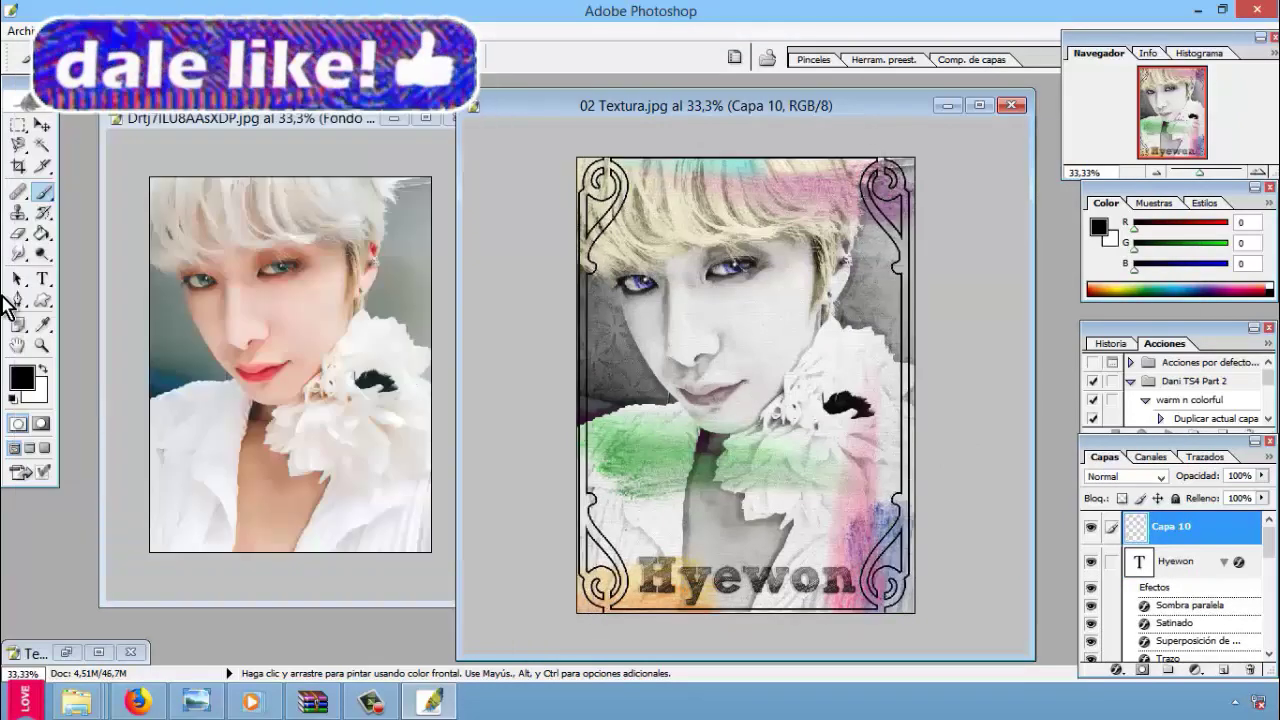
{"action": "left_click_drag", "start_coordinate": [745, 612], "coordinate": [741, 622]}
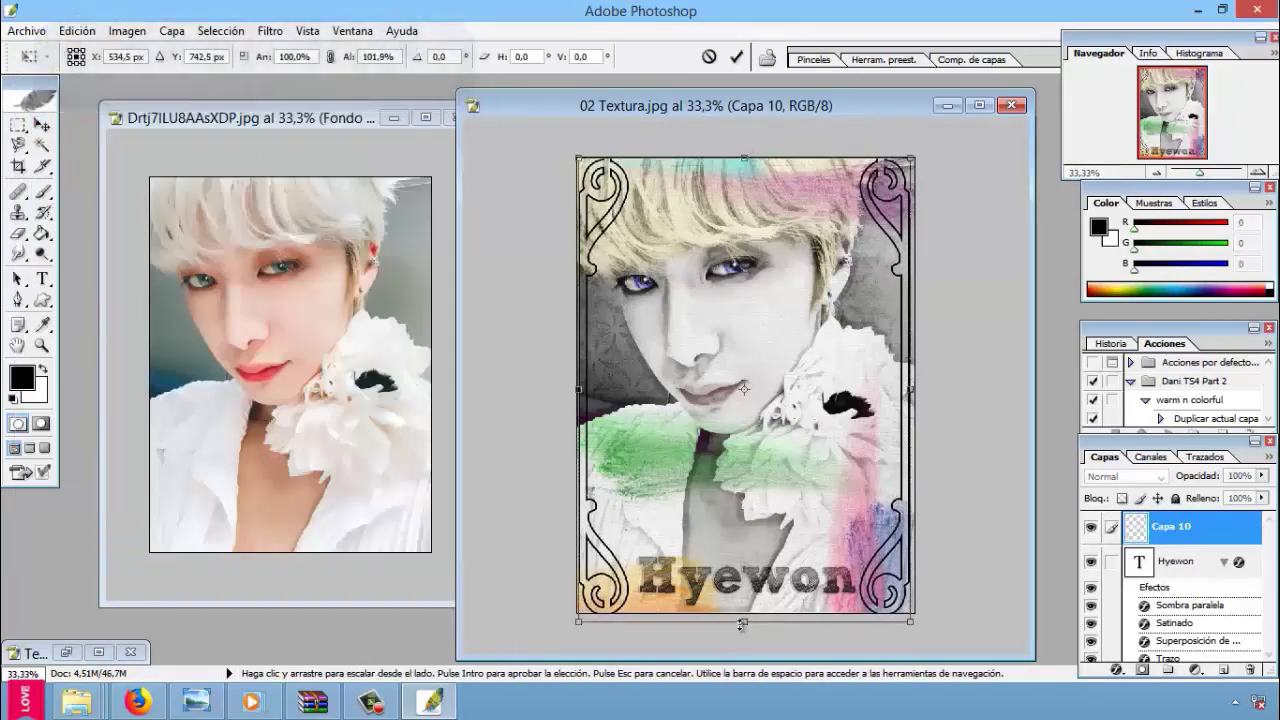
{"action": "left_click_drag", "start_coordinate": [911, 389], "coordinate": [919, 391]}
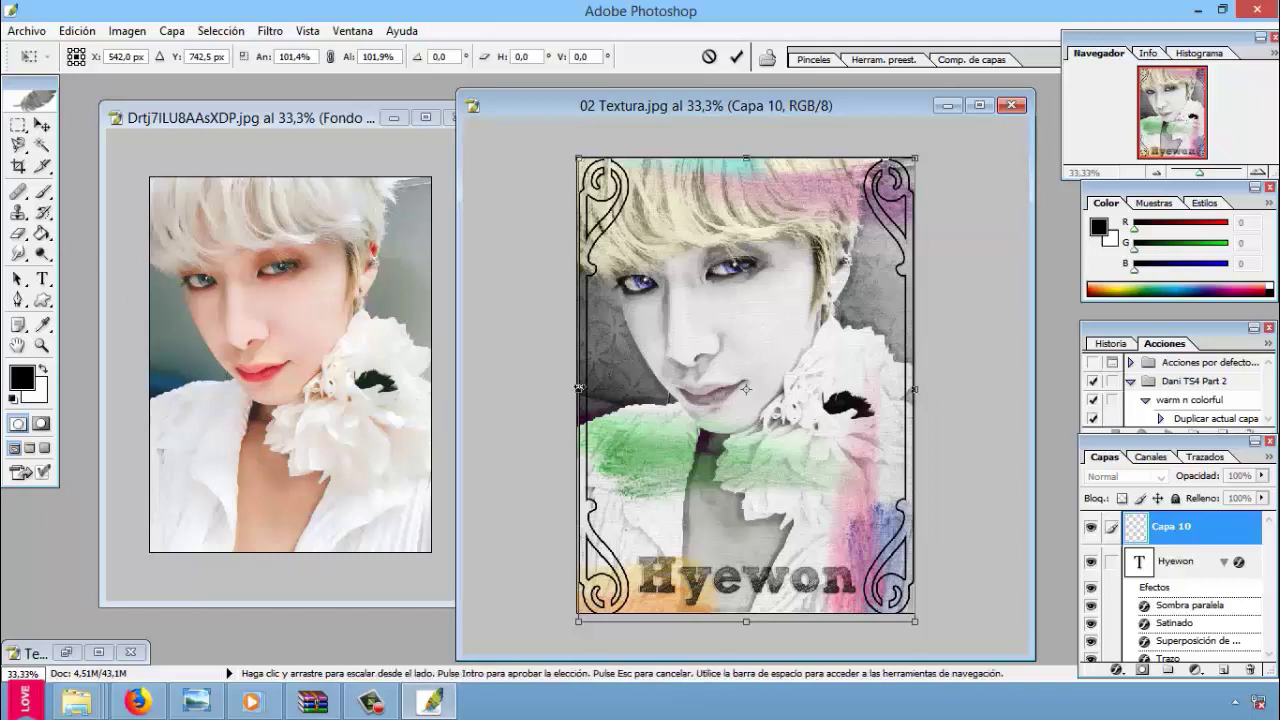
{"action": "left_click", "coordinate": [41, 125]}
{"action": "left_click", "coordinate": [543, 277]}
Step: Set the frame layer's blend mode to Soft Light (Luz suave)
{"action": "left_click", "coordinate": [1120, 476]}
{"action": "left_click", "coordinate": [1110, 225]}
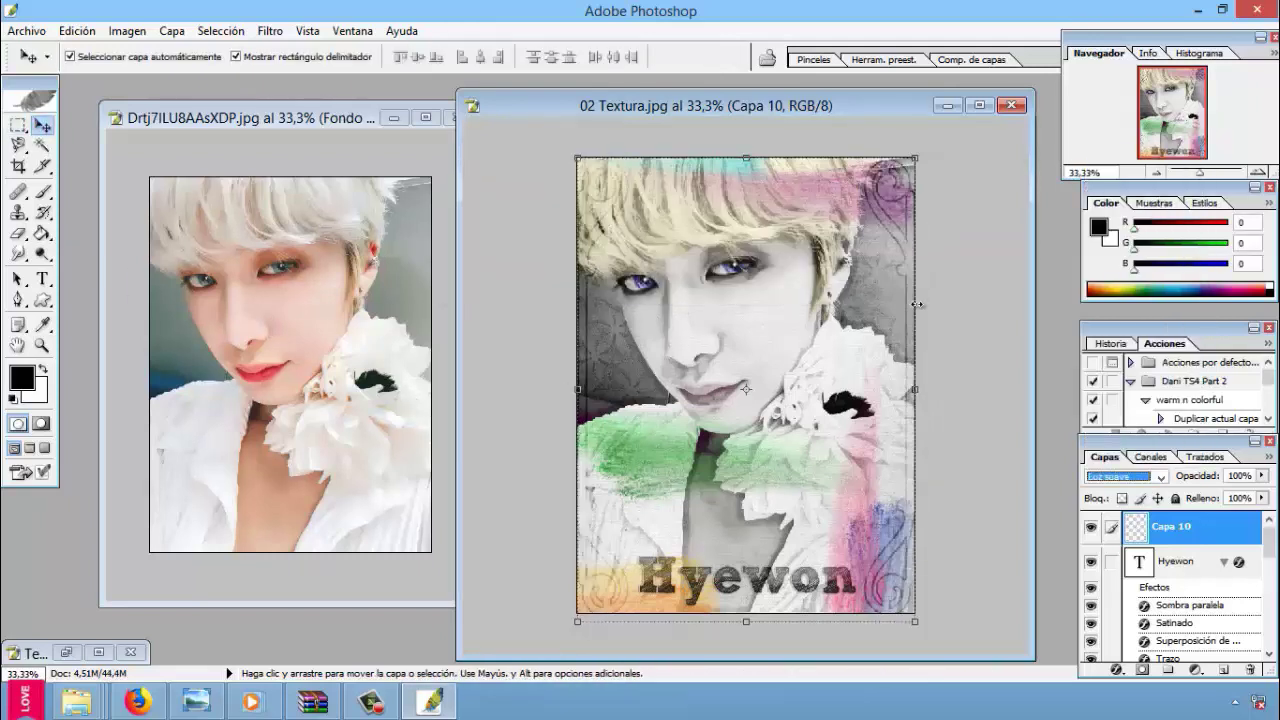
{"action": "left_click", "coordinate": [43, 191]}
{"action": "left_click", "coordinate": [128, 57]}
Step: Delete the old frame layer and create a fresh empty Capa 10
{"action": "scroll", "coordinate": [187, 393], "scroll_direction": "down", "scroll_amount": 1}
{"action": "scroll", "coordinate": [187, 393], "scroll_direction": "up", "scroll_amount": 1}
{"action": "left_click", "coordinate": [752, 395]}
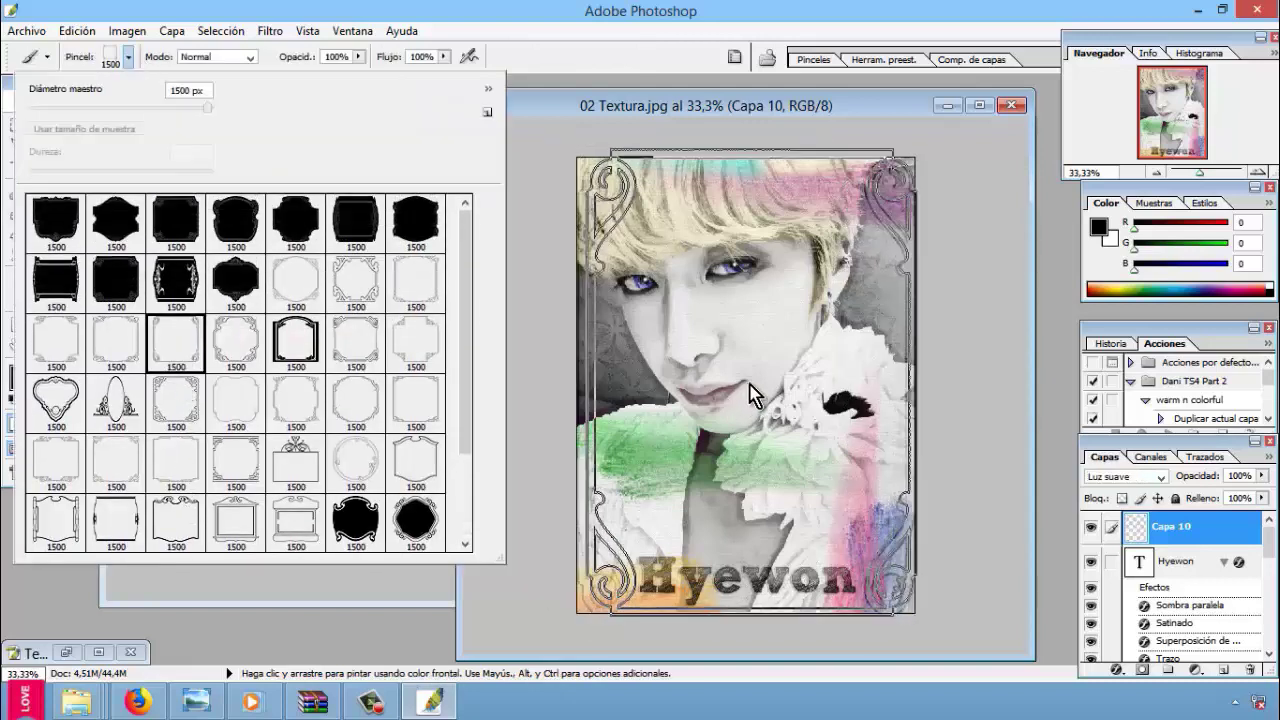
{"action": "key", "text": "Escape"}
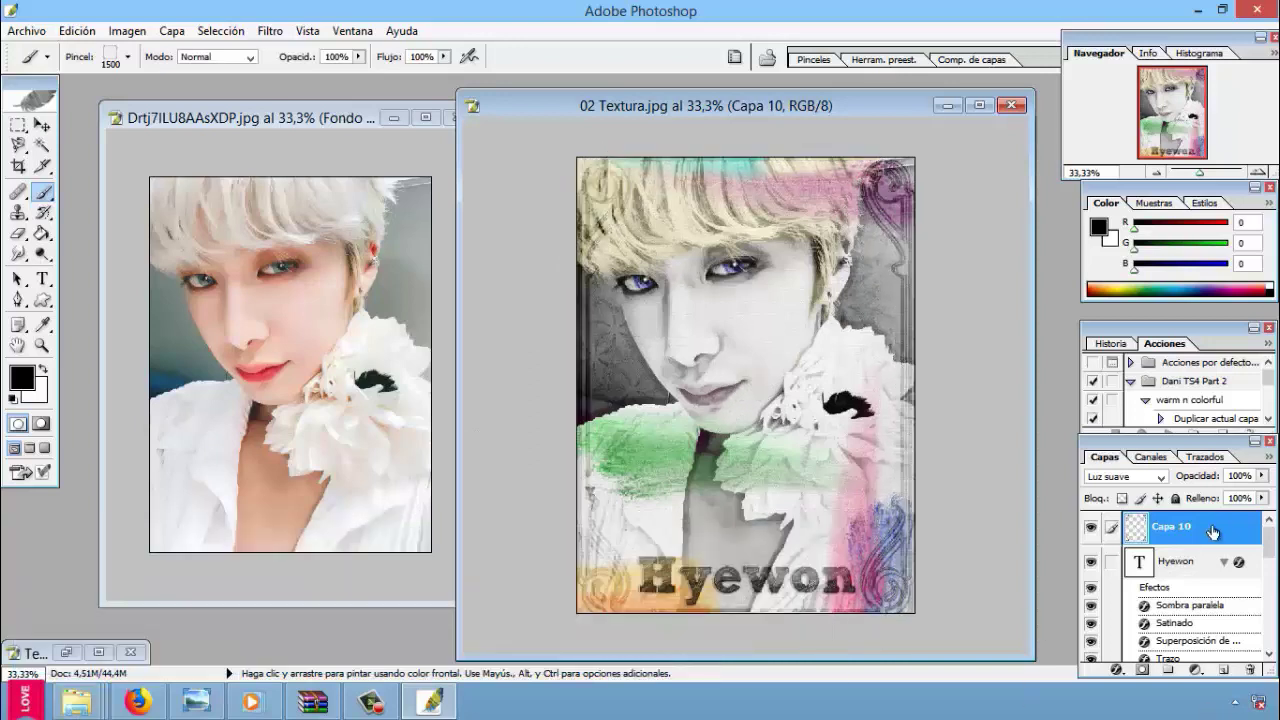
{"action": "left_click_drag", "start_coordinate": [1213, 532], "coordinate": [1250, 669]}
{"action": "left_click", "coordinate": [127, 57]}
{"action": "key", "text": "Return"}
{"action": "key", "text": "ctrl+shift+alt+n"}
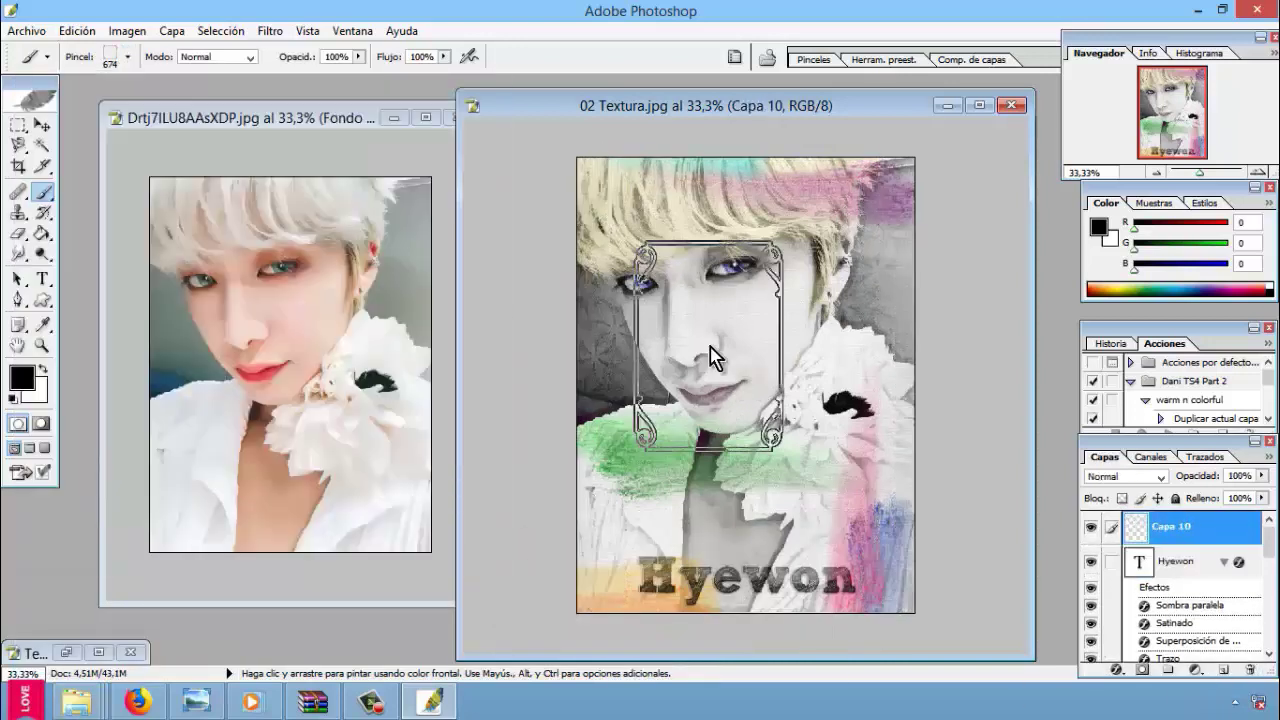
Step: Stamp the frame on the new layer, scale it to fill the canvas and blend with Soft Light
{"action": "left_click", "coordinate": [710, 357]}
{"action": "left_click", "coordinate": [40, 125]}
{"action": "left_click_drag", "start_coordinate": [726, 367], "coordinate": [917, 612]}
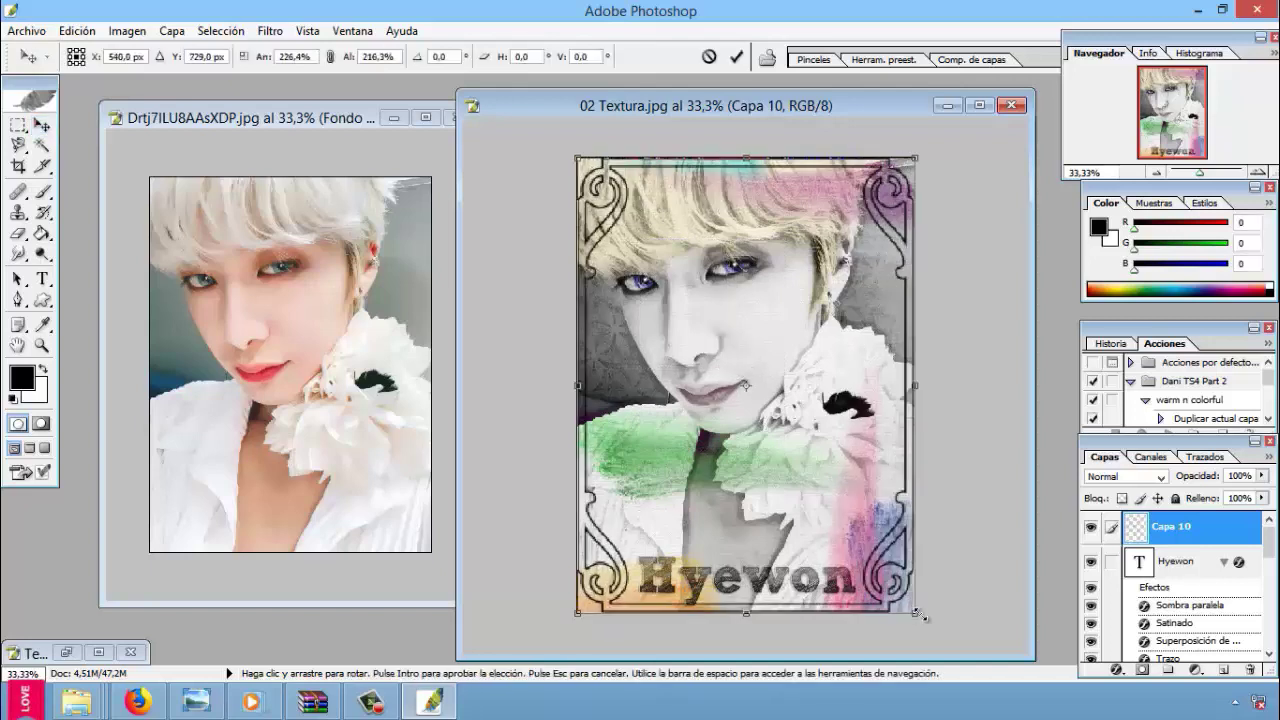
{"action": "left_click", "coordinate": [40, 125]}
{"action": "left_click", "coordinate": [543, 277]}
{"action": "left_click", "coordinate": [1125, 476]}
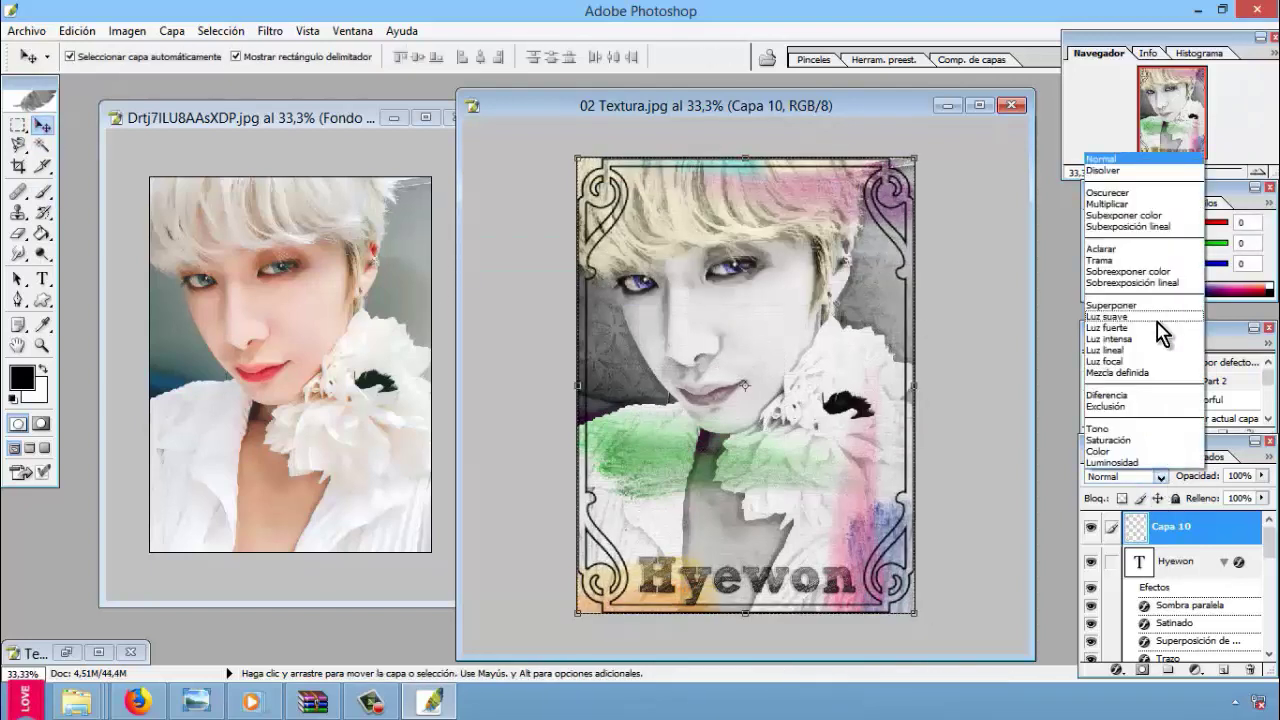
{"action": "left_click", "coordinate": [1130, 312]}
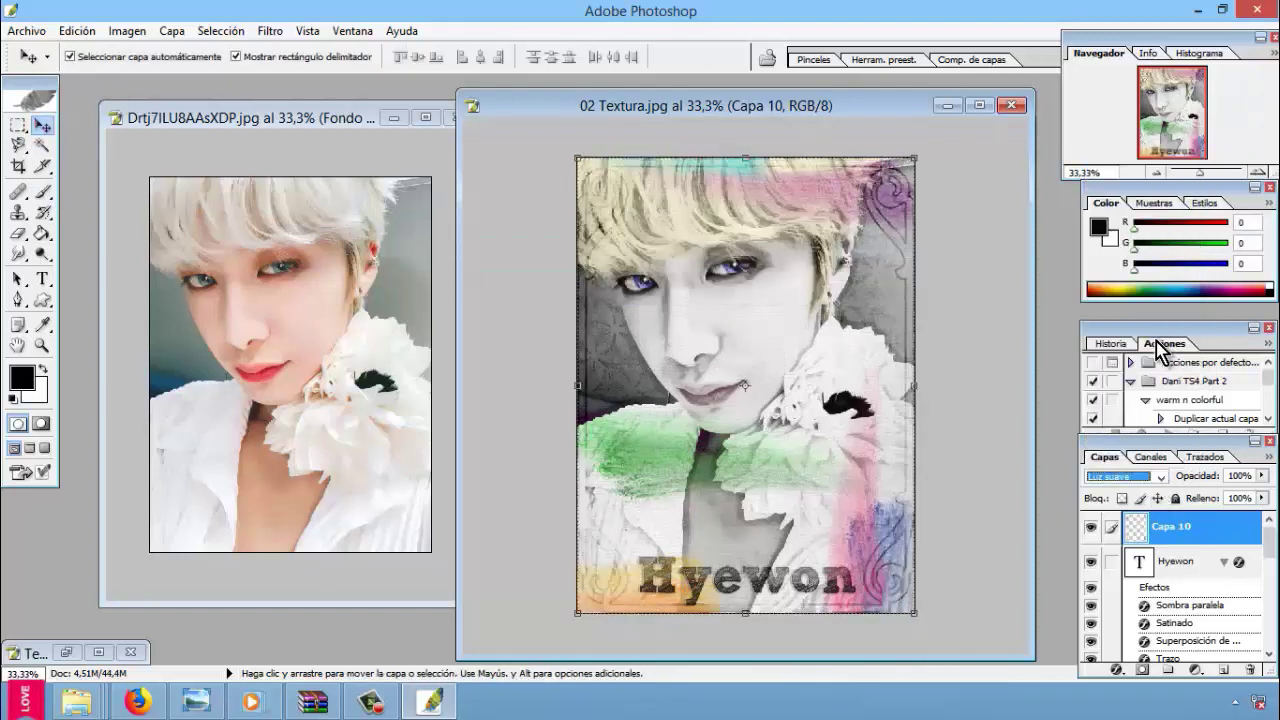
{"action": "left_click", "coordinate": [1170, 565]}
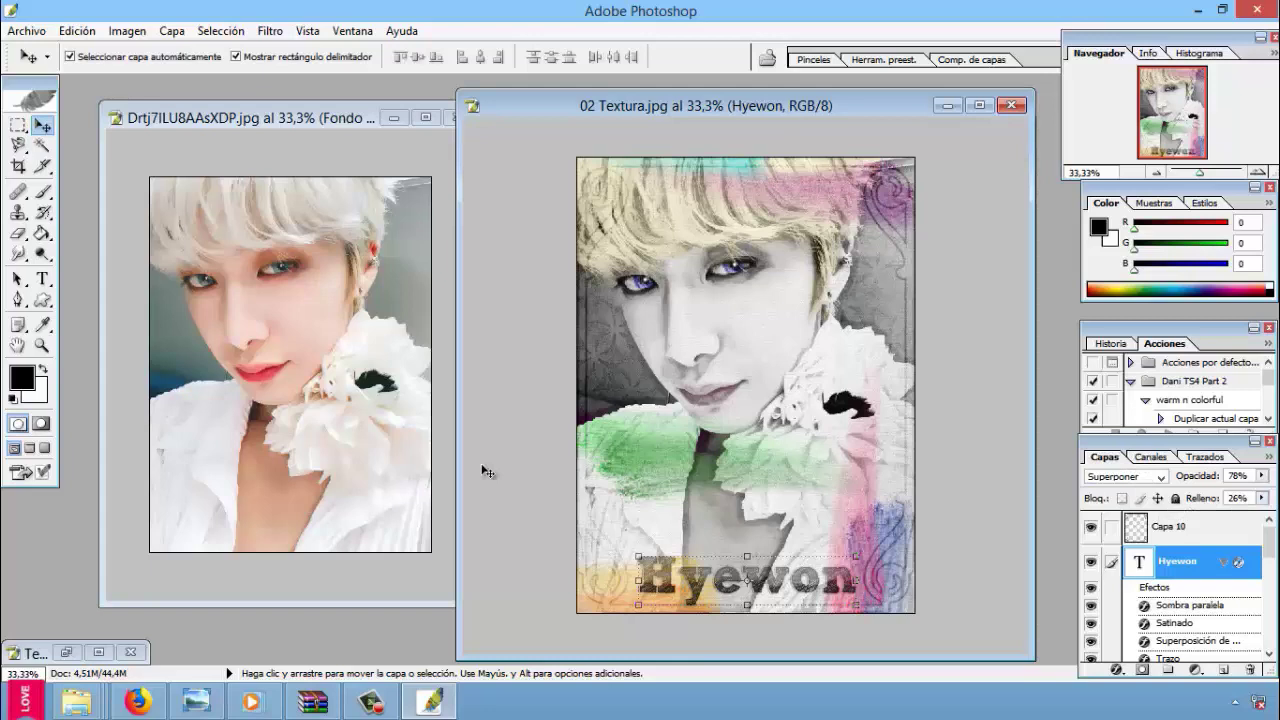
Step: Drag Textura 3.jpg in as Capa 11, stretch it over the canvas and set Overlay (Superponer)
{"action": "left_click", "coordinate": [66, 652]}
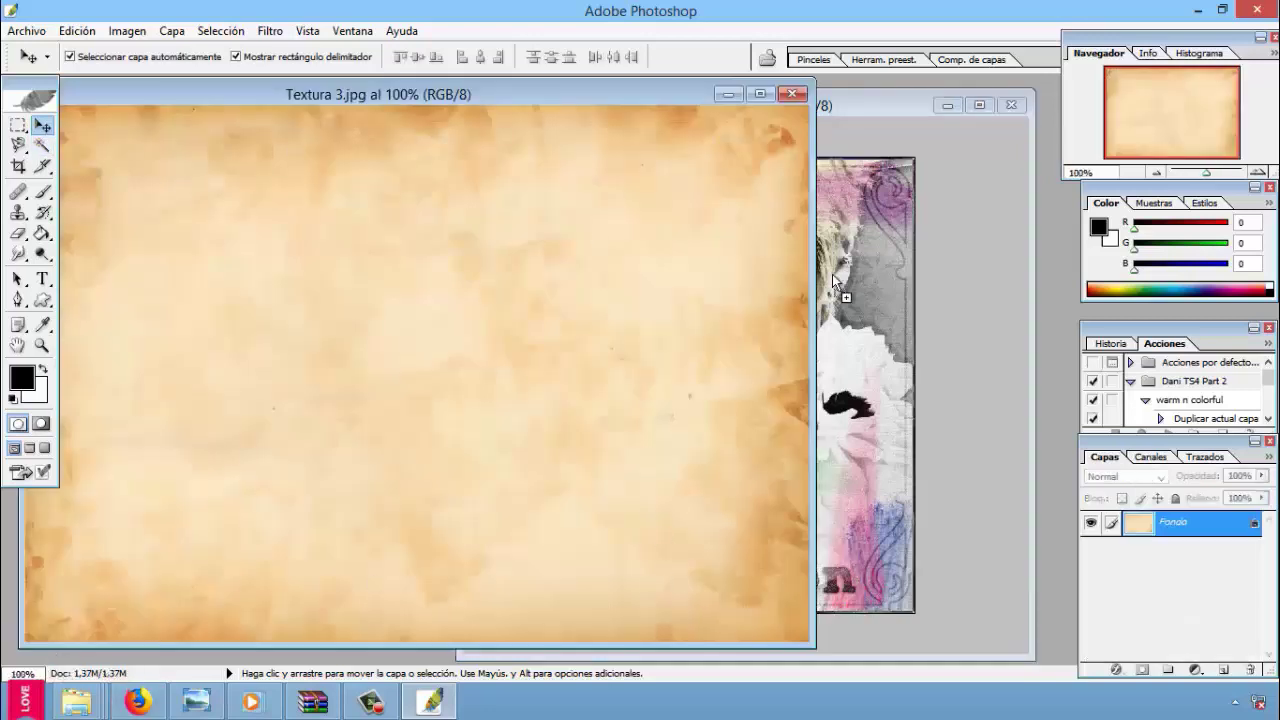
{"action": "left_click_drag", "start_coordinate": [832, 274], "coordinate": [650, 182]}
{"action": "key", "text": "ctrl+t"}
{"action": "left_click_drag", "start_coordinate": [880, 443], "coordinate": [914, 613]}
{"action": "left_click", "coordinate": [42, 125]}
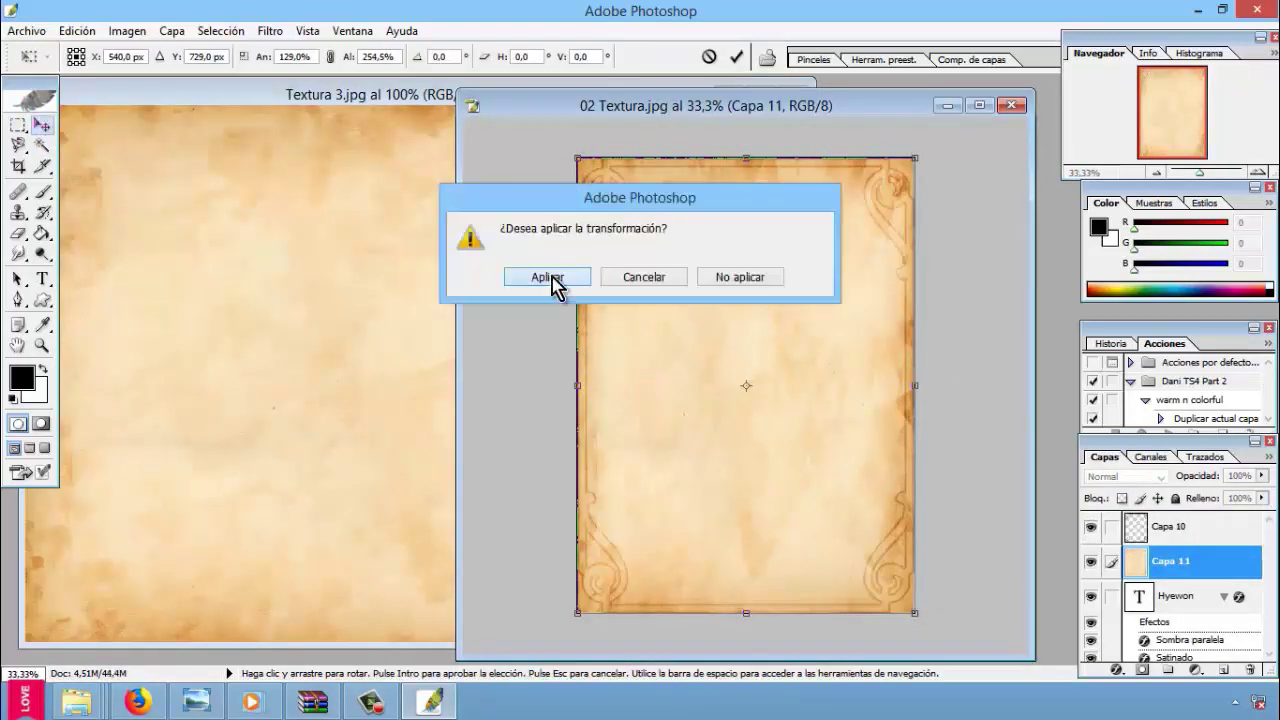
{"action": "left_click", "coordinate": [547, 277]}
{"action": "left_click", "coordinate": [1122, 476]}
{"action": "left_click", "coordinate": [1150, 308]}
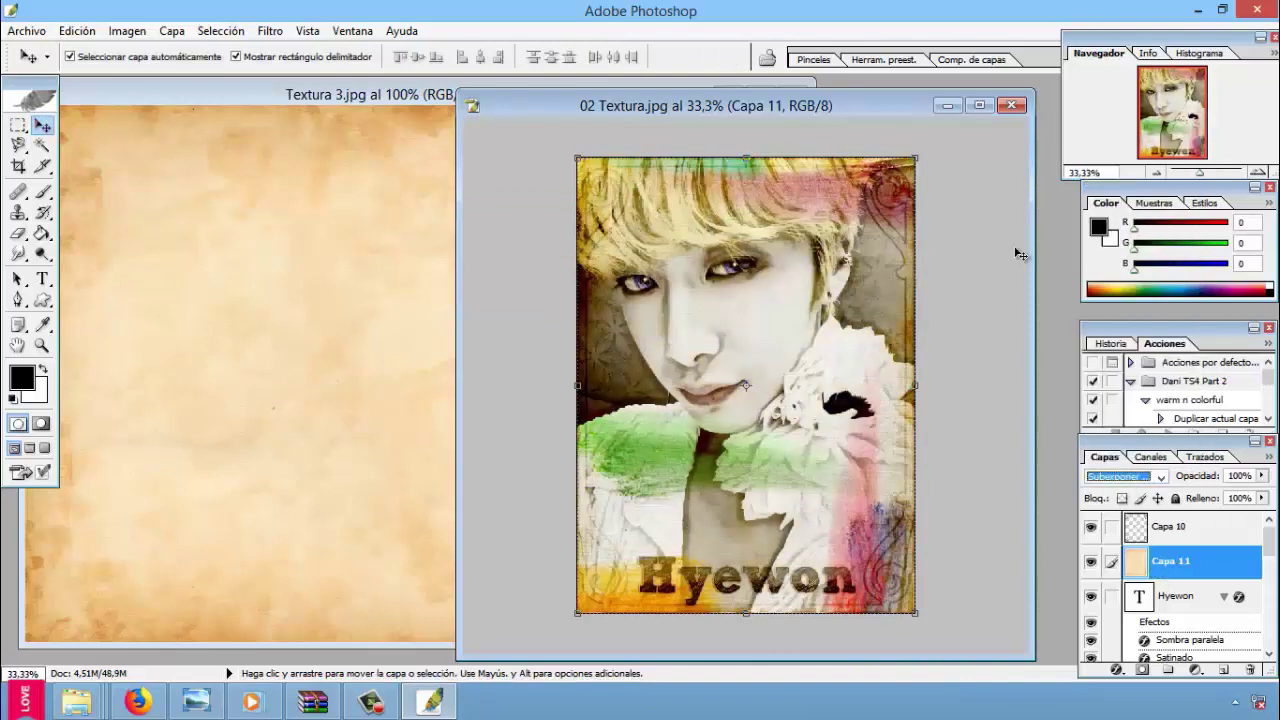
{"action": "key", "text": "Down"}
{"action": "key", "text": "Down"}
{"action": "key", "text": "Down"}
{"action": "key", "text": "Down"}
{"action": "key", "text": "Down"}
{"action": "key", "text": "Down"}
{"action": "key", "text": "Down"}
{"action": "key", "text": "Down"}
{"action": "key", "text": "Down"}
{"action": "key", "text": "Down"}
{"action": "key", "text": "Down"}
{"action": "key", "text": "Down"}
{"action": "key", "text": "Down"}
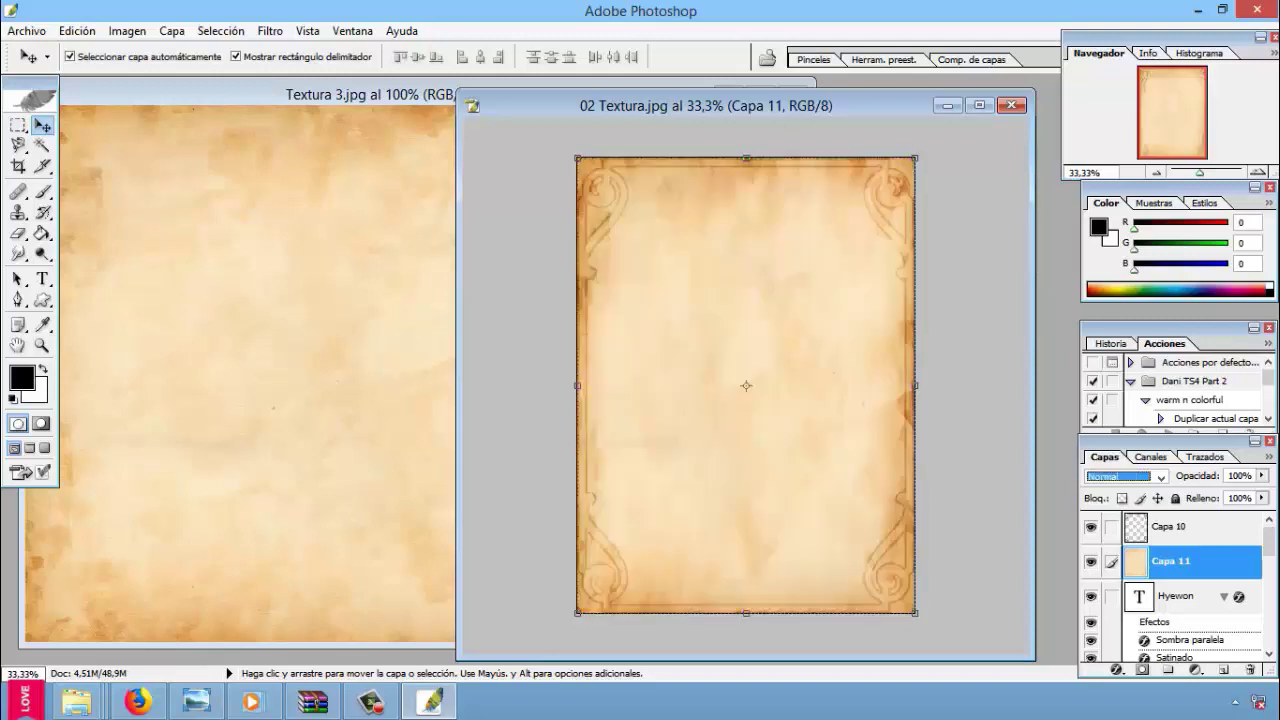
Step: Delete the stray Capa 11 layer and drag the portrait into the Textura 3 document
{"action": "right_click", "coordinate": [1227, 568]}
{"action": "left_click", "coordinate": [1057, 409]}
{"action": "left_click", "coordinate": [27, 31]}
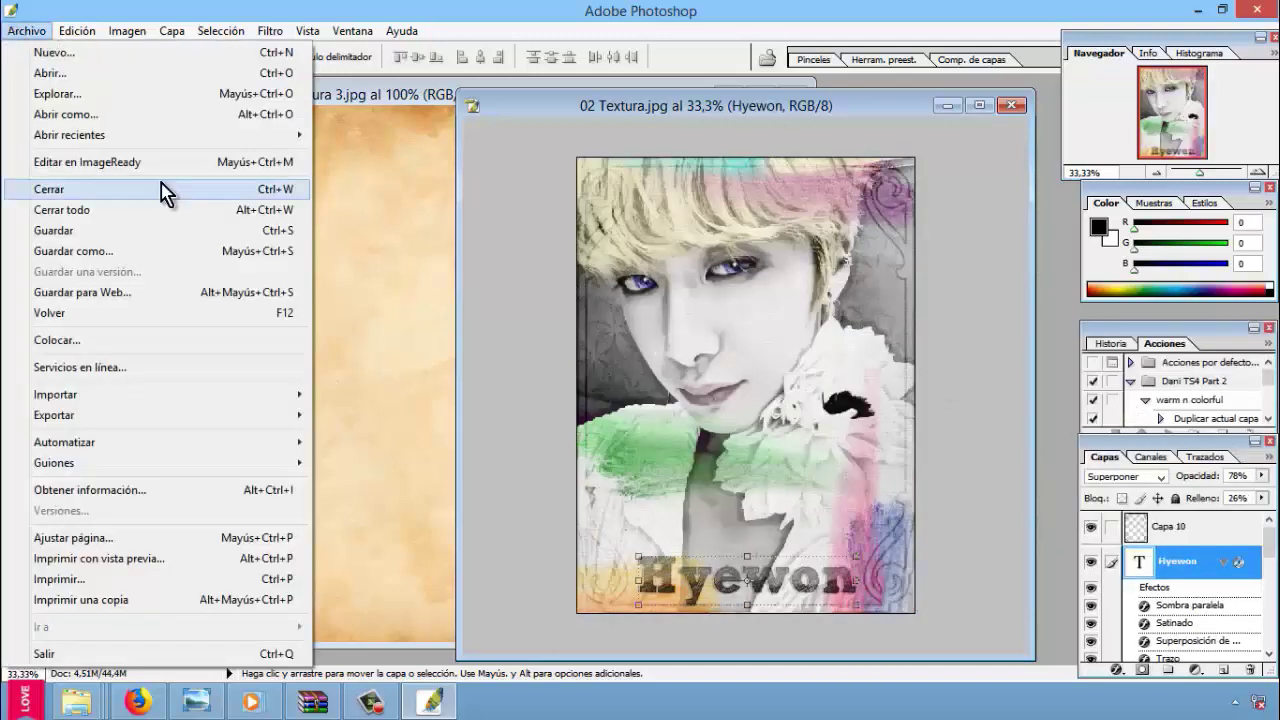
{"action": "left_click", "coordinate": [180, 312]}
{"action": "mouse_move", "coordinate": [690, 313]}
{"action": "left_mouse_down"}
{"action": "mouse_move", "coordinate": [271, 277]}
{"action": "mouse_move", "coordinate": [300, 460]}
{"action": "left_mouse_up"}
Step: Resize the pasted portrait so it covers the Textura 3 canvas
{"action": "mouse_move", "coordinate": [130, 271]}
{"action": "left_mouse_down"}
{"action": "mouse_move", "coordinate": [427, 484]}
{"action": "mouse_move", "coordinate": [62, 186]}
{"action": "left_mouse_up"}
{"action": "left_click_drag", "start_coordinate": [568, 505], "coordinate": [618, 168]}
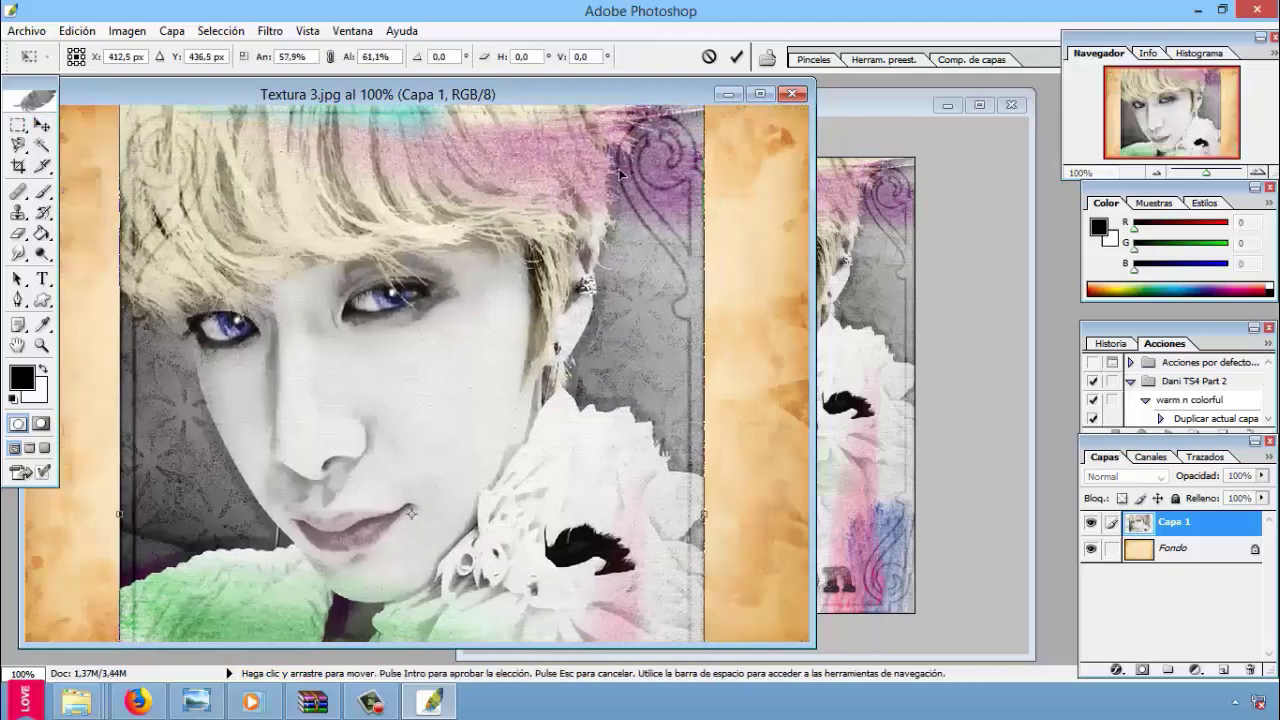
{"action": "left_click_drag", "start_coordinate": [664, 352], "coordinate": [650, 60]}
{"action": "left_click_drag", "start_coordinate": [880, 560], "coordinate": [980, 630]}
{"action": "key", "text": "z"}
{"action": "key", "text": "Return"}
{"action": "right_click", "coordinate": [586, 264]}
{"action": "left_click", "coordinate": [609, 377]}
Step: Move the portrait down and stretch it with Ctrl+T over the orange strip
{"action": "left_click", "coordinate": [41, 124]}
{"action": "left_click_drag", "start_coordinate": [610, 114], "coordinate": [610, 380]}
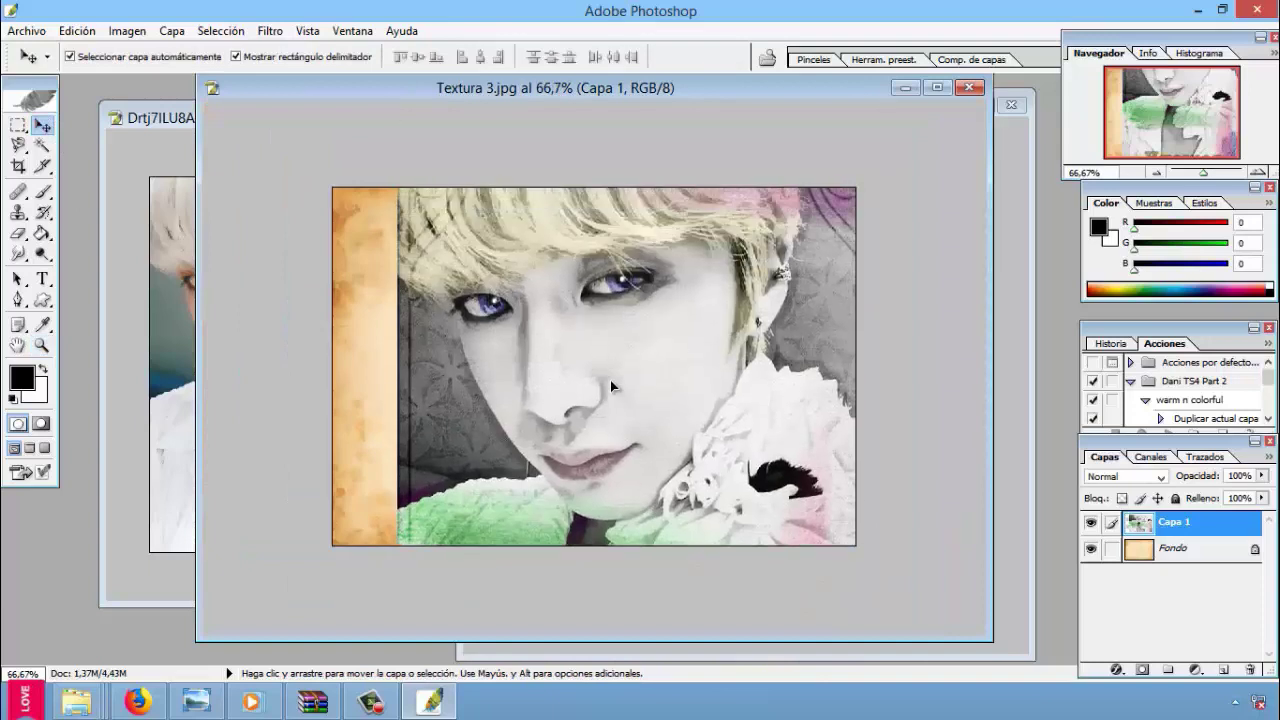
{"action": "key", "text": "ctrl+t"}
{"action": "left_click_drag", "start_coordinate": [620, 330], "coordinate": [294, 410]}
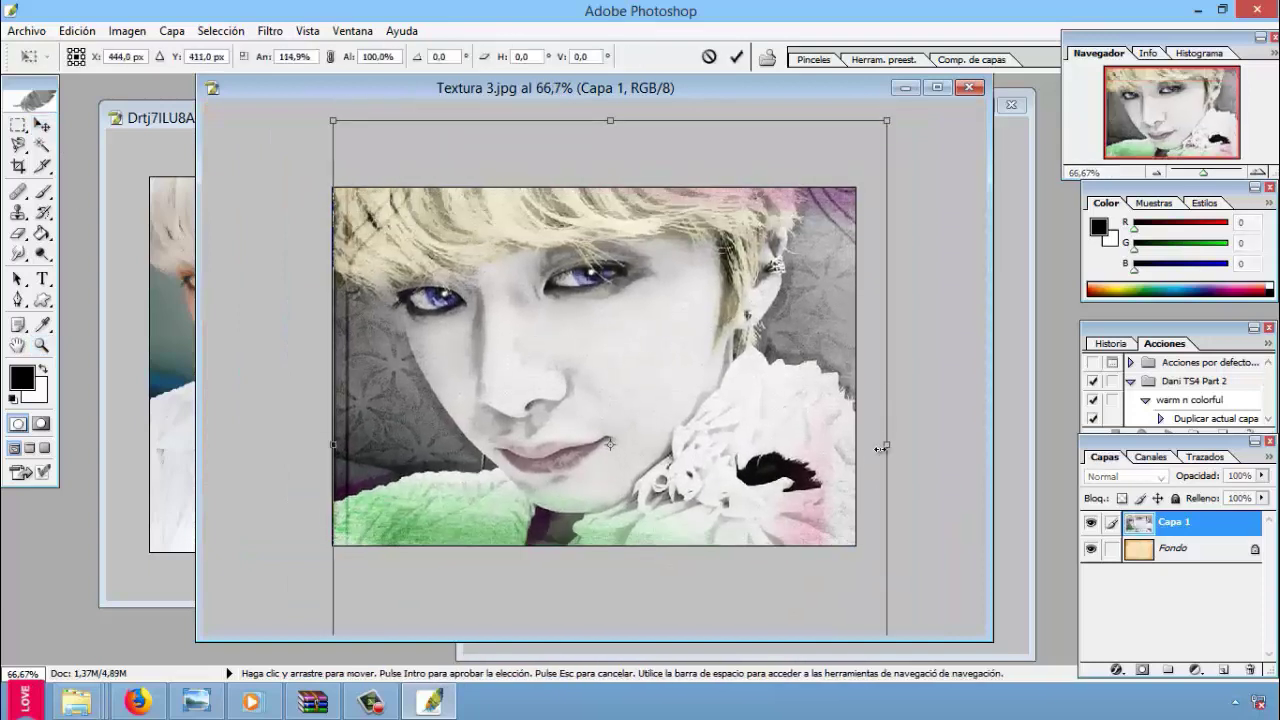
{"action": "key", "text": "m"}
Step: Preview the portrait layer in Subexponer color blend mode
{"action": "left_click", "coordinate": [551, 277]}
{"action": "left_click_drag", "start_coordinate": [685, 97], "coordinate": [734, 115]}
{"action": "left_click", "coordinate": [1140, 477]}
{"action": "left_click", "coordinate": [1125, 215]}
{"action": "key", "text": "Down"}
{"action": "key", "text": "Up"}
Step: Duplicate the Fondo texture layer as Fondo copia
{"action": "right_click", "coordinate": [1165, 548]}
{"action": "left_click", "coordinate": [1020, 366]}
{"action": "key", "text": "Return"}
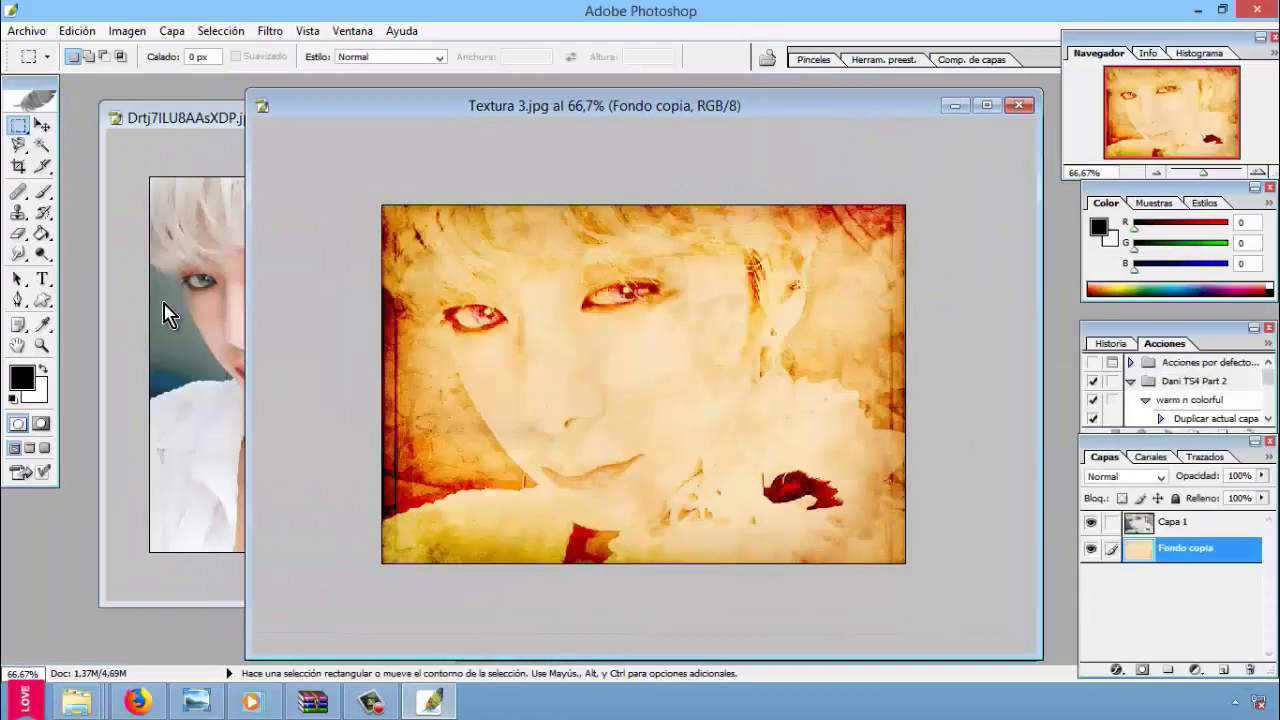
Step: Desaturate Fondo copia with Tono/saturación at Saturación -100
{"action": "left_click", "coordinate": [127, 30]}
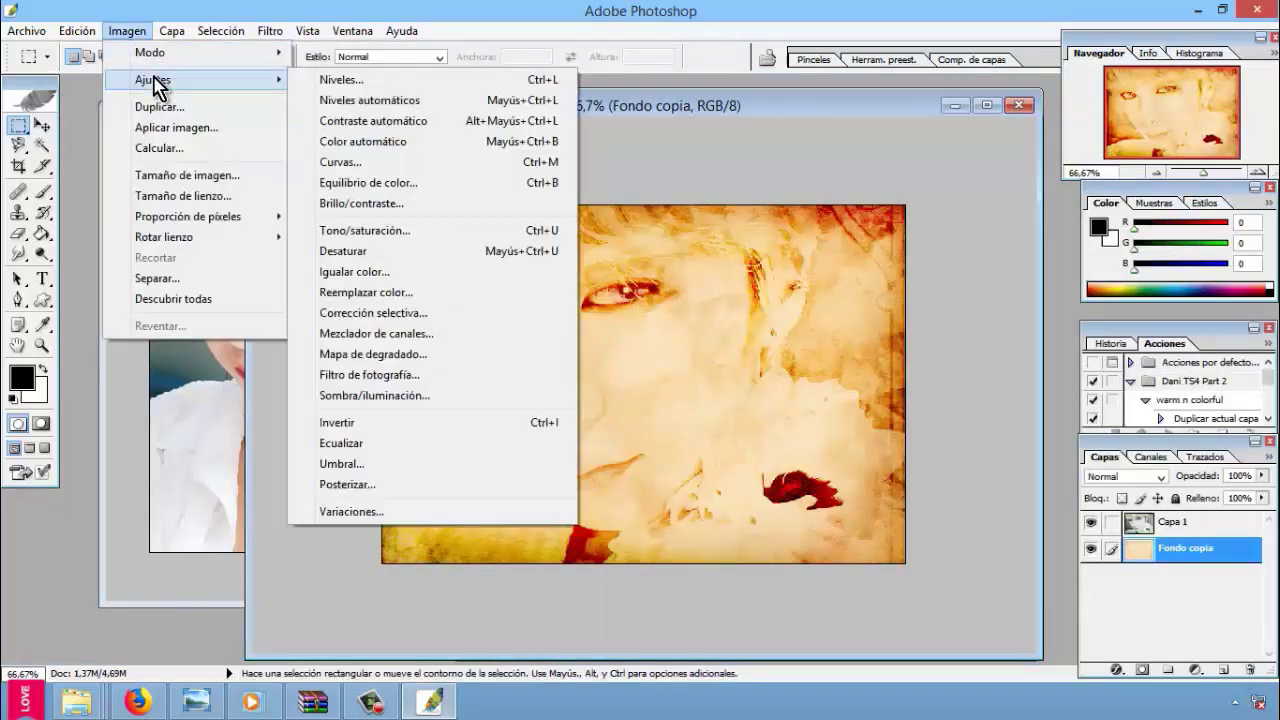
{"action": "left_click", "coordinate": [462, 238]}
{"action": "left_click_drag", "start_coordinate": [1013, 302], "coordinate": [1020, 302]}
{"action": "key", "text": "Return"}
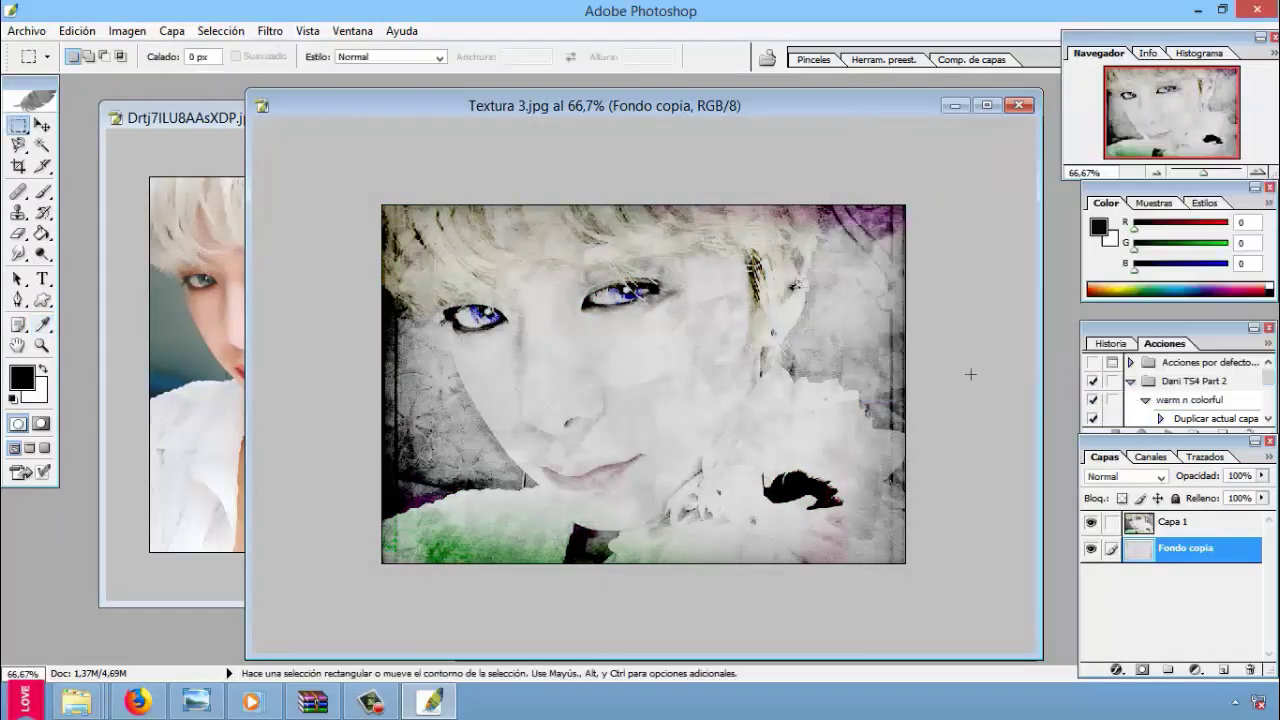
Step: Set Capa 1's blend mode to Luz fuerte after trying several modes
{"action": "left_click", "coordinate": [1124, 476]}
{"action": "left_click", "coordinate": [1172, 521]}
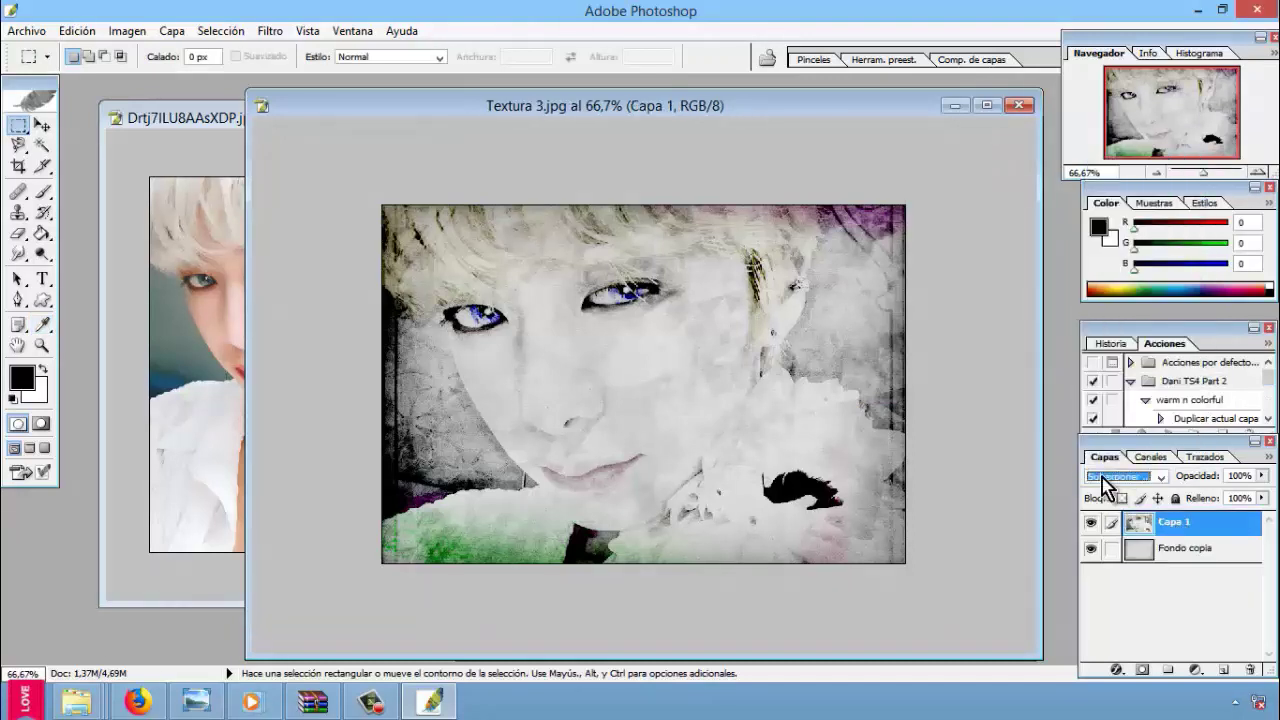
{"action": "left_click", "coordinate": [1124, 476]}
{"action": "left_click", "coordinate": [1112, 194]}
{"action": "key", "text": "Down"}
{"action": "key", "text": "Down"}
{"action": "key", "text": "Down"}
{"action": "key", "text": "Down"}
{"action": "key", "text": "Down"}
{"action": "key", "text": "Down"}
{"action": "key", "text": "Down"}
{"action": "key", "text": "Down"}
{"action": "key", "text": "Down"}
{"action": "key", "text": "Down"}
{"action": "key", "text": "Down"}
{"action": "key", "text": "Down"}
{"action": "key", "text": "Down"}
{"action": "key", "text": "Down"}
{"action": "key", "text": "Down"}
{"action": "key", "text": "Down"}
{"action": "key", "text": "Down"}
{"action": "key", "text": "Up"}
{"action": "key", "text": "Up"}
{"action": "key", "text": "Up"}
{"action": "key", "text": "Down"}
{"action": "key", "text": "Down"}
{"action": "key", "text": "Down"}
{"action": "key", "text": "Down"}
{"action": "key", "text": "Up"}
{"action": "key", "text": "Up"}
{"action": "key", "text": "Up"}
{"action": "key", "text": "Down"}
{"action": "key", "text": "Down"}
{"action": "key", "text": "Down"}
{"action": "key", "text": "Down"}
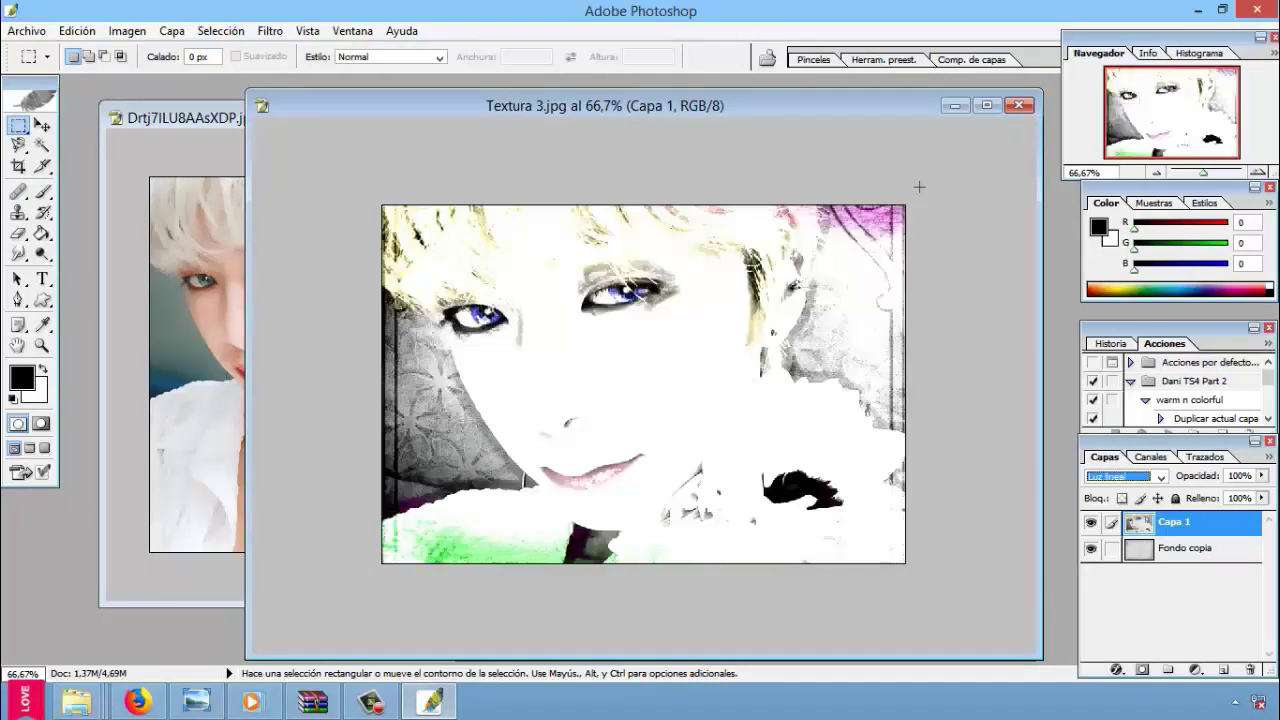
{"action": "key", "text": "Down"}
{"action": "key", "text": "Down"}
{"action": "key", "text": "Up"}
{"action": "key", "text": "Up"}
Step: Duplicate Capa 1 and set the copy's blend mode to Multiplicar
{"action": "right_click", "coordinate": [1180, 532]}
{"action": "left_click", "coordinate": [1100, 348]}
{"action": "left_click", "coordinate": [798, 304]}
{"action": "left_click", "coordinate": [1125, 476]}
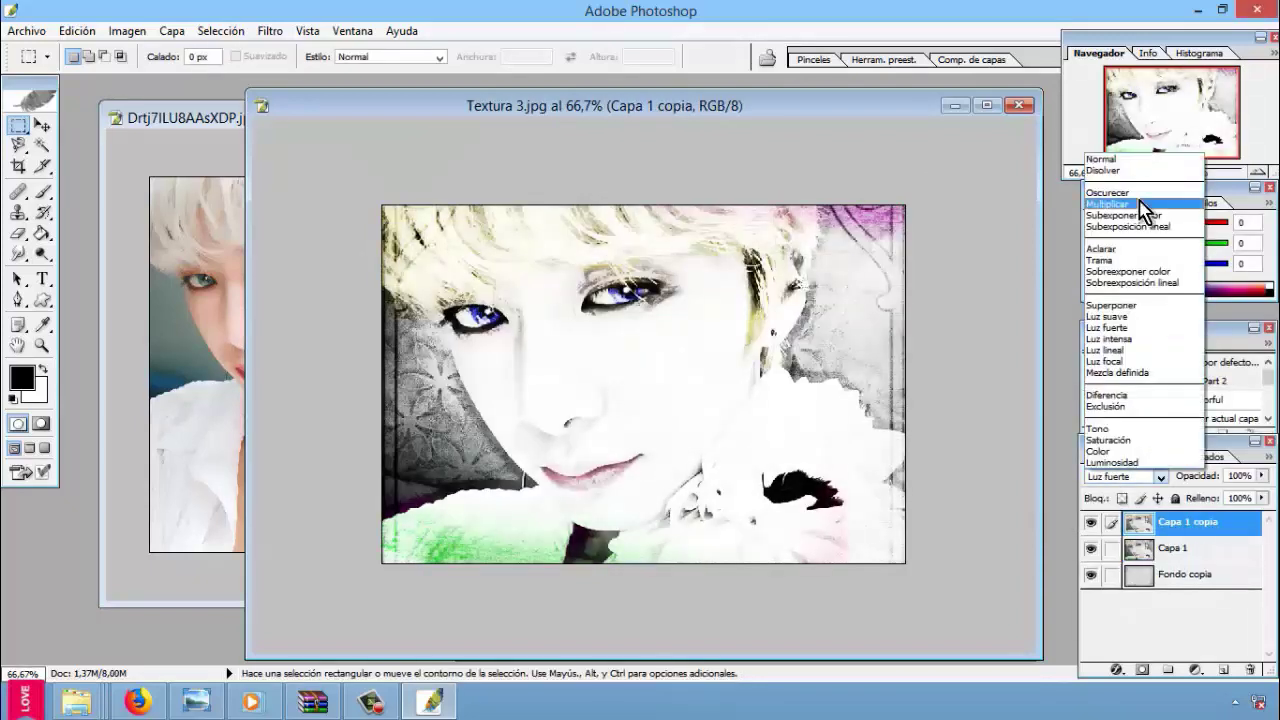
{"action": "left_click", "coordinate": [1148, 206]}
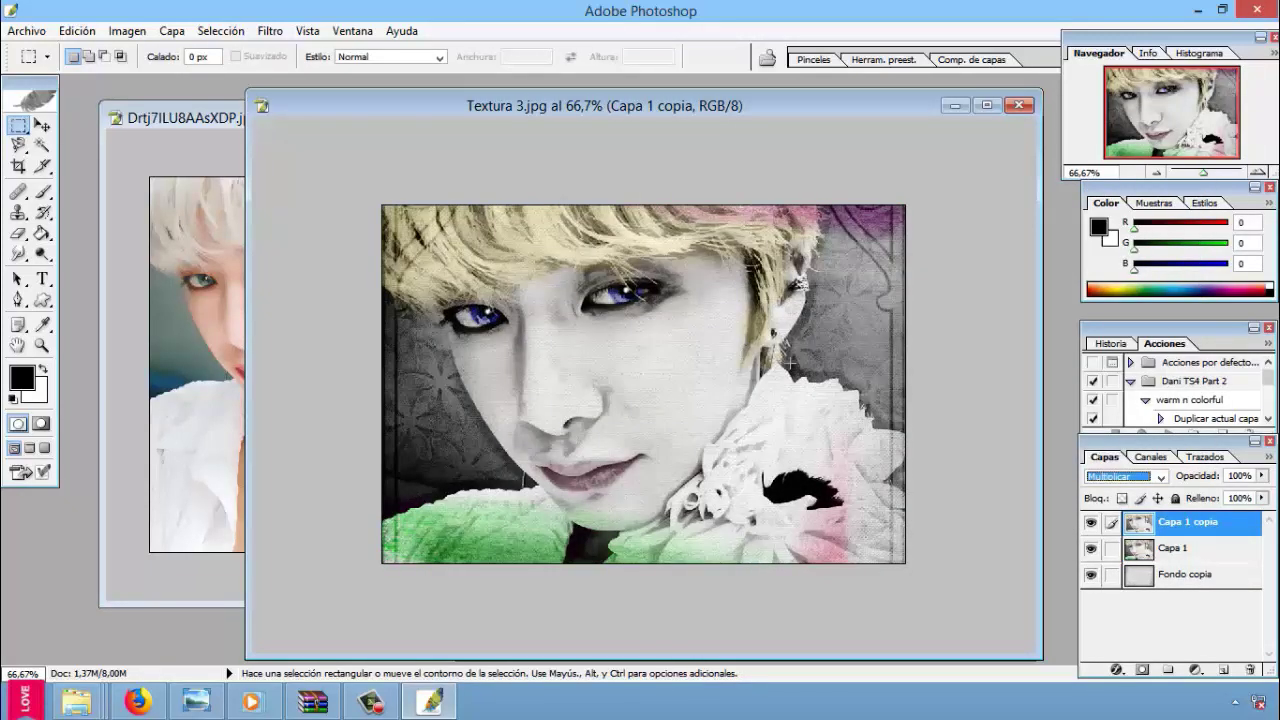
Step: Move Capa 1 above its Multiplicar copy in the layer stack
{"action": "key", "text": "Up"}
{"action": "left_click", "coordinate": [1180, 547]}
{"action": "left_click_drag", "start_coordinate": [1185, 512], "coordinate": [1185, 514]}
Step: Apply the Tiza y carboncillo filter from the Filter Gallery to Capa 1
{"action": "left_click", "coordinate": [125, 31]}
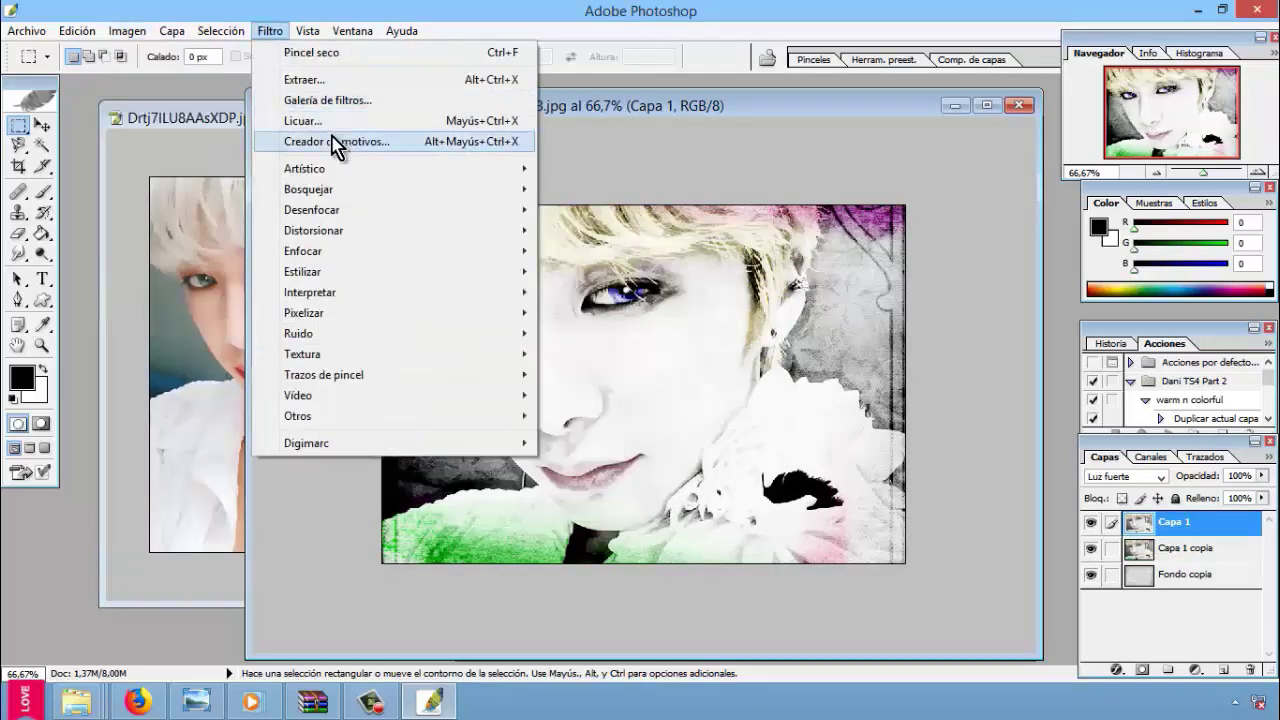
{"action": "left_click", "coordinate": [333, 123]}
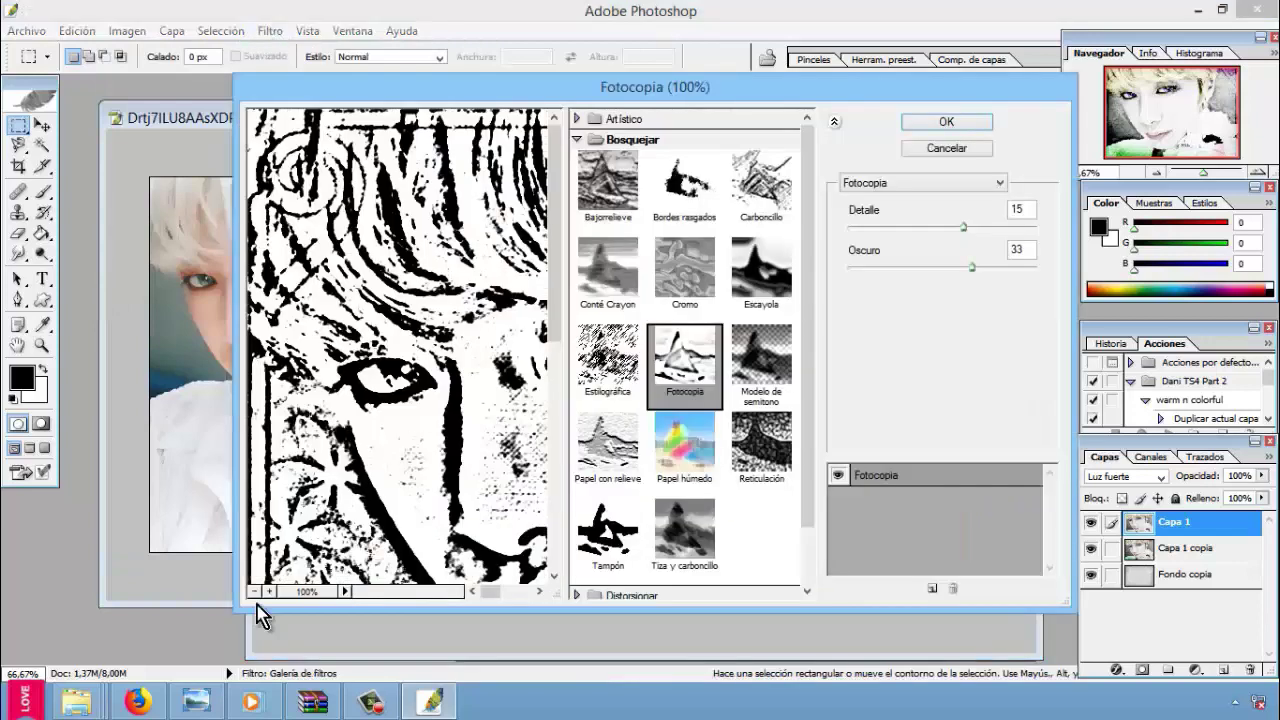
{"action": "left_click", "coordinate": [255, 591]}
{"action": "left_click", "coordinate": [684, 182]}
{"action": "left_click", "coordinate": [745, 228]}
{"action": "left_click", "coordinate": [607, 440]}
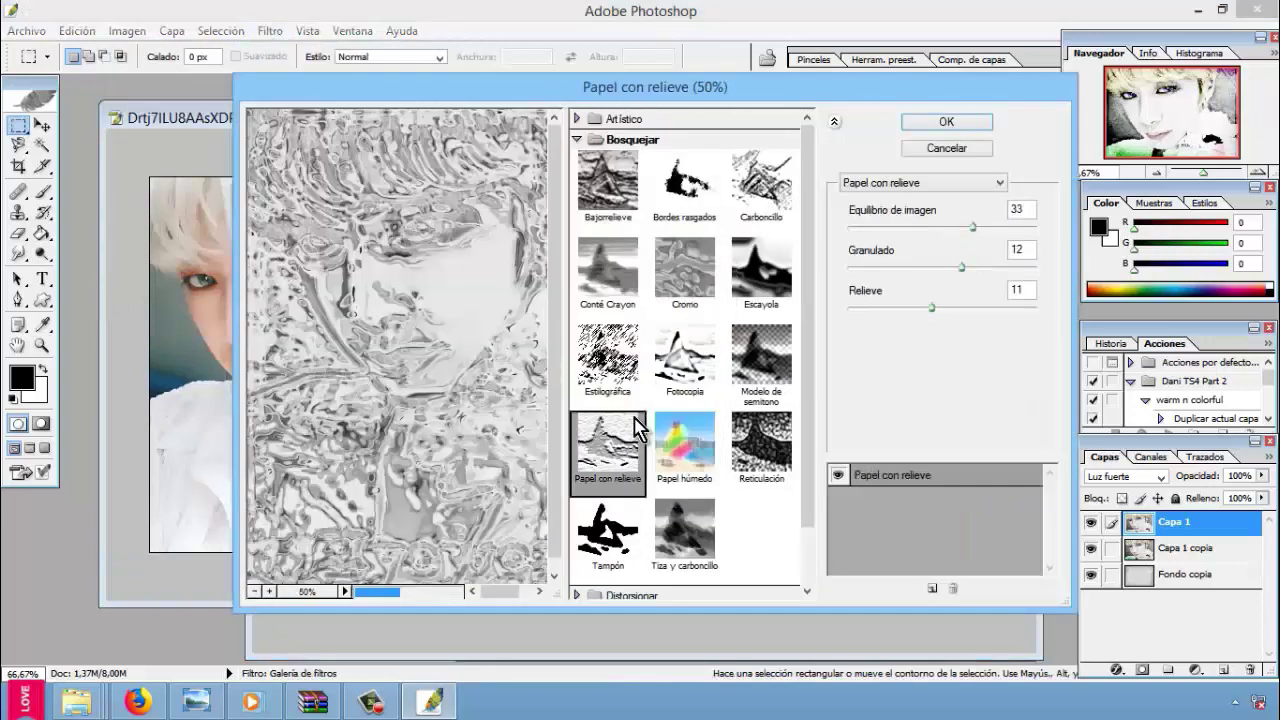
{"action": "left_click", "coordinate": [607, 530]}
{"action": "left_click_drag", "start_coordinate": [915, 228], "coordinate": [868, 240]}
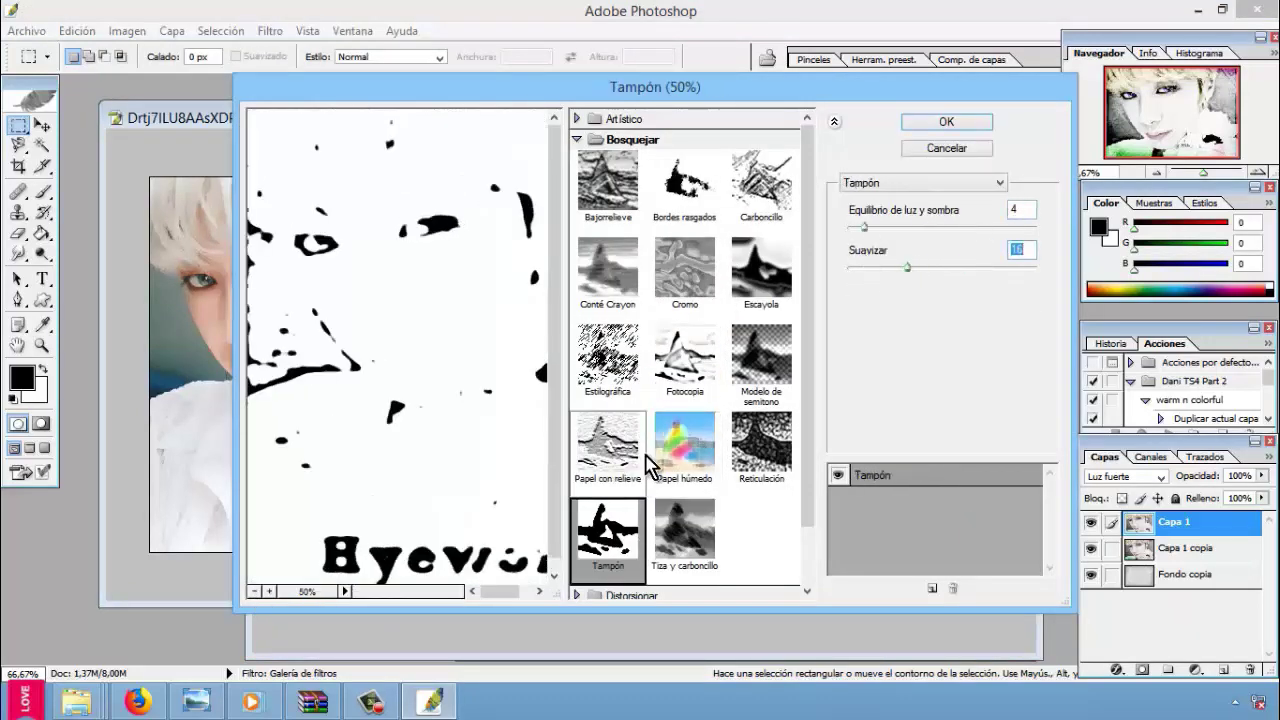
{"action": "left_click", "coordinate": [684, 530]}
{"action": "left_click", "coordinate": [946, 121]}
Step: Switch Capa 1's blend mode, trying Trama, Luz suave and Multiplicar
{"action": "key", "text": "Up"}
{"action": "key", "text": "Up"}
{"action": "key", "text": "Up"}
{"action": "key", "text": "Down"}
{"action": "key", "text": "Down"}
{"action": "key", "text": "Down"}
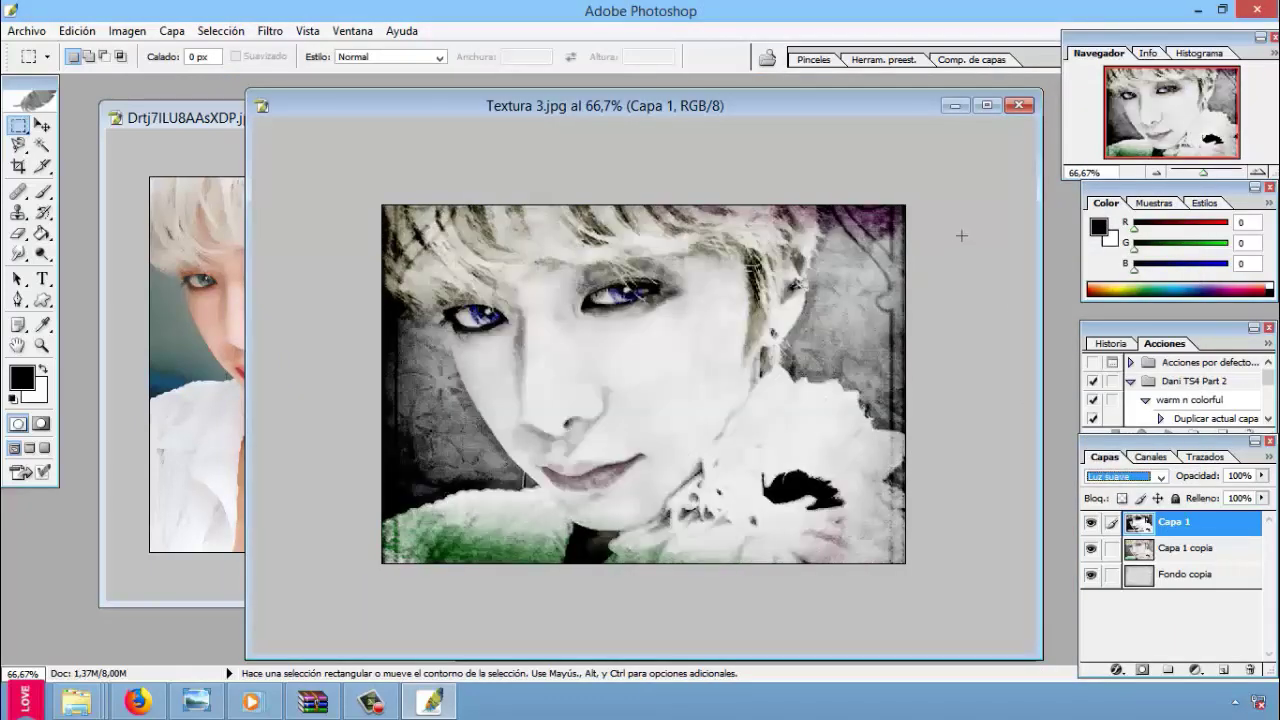
{"action": "key", "text": "Up"}
{"action": "key", "text": "Up"}
{"action": "key", "text": "Up"}
{"action": "key", "text": "Up"}
{"action": "key", "text": "Up"}
{"action": "key", "text": "Up"}
{"action": "key", "text": "Up"}
{"action": "key", "text": "Up"}
{"action": "key", "text": "Up"}
{"action": "key", "text": "Up"}
{"action": "key", "text": "Up"}
Step: In 02 Textura, hide Capa 10 and flatten the image, discarding hidden layers
{"action": "left_click_drag", "start_coordinate": [890, 106], "coordinate": [564, 106]}
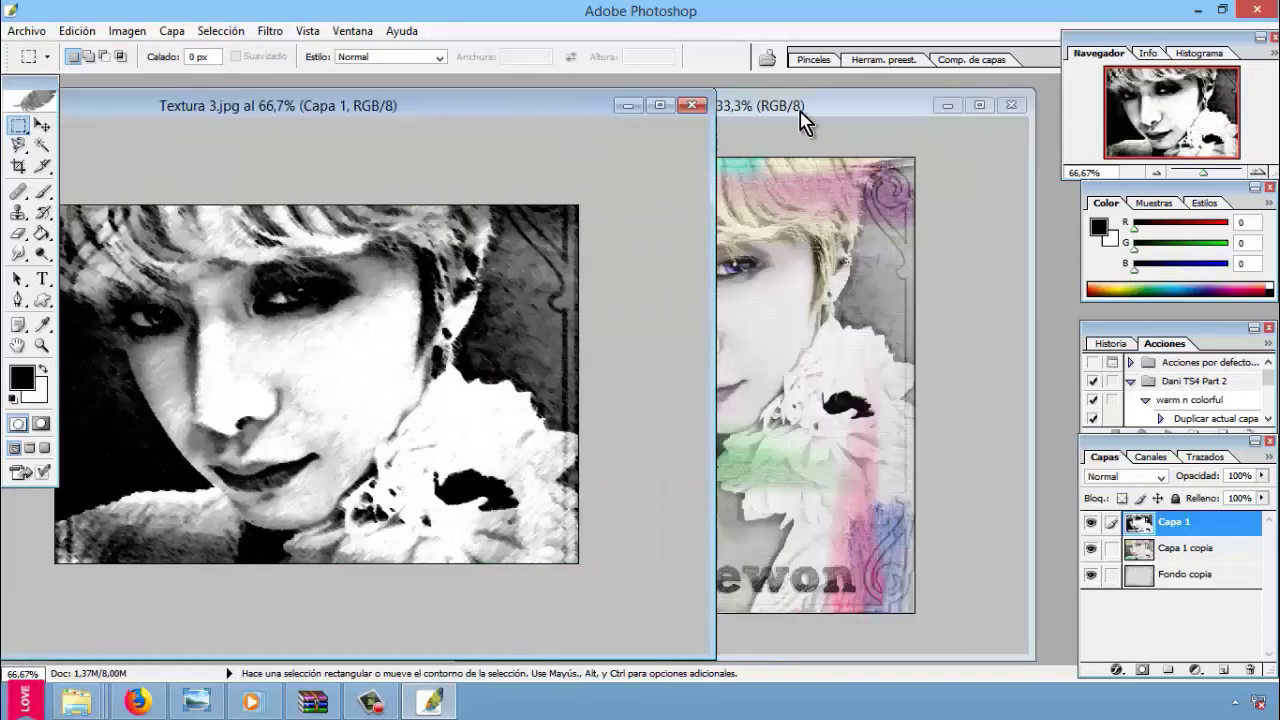
{"action": "left_click", "coordinate": [800, 106]}
{"action": "left_click", "coordinate": [78, 31]}
{"action": "left_click", "coordinate": [1090, 526]}
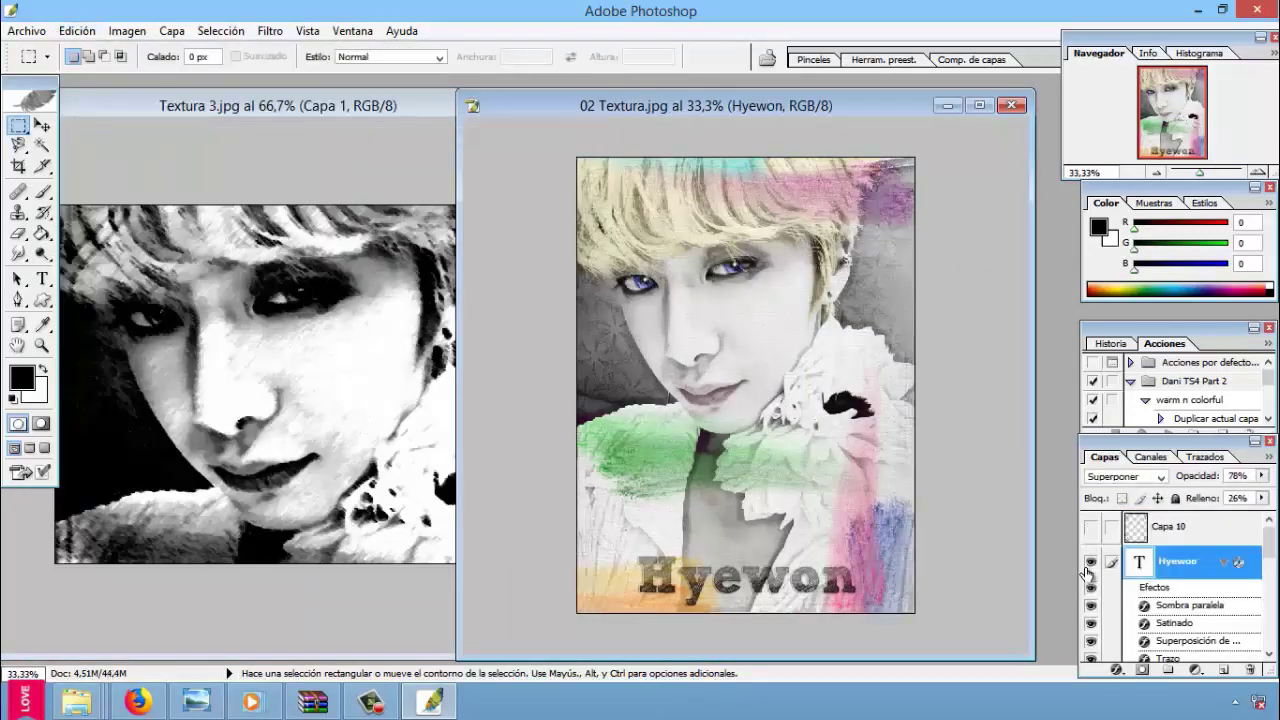
{"action": "left_click", "coordinate": [172, 31]}
{"action": "left_click", "coordinate": [215, 622]}
{"action": "left_click", "coordinate": [543, 274]}
Step: Bring the flattened portrait into Textura 3 as Capa 2, scaled to fit the canvas
{"action": "left_click", "coordinate": [41, 126]}
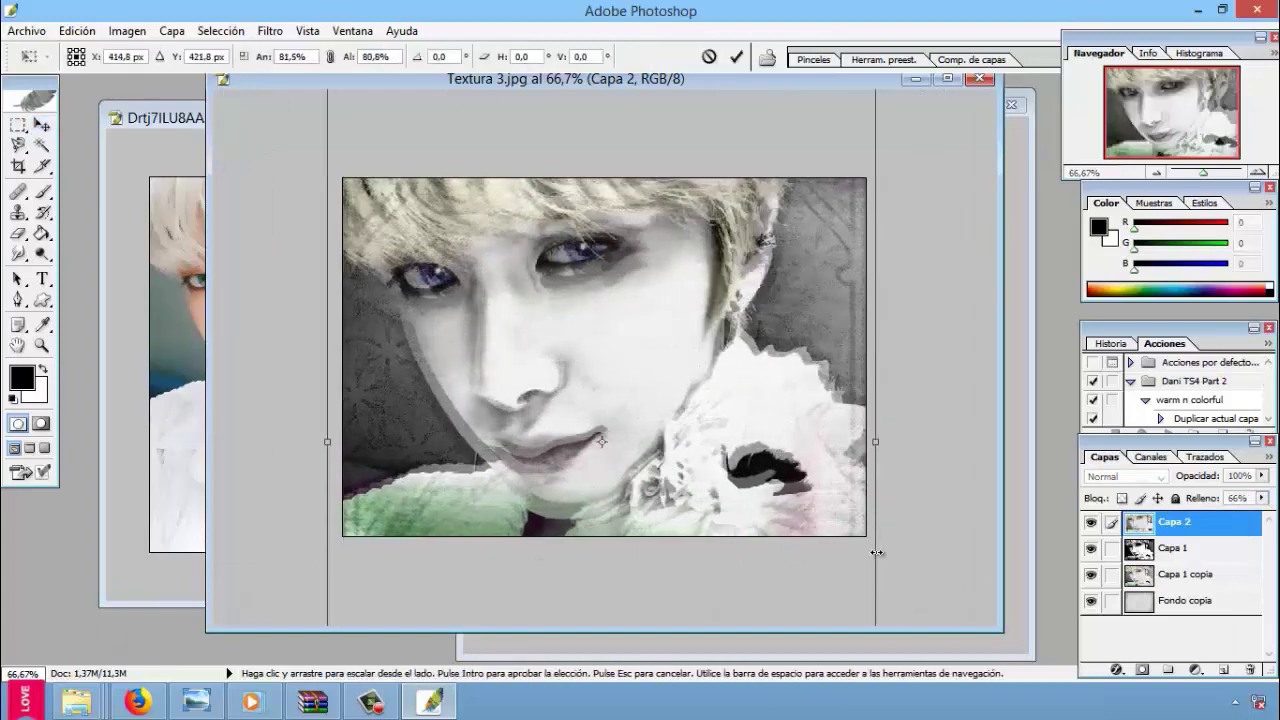
{"action": "mouse_move", "coordinate": [938, 592]}
{"action": "left_mouse_down"}
{"action": "mouse_move", "coordinate": [618, 184]}
{"action": "mouse_move", "coordinate": [626, 271]}
{"action": "left_mouse_up"}
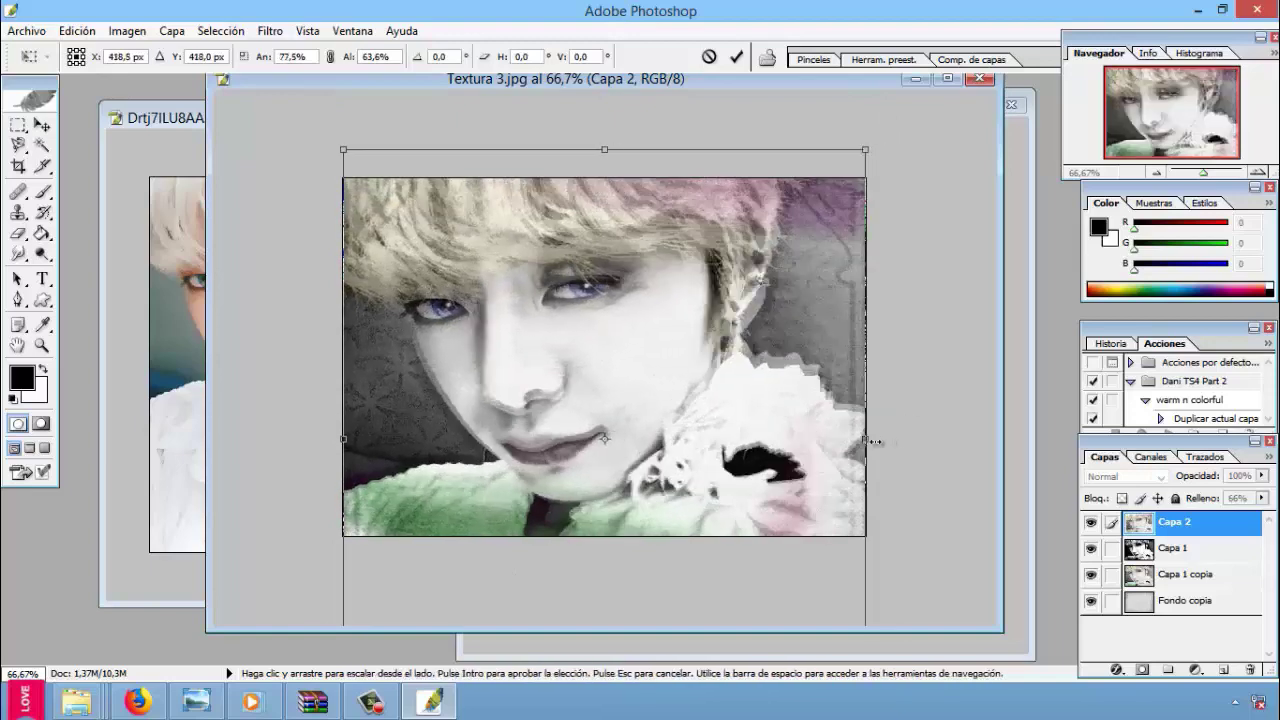
{"action": "left_click_drag", "start_coordinate": [890, 438], "coordinate": [865, 438]}
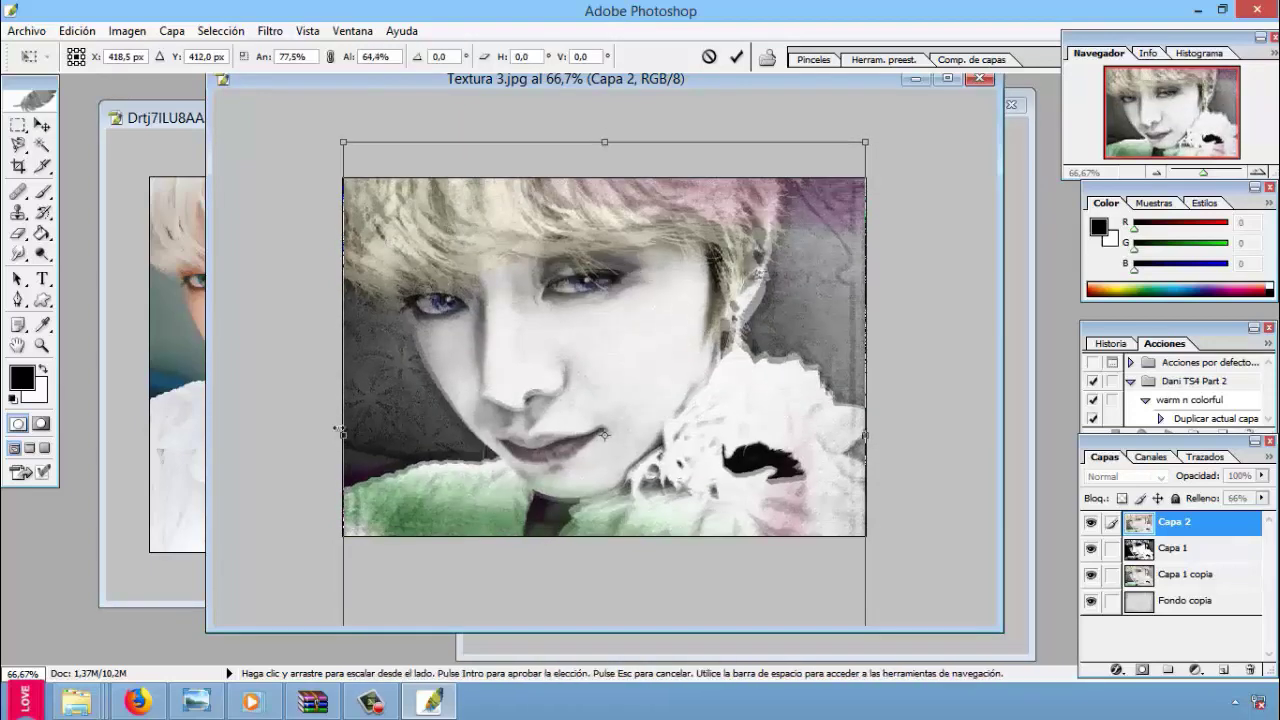
{"action": "left_click_drag", "start_coordinate": [603, 149], "coordinate": [609, 120]}
{"action": "key", "text": "v"}
{"action": "left_click", "coordinate": [529, 280]}
{"action": "left_click", "coordinate": [514, 451], "text": "ctrl+alt"}
{"action": "left_click_drag", "start_coordinate": [580, 632], "coordinate": [609, 662]}
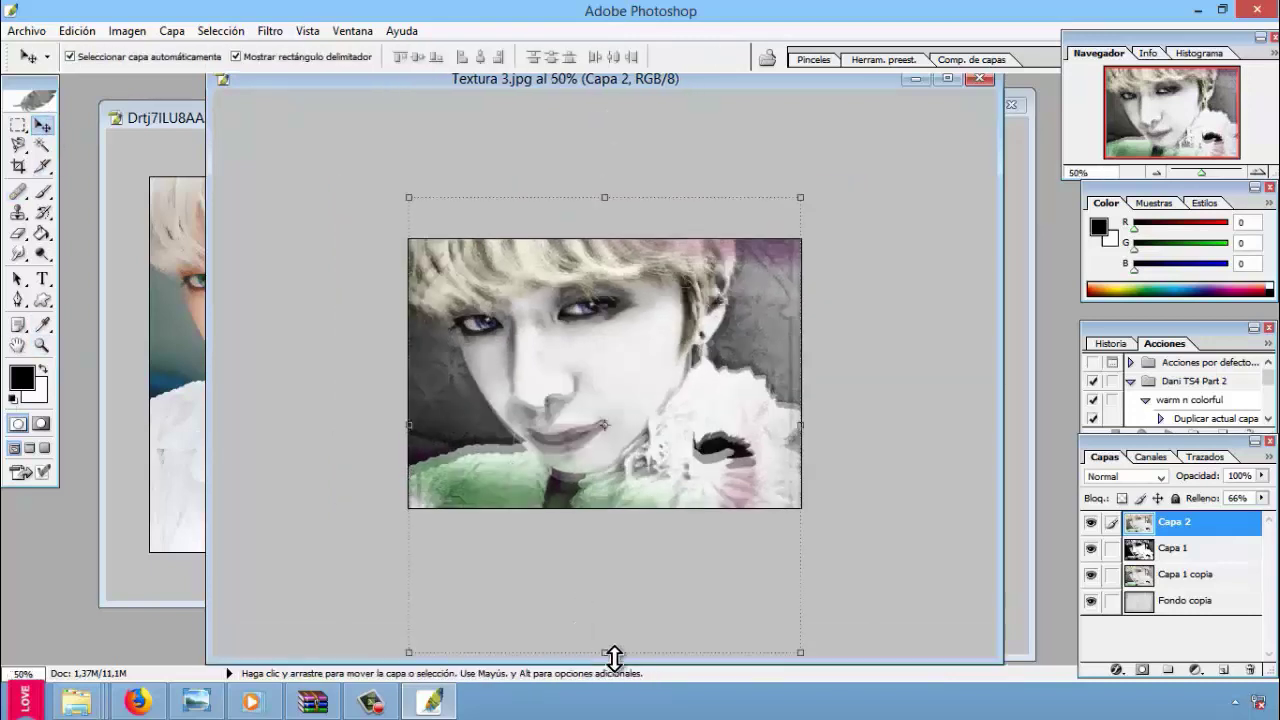
{"action": "left_click", "coordinate": [18, 125]}
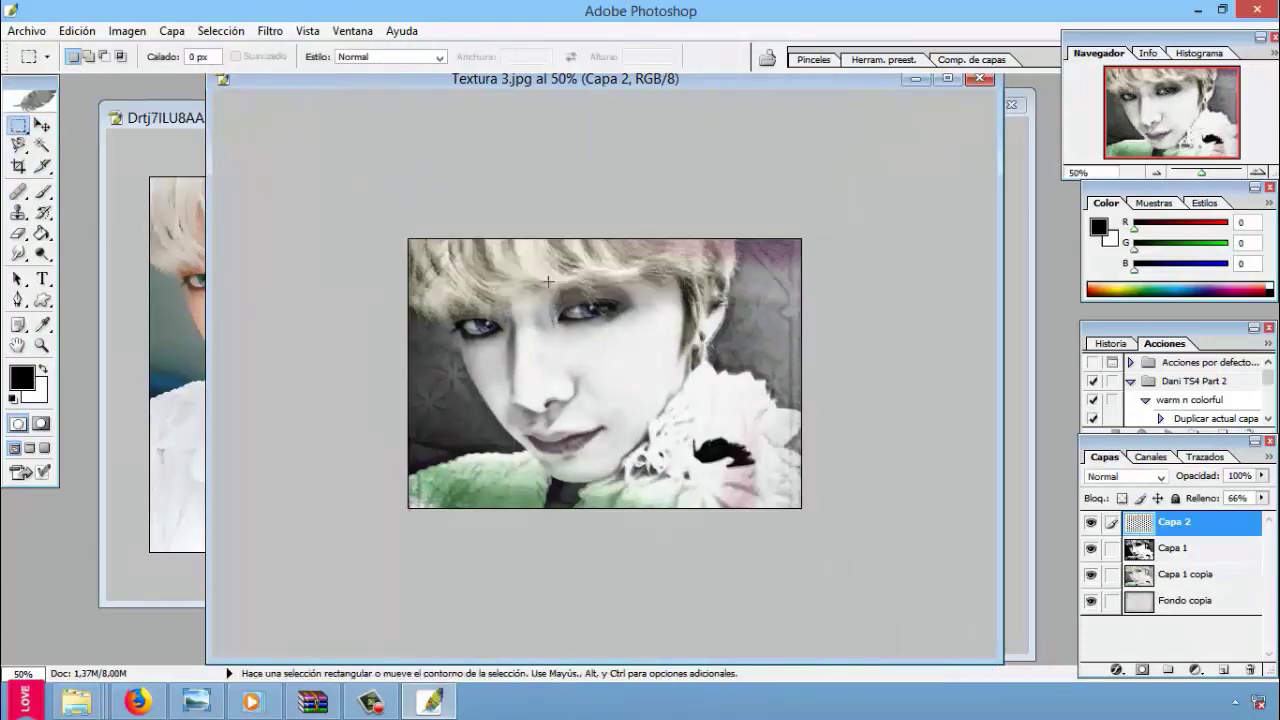
Step: Set Capa 2's blend mode to Aclarar after cycling through modes
{"action": "key", "text": "z"}
{"action": "left_click", "coordinate": [563, 434]}
{"action": "left_click", "coordinate": [430, 379]}
{"action": "key", "text": "v"}
{"action": "left_click", "coordinate": [1125, 476]}
{"action": "left_click", "coordinate": [1141, 194]}
{"action": "key", "text": "Down"}
{"action": "key", "text": "Down"}
{"action": "key", "text": "Down"}
{"action": "key", "text": "Down"}
{"action": "key", "text": "Down"}
{"action": "key", "text": "Down"}
{"action": "key", "text": "Down"}
{"action": "key", "text": "Down"}
{"action": "key", "text": "Down"}
{"action": "key", "text": "Up"}
{"action": "key", "text": "Up"}
{"action": "key", "text": "Up"}
{"action": "key", "text": "Down"}
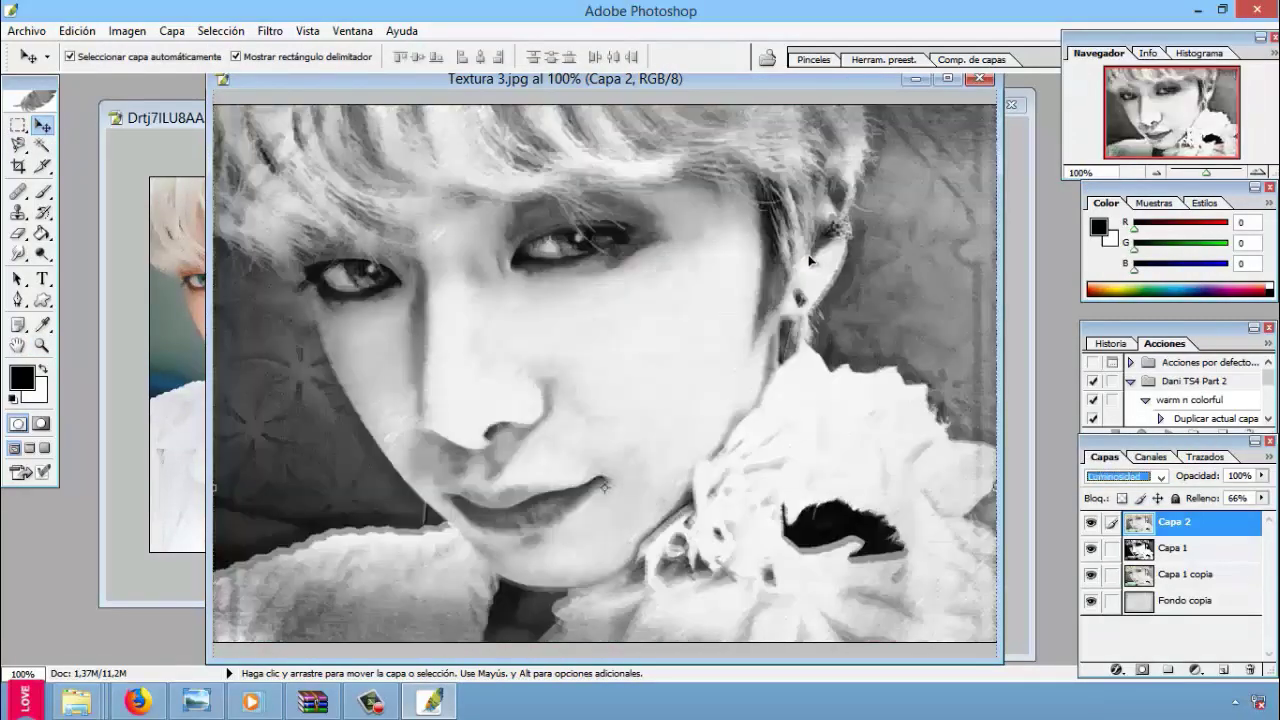
{"action": "key", "text": "Up"}
{"action": "key", "text": "Up"}
{"action": "key", "text": "Up"}
{"action": "key", "text": "Up"}
{"action": "key", "text": "Up"}
{"action": "key", "text": "Down"}
Step: Raise Capa 2's fill to 100% and keep it blending in Aclarar
{"action": "left_click", "coordinate": [41, 345]}
{"action": "left_click", "coordinate": [570, 423], "text": "alt"}
{"action": "left_click", "coordinate": [1125, 476]}
{"action": "left_click", "coordinate": [1261, 497]}
{"action": "left_click_drag", "start_coordinate": [1250, 520], "coordinate": [1272, 520]}
{"action": "left_click", "coordinate": [1125, 476]}
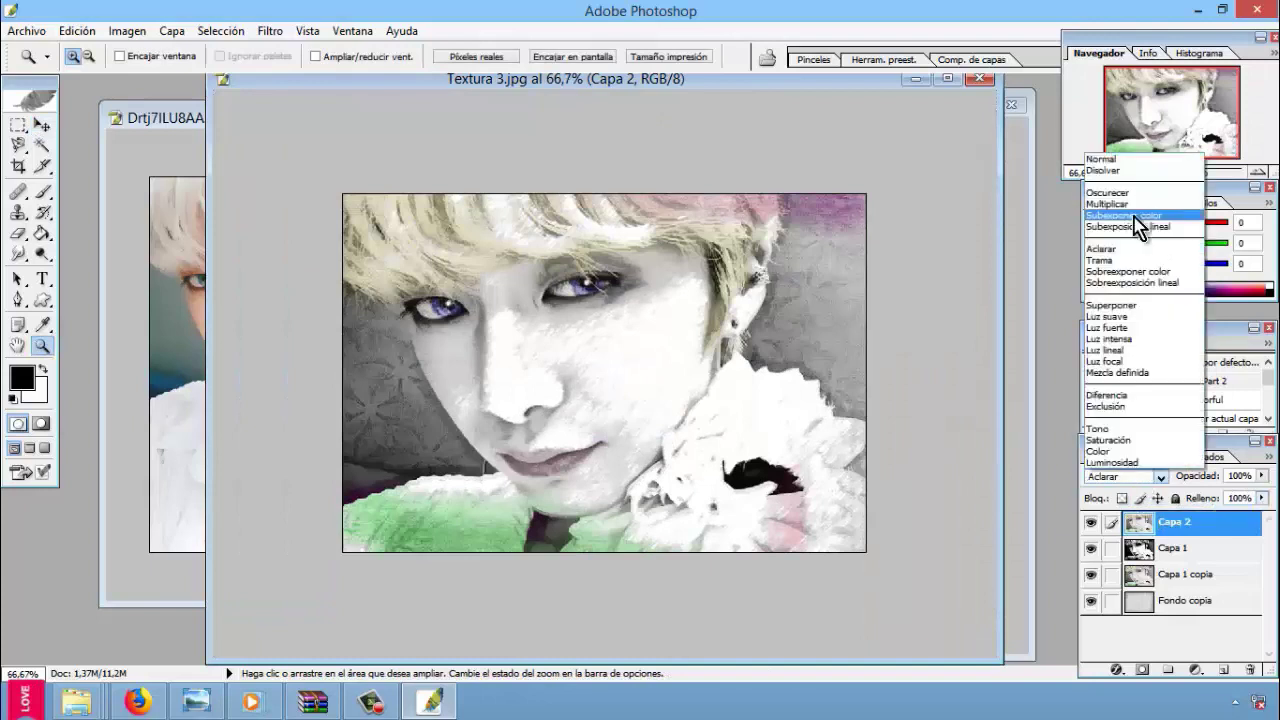
{"action": "left_click", "coordinate": [1135, 216]}
{"action": "key", "text": "Down"}
{"action": "key", "text": "Down"}
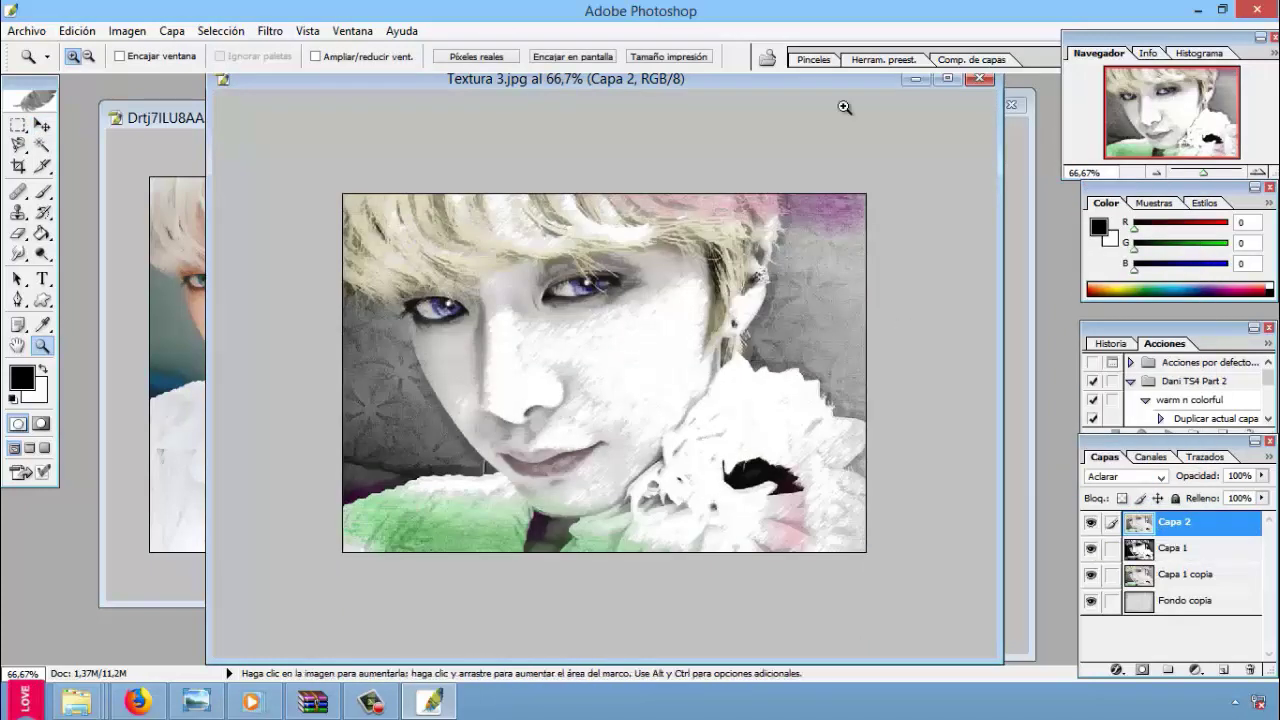
{"action": "left_click_drag", "start_coordinate": [845, 84], "coordinate": [482, 113]}
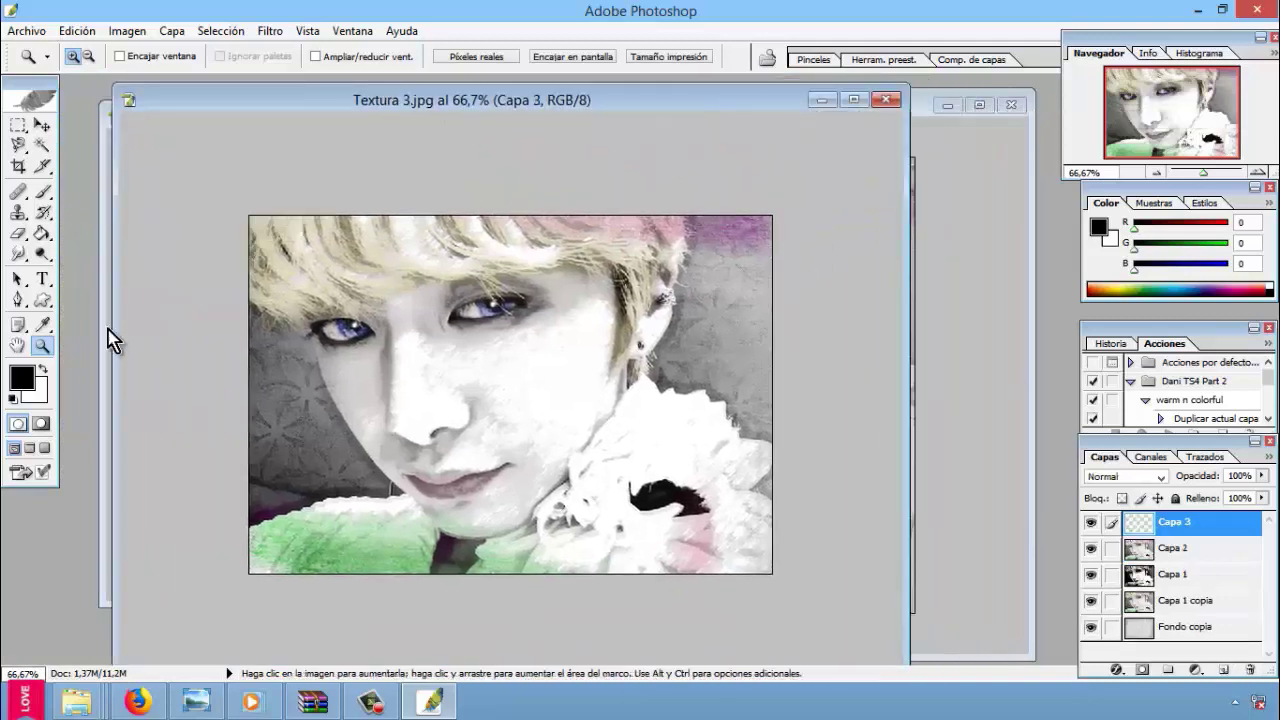
Step: Add a new layer and test-stamp an ornate frame brush, then undo it
{"action": "left_click", "coordinate": [42, 194]}
{"action": "left_click", "coordinate": [128, 57]}
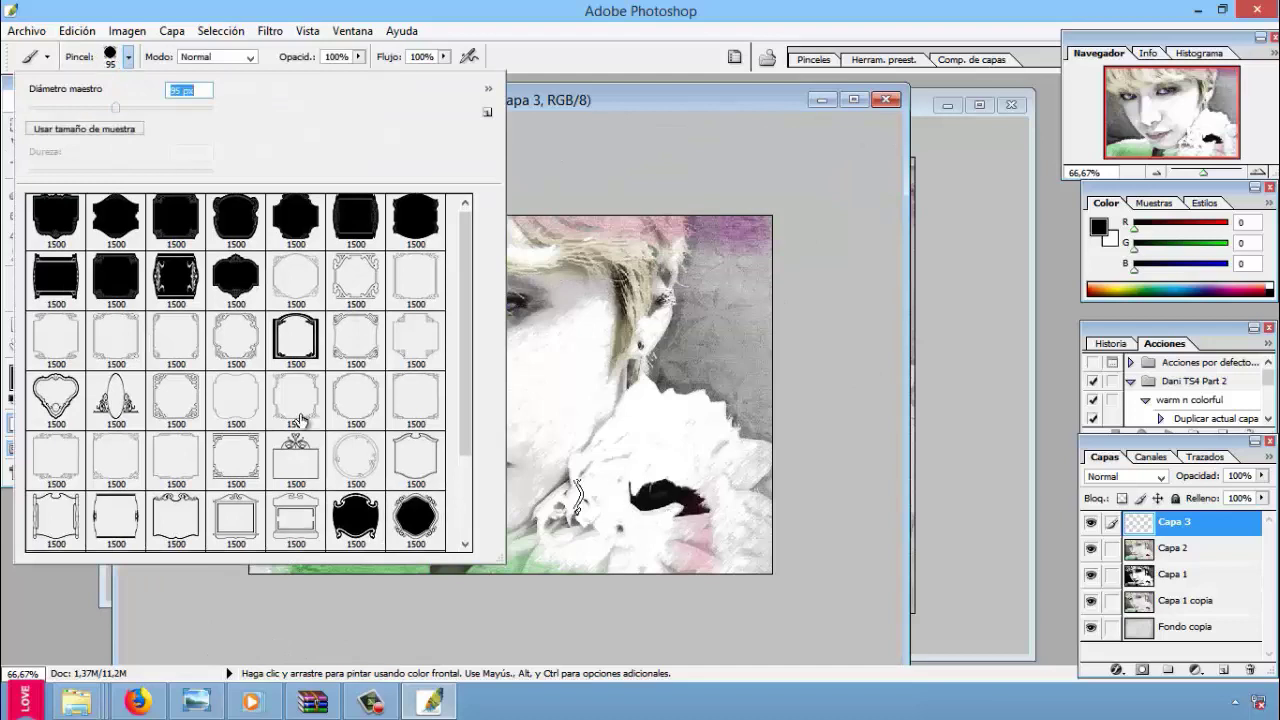
{"action": "left_click", "coordinate": [665, 497]}
{"action": "left_click", "coordinate": [1125, 477]}
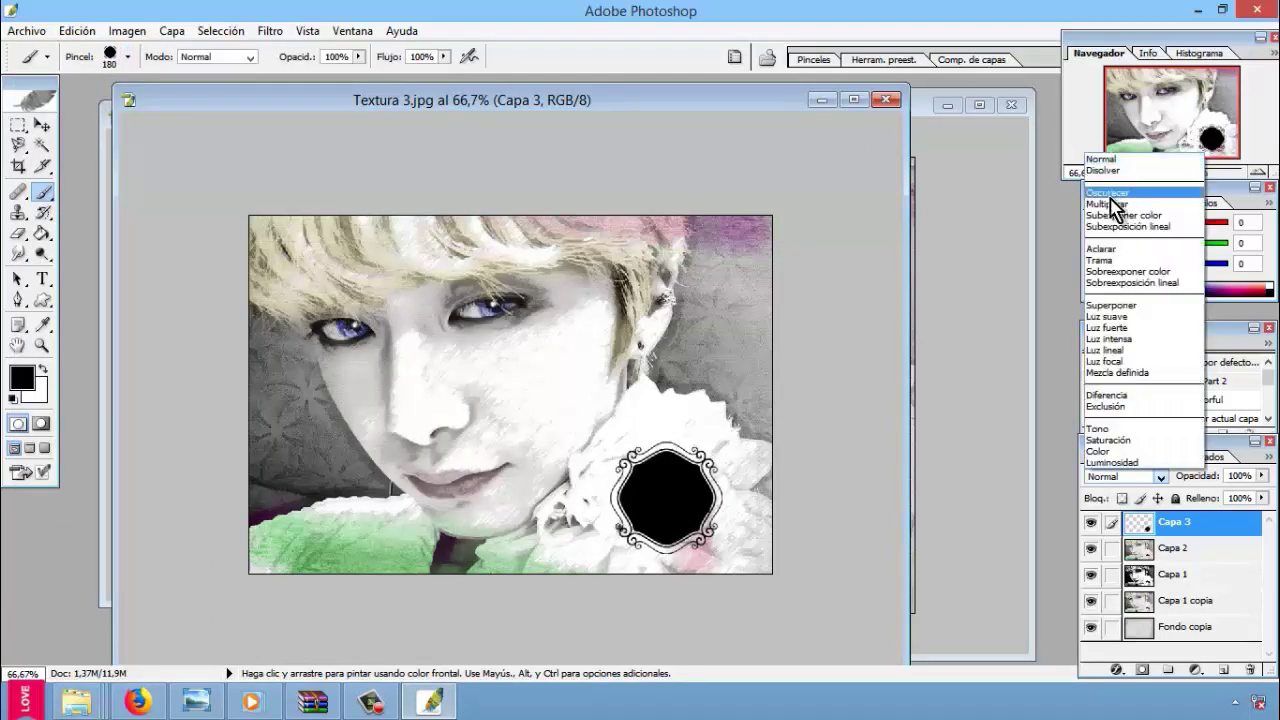
{"action": "left_click", "coordinate": [1110, 312]}
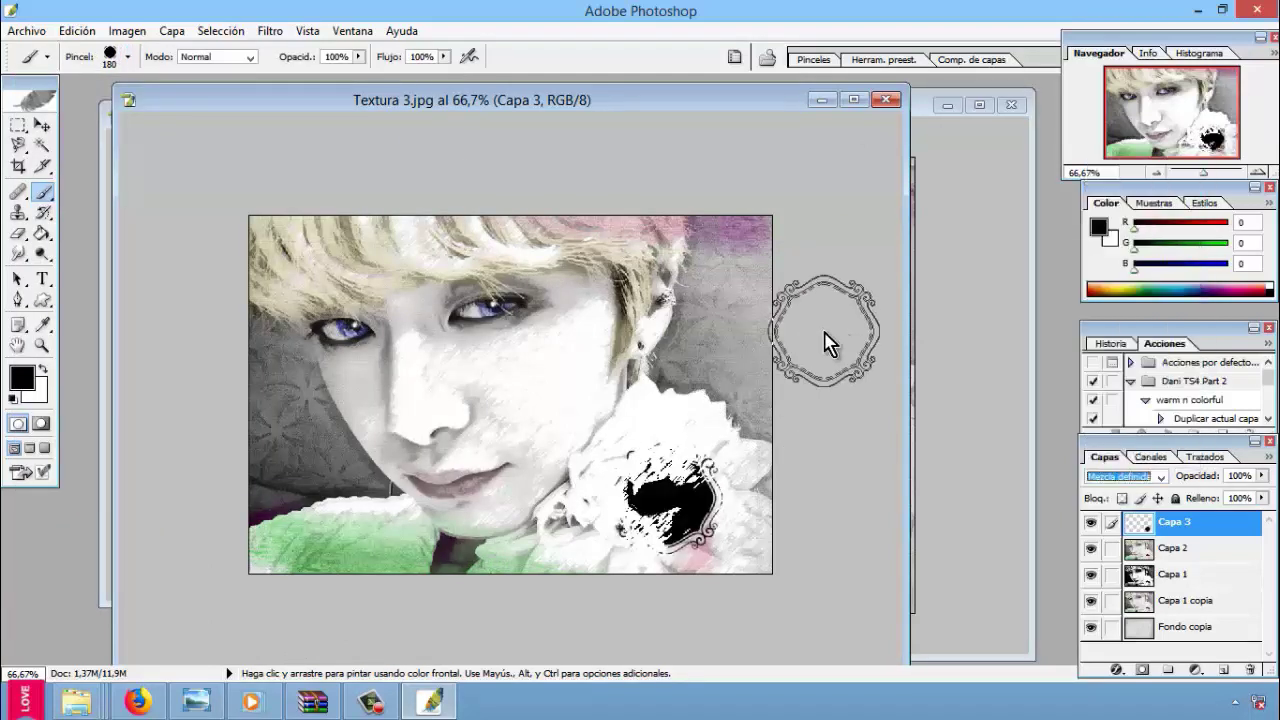
{"action": "key", "text": "a"}
{"action": "left_click", "coordinate": [1262, 497]}
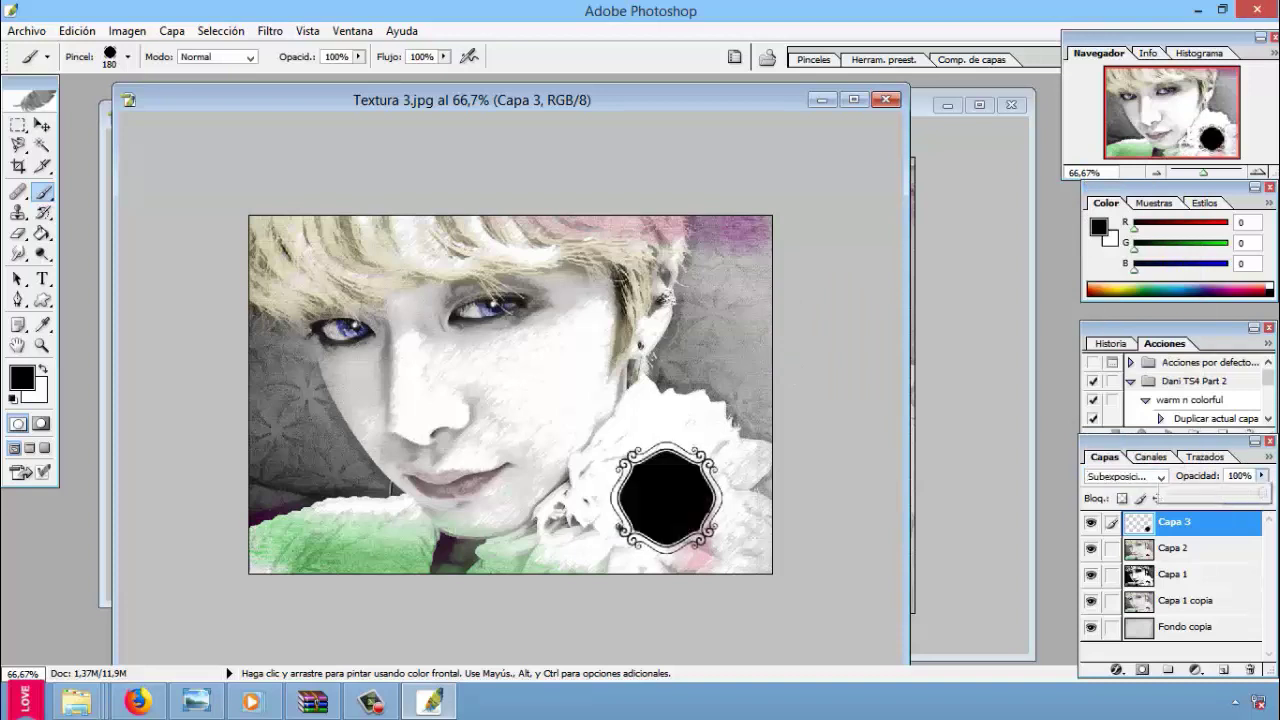
{"action": "key", "text": "ctrl+alt+z"}
Step: Retry stamping ornate frame brushes on the portrait, undoing each attempt
{"action": "left_click", "coordinate": [127, 57]}
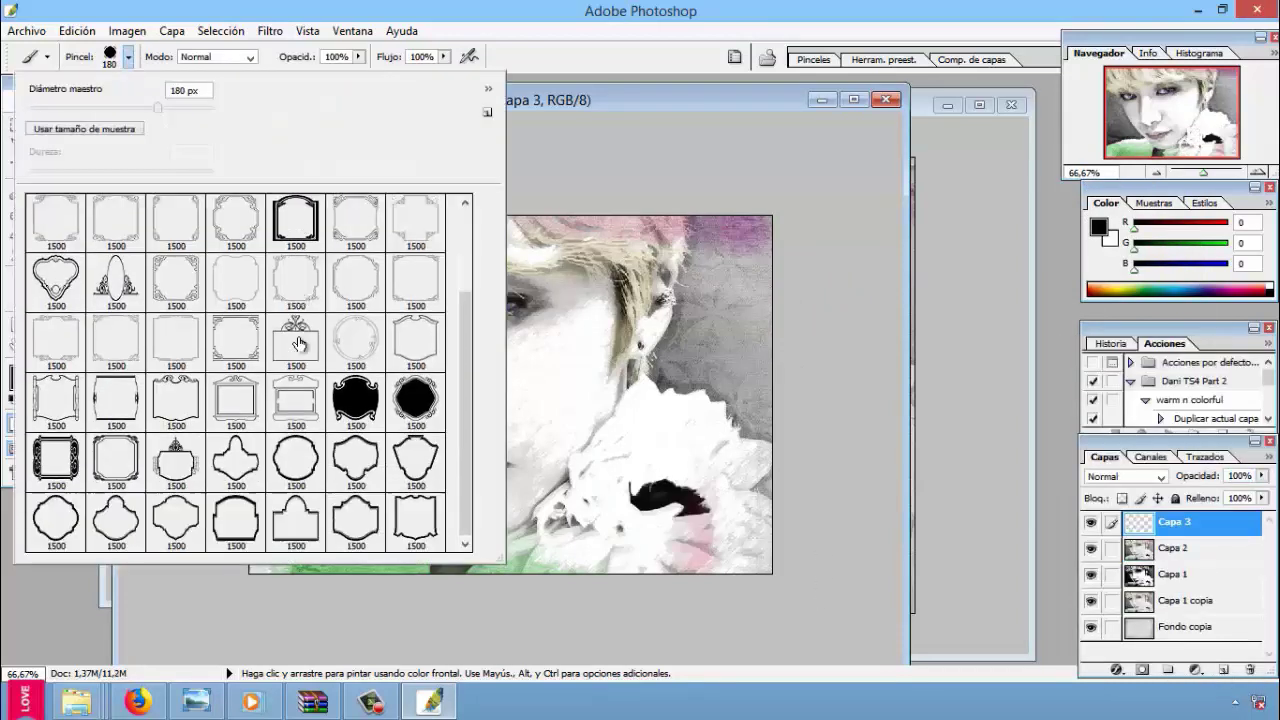
{"action": "left_click", "coordinate": [665, 500]}
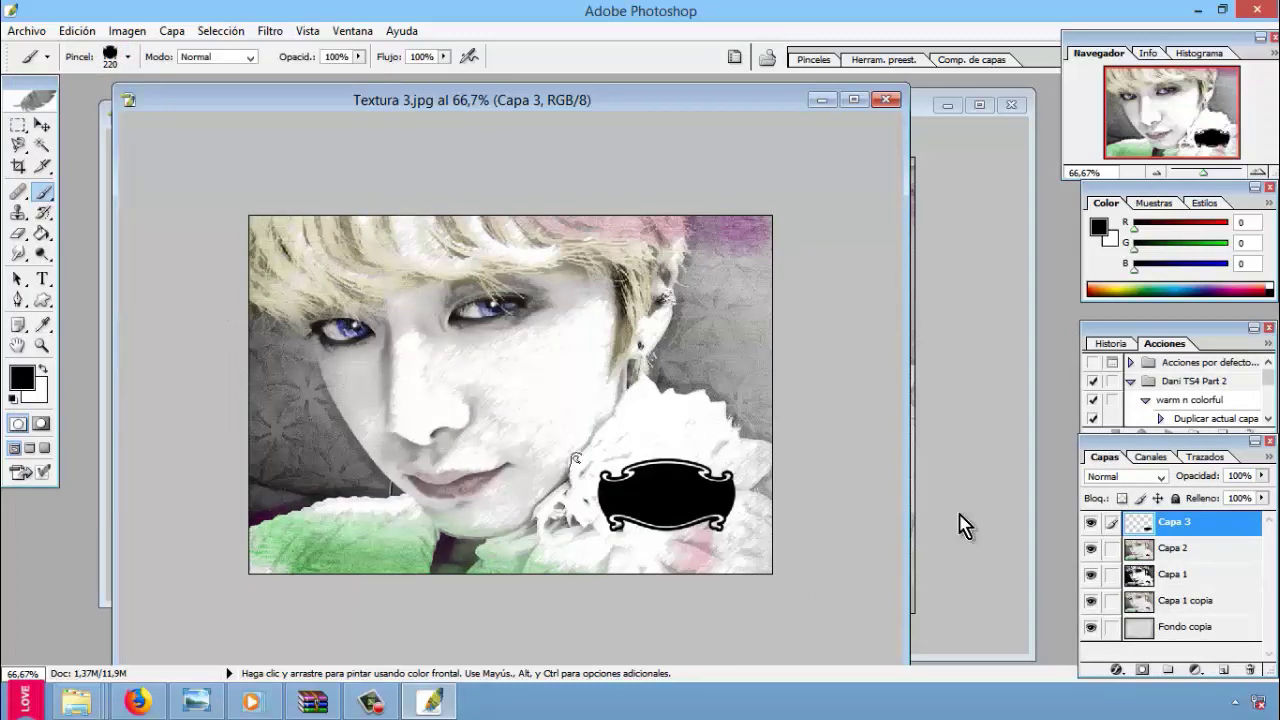
{"action": "key", "text": "ctrl+alt+z"}
{"action": "key", "text": "ctrl+alt+z"}
{"action": "left_click", "coordinate": [127, 57]}
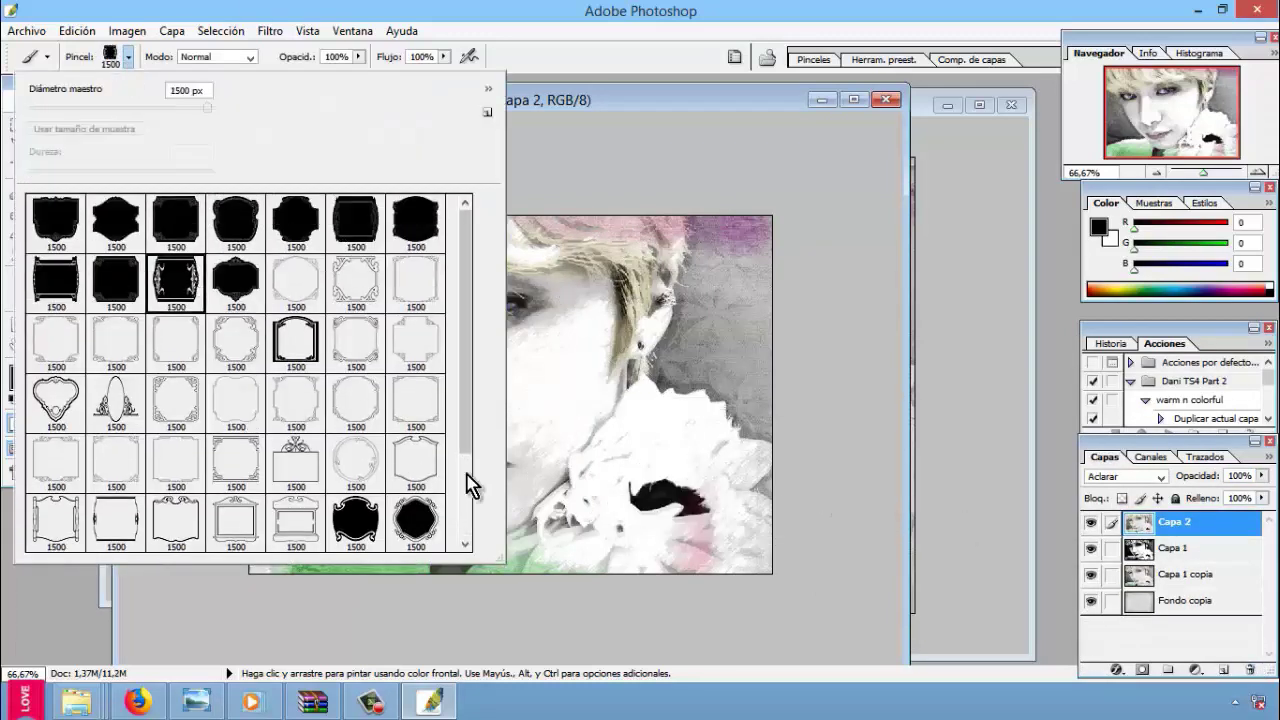
{"action": "left_click", "coordinate": [640, 553]}
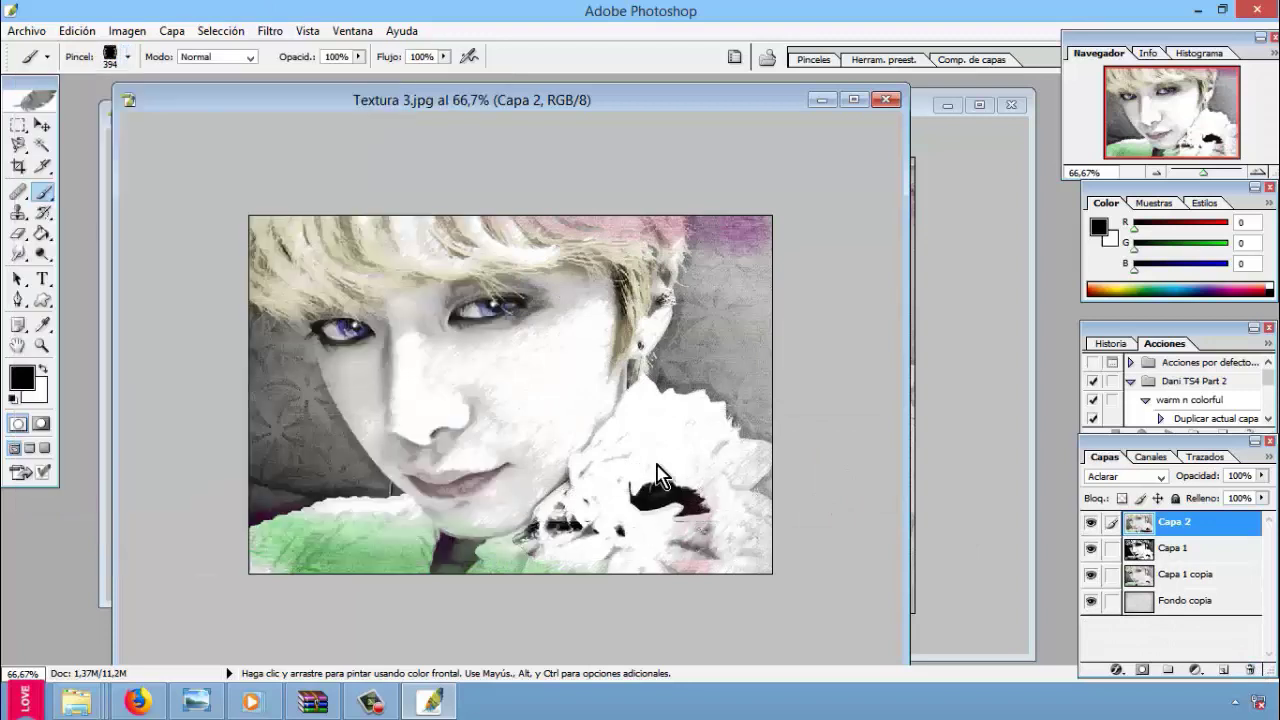
{"action": "left_click", "coordinate": [646, 542]}
{"action": "key", "text": "ctrl+z"}
Step: Stamp the solid black 1500 px ornate label brush over the lower-right flowers
{"action": "left_click", "coordinate": [127, 57]}
{"action": "left_click", "coordinate": [355, 520]}
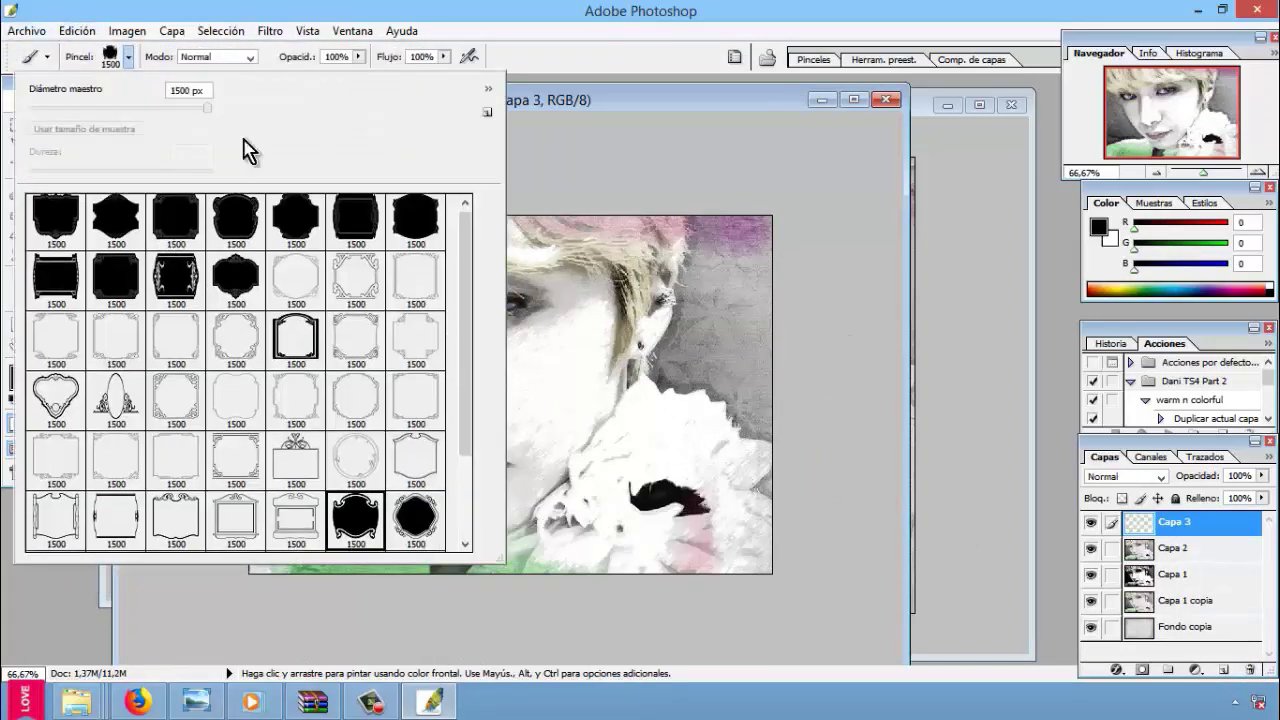
{"action": "left_click", "coordinate": [662, 508]}
{"action": "left_click", "coordinate": [1125, 476]}
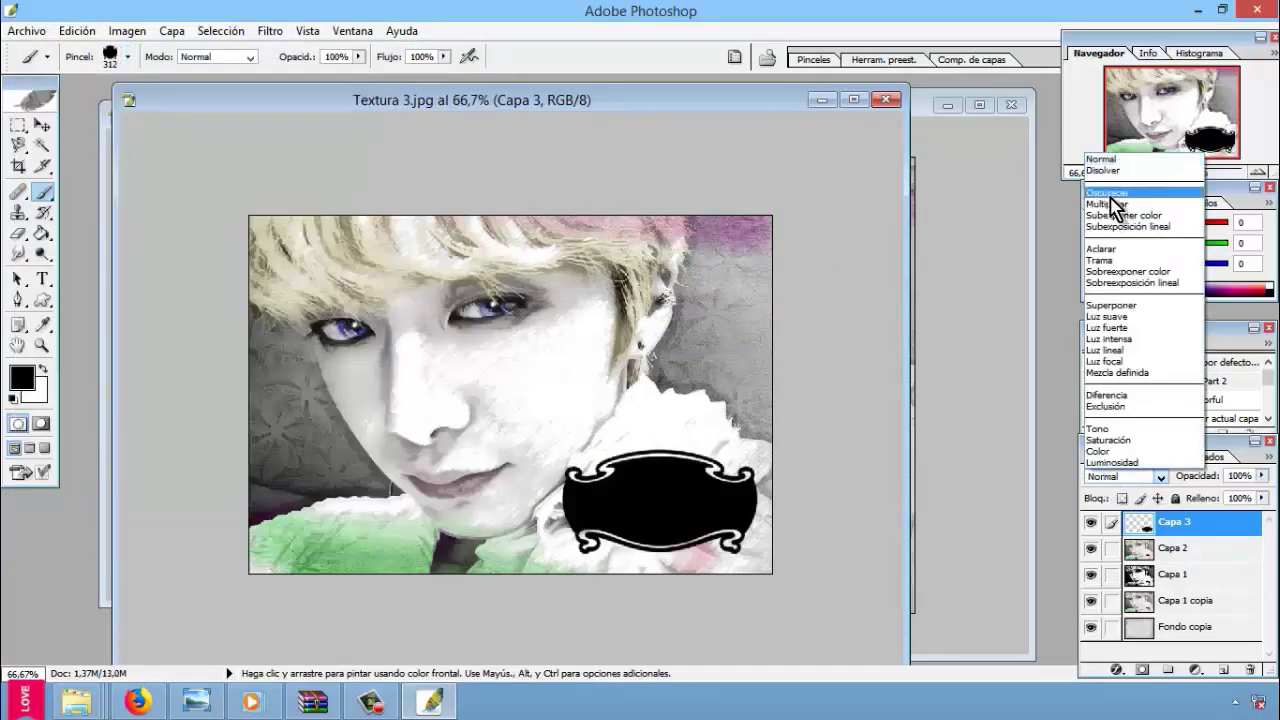
{"action": "left_click", "coordinate": [1110, 308]}
{"action": "key", "text": "Up"}
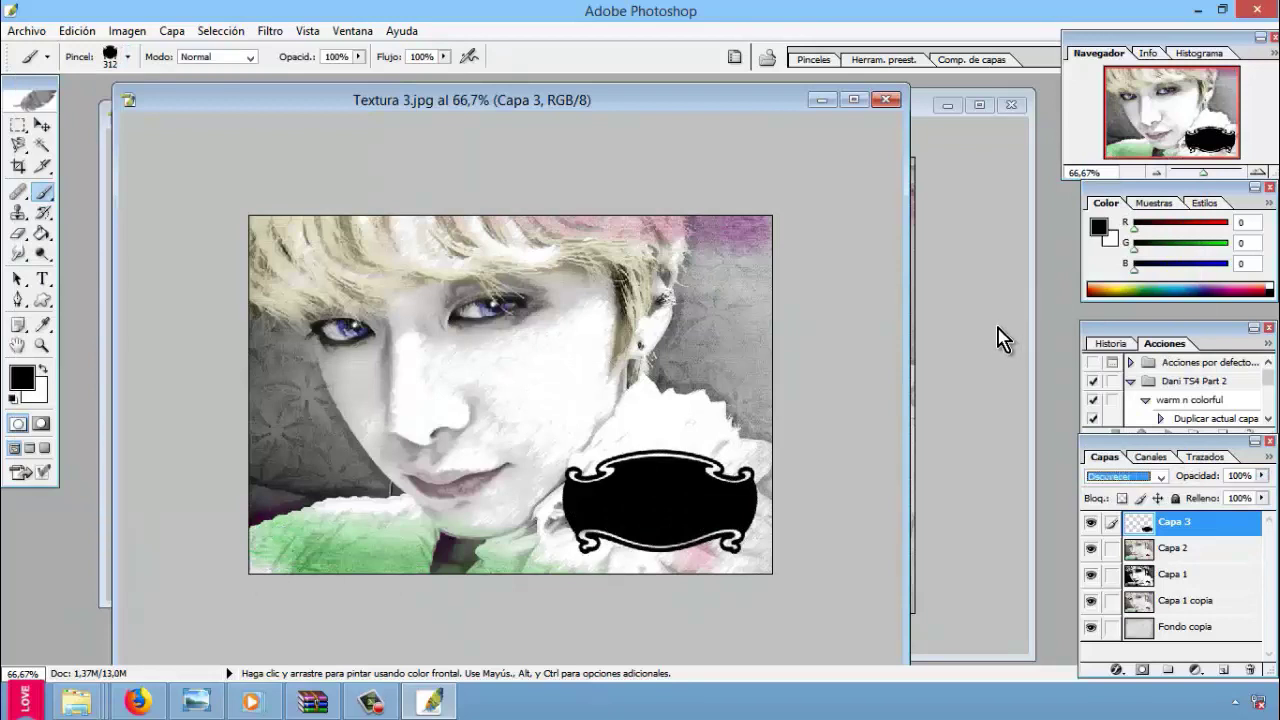
Step: Add a drop shadow and a pattern overlay to the Capa 3 label's layer style
{"action": "double_click", "coordinate": [1187, 527]}
{"action": "left_click", "coordinate": [612, 137]}
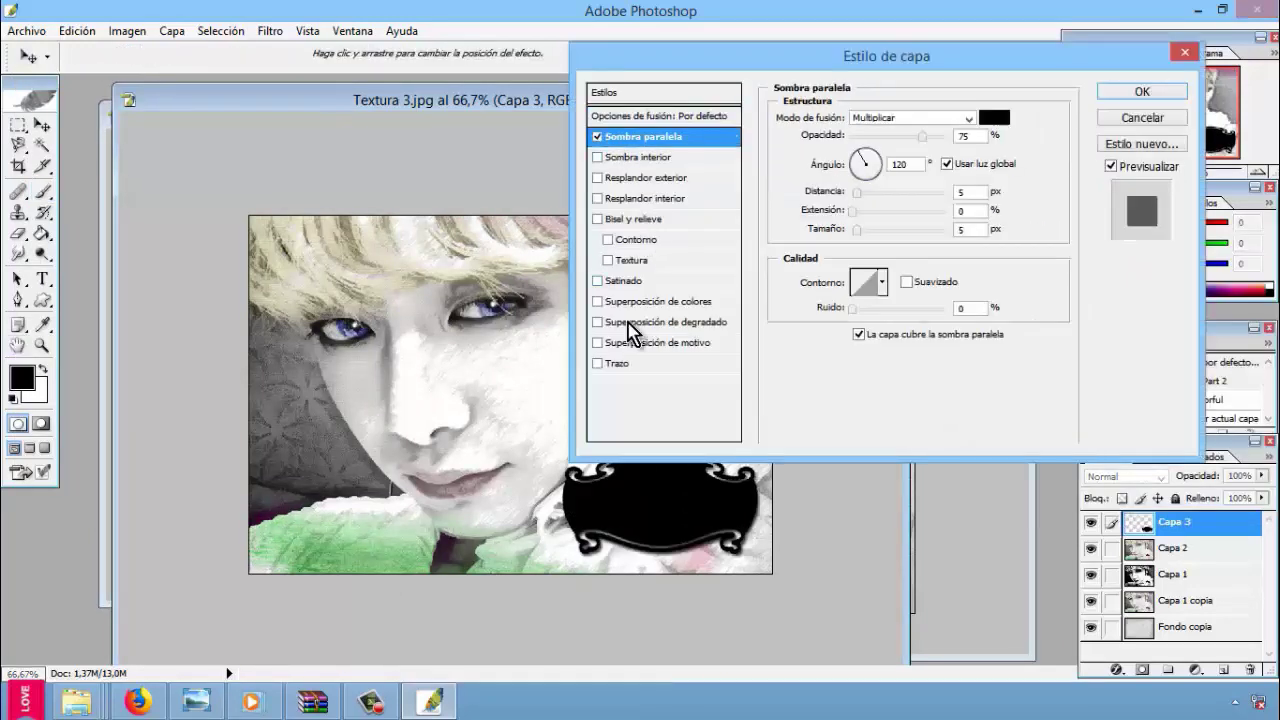
{"action": "left_click", "coordinate": [628, 322]}
{"action": "left_click_drag", "start_coordinate": [696, 74], "coordinate": [835, 72]}
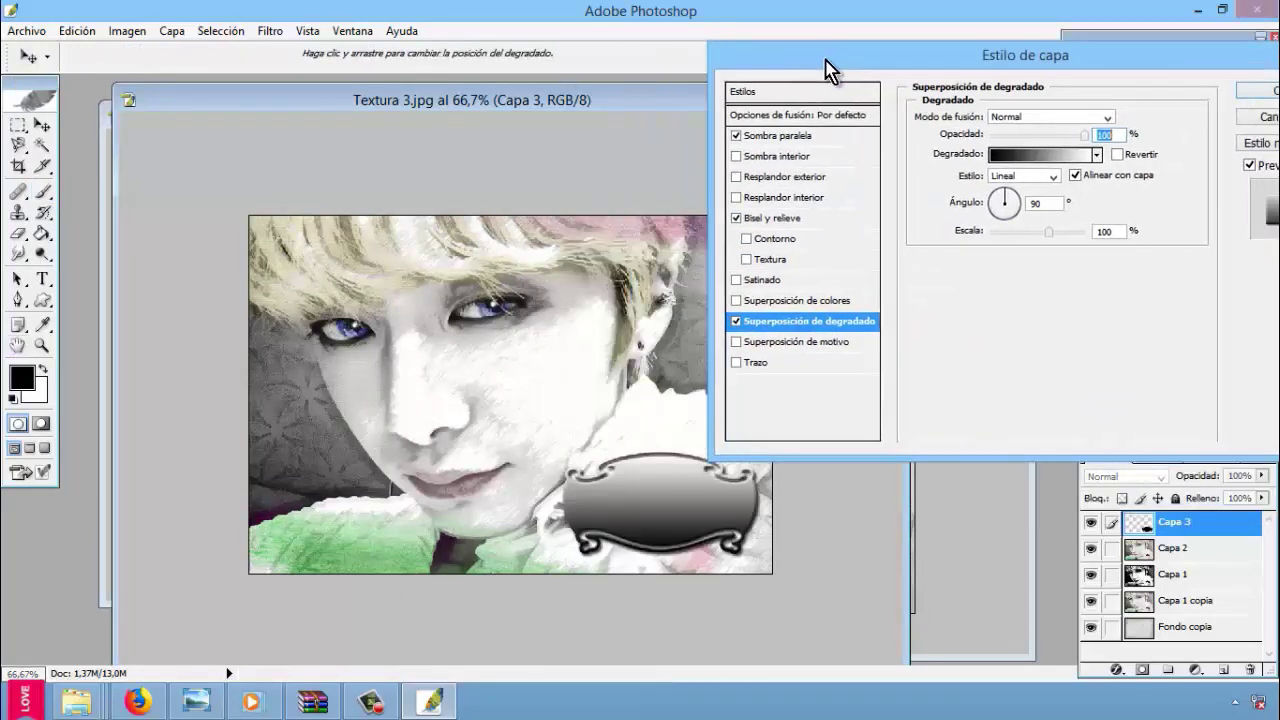
{"action": "left_click", "coordinate": [738, 342]}
{"action": "left_click", "coordinate": [1051, 172]}
{"action": "left_click", "coordinate": [1019, 289]}
{"action": "left_click", "coordinate": [990, 270]}
{"action": "left_click", "coordinate": [959, 319]}
Step: Remove the bevel and pick a stripe pattern for the label's pattern overlay
{"action": "left_click", "coordinate": [737, 218]}
{"action": "left_click", "coordinate": [1051, 172]}
{"action": "left_click_drag", "start_coordinate": [1103, 240], "coordinate": [1105, 272]}
{"action": "left_click", "coordinate": [1080, 242]}
{"action": "left_click", "coordinate": [1050, 272]}
{"action": "left_click", "coordinate": [1049, 303]}
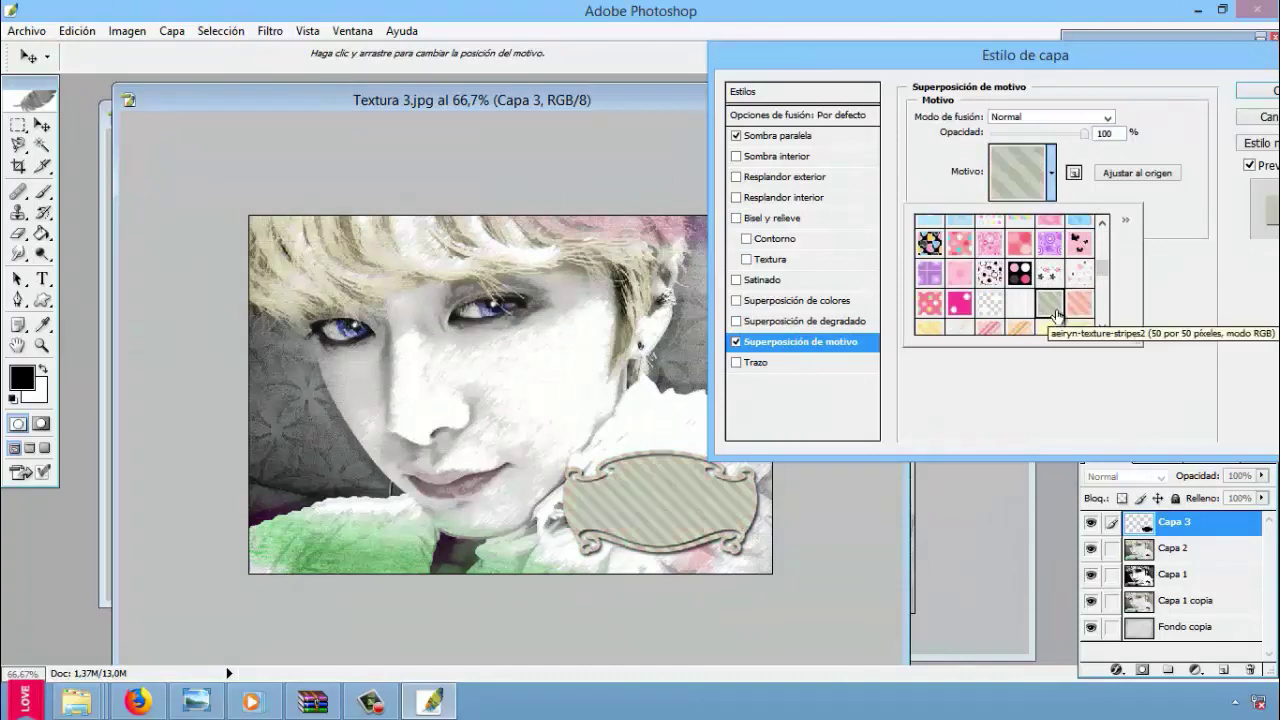
{"action": "left_click", "coordinate": [930, 326]}
{"action": "left_click", "coordinate": [1049, 303]}
{"action": "left_click", "coordinate": [1090, 306]}
{"action": "left_click_drag", "start_coordinate": [1103, 264], "coordinate": [1104, 281]}
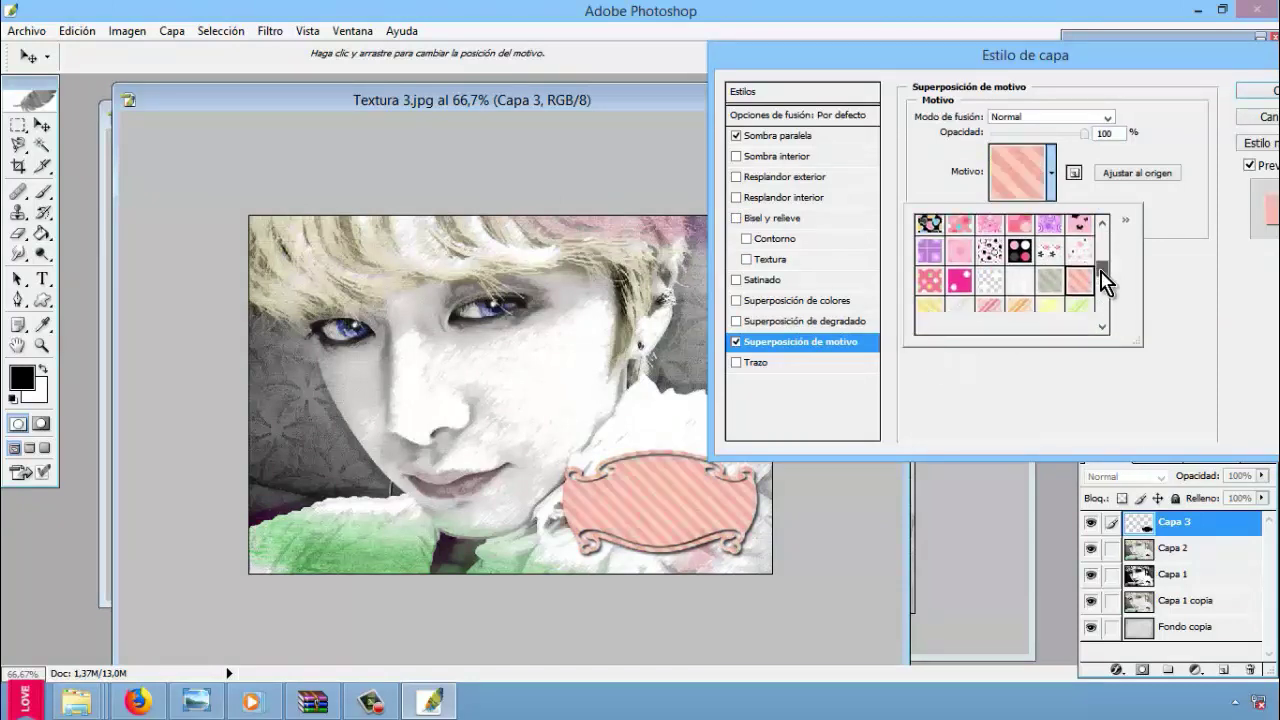
Step: Set the pattern blend to Luminosity for grey stripes, add a satin at about 22%, and apply
{"action": "left_click", "coordinate": [1037, 124]}
{"action": "left_click", "coordinate": [1050, 390]}
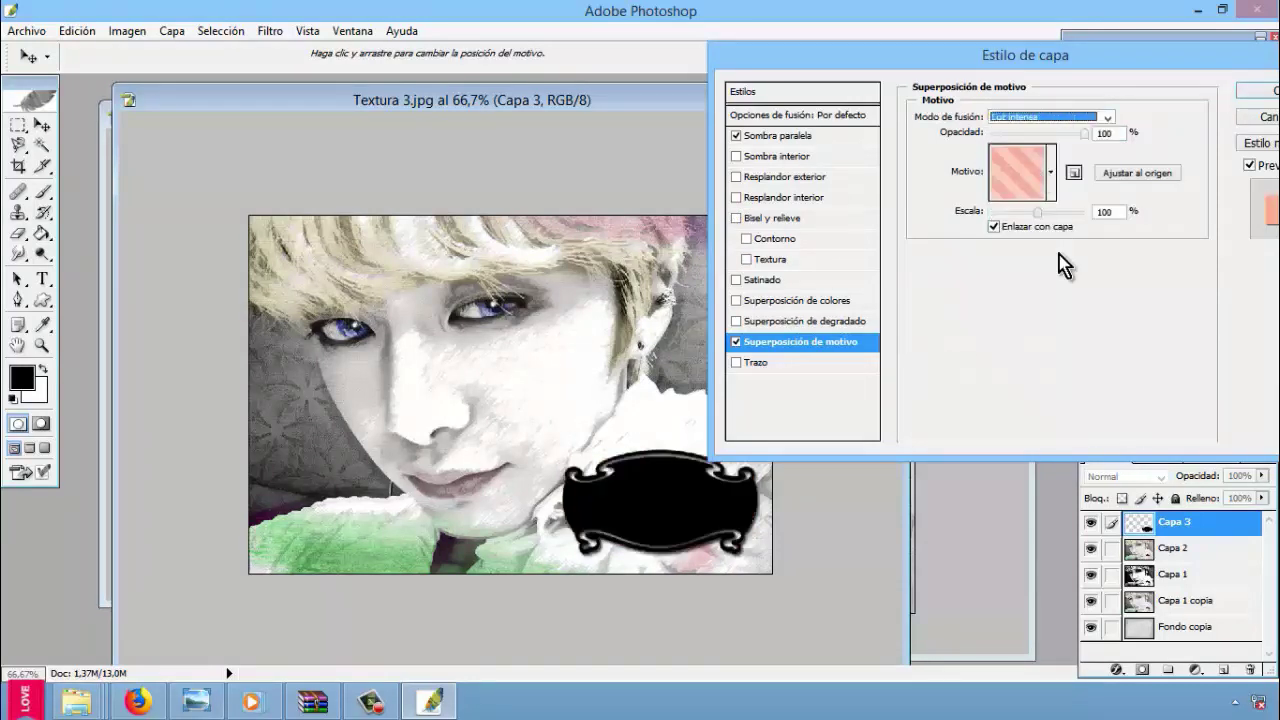
{"action": "key", "text": "Down"}
{"action": "key", "text": "Down"}
{"action": "key", "text": "Down"}
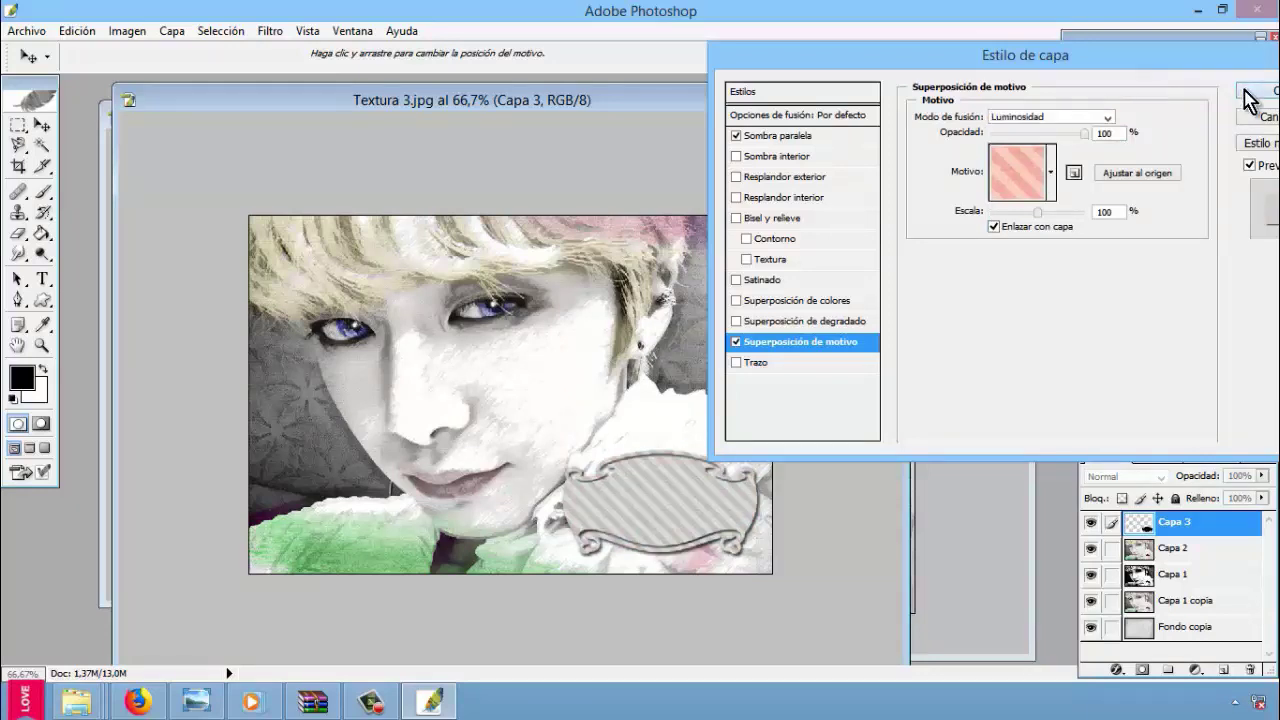
{"action": "left_click", "coordinate": [743, 283]}
{"action": "left_click_drag", "start_coordinate": [1042, 134], "coordinate": [1012, 137]}
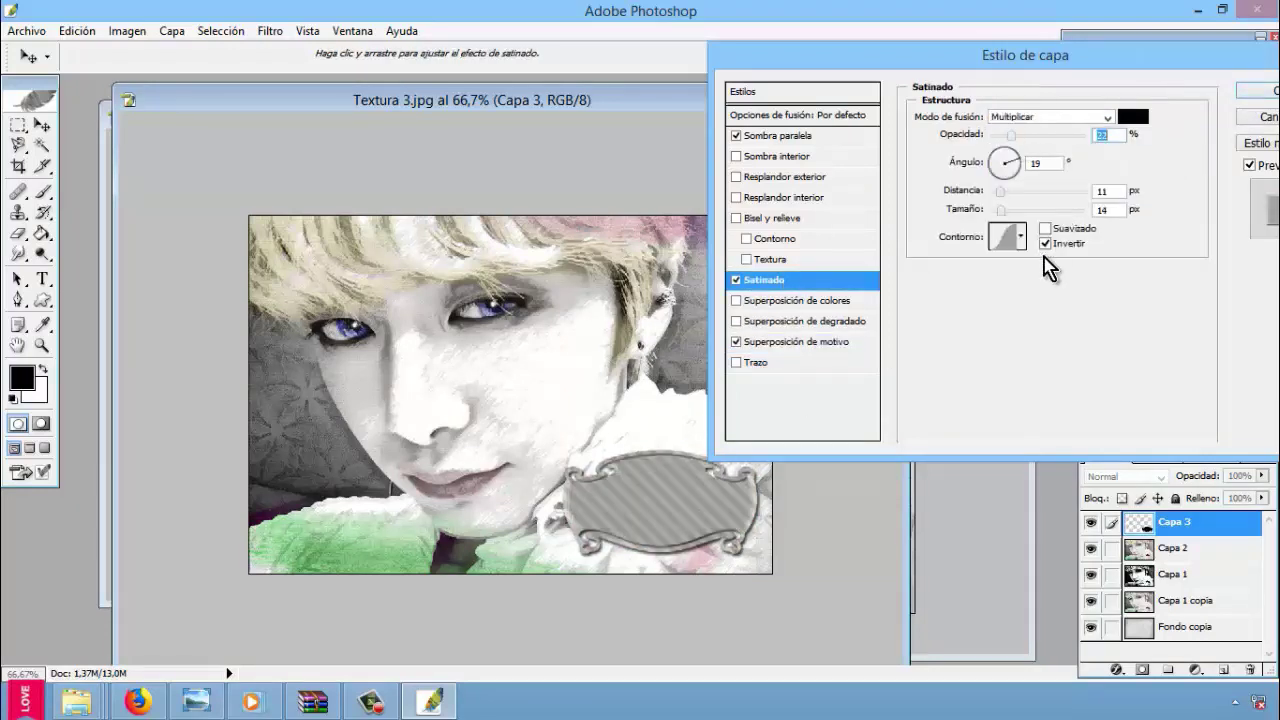
{"action": "left_click", "coordinate": [815, 135]}
{"action": "left_click", "coordinate": [1260, 91]}
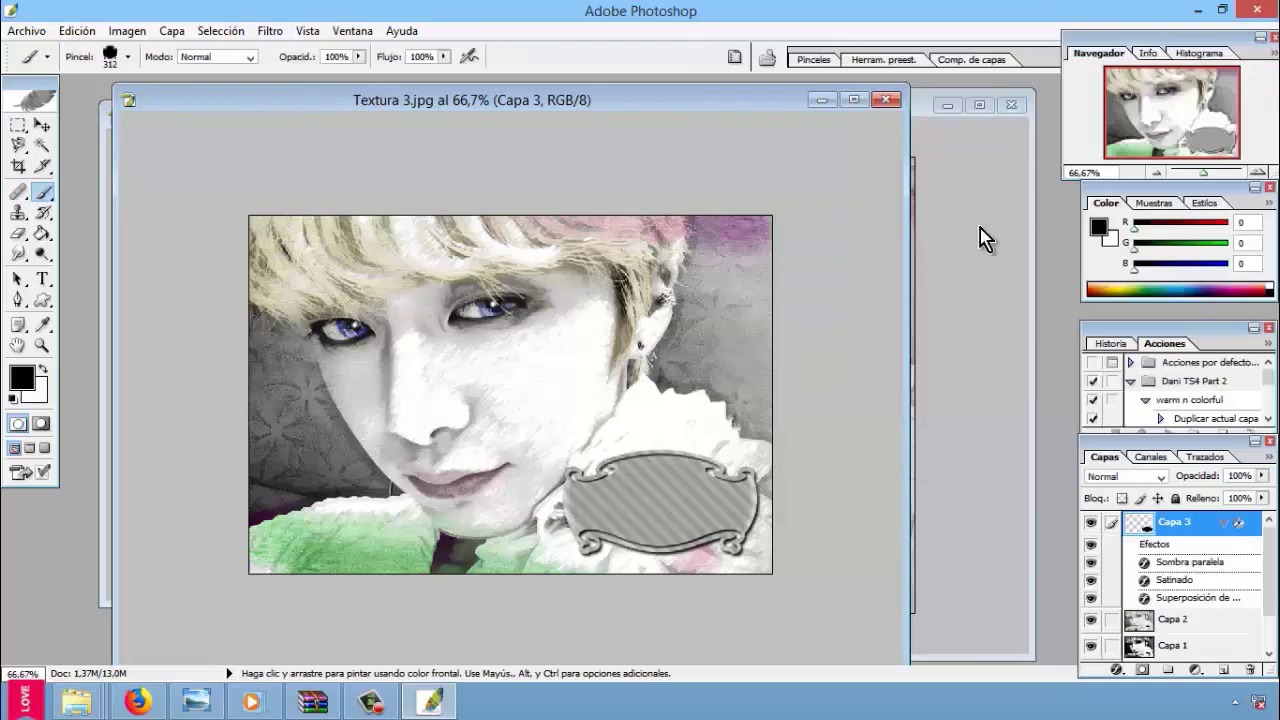
Step: Scale the striped label down slightly, making it narrower and shorter
{"action": "left_click_drag", "start_coordinate": [558, 491], "coordinate": [721, 510]}
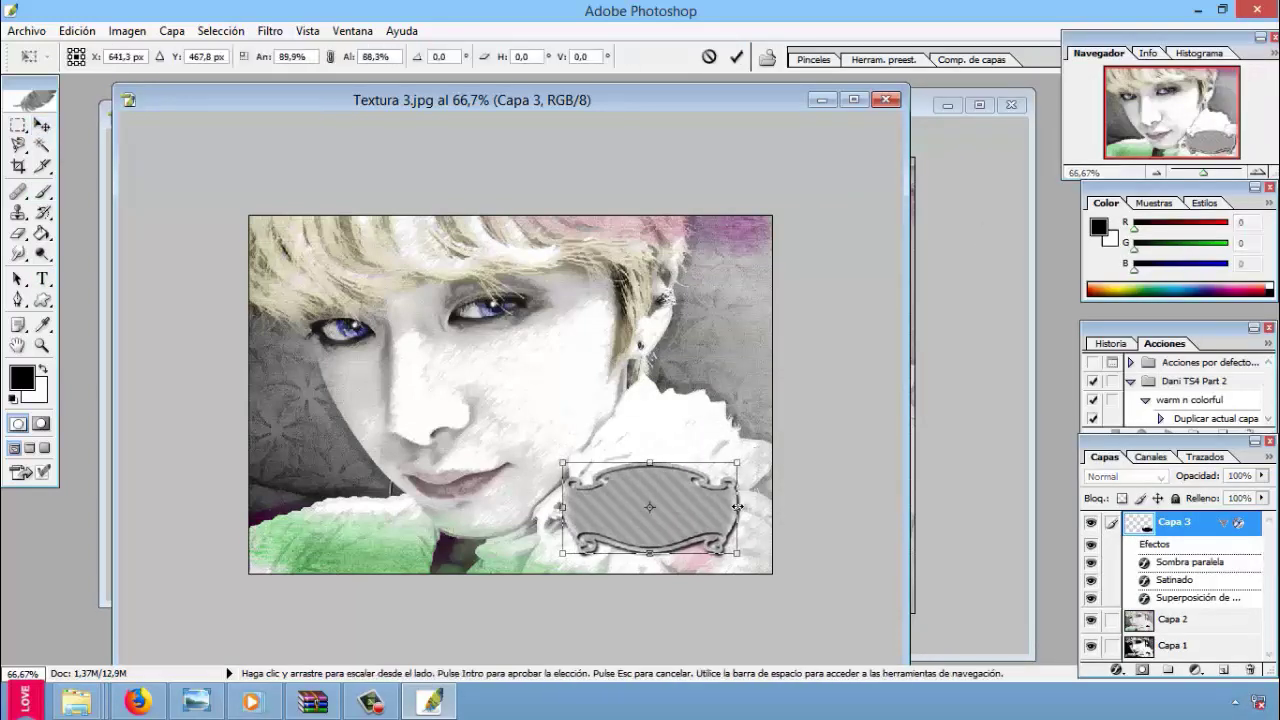
{"action": "key", "text": "m"}
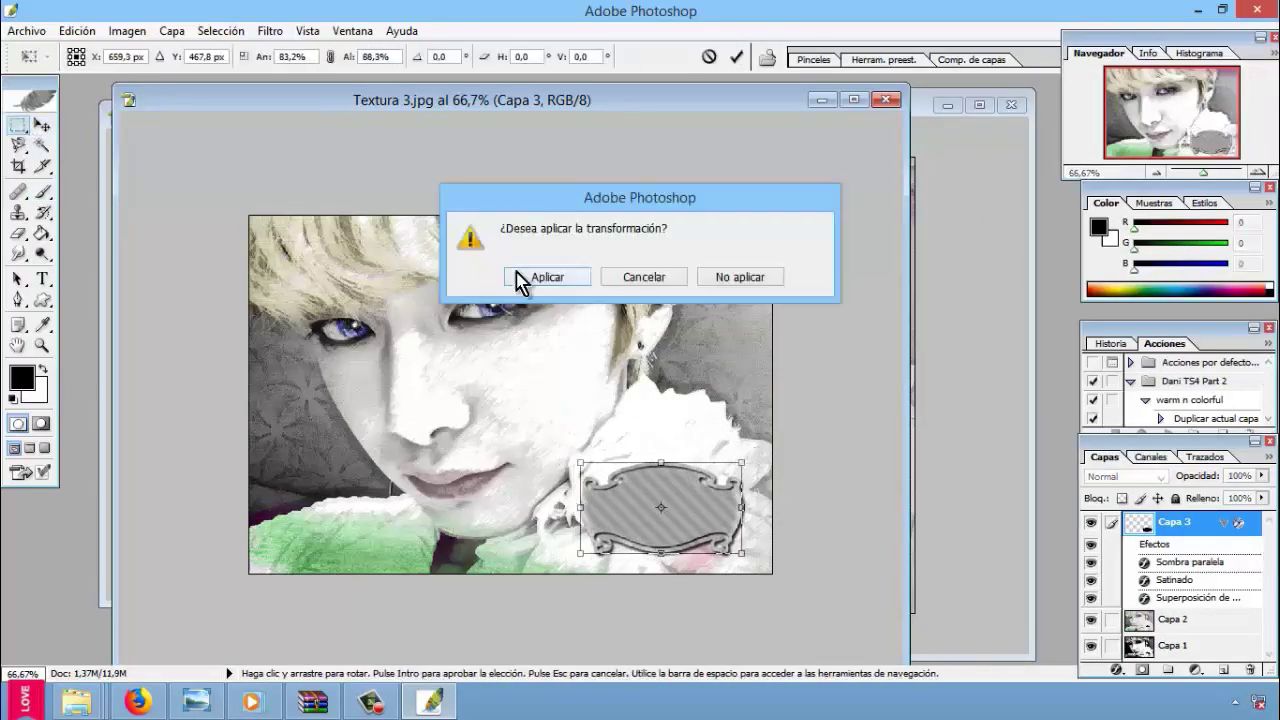
{"action": "left_click", "coordinate": [514, 272]}
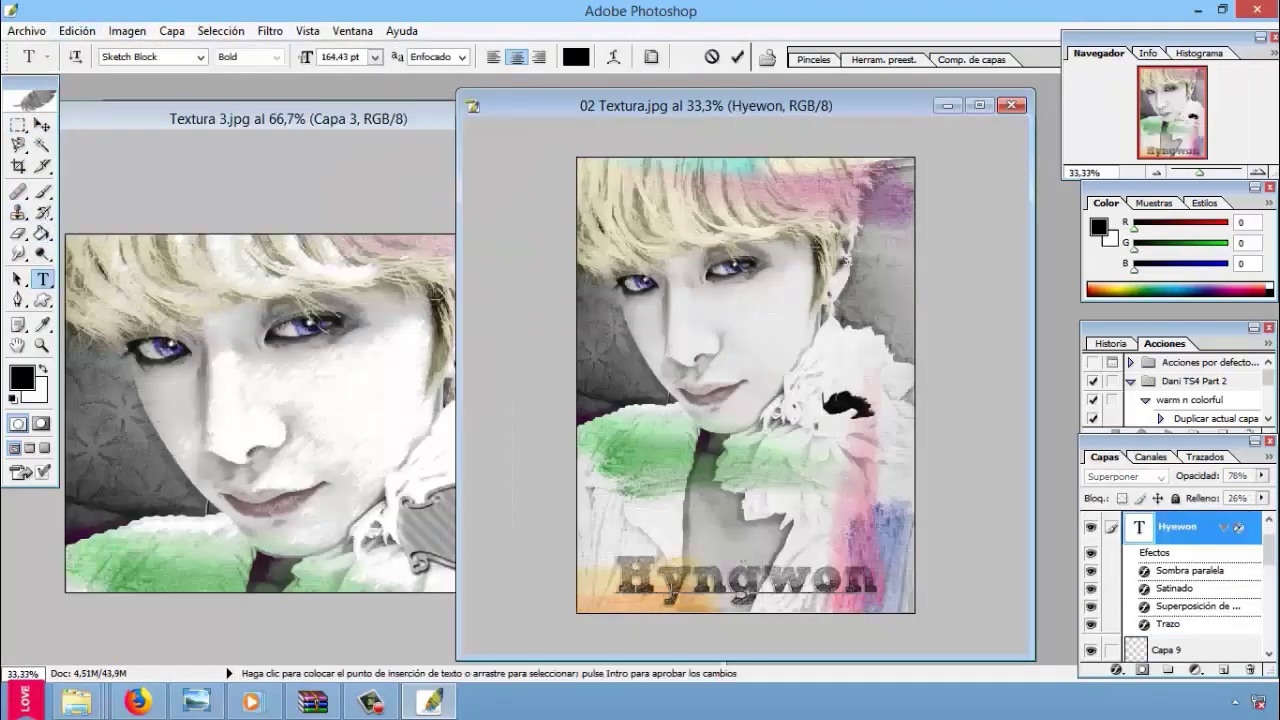
Step: Reduce the Hyungwon title's font size and nudge it slightly right
{"action": "right_click", "coordinate": [856, 232]}
{"action": "left_click", "coordinate": [934, 314]}
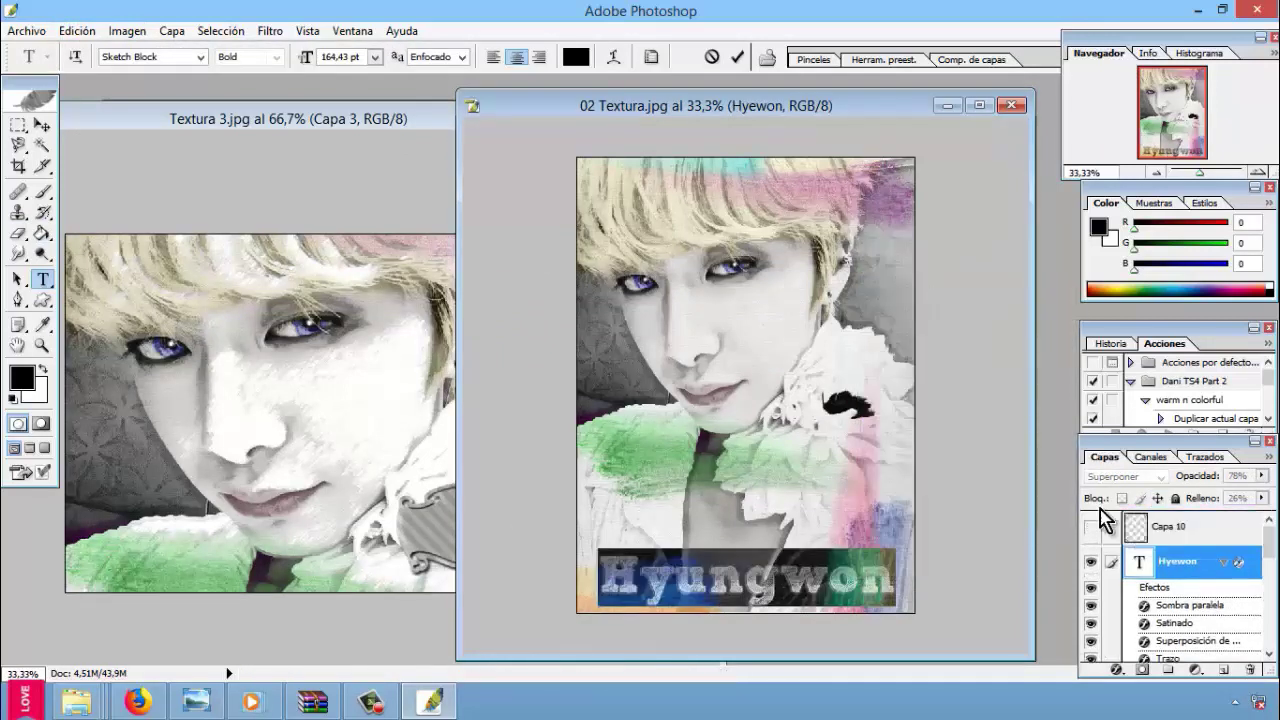
{"action": "left_click", "coordinate": [375, 57]}
{"action": "left_click", "coordinate": [328, 57]}
{"action": "scroll", "coordinate": [328, 57], "scroll_direction": "down", "scroll_amount": 3}
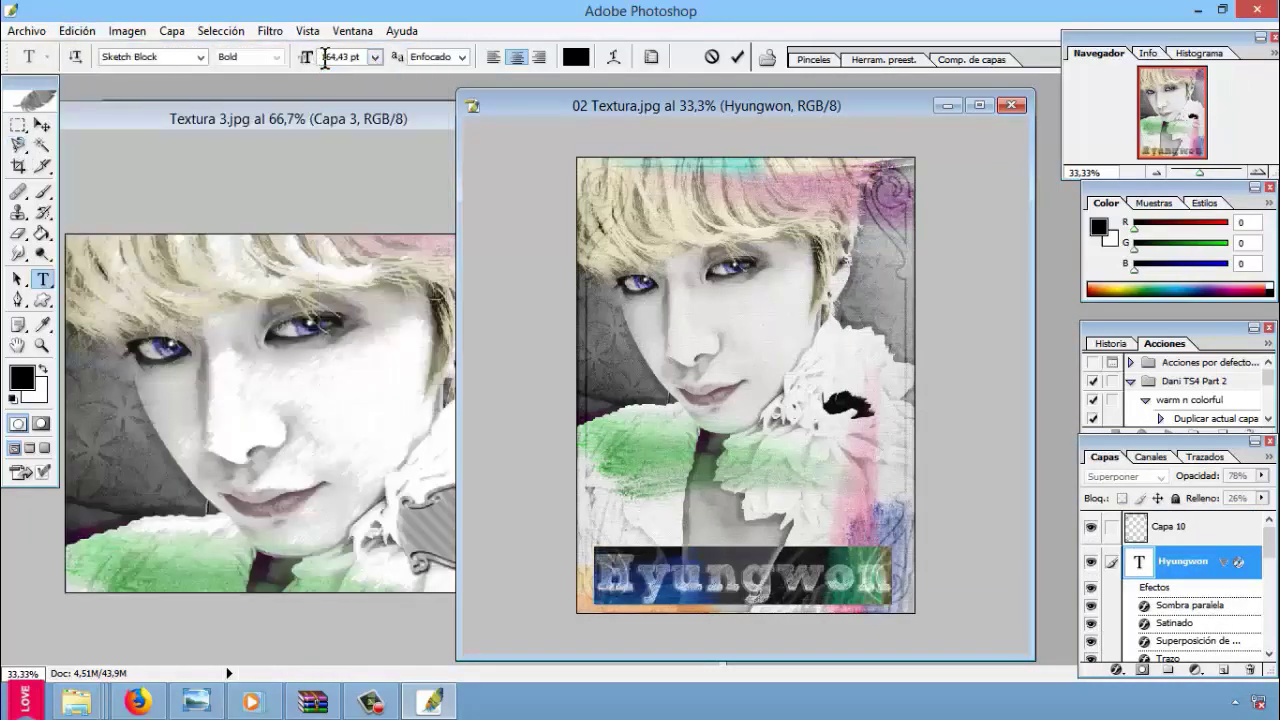
{"action": "left_click", "coordinate": [20, 125]}
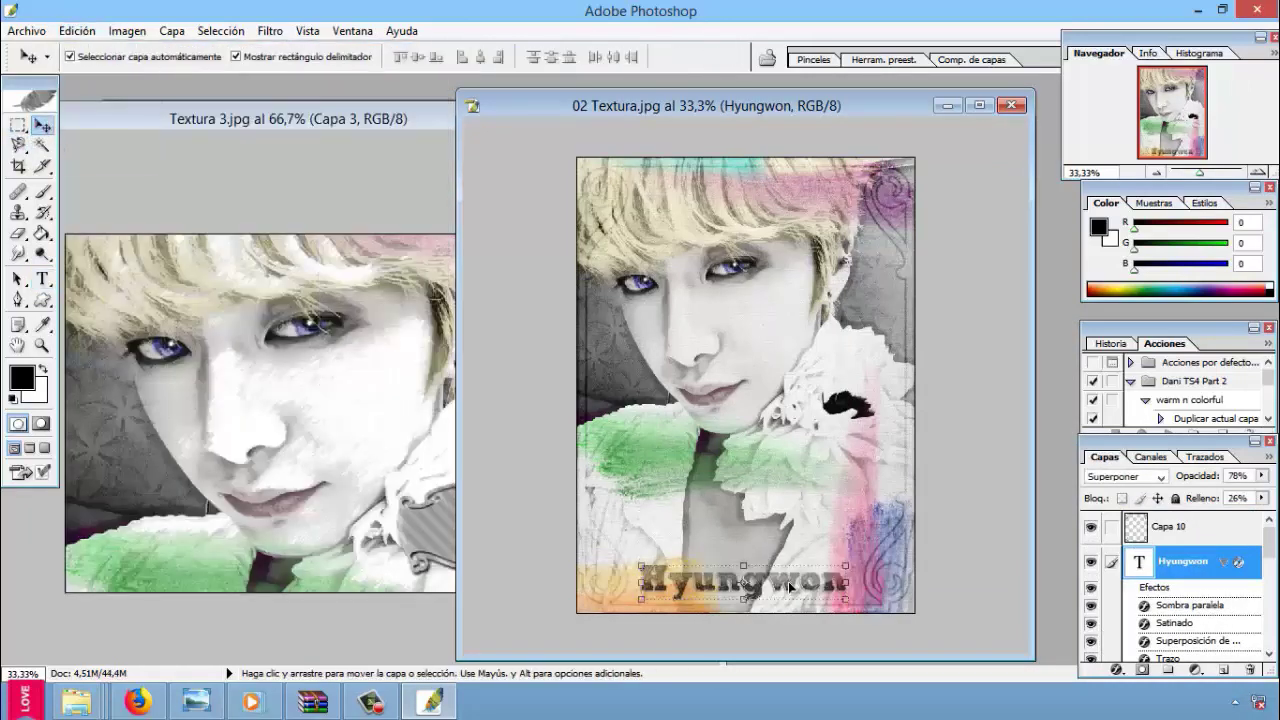
{"action": "left_click_drag", "start_coordinate": [790, 585], "coordinate": [793, 586]}
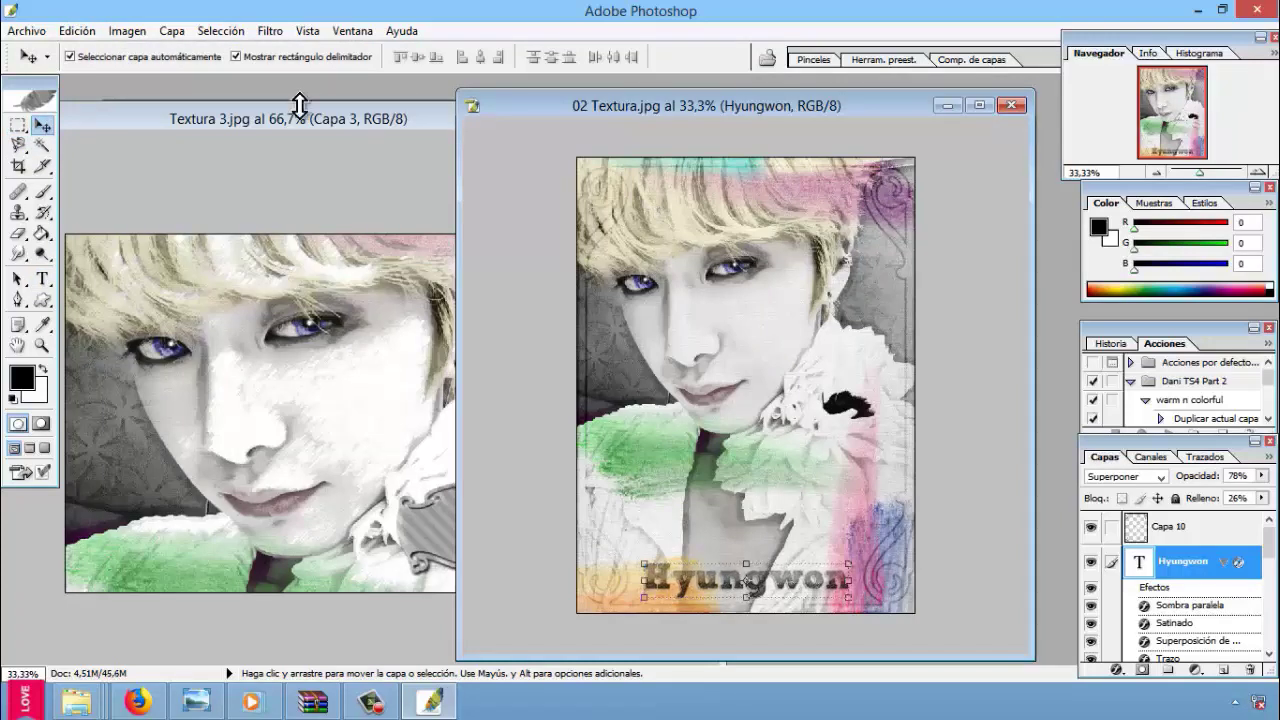
Step: Copy the Hyungwon title into Textura 3.jpg and shrink it onto the striped label
{"action": "left_click_drag", "start_coordinate": [299, 104], "coordinate": [295, 525]}
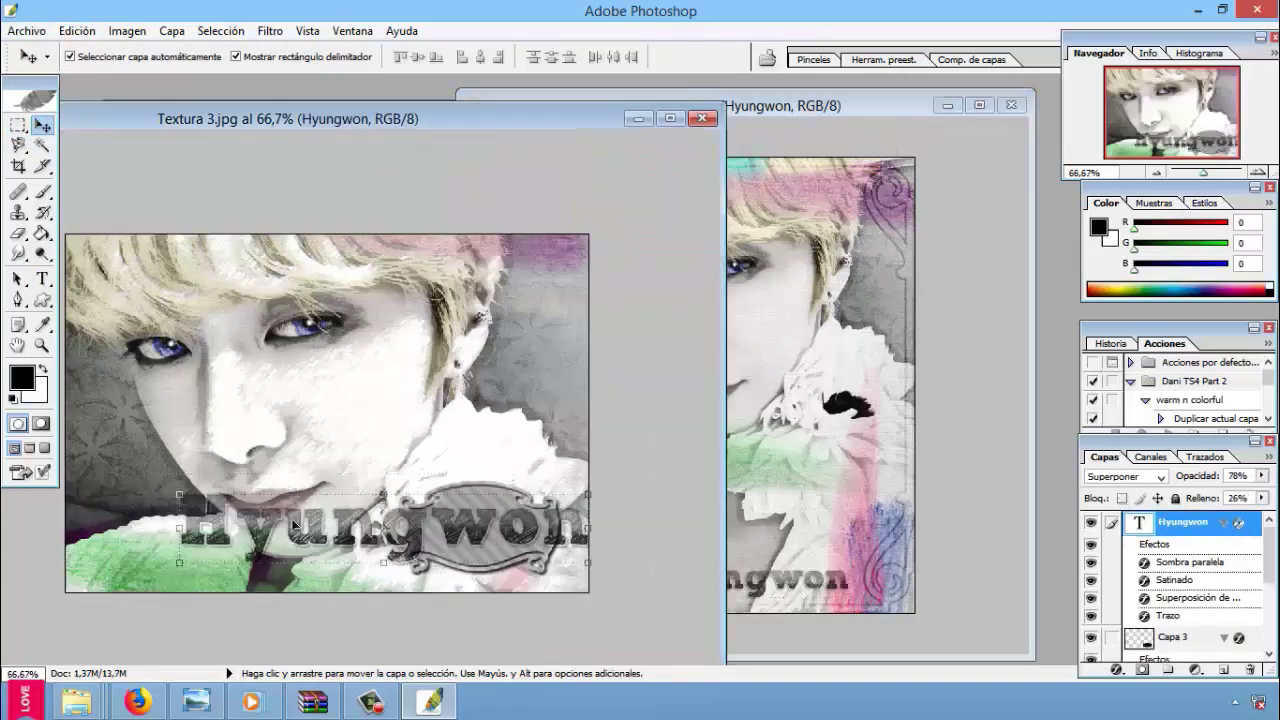
{"action": "key", "text": "ctrl+t"}
{"action": "left_click_drag", "start_coordinate": [488, 533], "coordinate": [443, 533]}
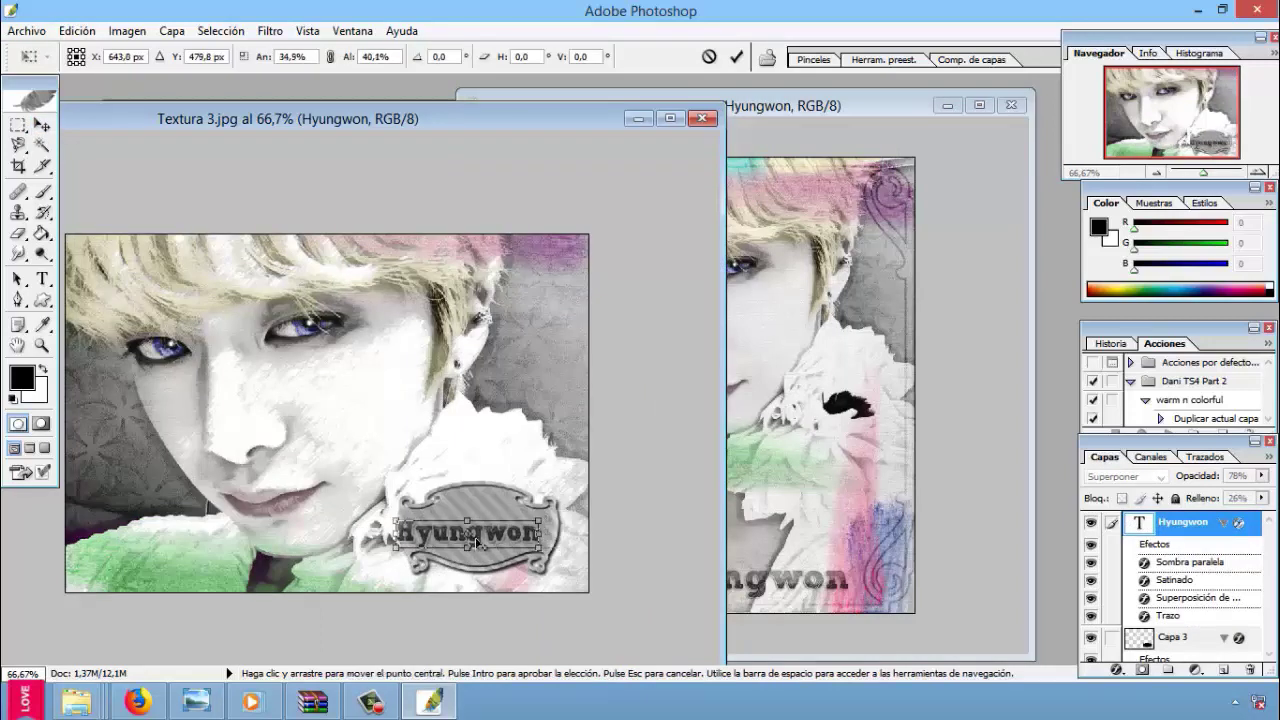
{"action": "key", "text": "m"}
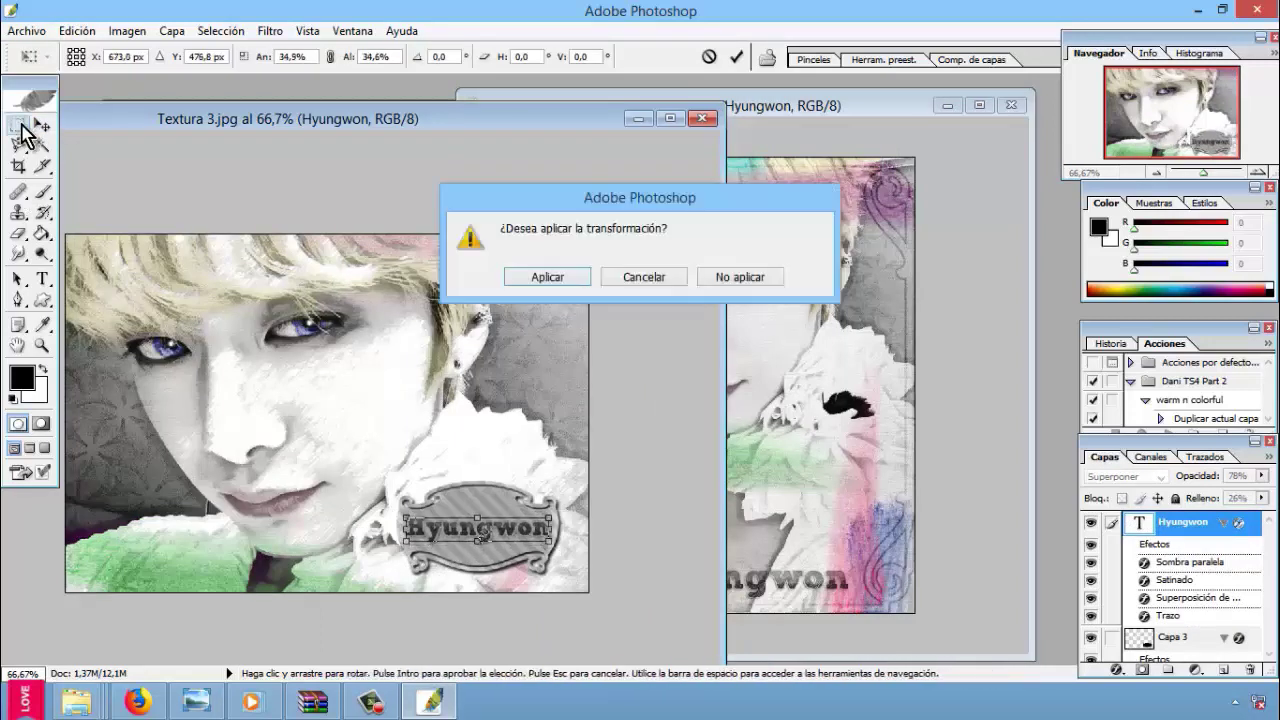
{"action": "left_click", "coordinate": [531, 279]}
{"action": "left_click_drag", "start_coordinate": [490, 120], "coordinate": [875, 76]}
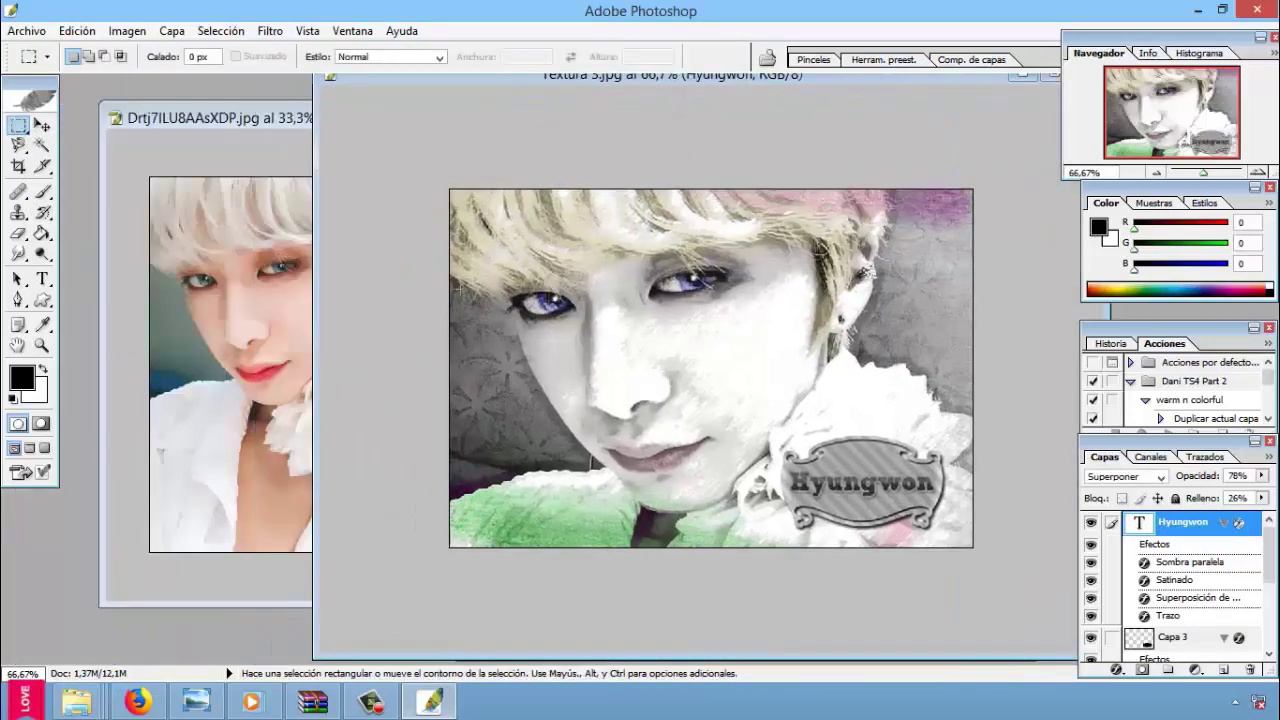
Step: Bring the Drtj7ILU8AAsXDP.jpg photo document to the front
{"action": "left_click", "coordinate": [277, 120]}
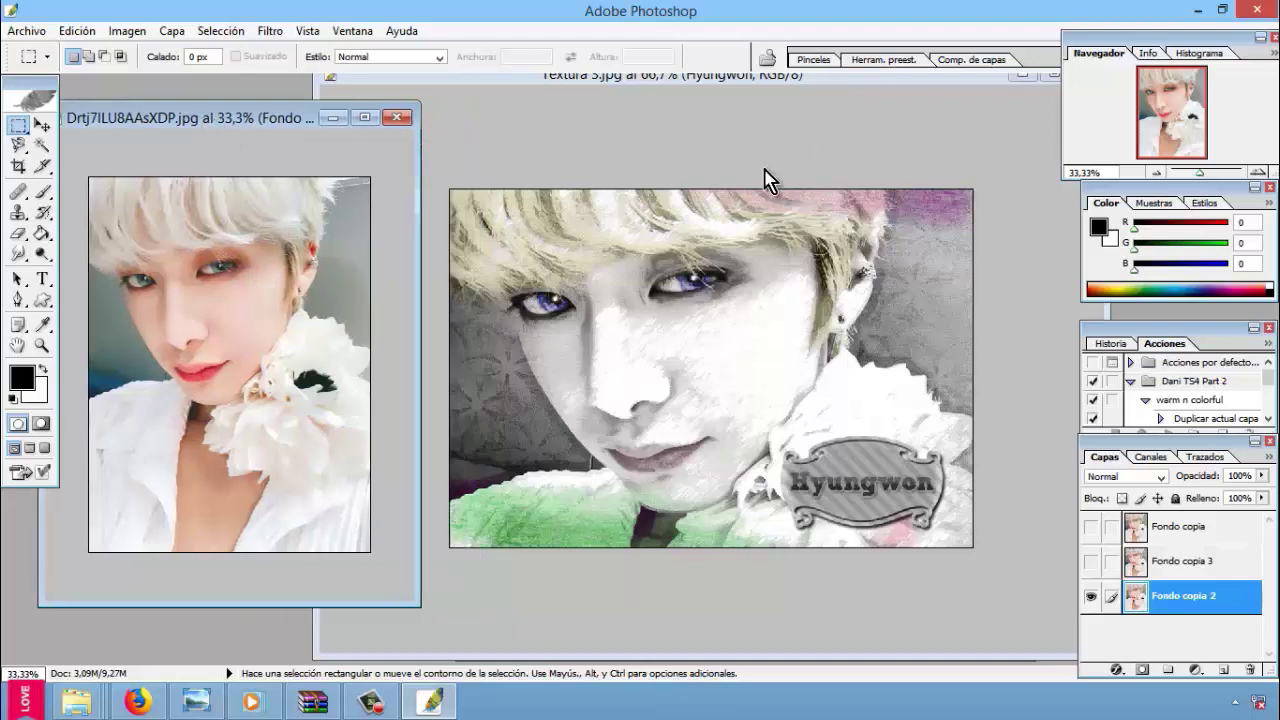